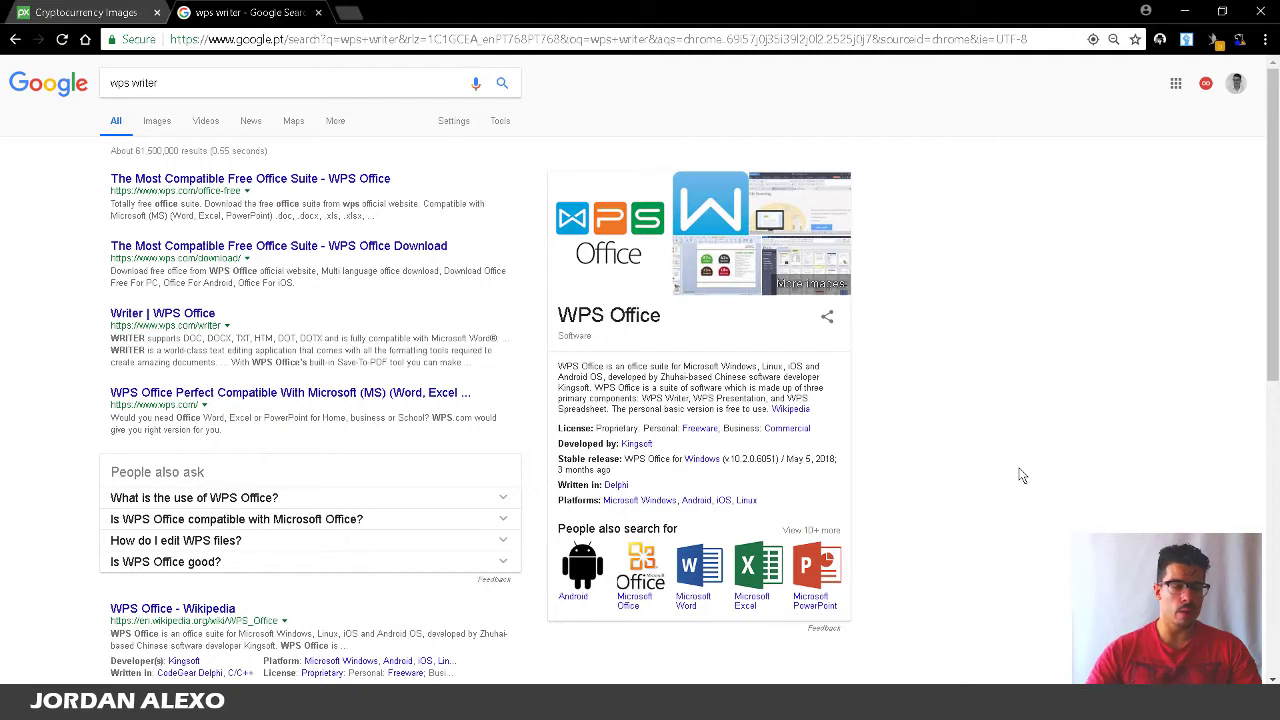
Open the Writer page of the WPS Office website from the search results and look over its feature descriptions
click(138, 316)
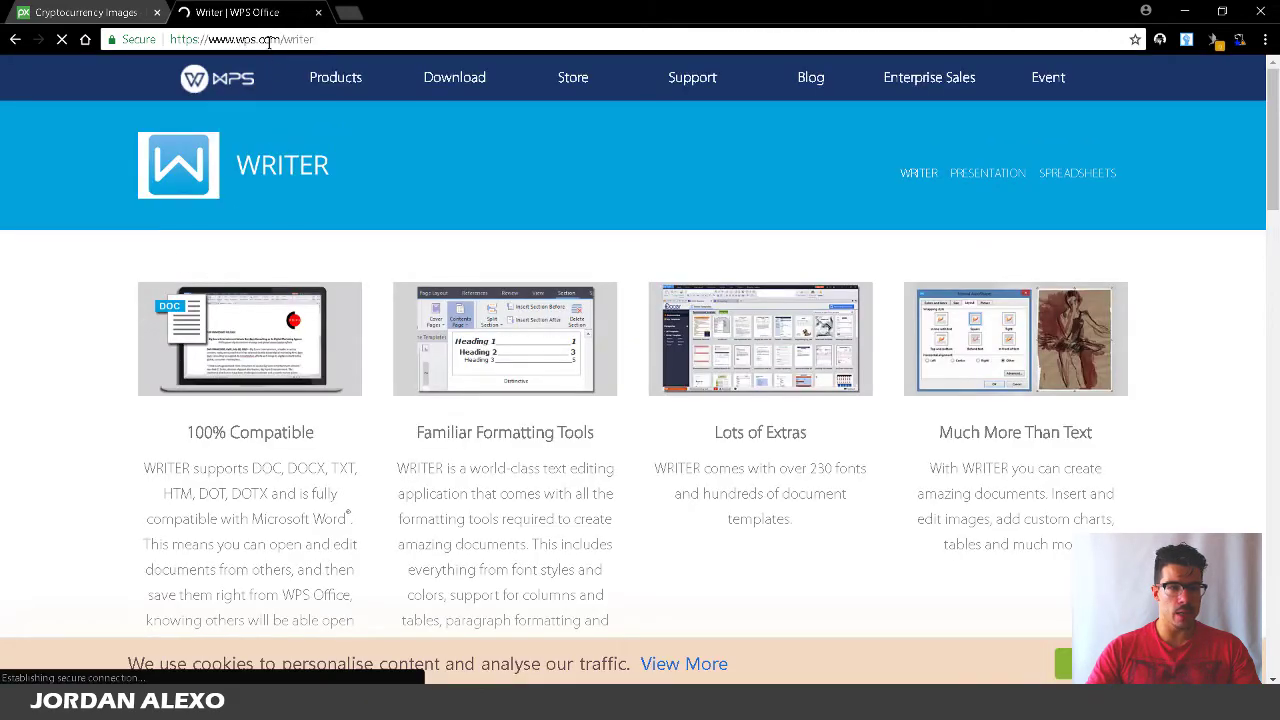
scroll(540, 530, down, 1)
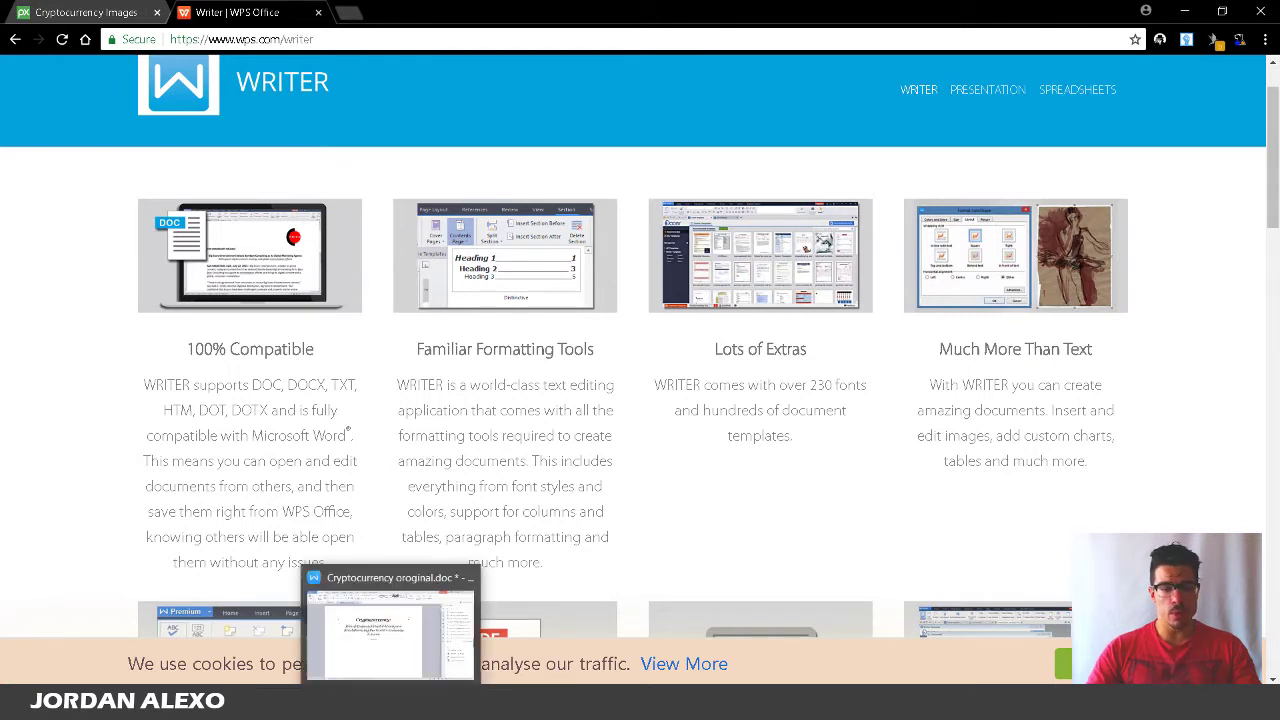
Switch to Photoshop and move the Character and Layers panels inward, clear of the Actions panel
click(430, 705)
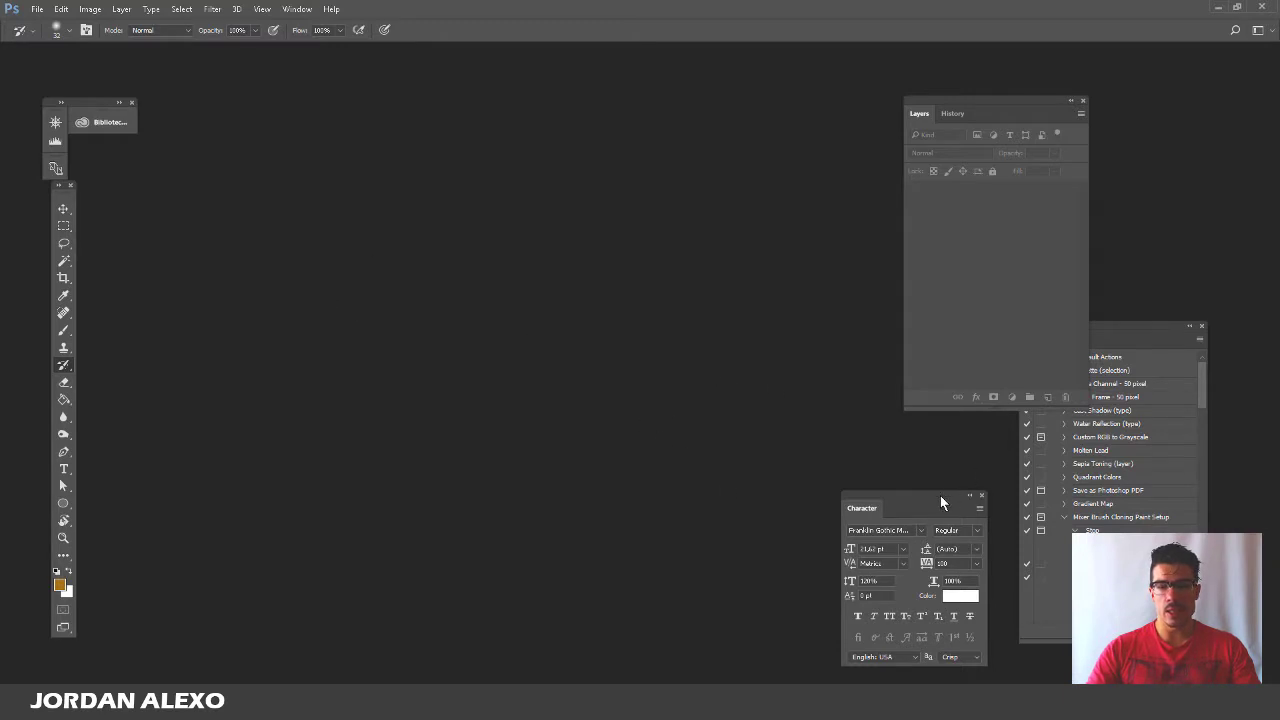
drag(940, 495, 769, 405)
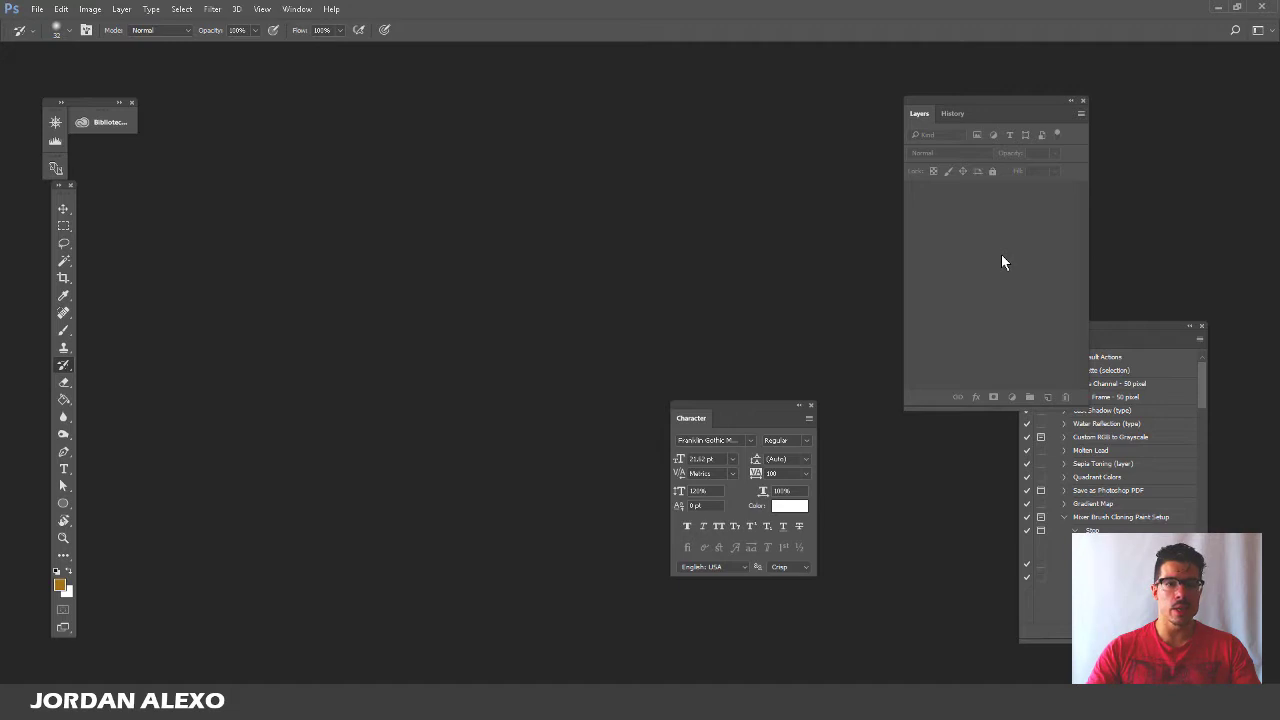
drag(1000, 101, 774, 98)
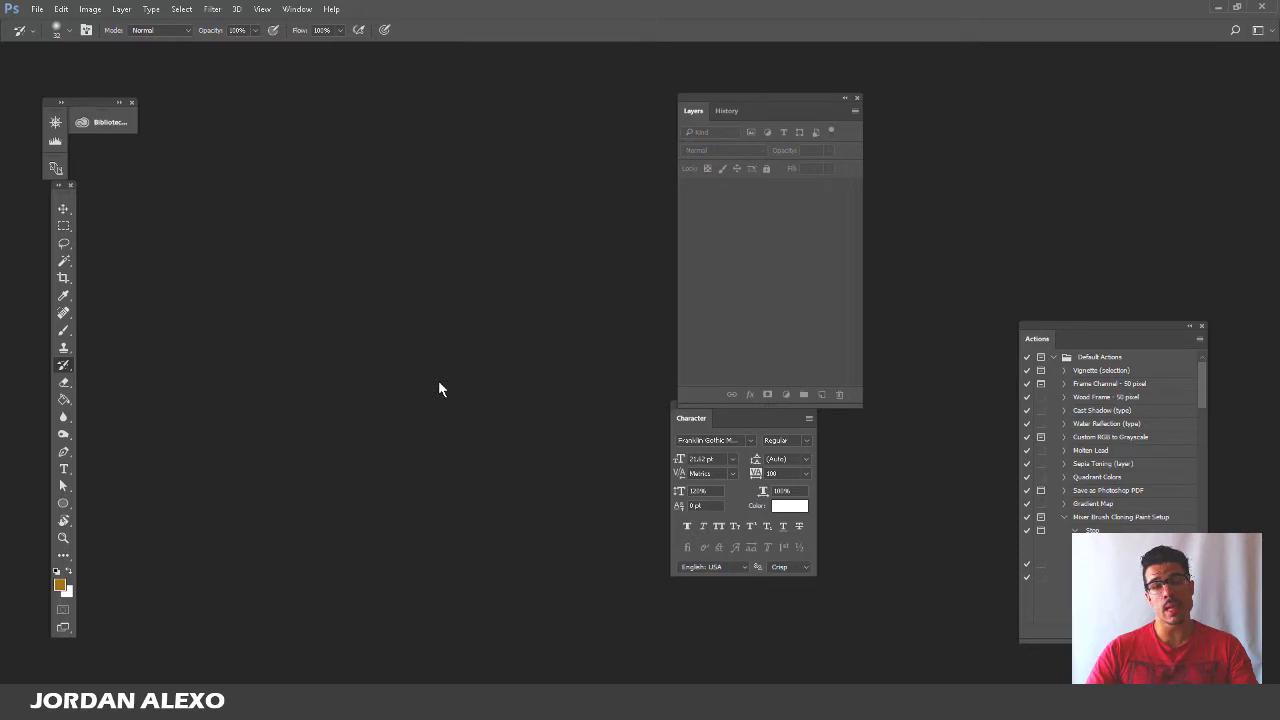
Switch to Cryptocurrency oroginal.doc in WPS Writer and look through its title page, table of contents, copyright page and opening chapters, returning to the start
mouse_move(390, 706)
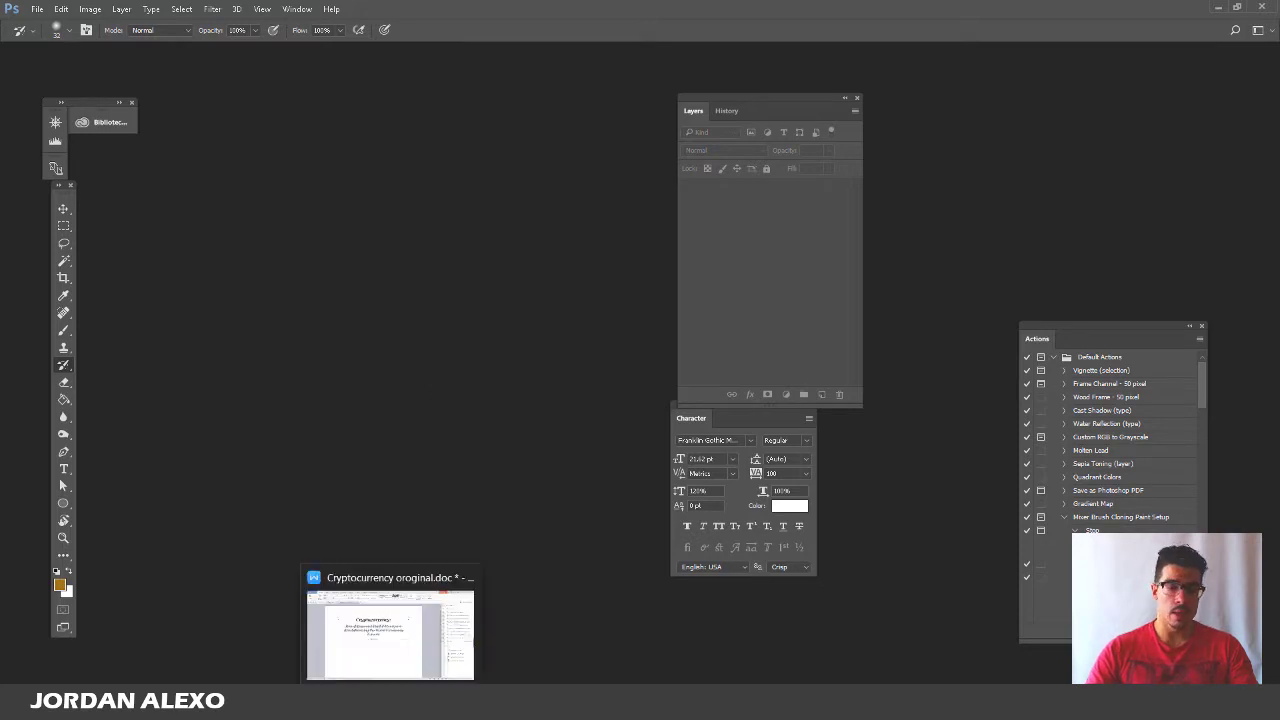
click(390, 630)
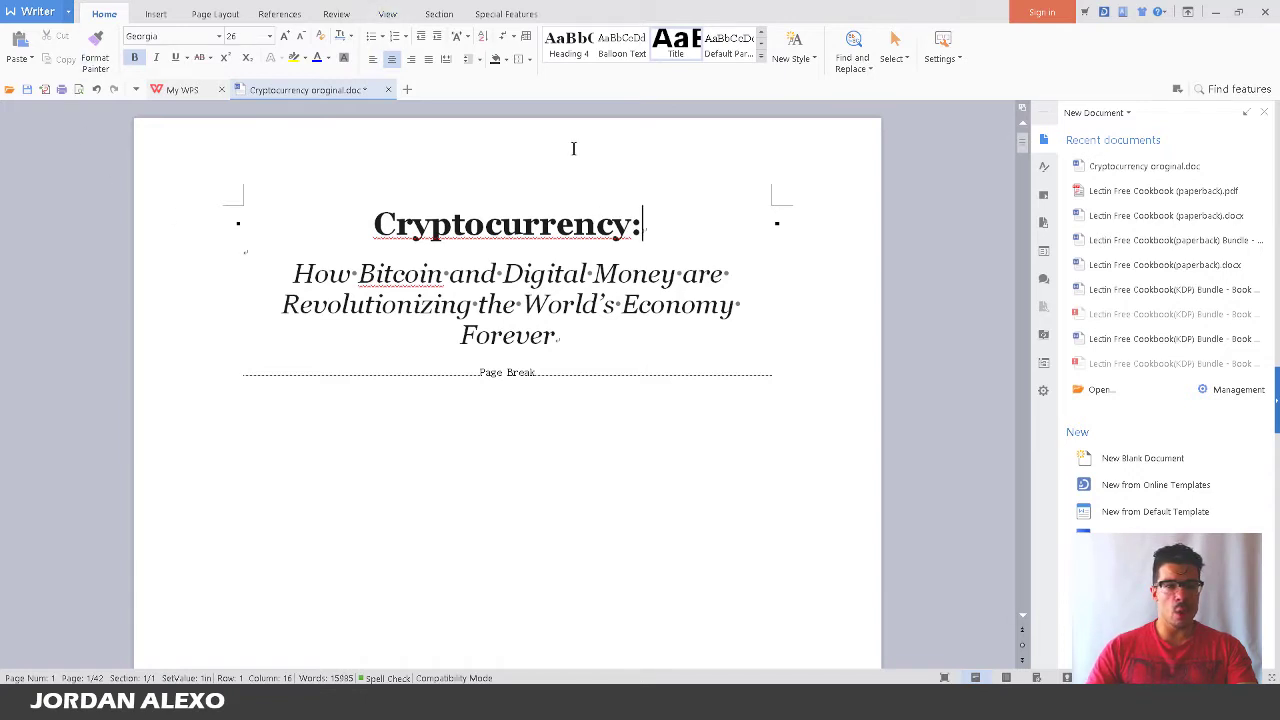
scroll(520, 190, down, 1)
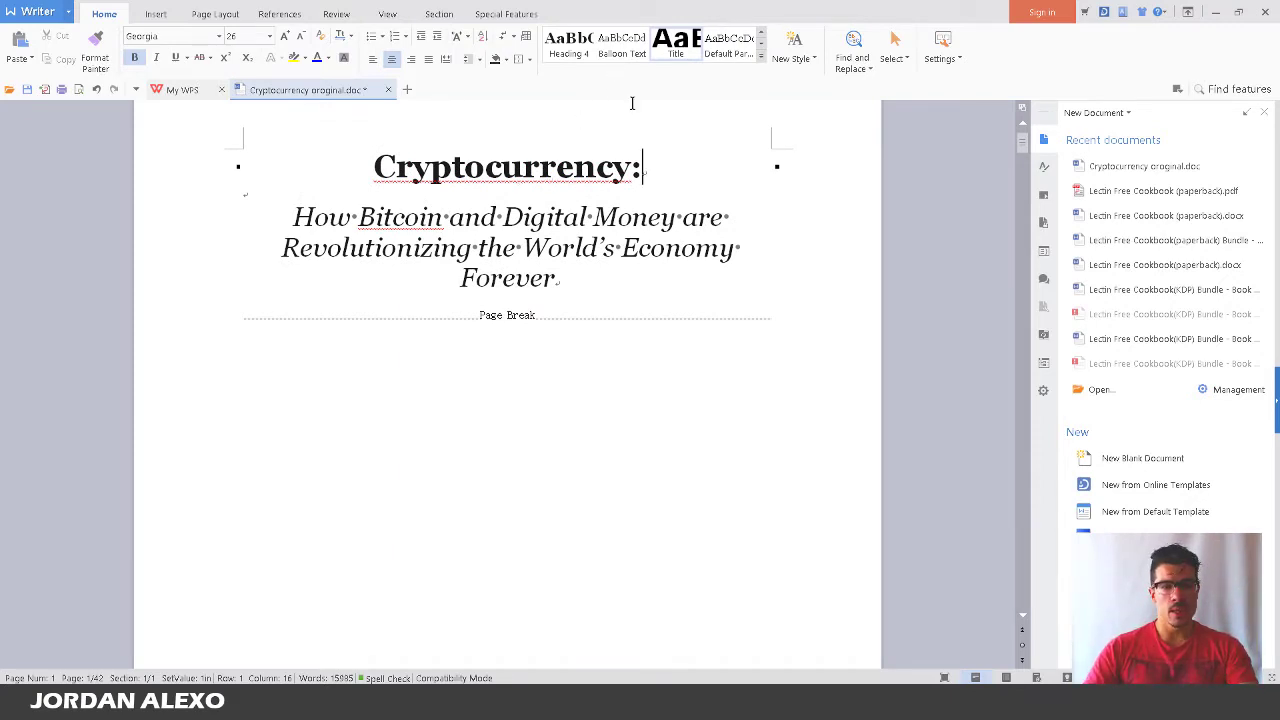
scroll(632, 104, down, 2)
scroll(689, 194, down, 2)
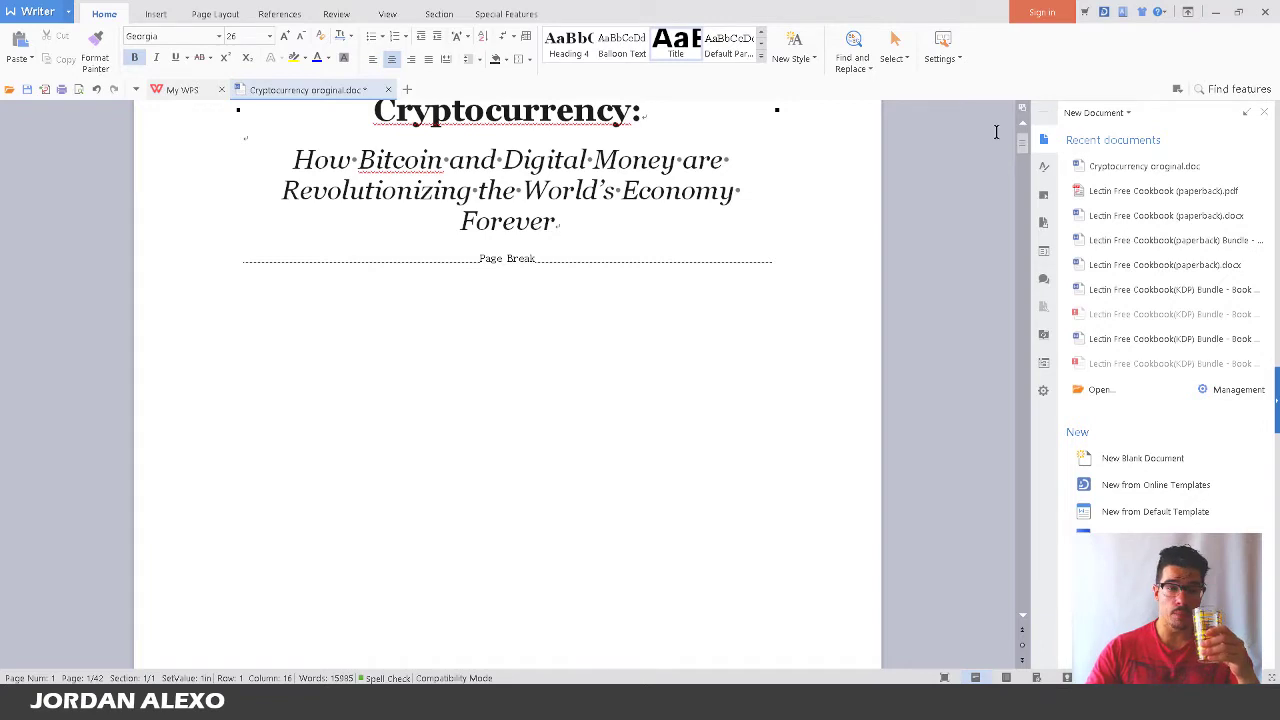
scroll(1000, 130, up, 2)
scroll(766, 285, down, 18)
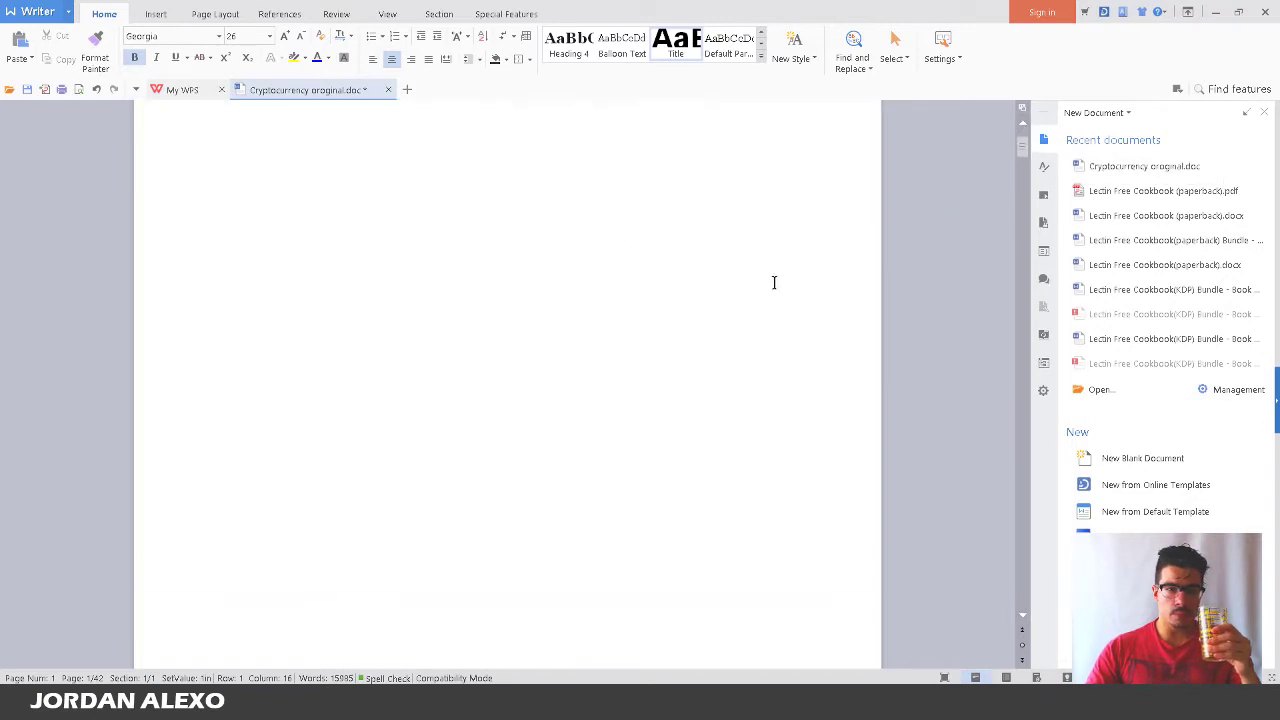
click(446, 170)
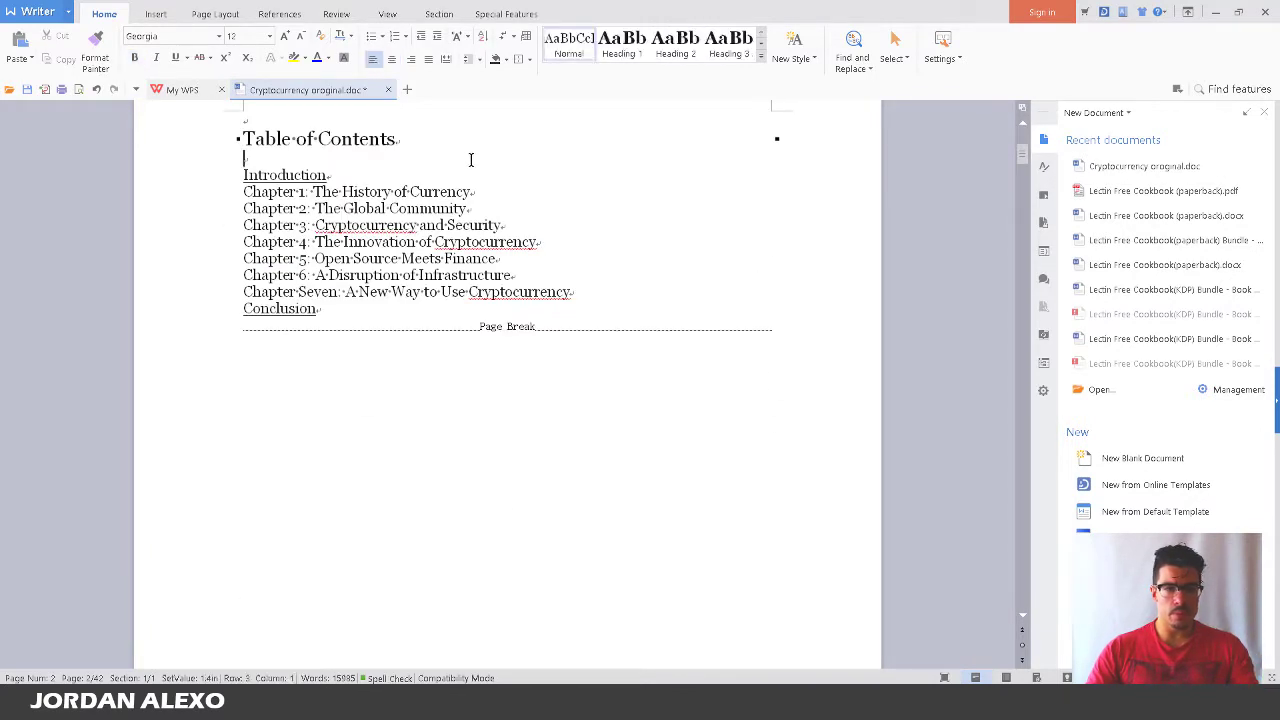
scroll(446, 185, up, 3)
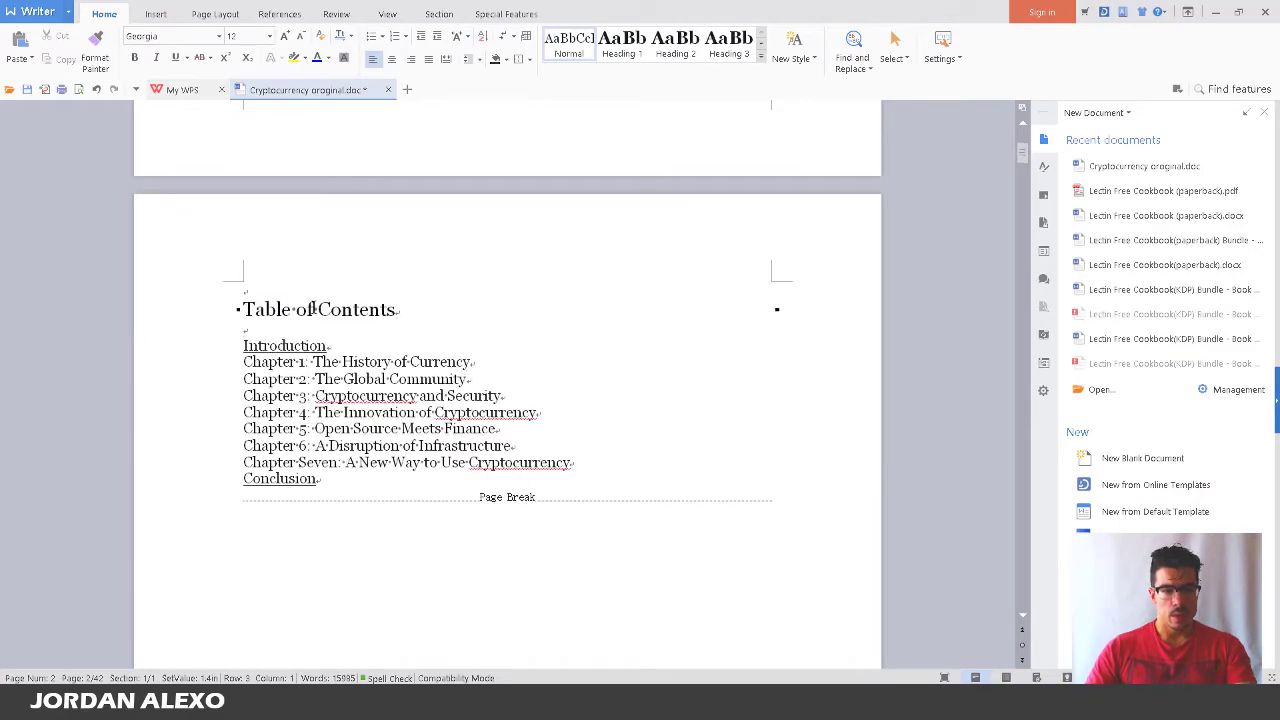
scroll(313, 308, up, 15)
scroll(323, 310, down, 20)
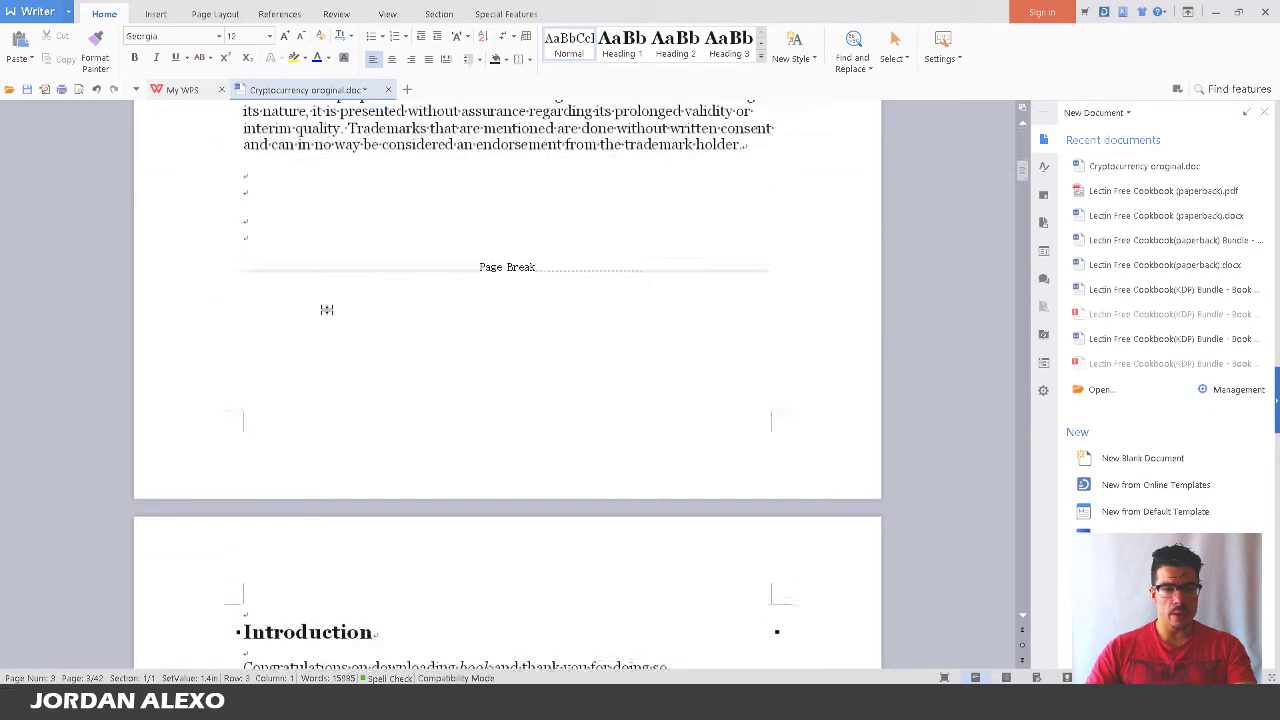
scroll(322, 316, down, 15)
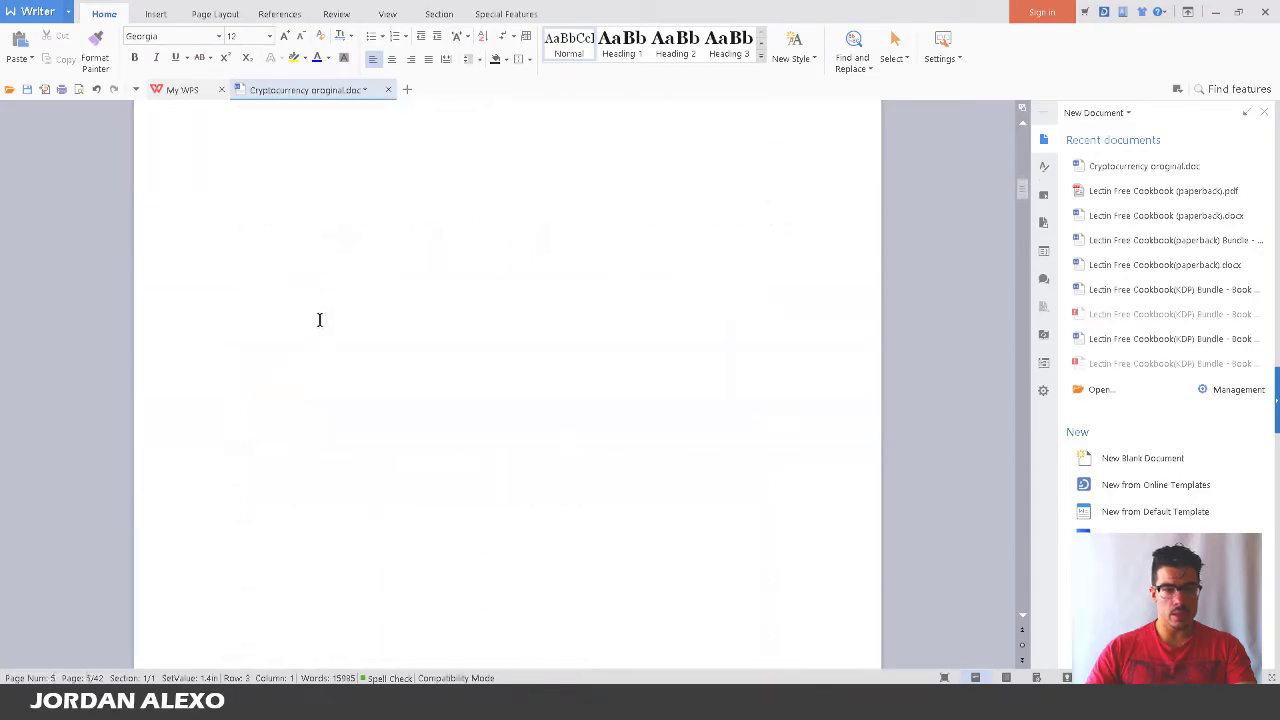
scroll(394, 374, down, 15)
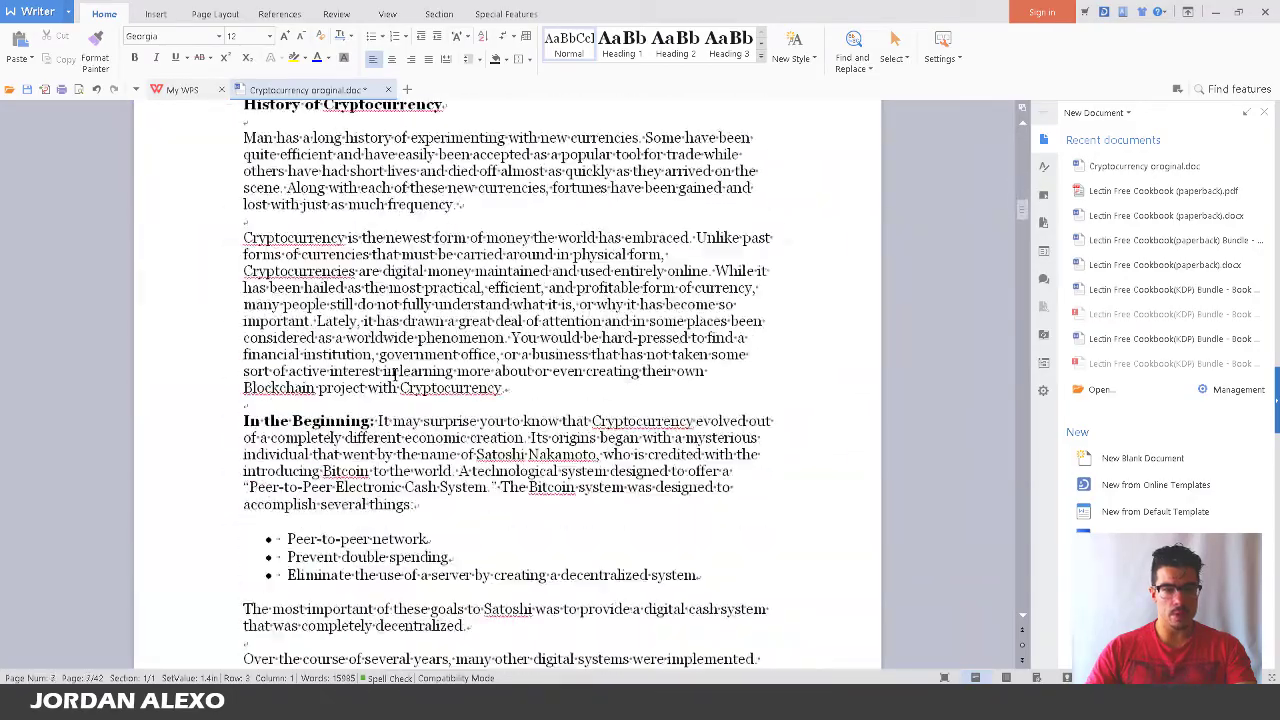
scroll(394, 374, up, 20)
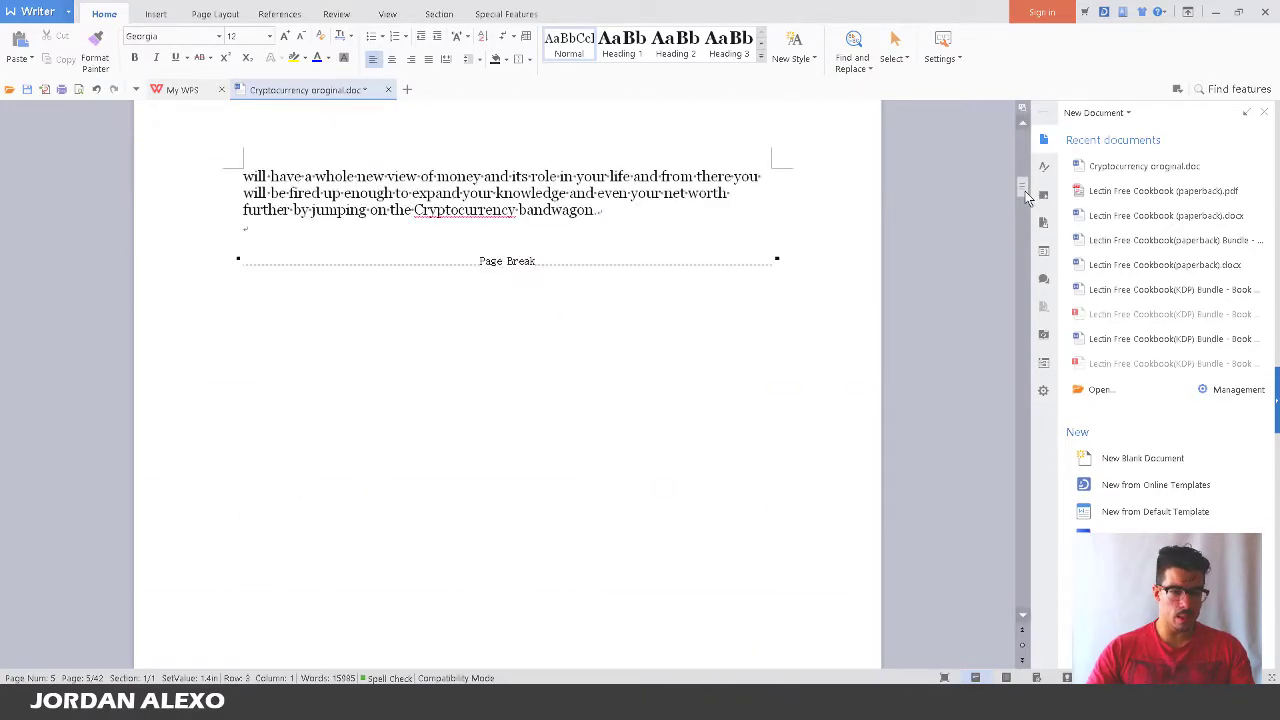
drag(1025, 197, 1053, 330)
key(ctrl+Home)
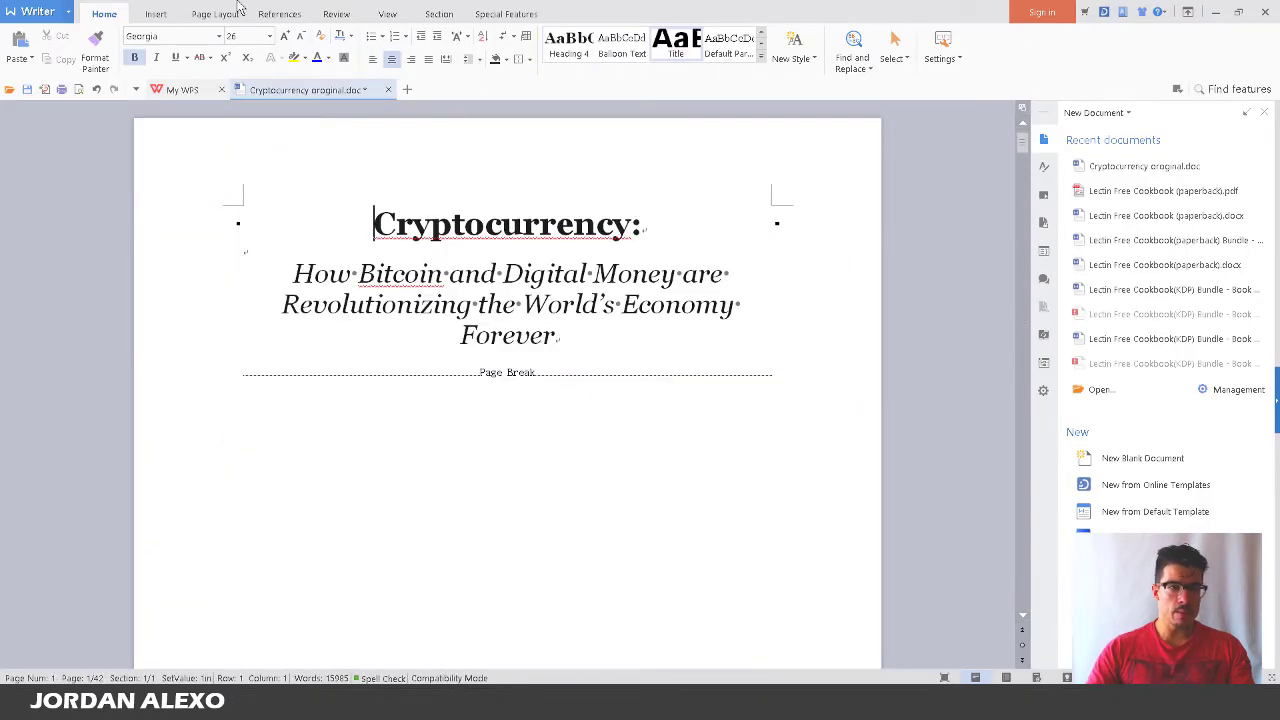
Look at the available paper sizes for the document without choosing a different one
click(208, 14)
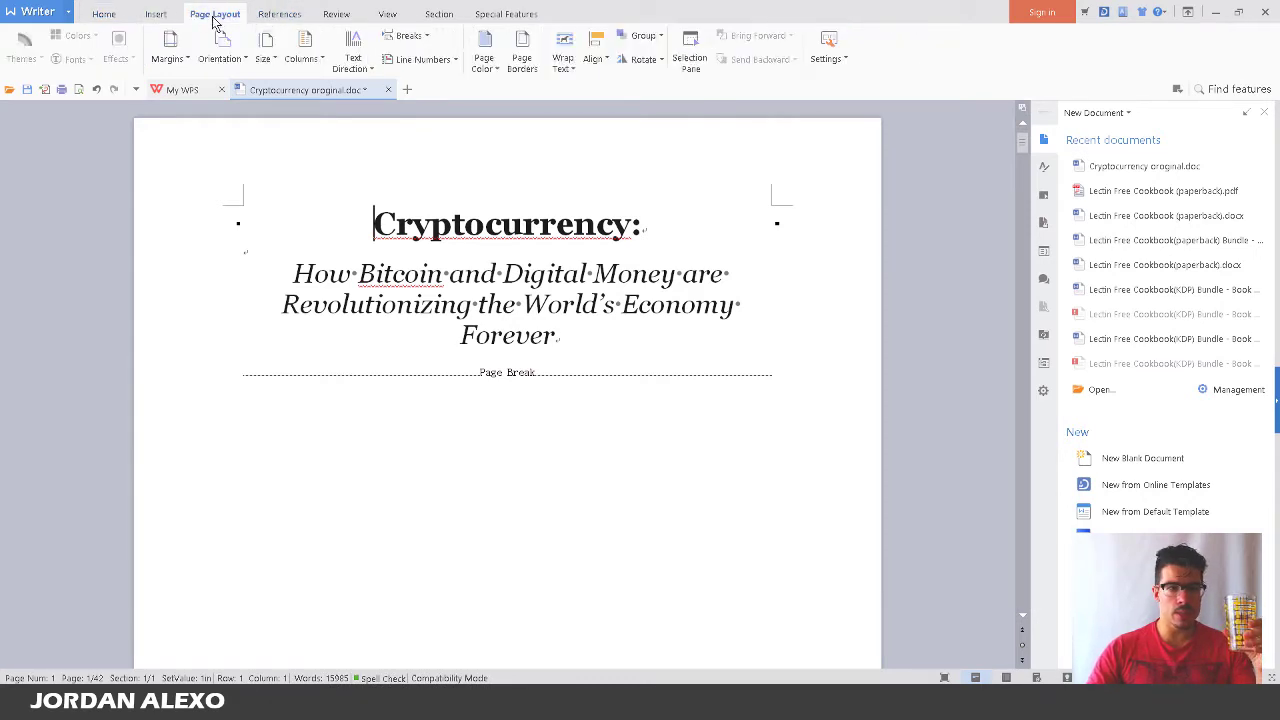
click(274, 60)
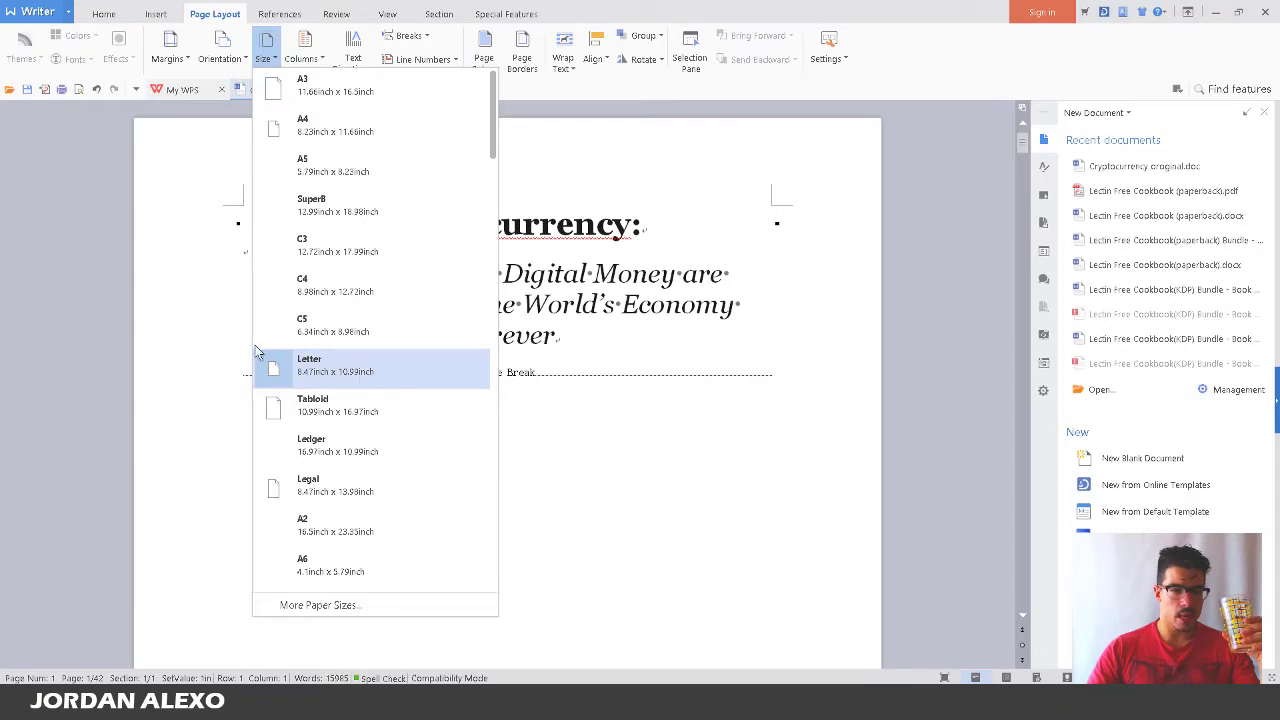
click(664, 338)
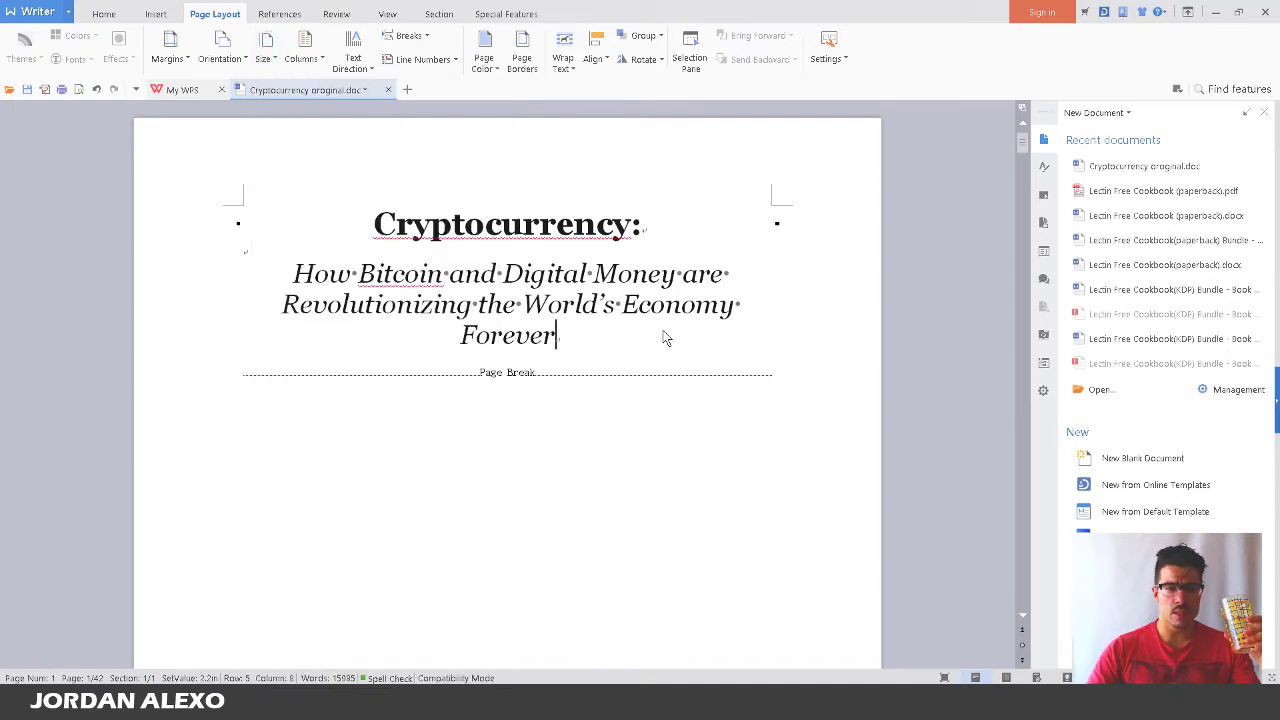
click(725, 208)
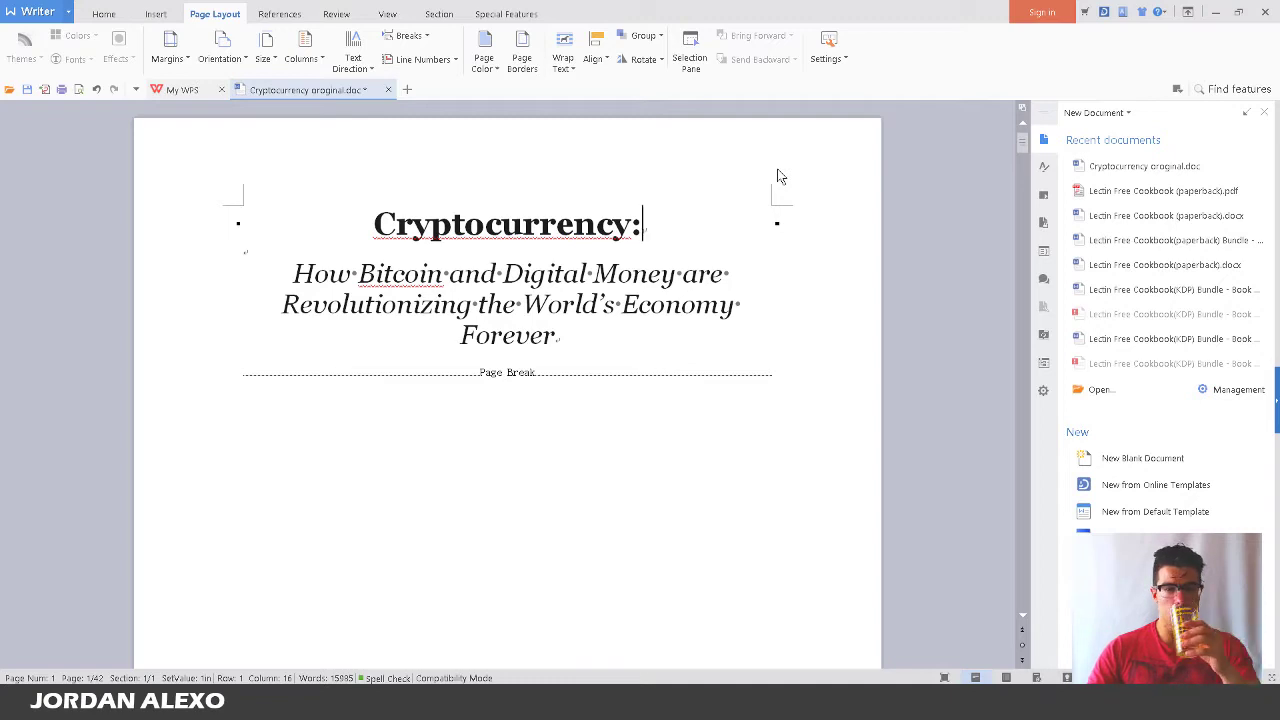
Delete the colon after the title "Cryptocurrency" on the title page
scroll(712, 220, down, 2)
scroll(712, 220, up, 2)
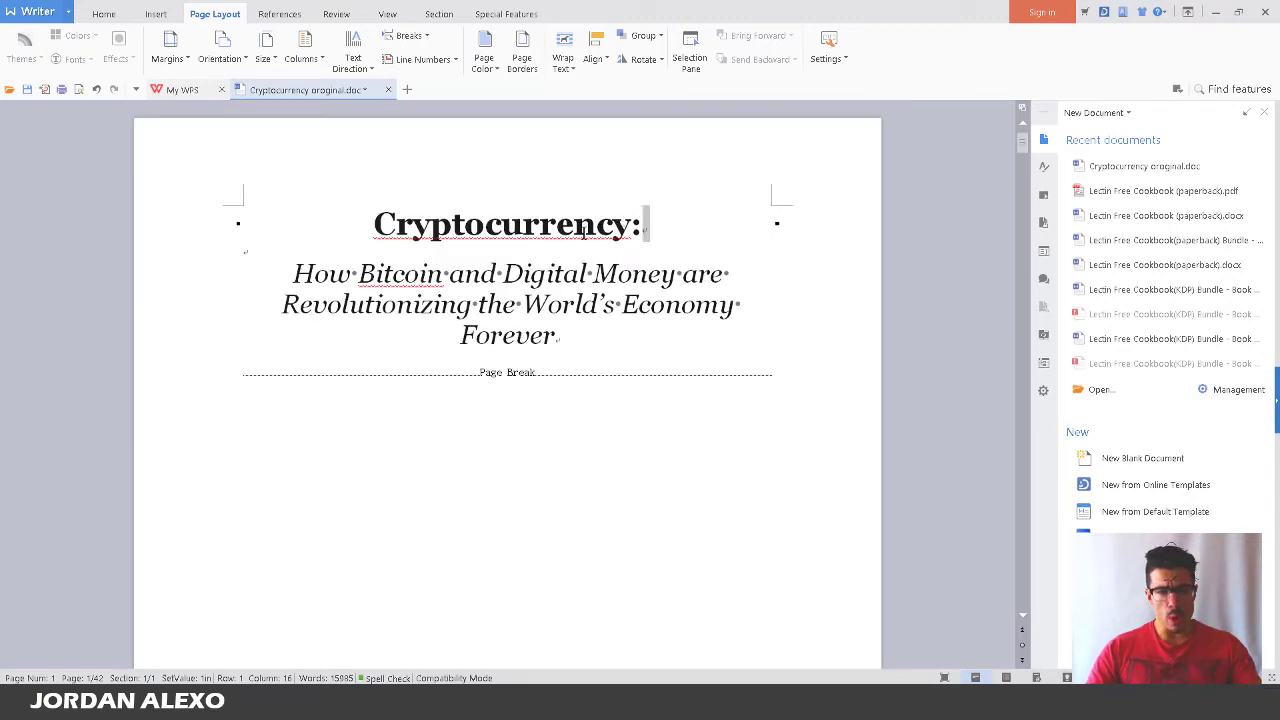
drag(645, 228, 396, 240)
scroll(511, 297, down, 1)
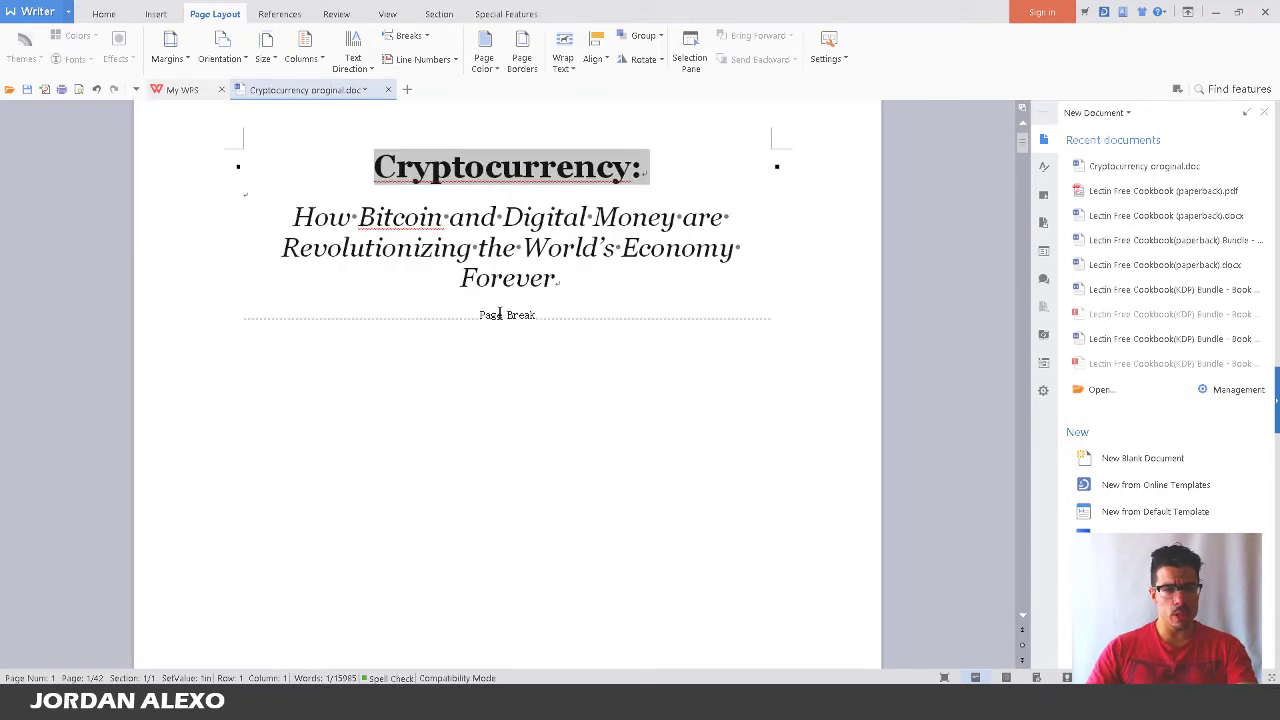
scroll(511, 297, up, 1)
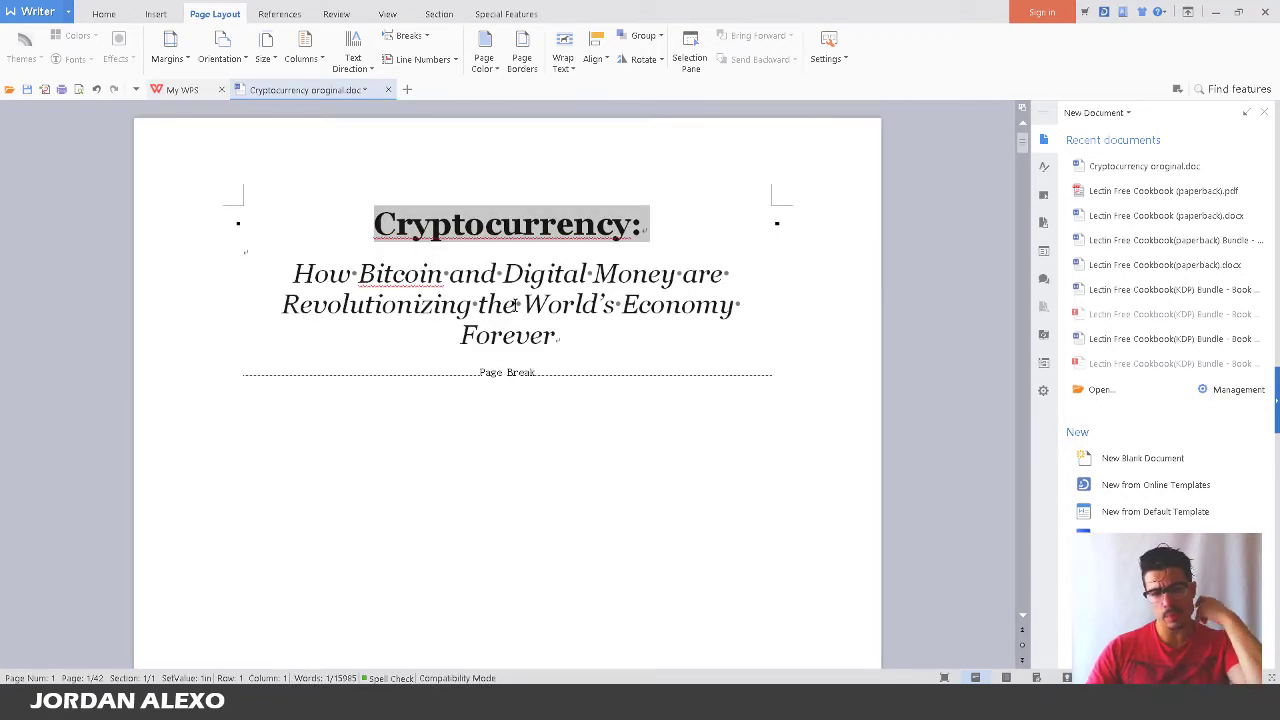
click(688, 226)
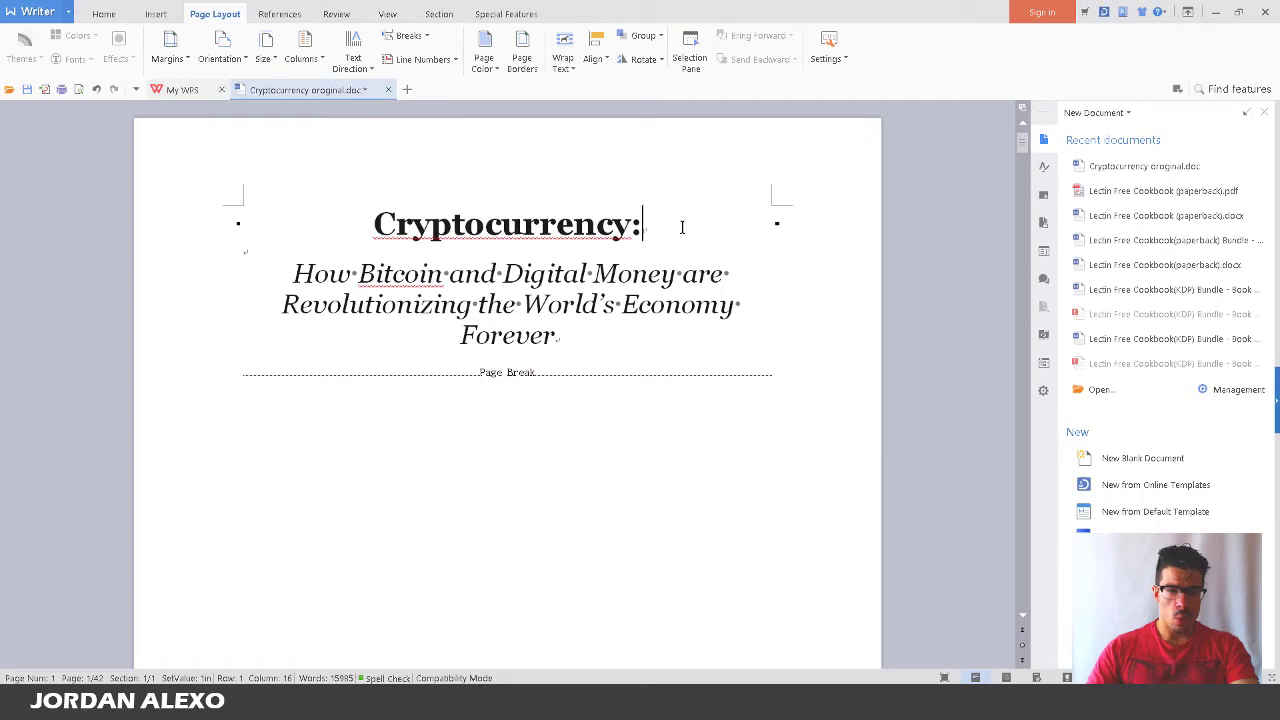
key(BackSpace)
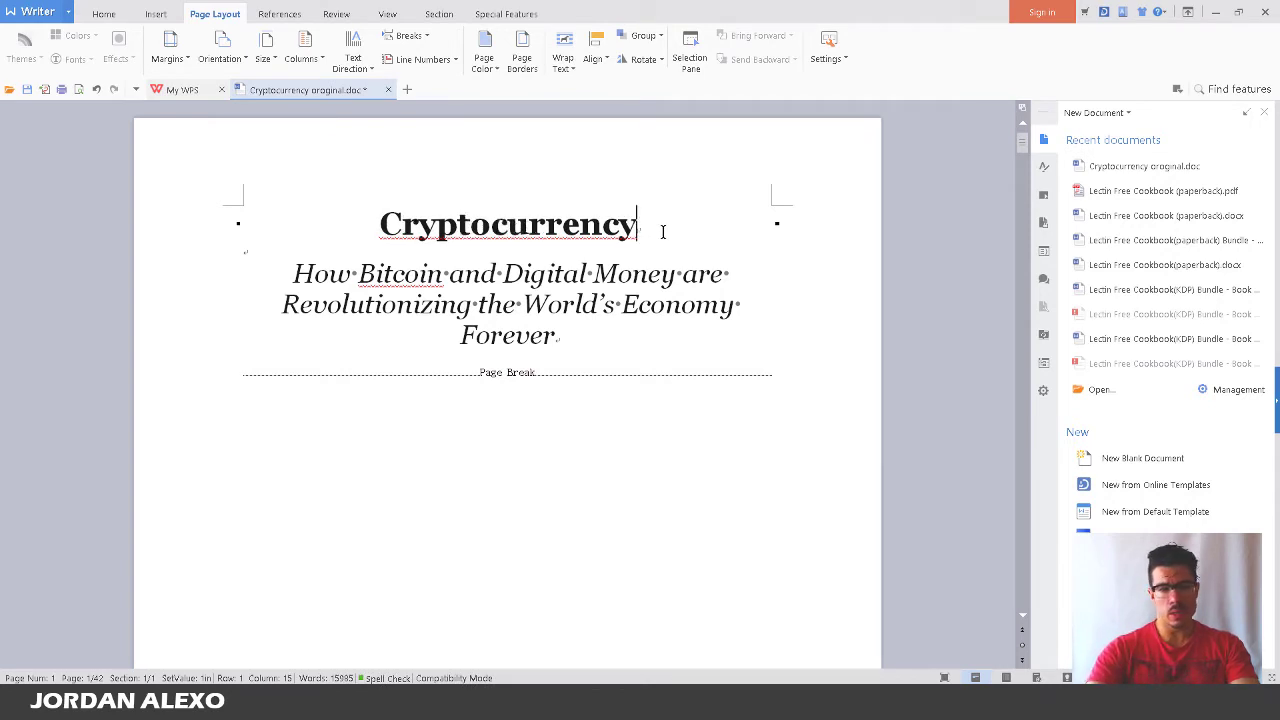
key(Left)
key(Left)
Center the whole title block, including the title, the empty line and the subtitle
click(100, 15)
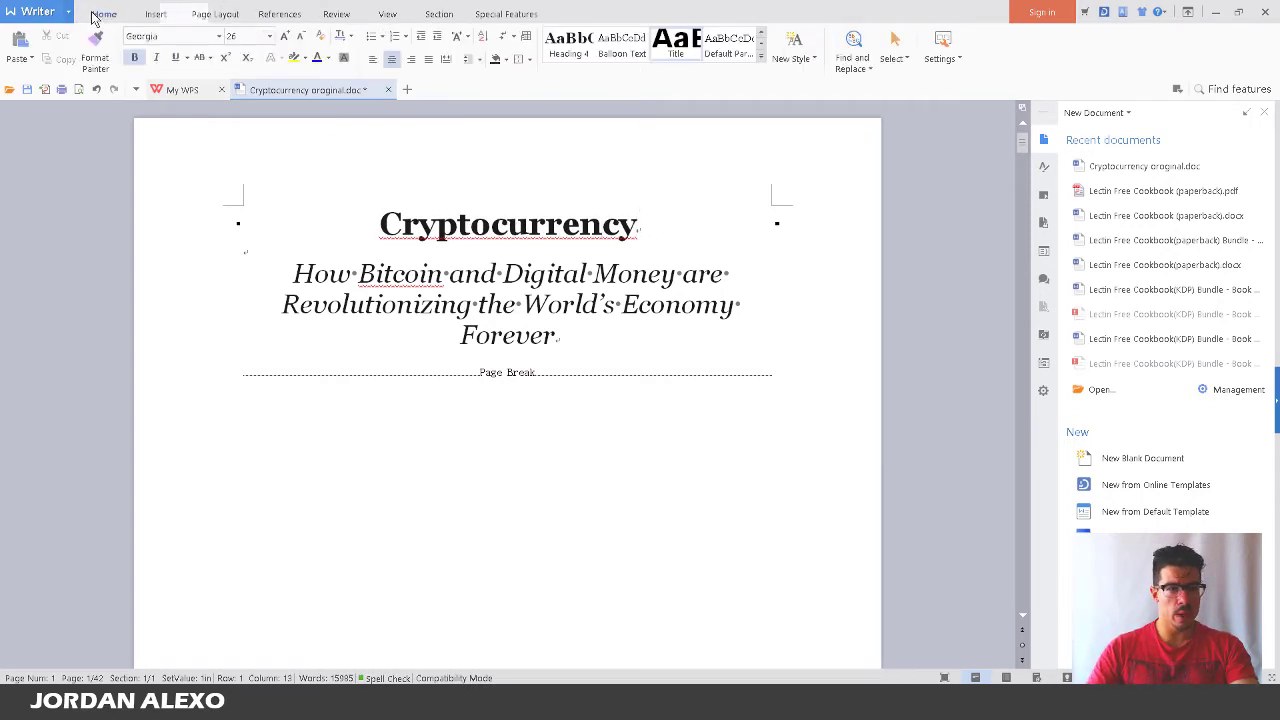
drag(743, 343, 209, 140)
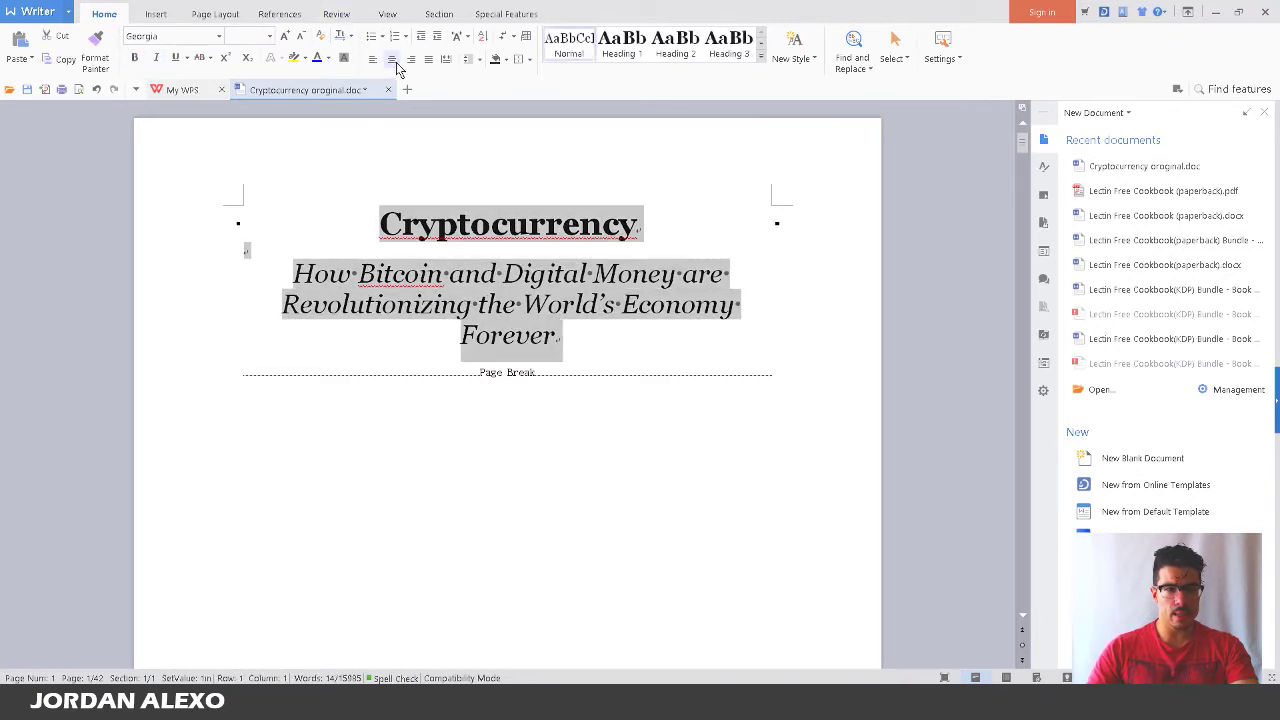
click(820, 283)
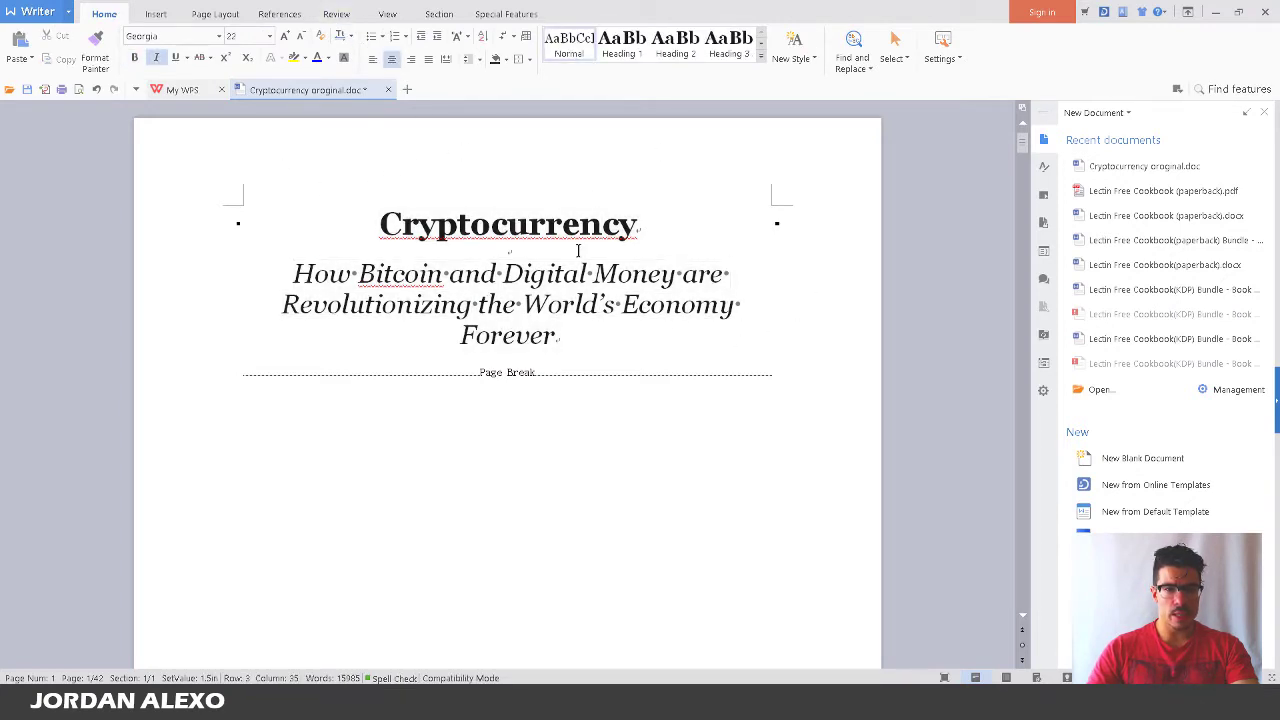
drag(560, 338, 208, 86)
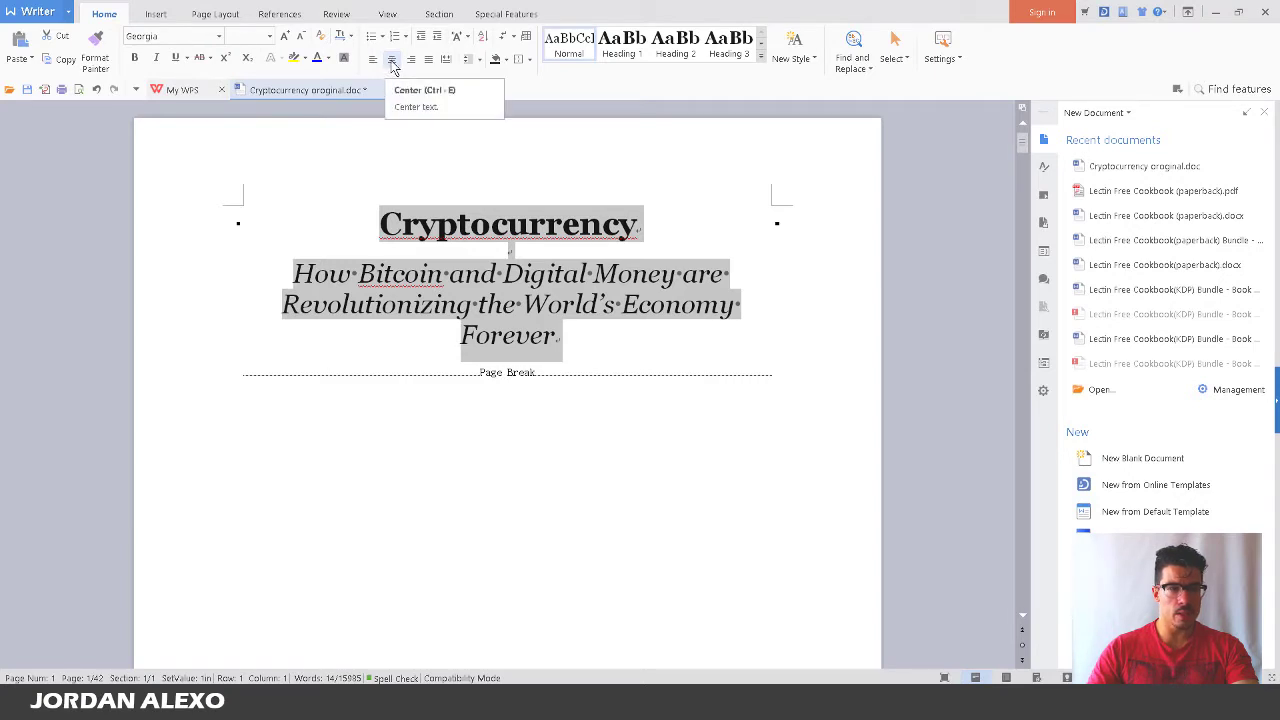
click(506, 299)
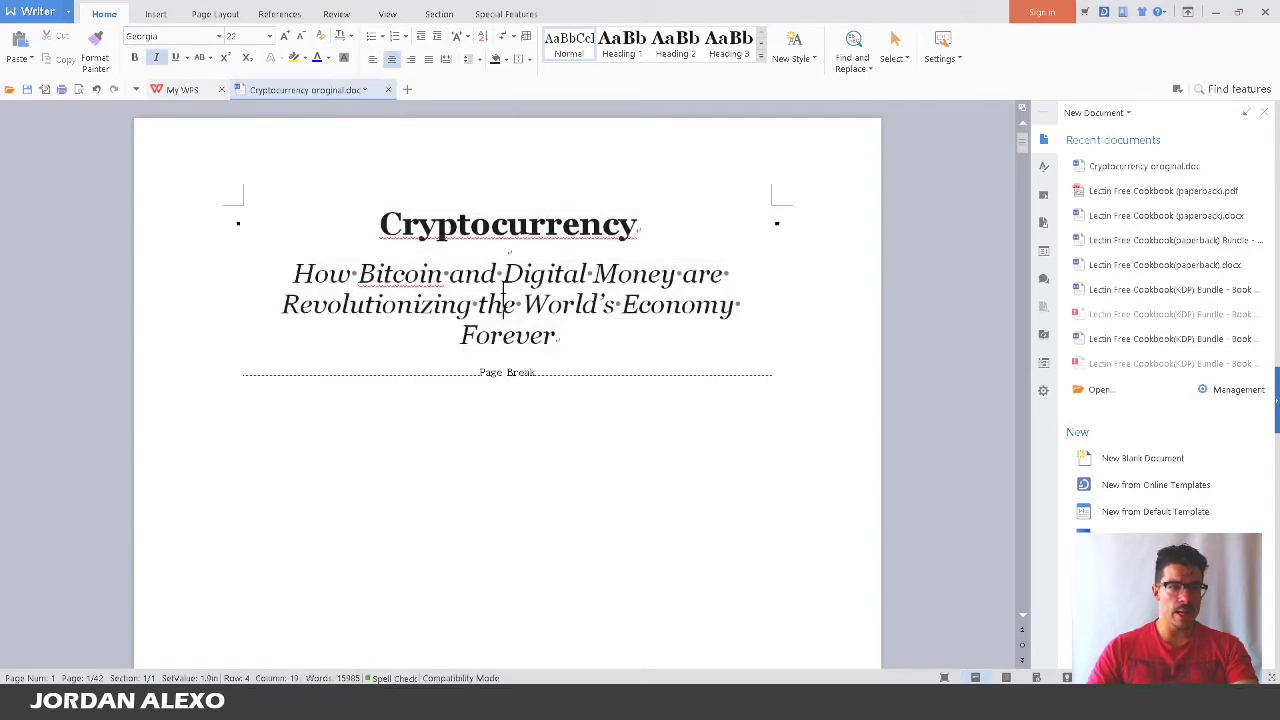
Look through the list of available fonts for the subtitle without changing the font
click(220, 37)
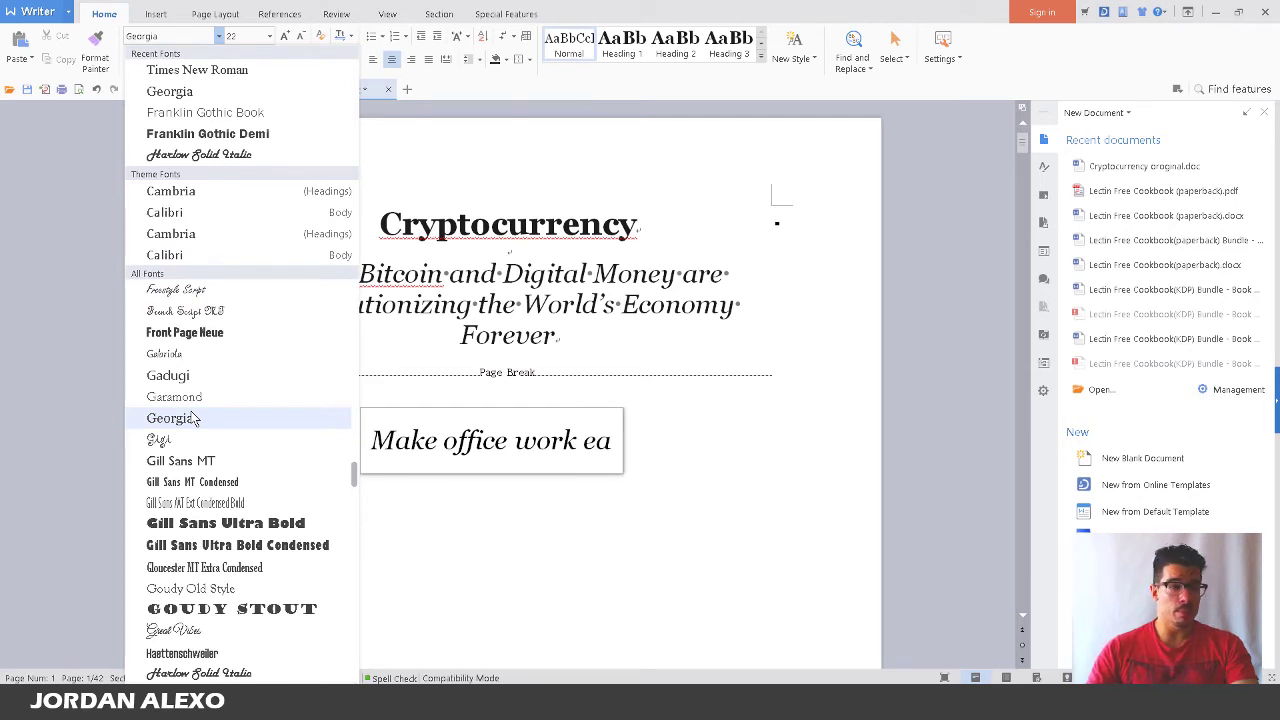
click(664, 261)
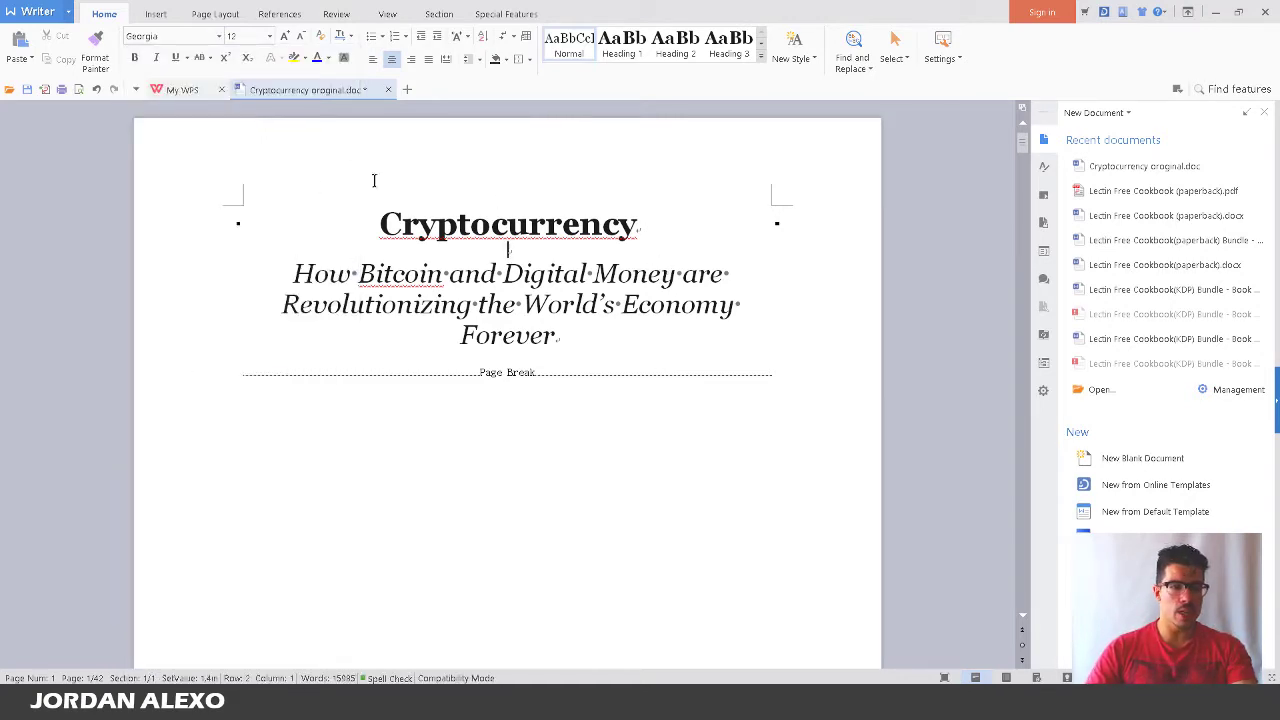
Look through the table of contents and copyright pages and check the font size of the copyright text
scroll(383, 334, down, 20)
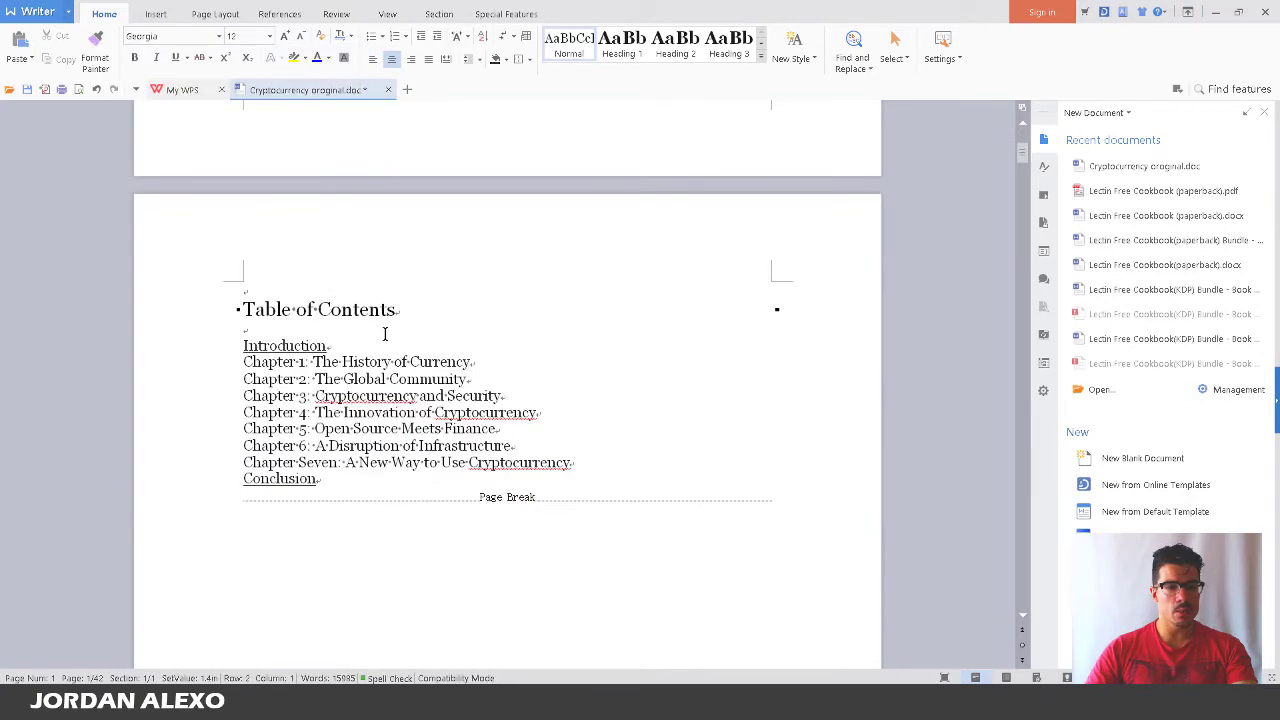
scroll(383, 334, down, 3)
click(373, 344)
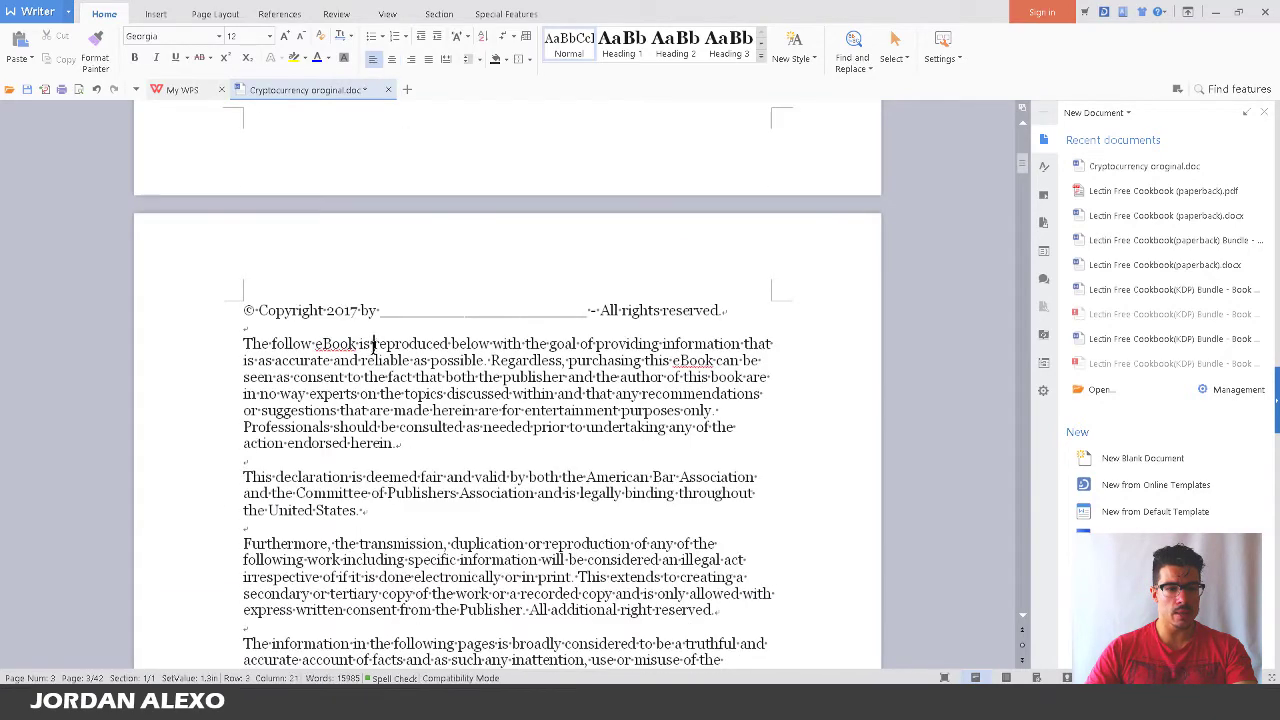
click(245, 36)
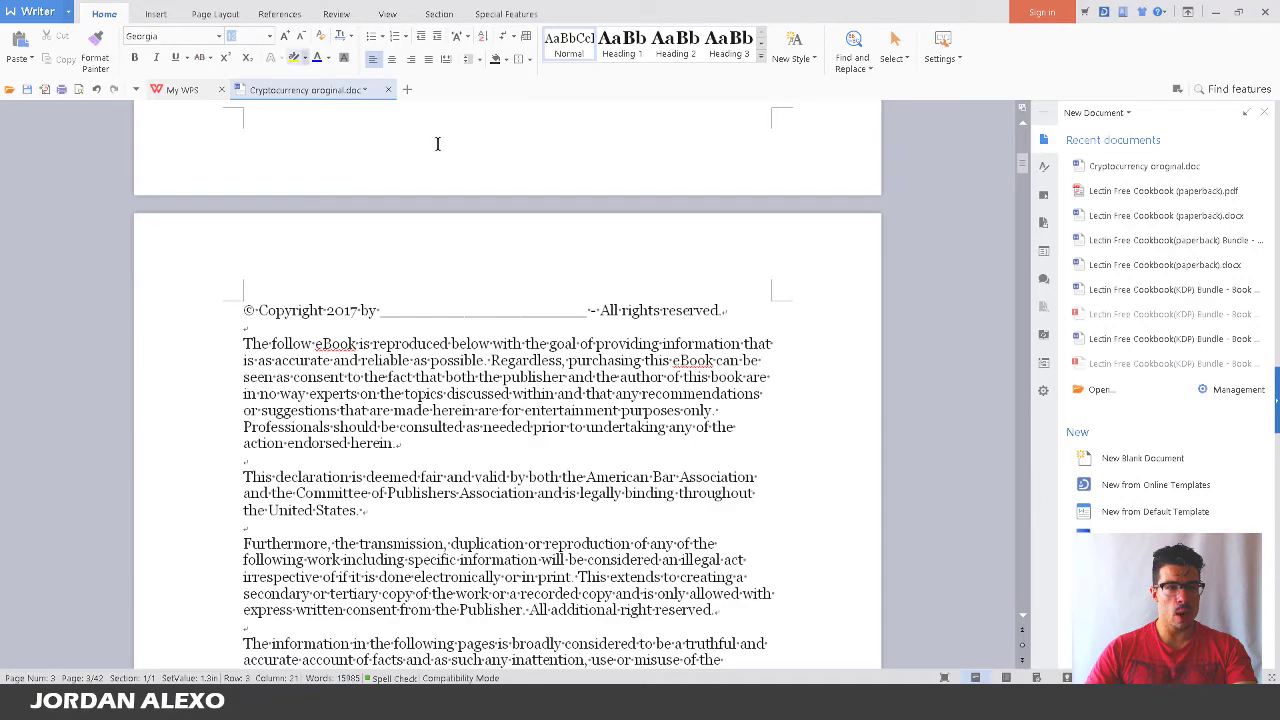
scroll(508, 308, down, 9)
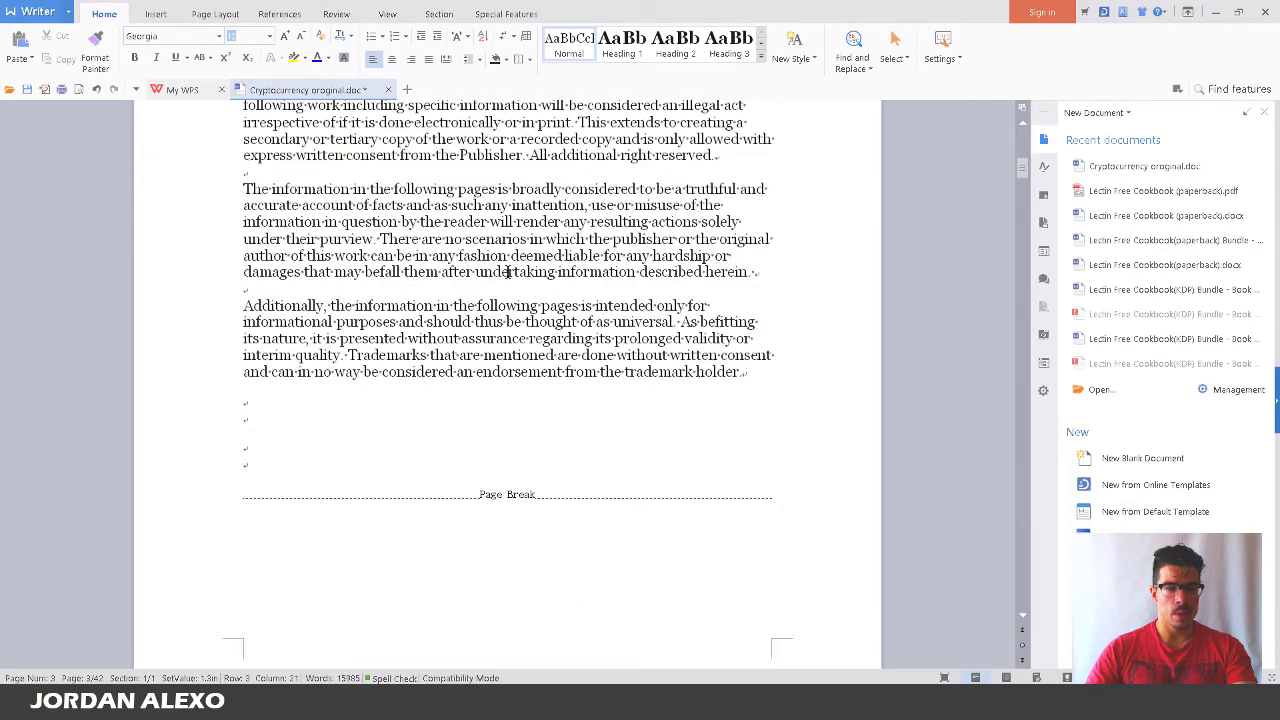
scroll(508, 271, up, 2)
scroll(411, 468, up, 20)
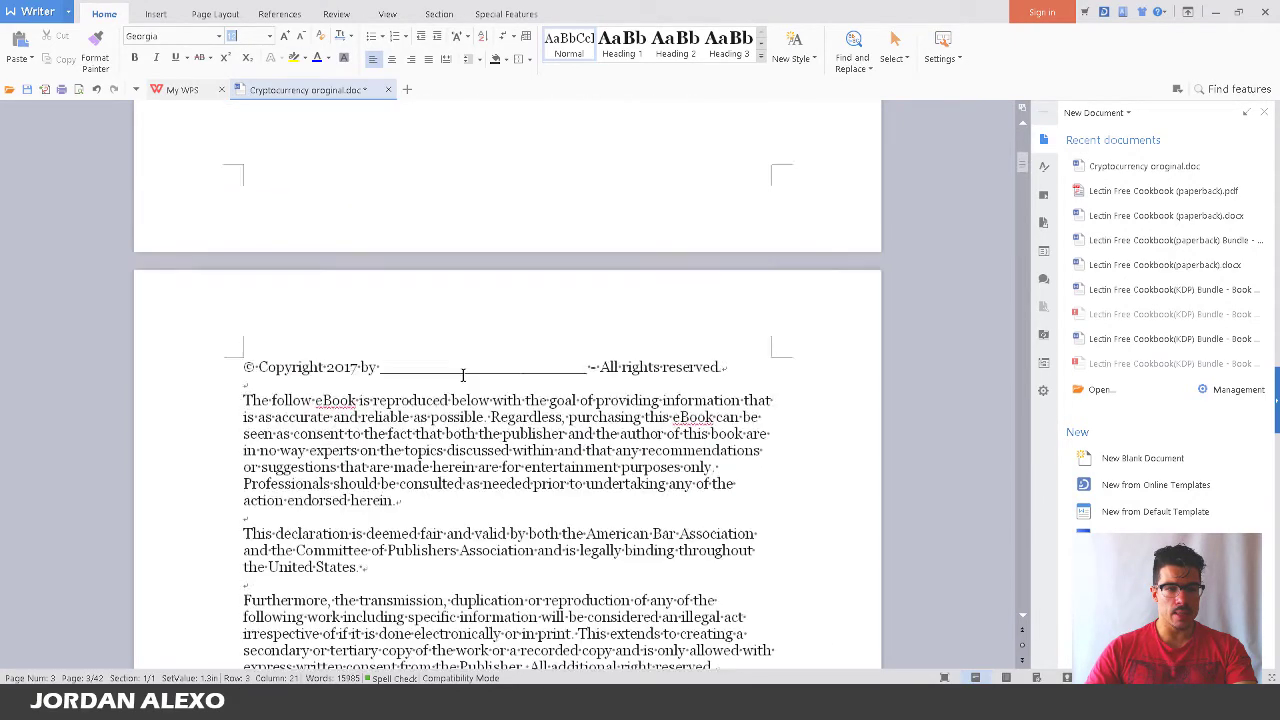
scroll(462, 332, up, 2)
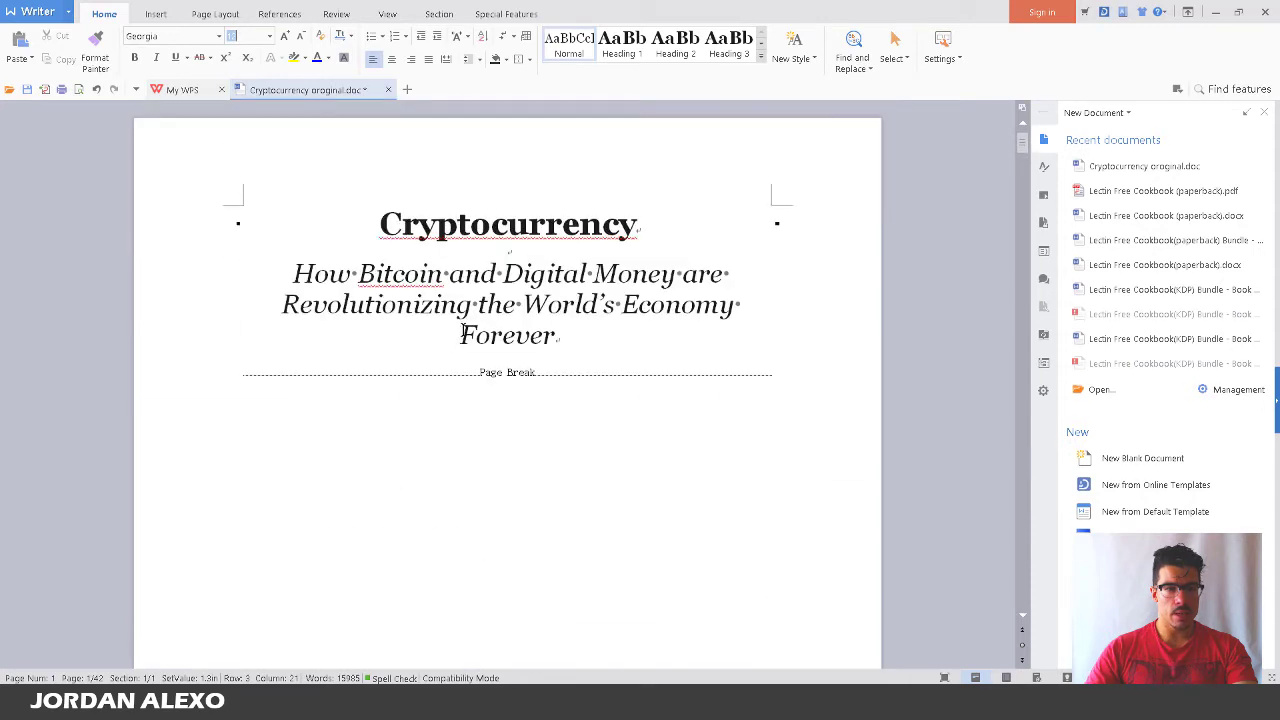
Set the font size of the title "Cryptocurrency" on the title page to 36
click(491, 220)
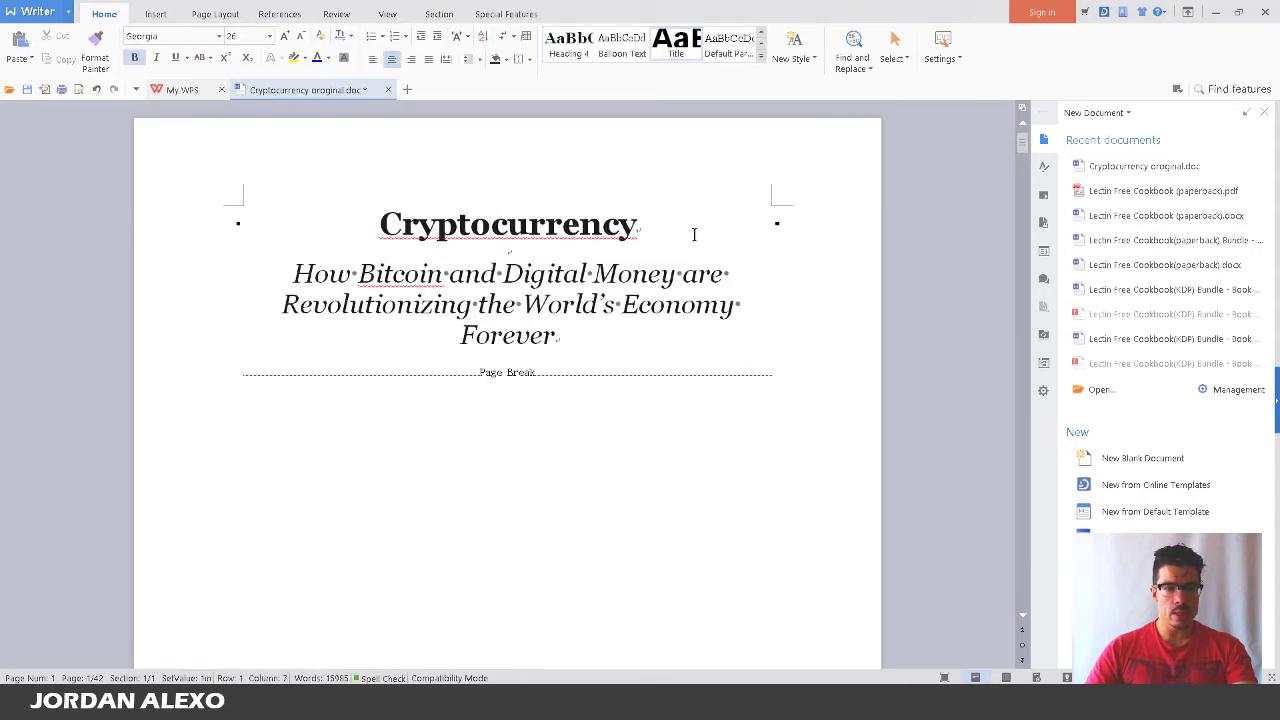
drag(686, 234, 381, 226)
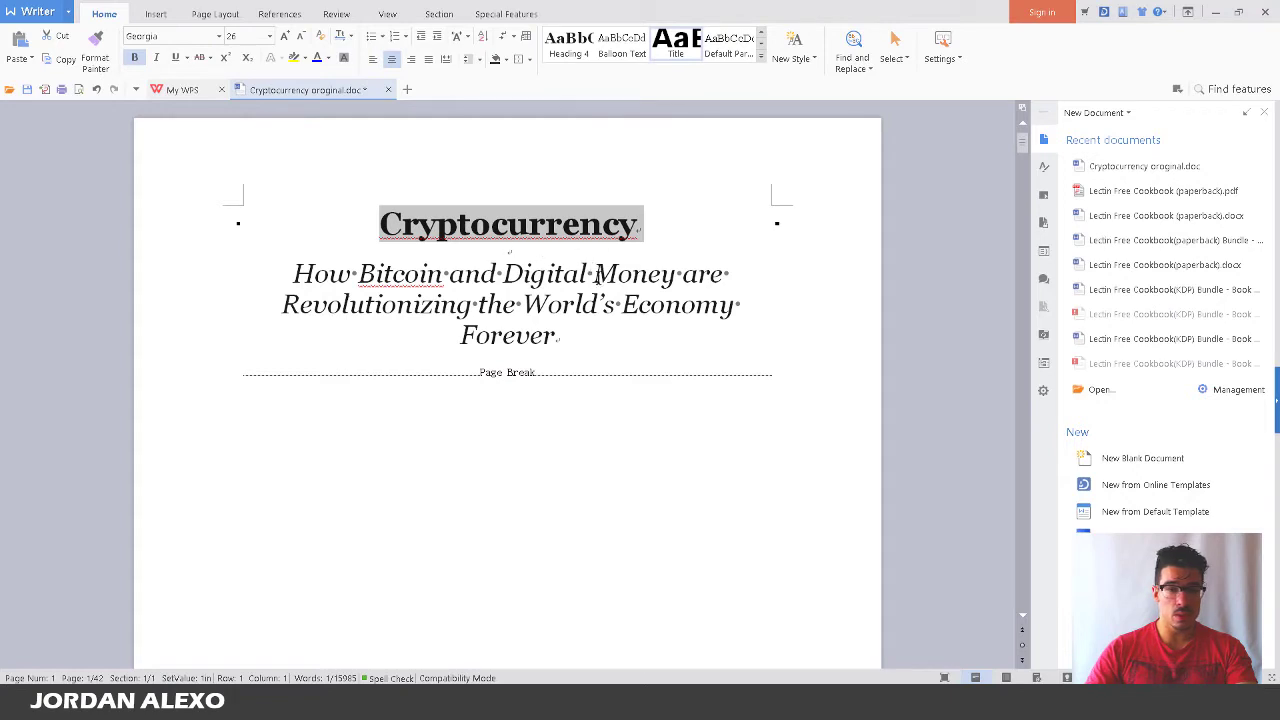
click(508, 251)
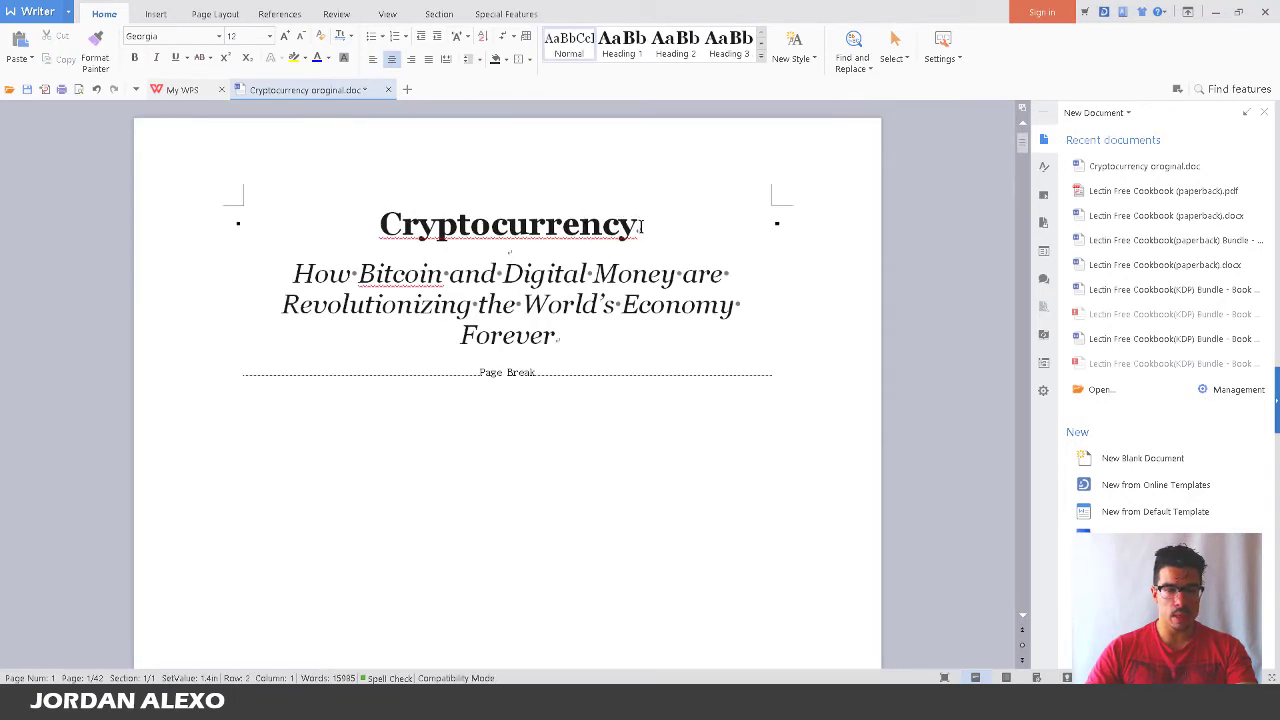
drag(643, 226, 368, 229)
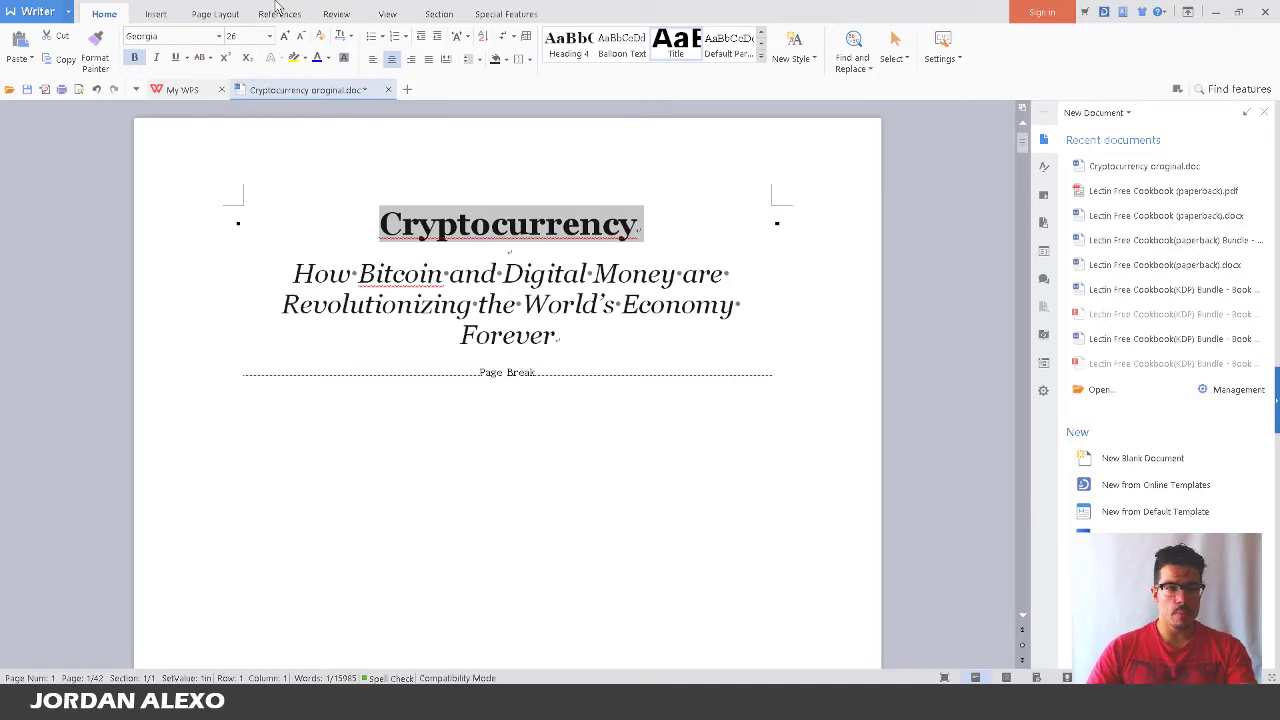
click(269, 36)
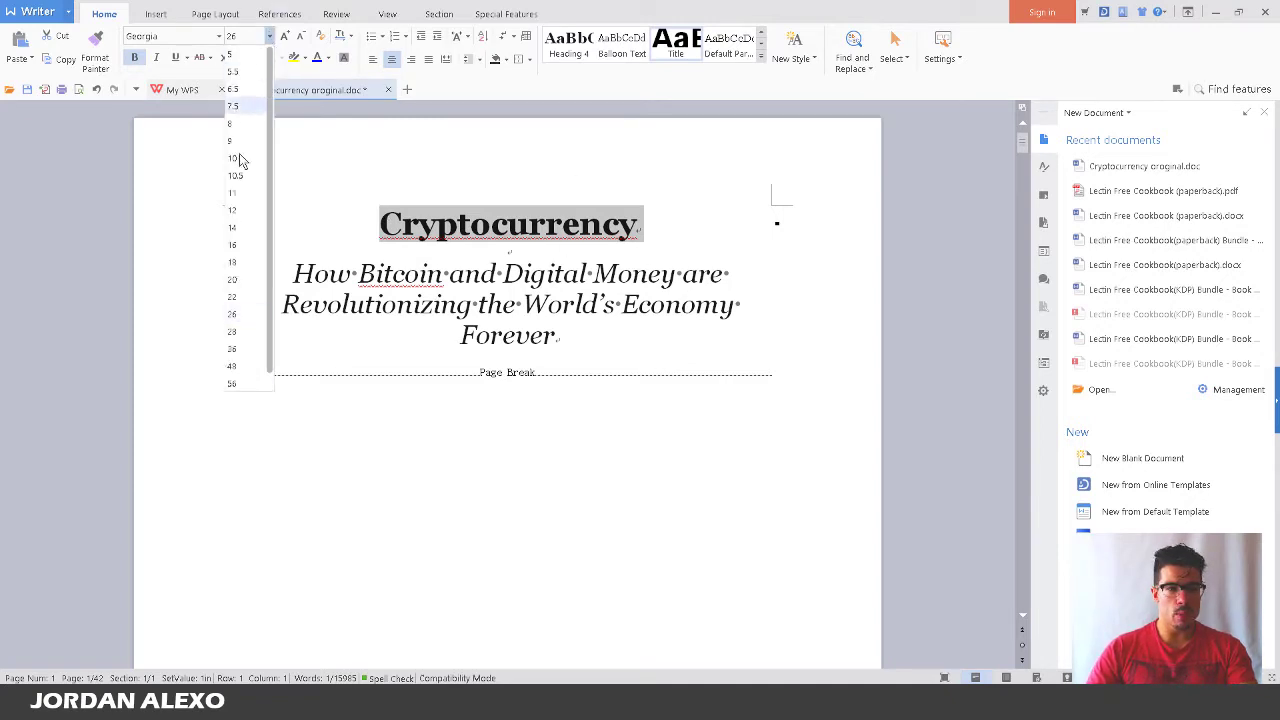
click(249, 335)
drag(734, 249, 360, 211)
click(269, 36)
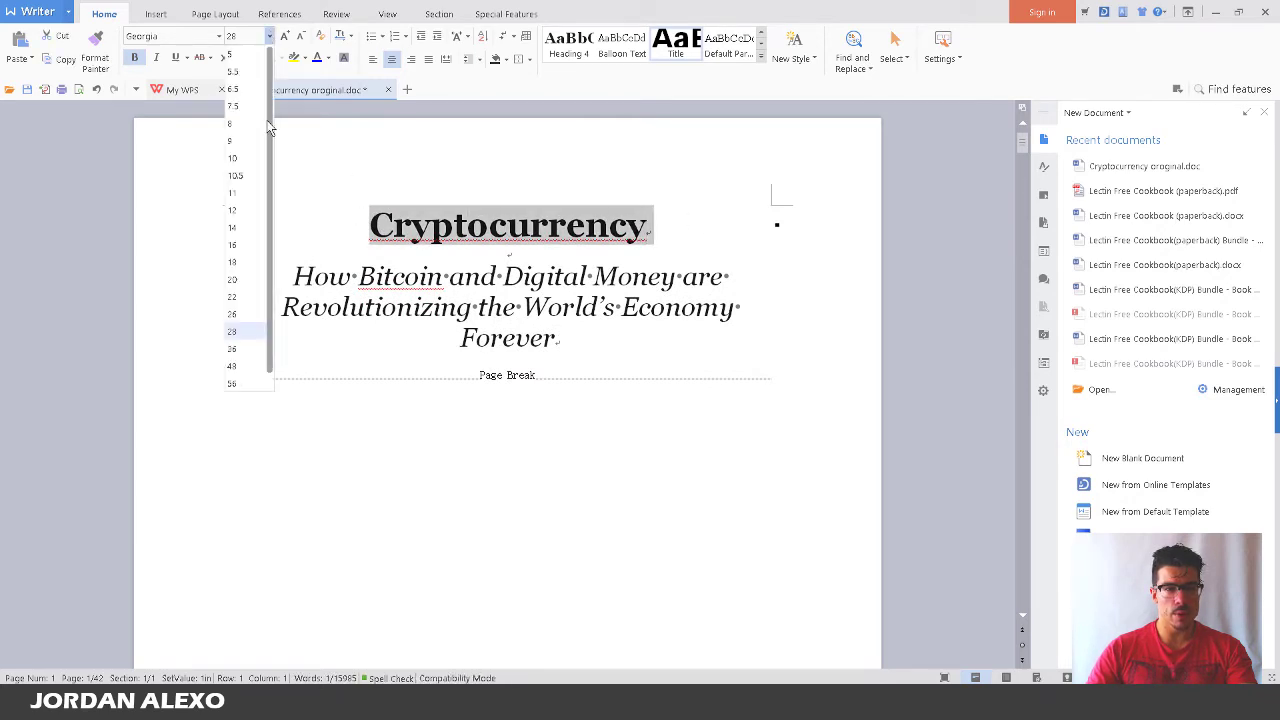
click(239, 350)
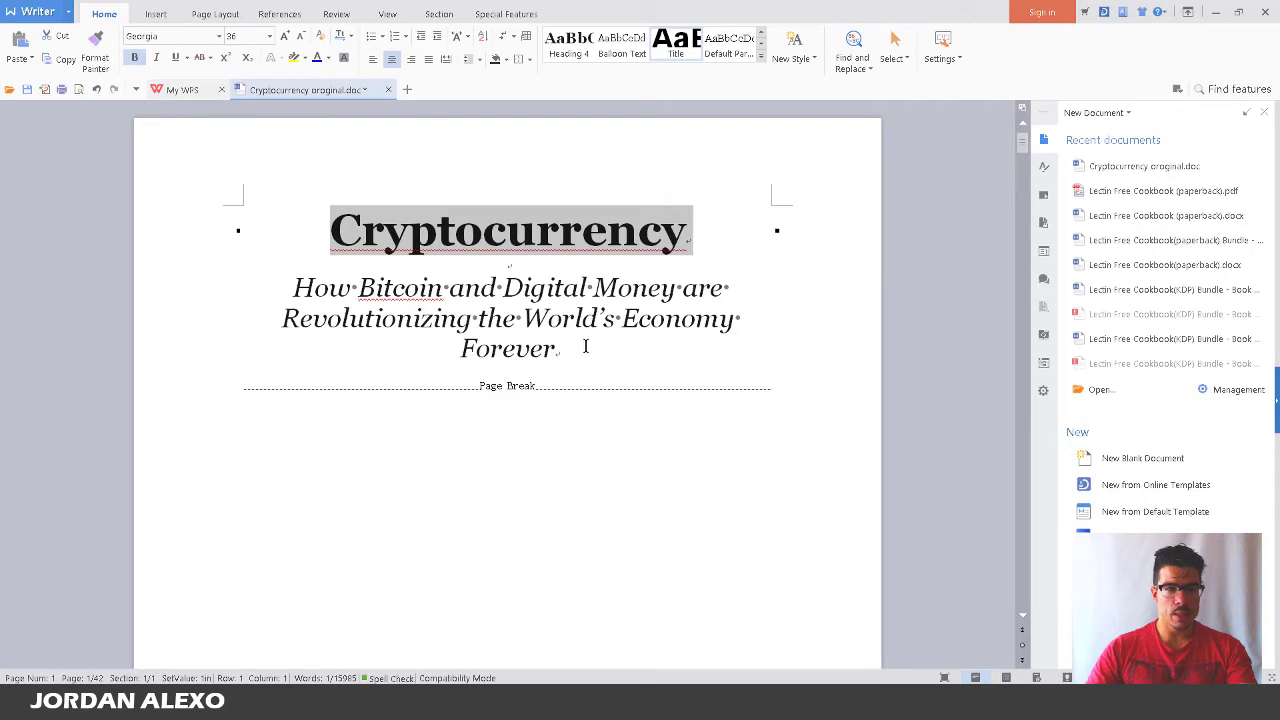
Set the font size of the whole italic subtitle below the title to 20
drag(586, 346, 102, 277)
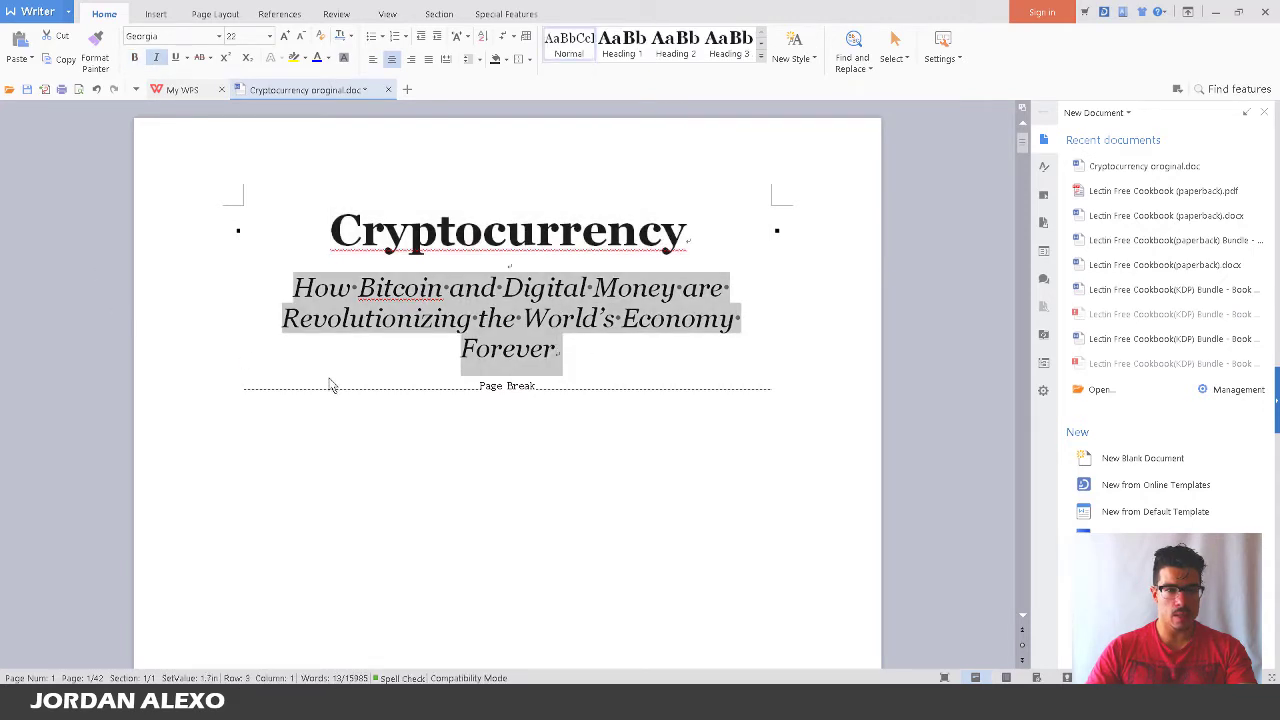
click(269, 36)
click(252, 280)
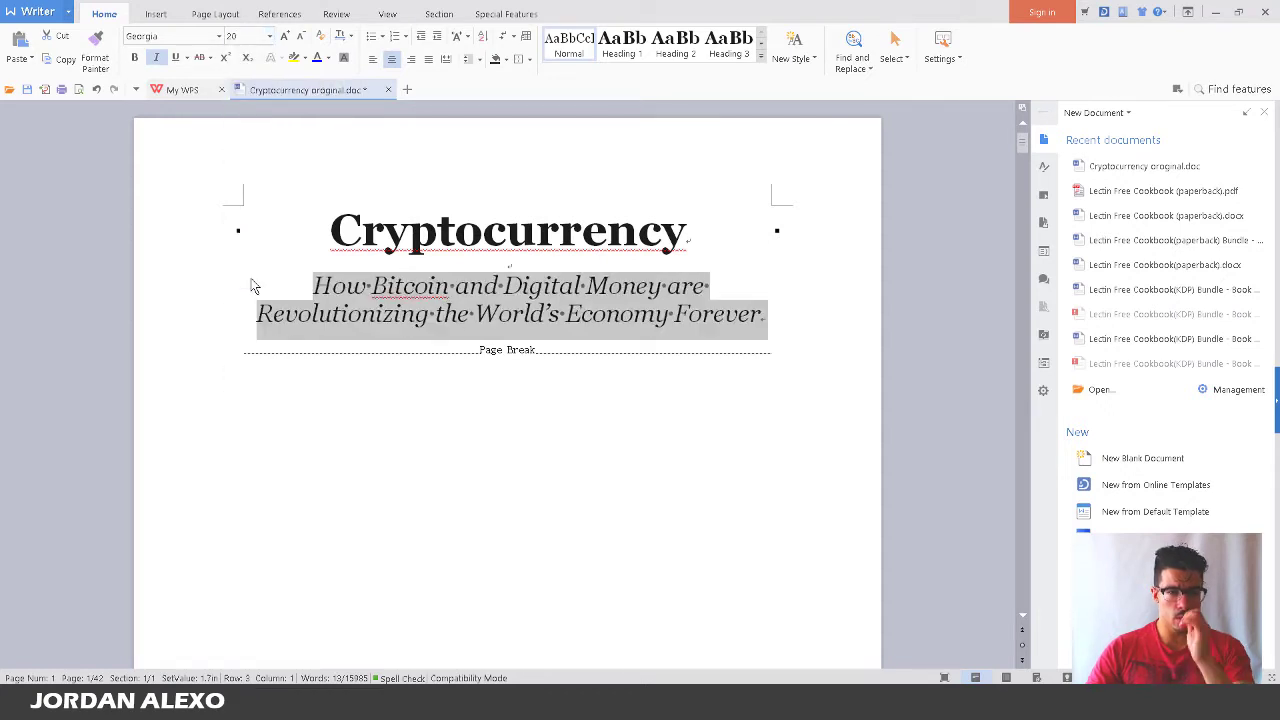
Add a line below the subtitle reading "By" followed by the author's full name
click(773, 328)
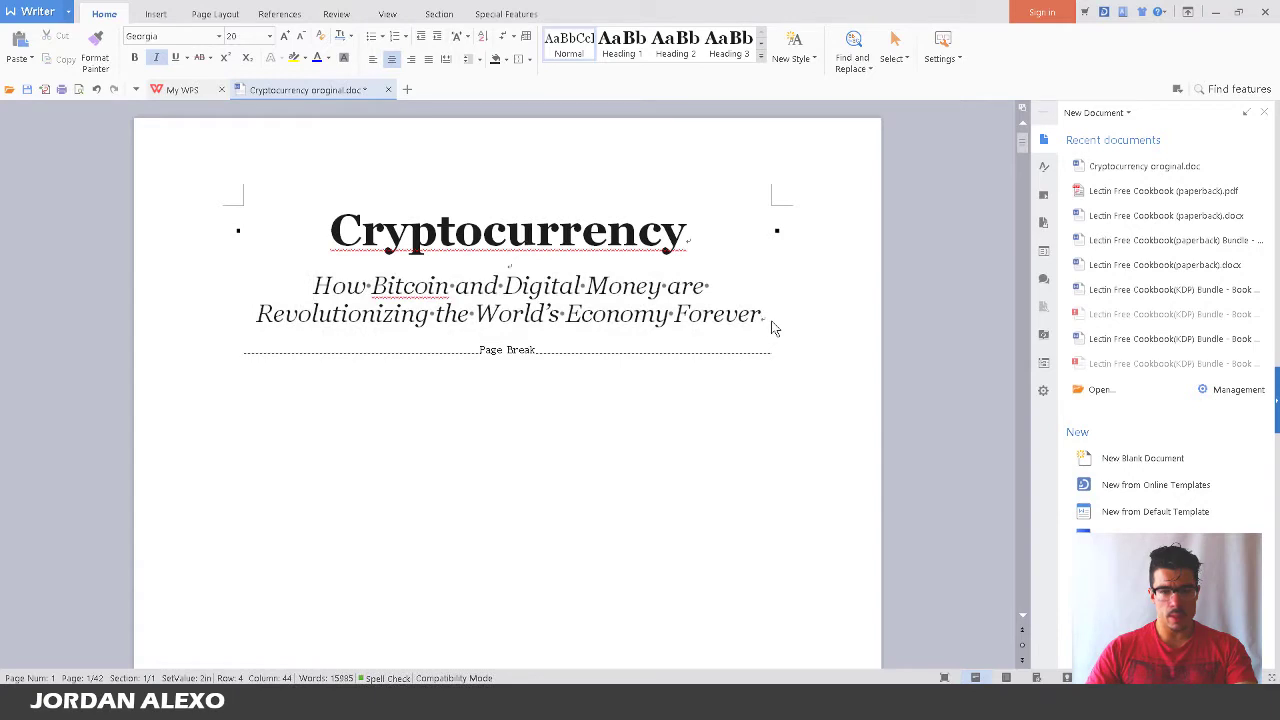
key(Return)
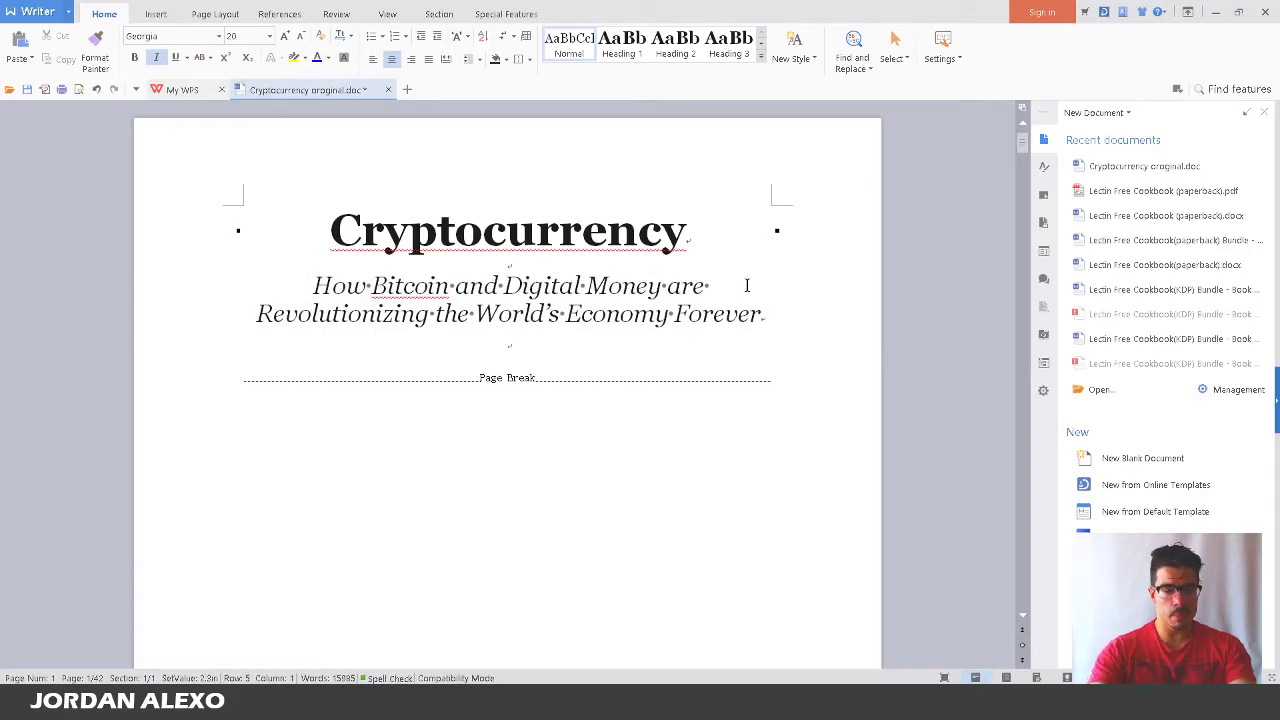
text(By)
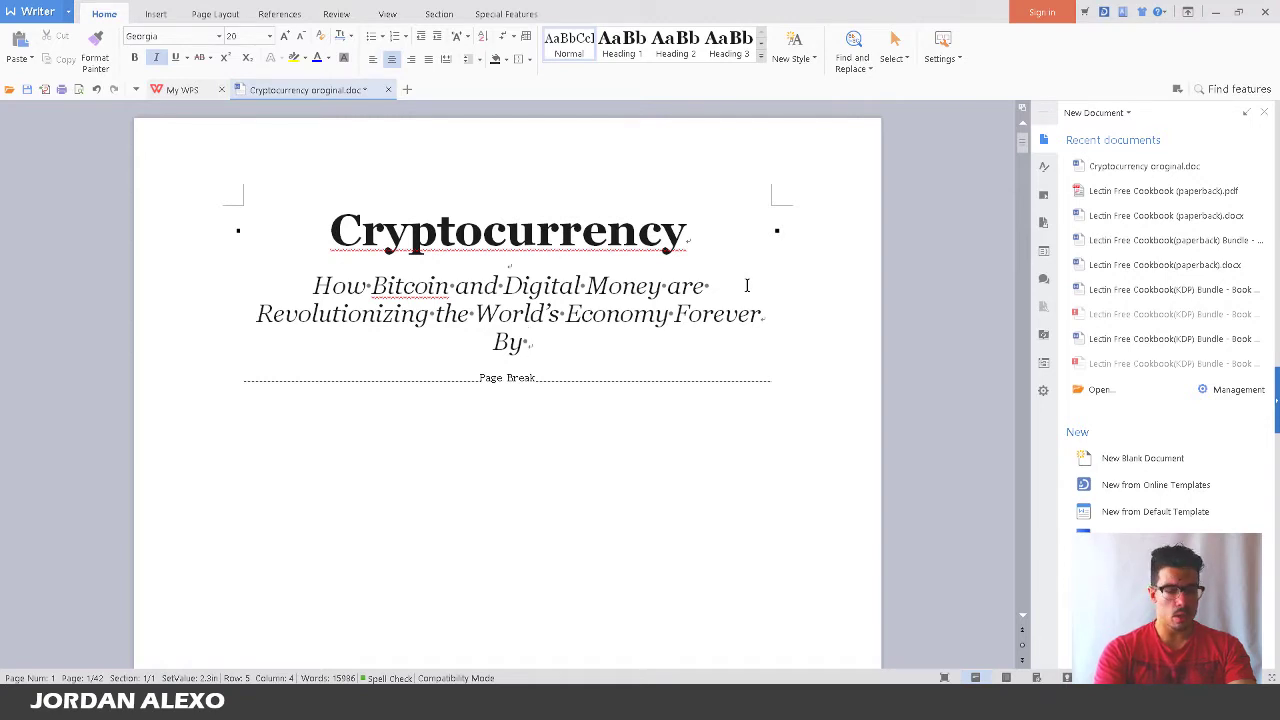
key(Menu)
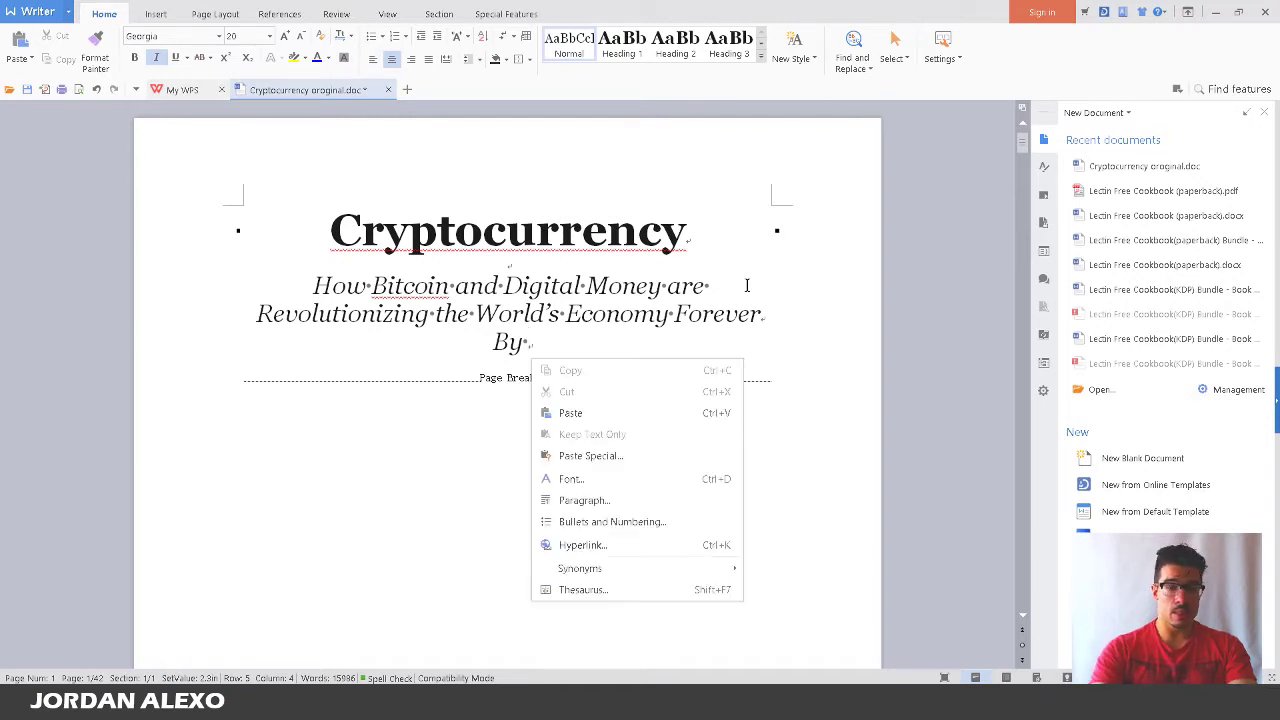
key(Escape)
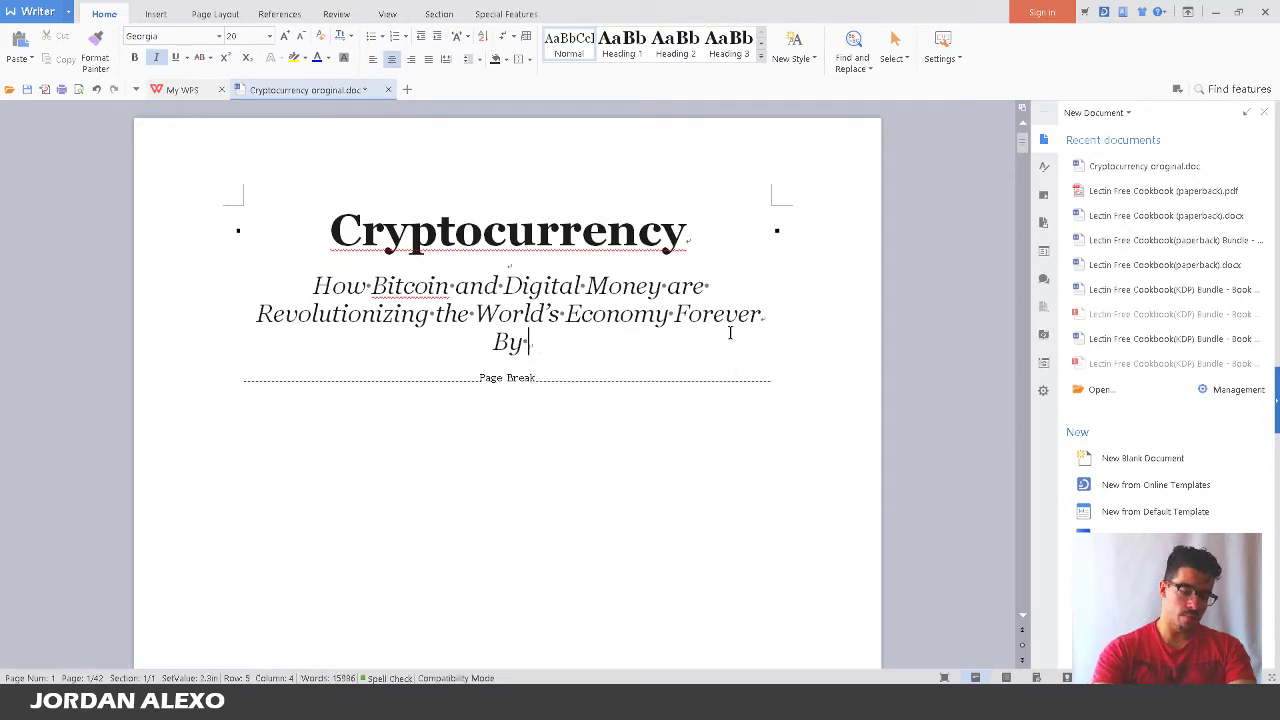
text(James)
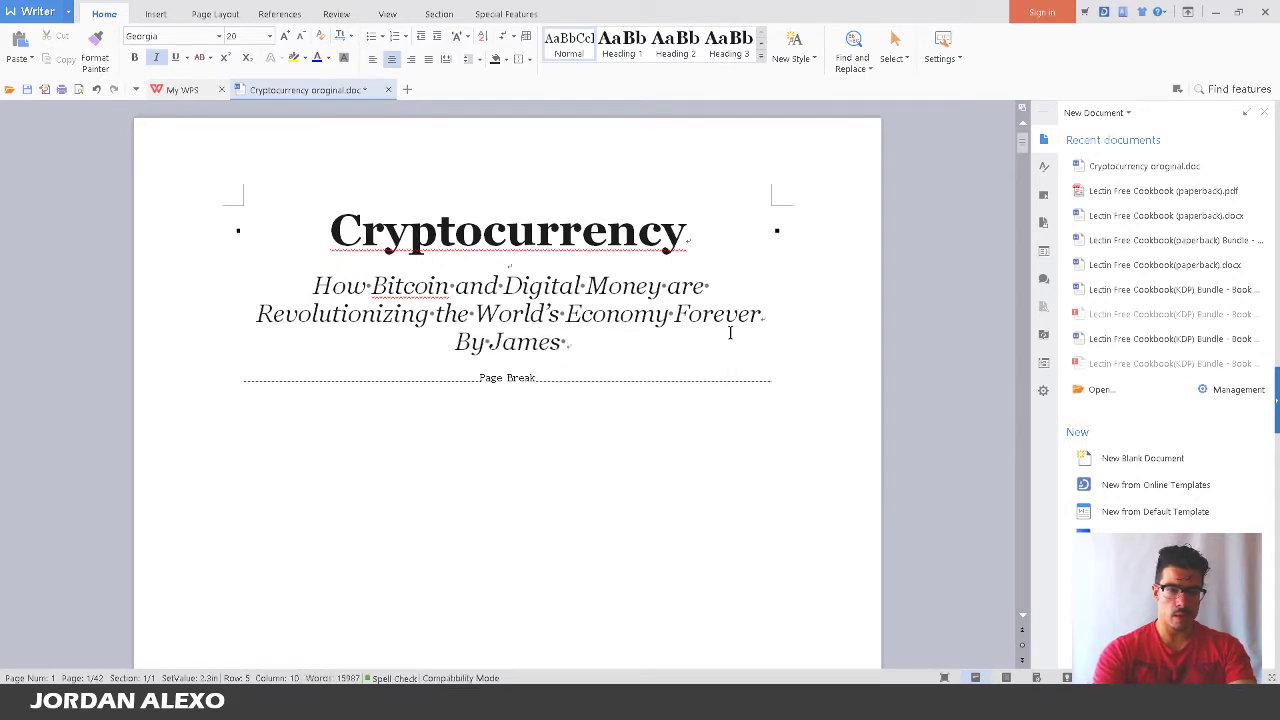
text( Jackson)
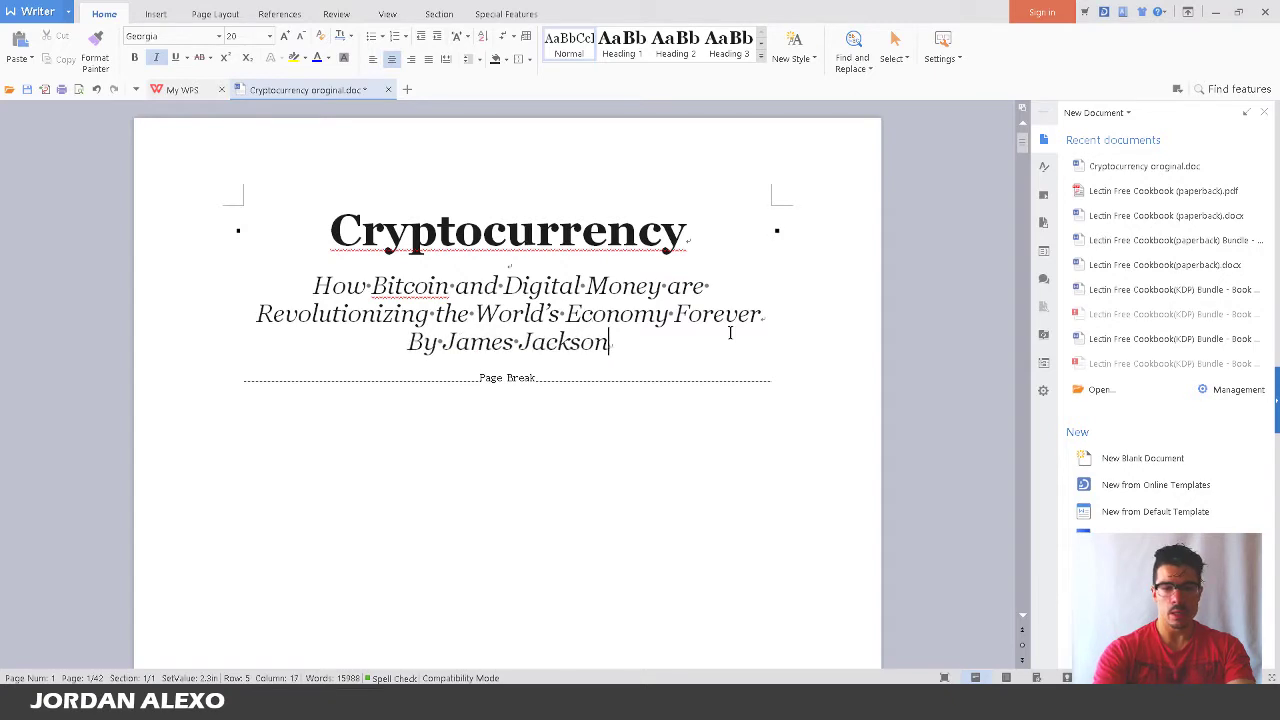
Insert an empty line between the subtitle and the author line
drag(757, 354, 363, 346)
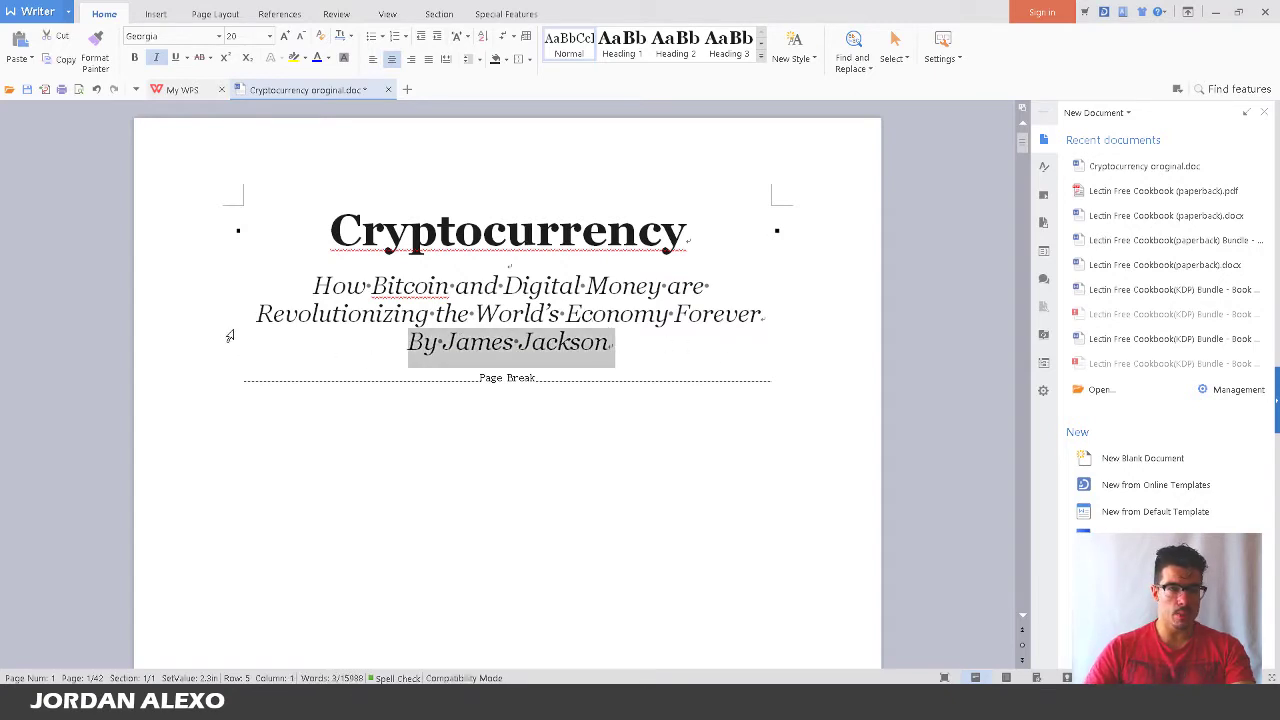
key(ctrl+i)
click(763, 314)
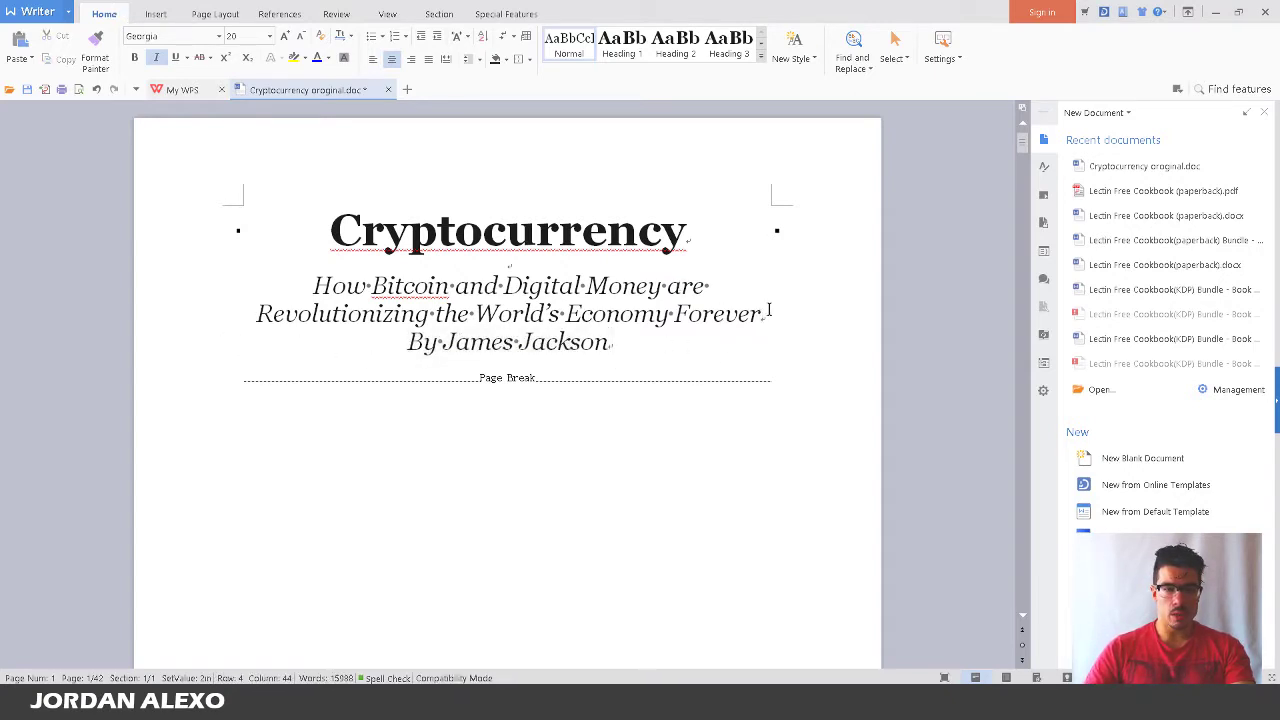
key(Return)
Set the font size of the author line on the title page to 16
drag(614, 369, 391, 360)
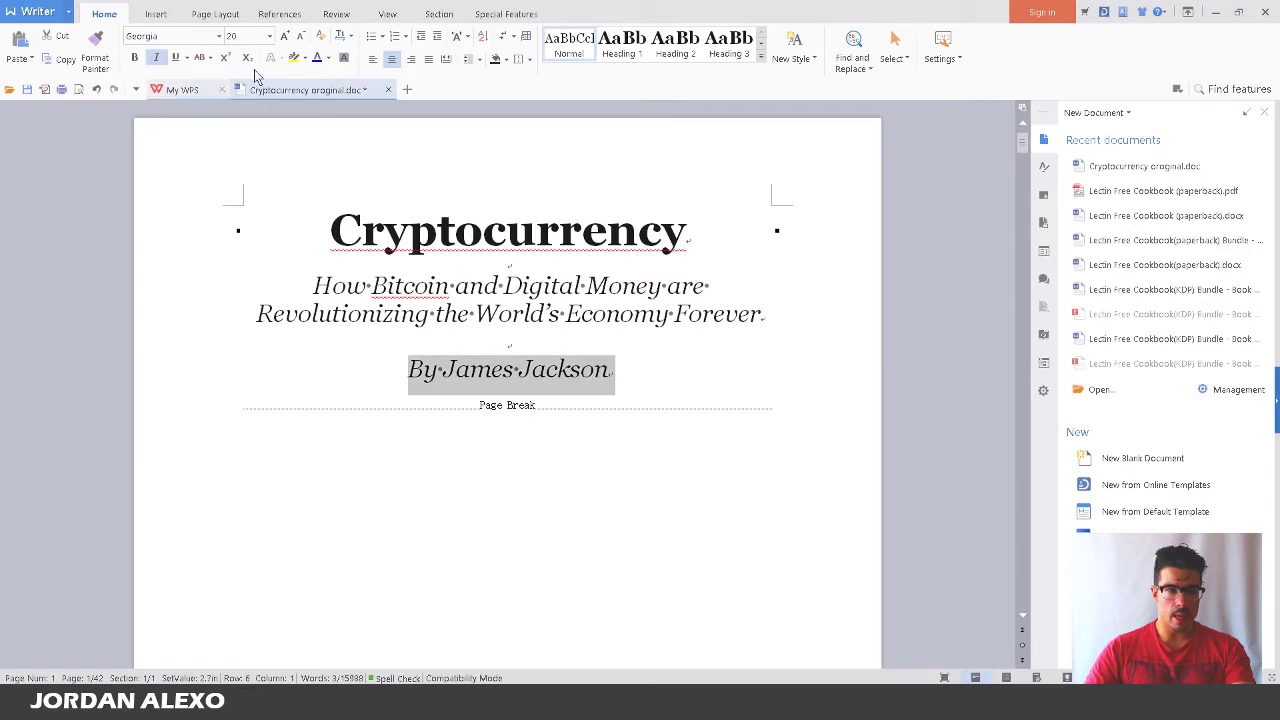
click(268, 40)
click(251, 264)
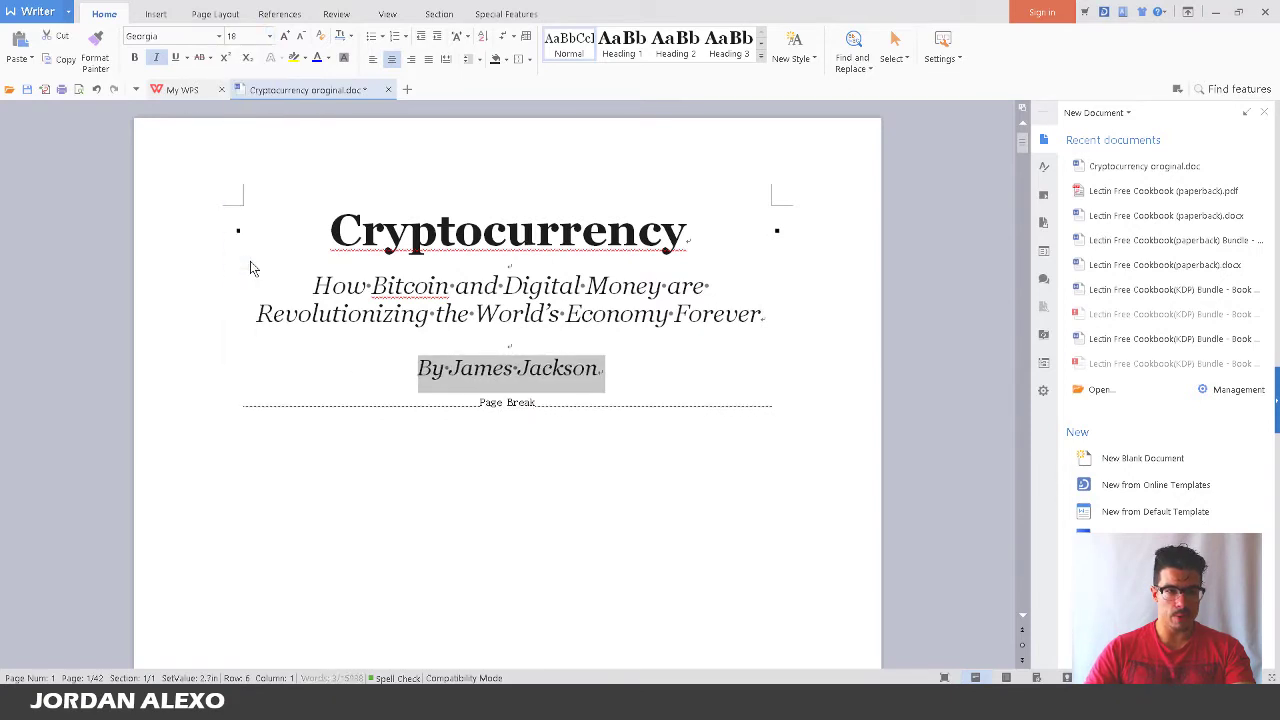
click(269, 36)
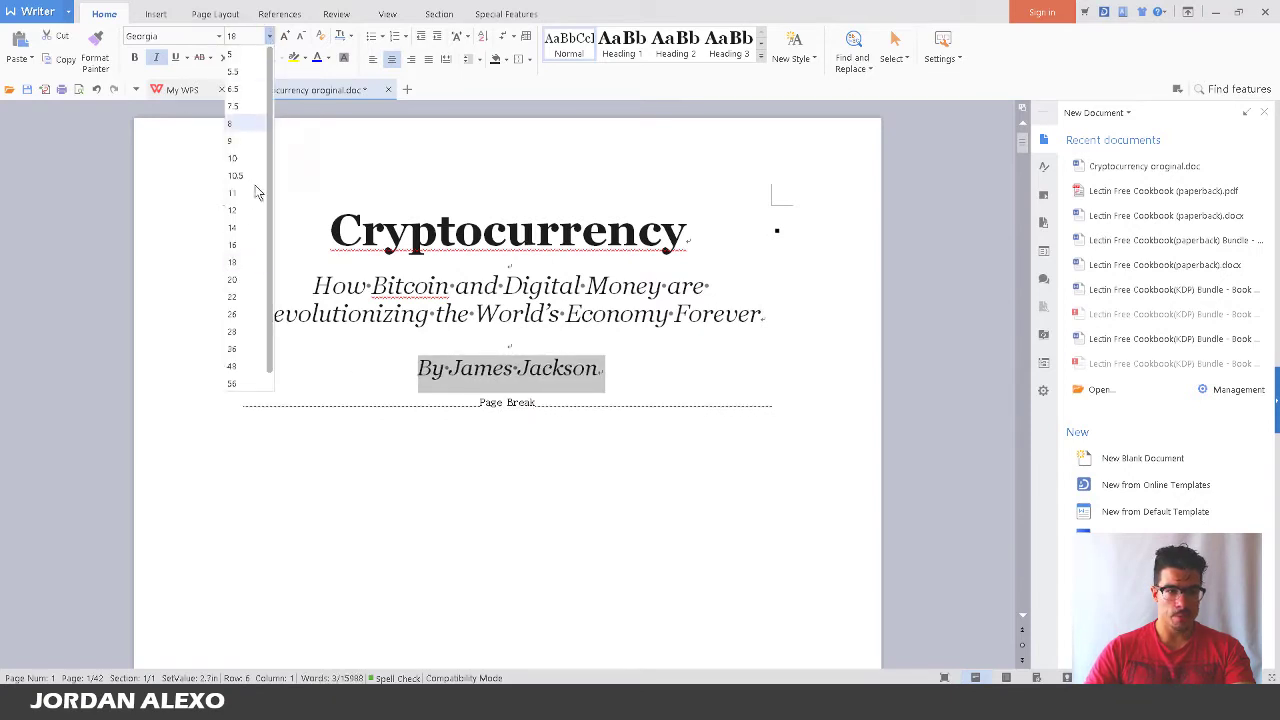
click(253, 246)
click(762, 338)
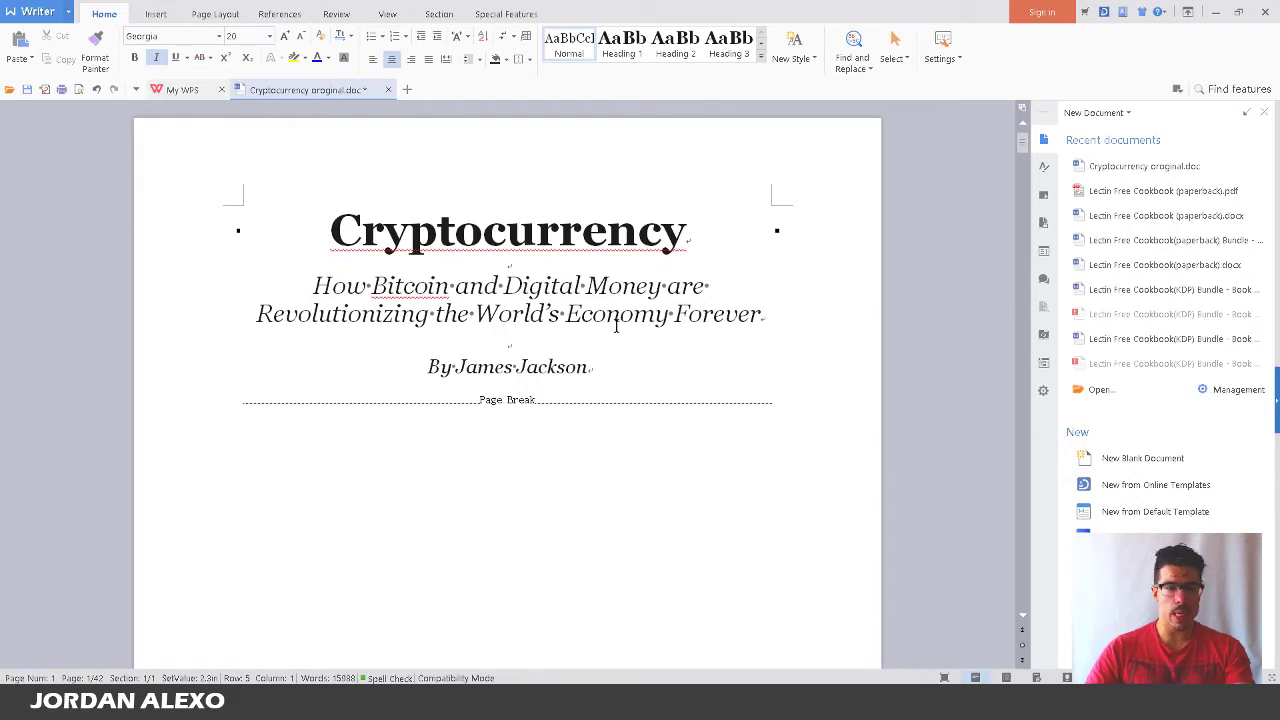
Insert thirteen empty lines between the author line and the page break on the title page
scroll(616, 331, down, 5)
scroll(616, 331, down, 3)
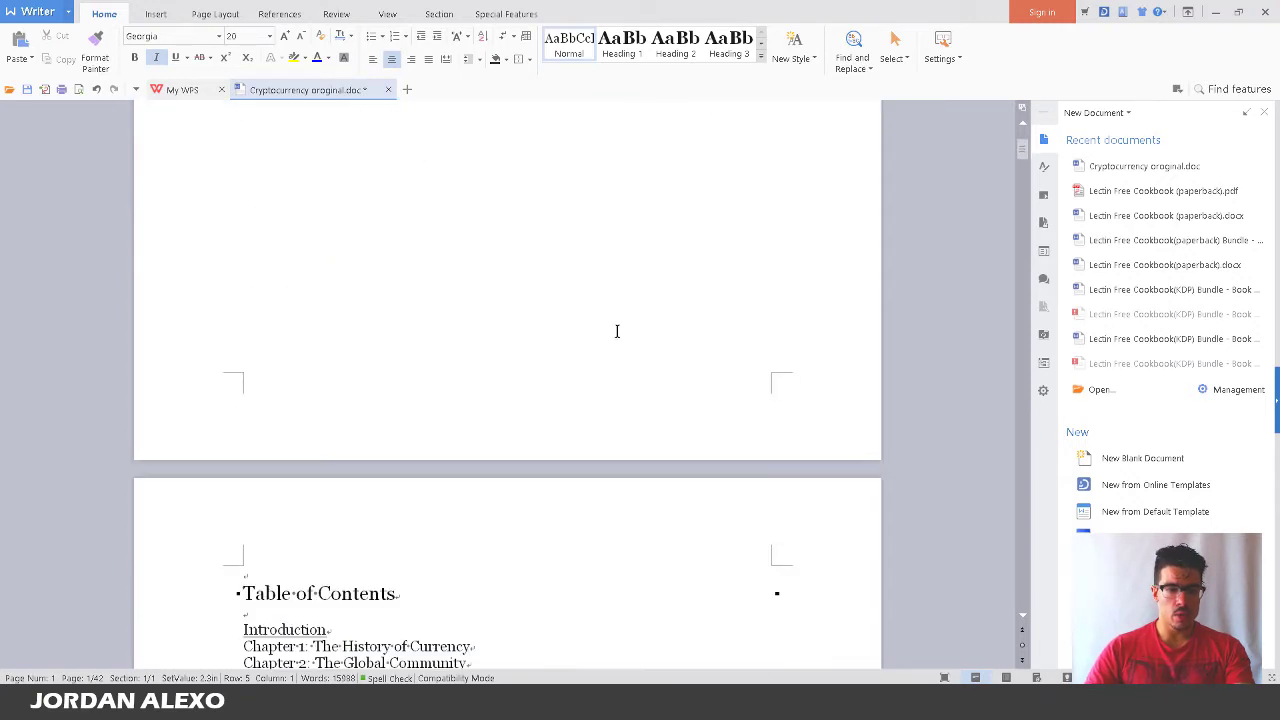
scroll(616, 331, up, 8)
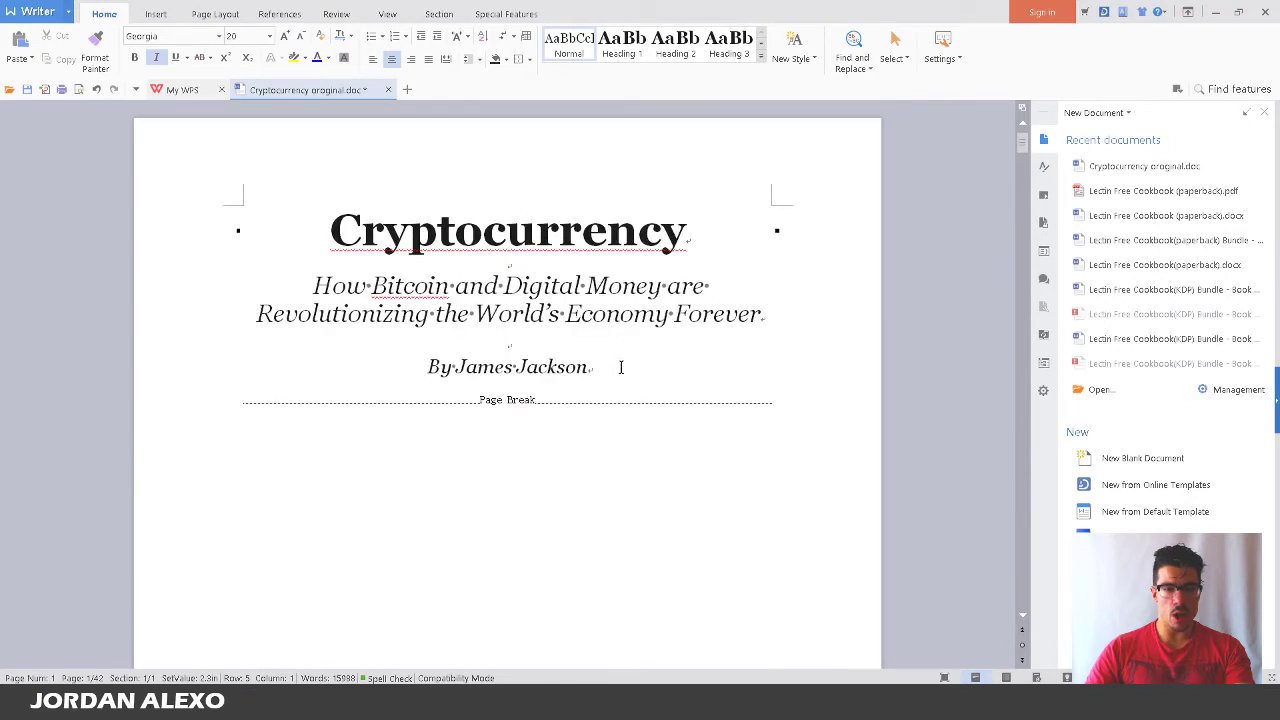
click(620, 367)
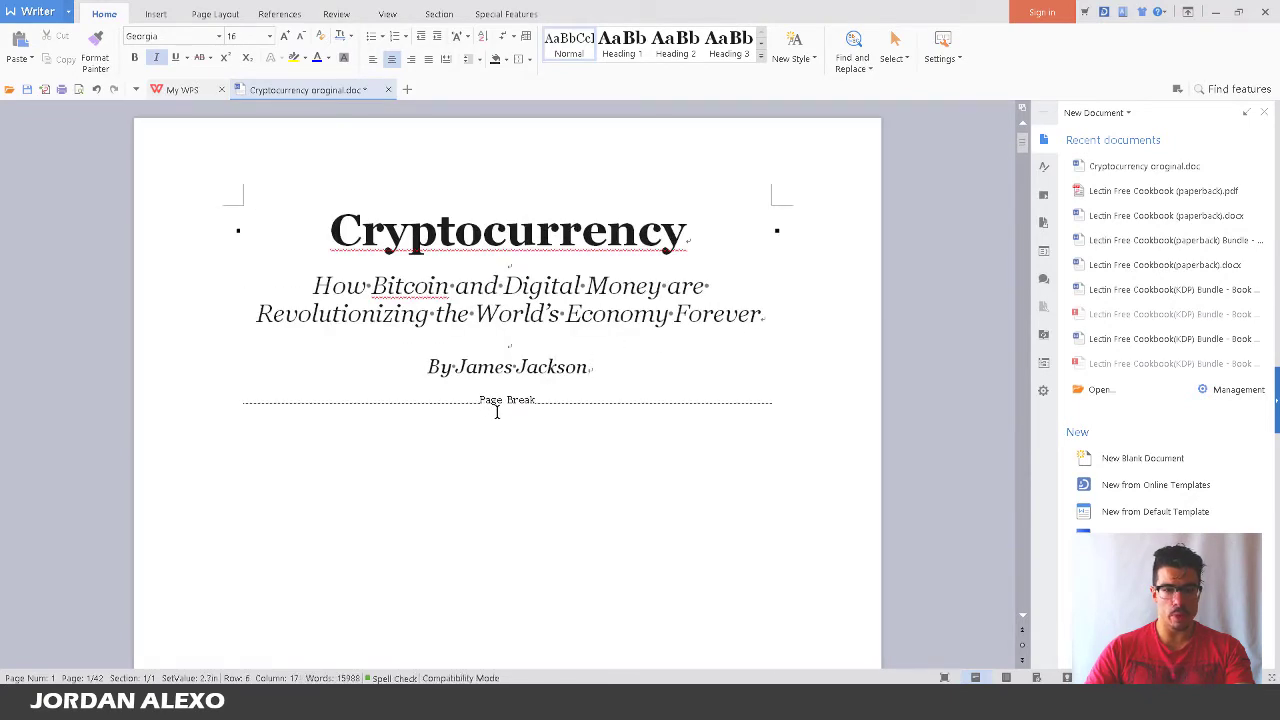
key(Return)
key(Return)
key(Return)
key(Return)
key(Return)
key(Return)
key(Return)
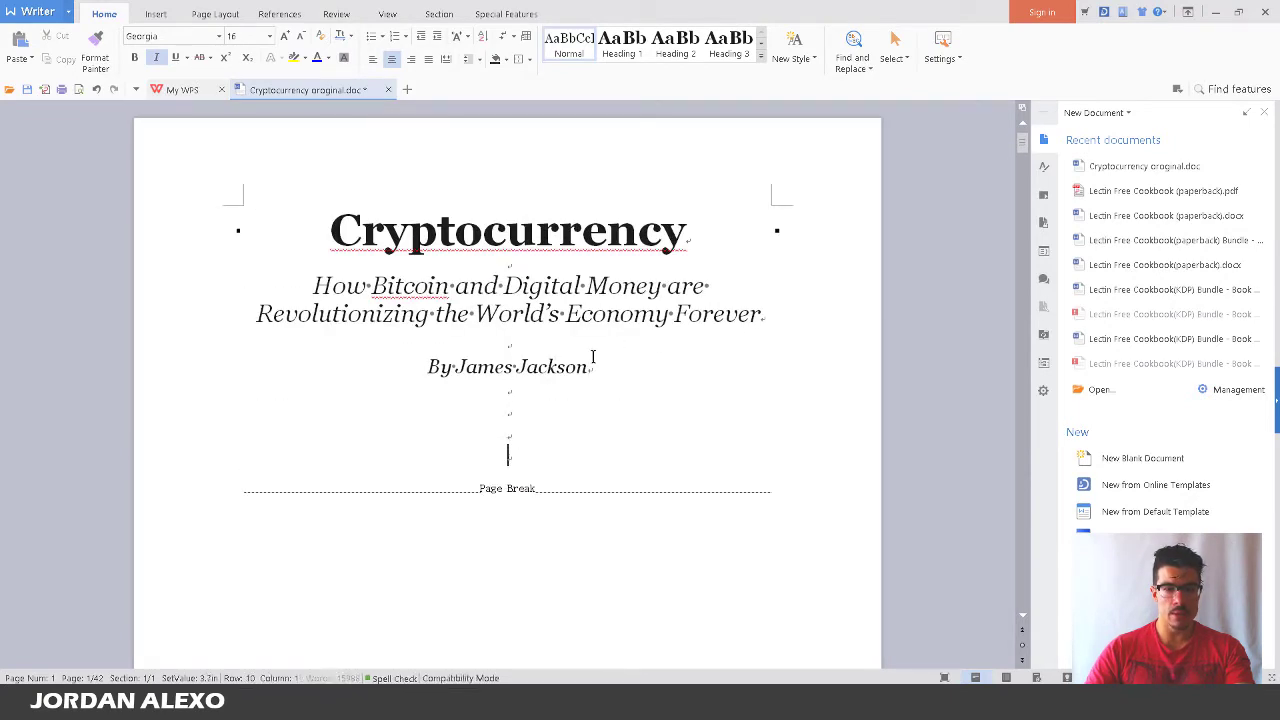
key(Return)
key(Return)
key(Return)
key(Return)
key(Return)
key(Return)
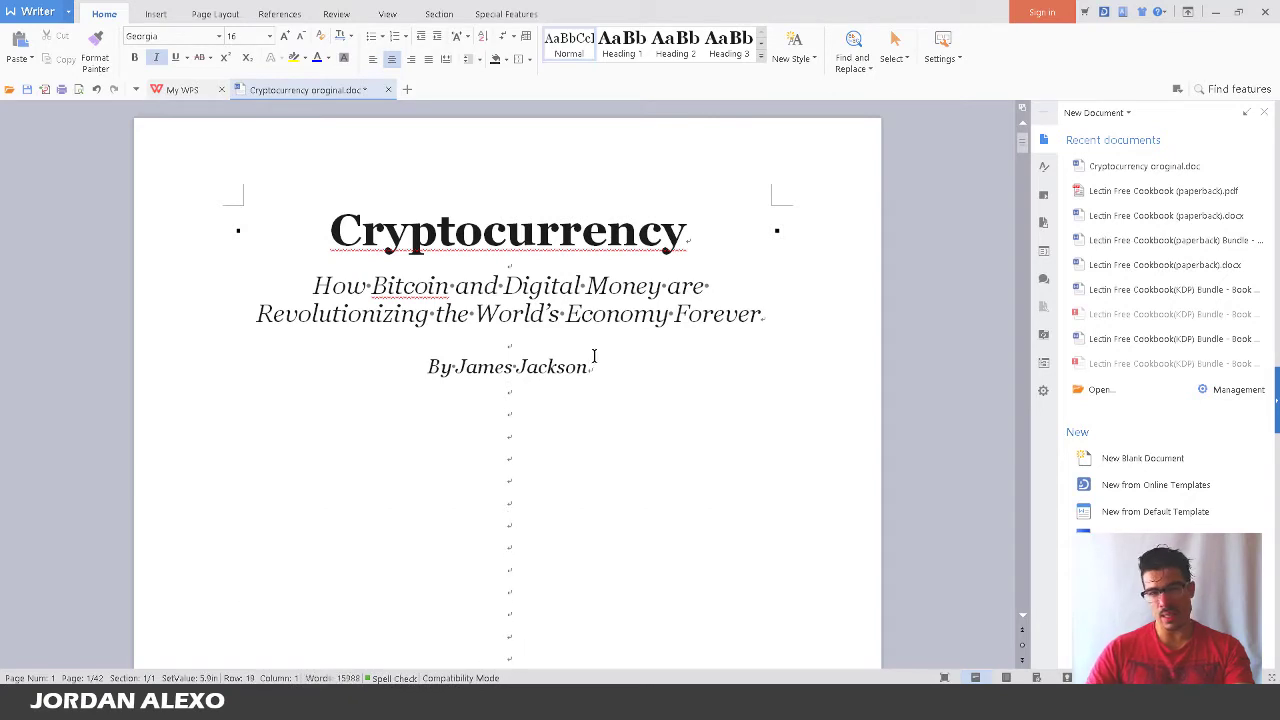
scroll(558, 429, down, 2)
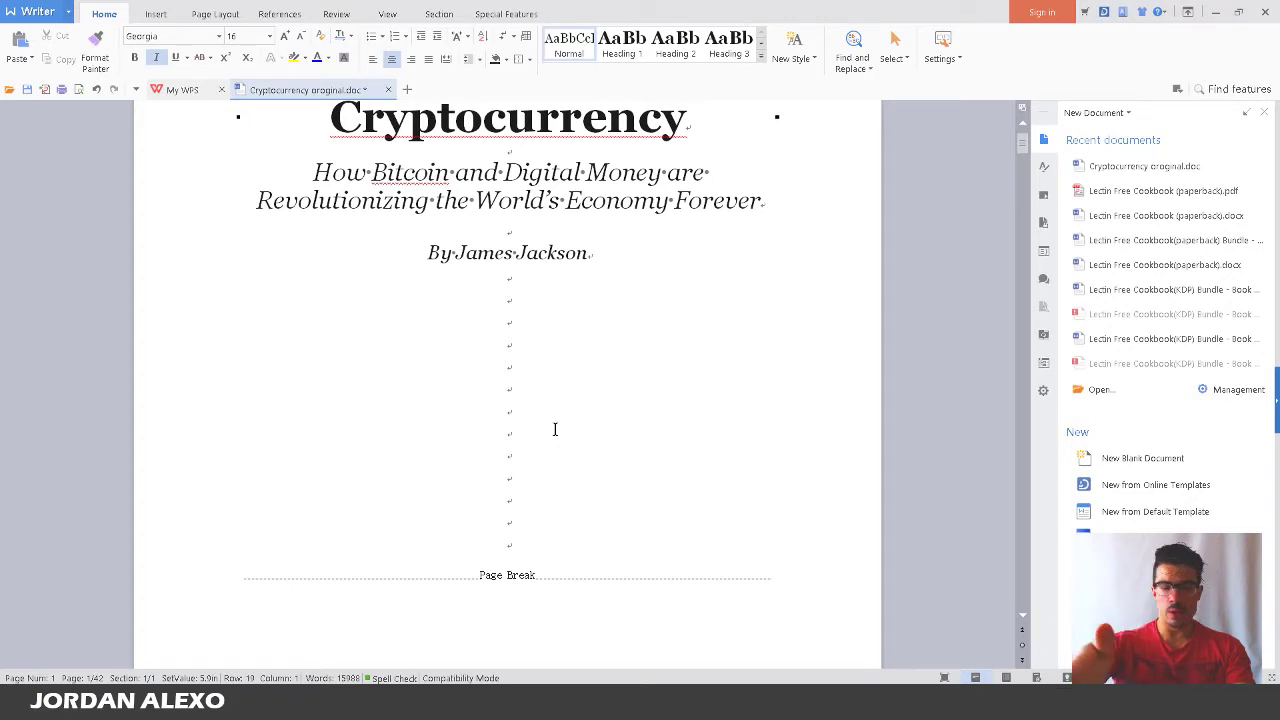
text(w)
key(BackSpace)
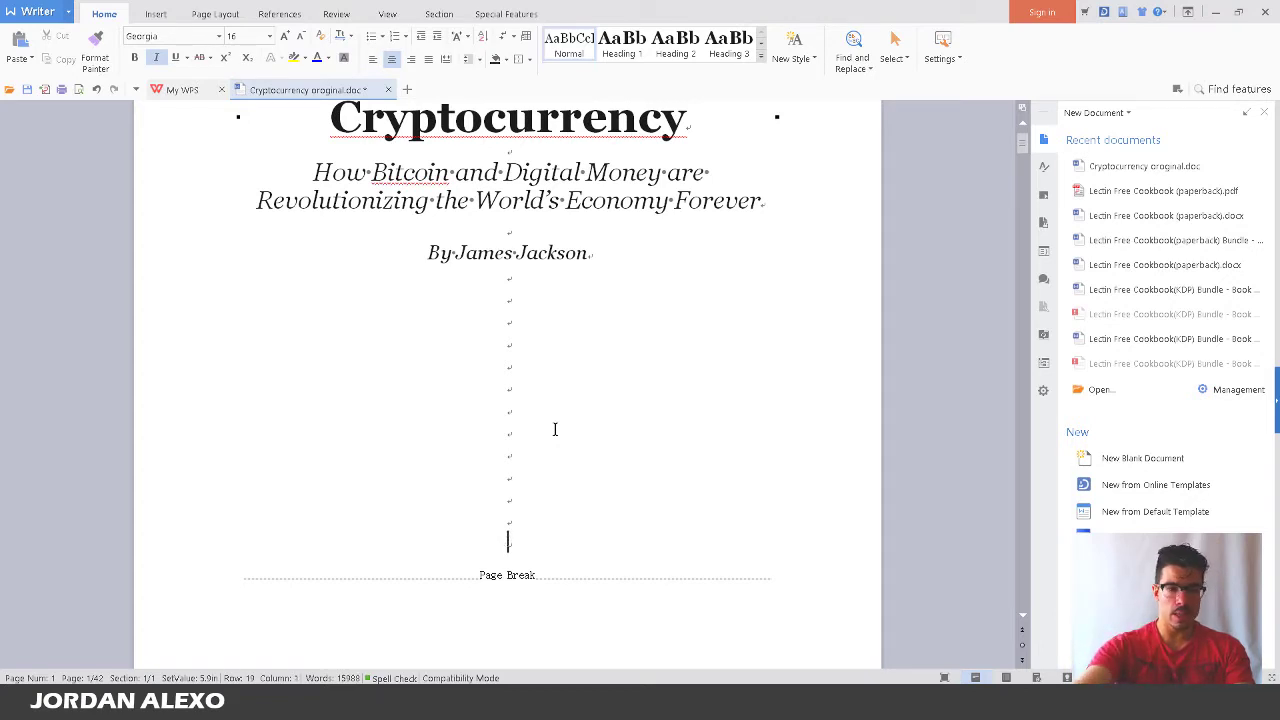
Delete all the empty lines between the author line and the page break on the title page
scroll(555, 429, down, 8)
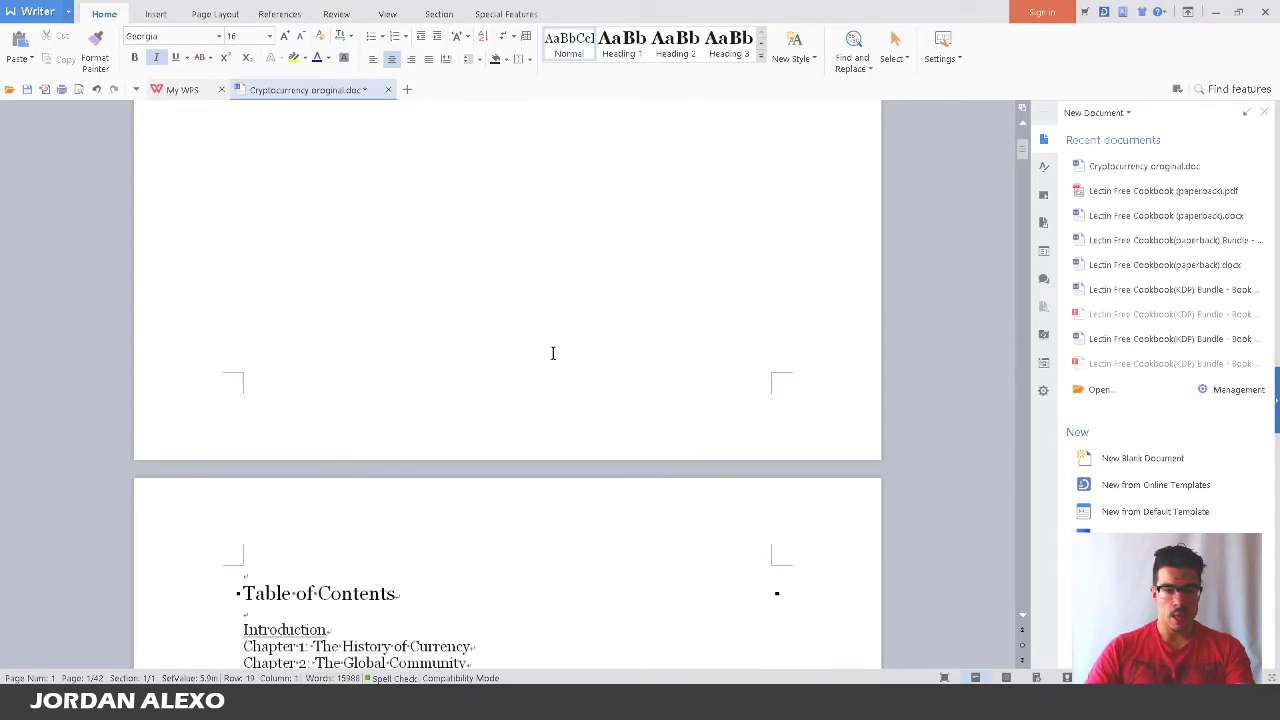
scroll(551, 271, up, 8)
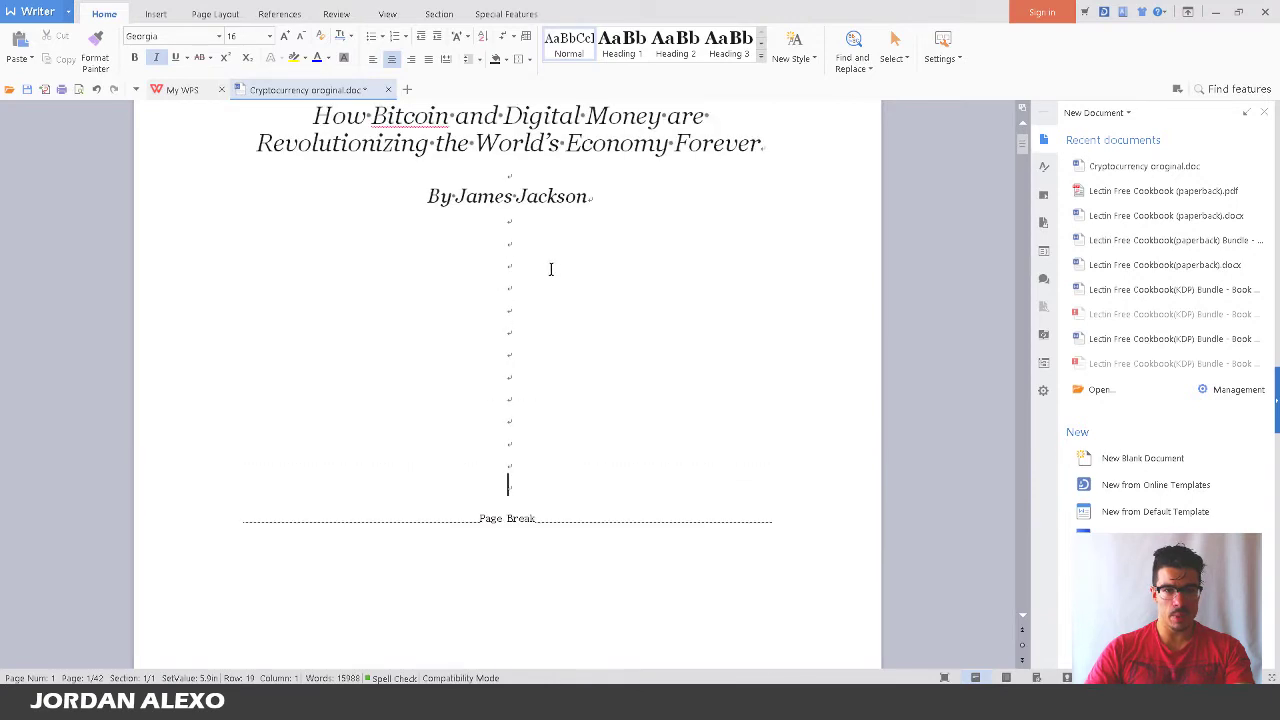
click(615, 215)
click(624, 195)
key(Delete)
key(Delete)
key(Delete)
key(Delete)
key(Delete)
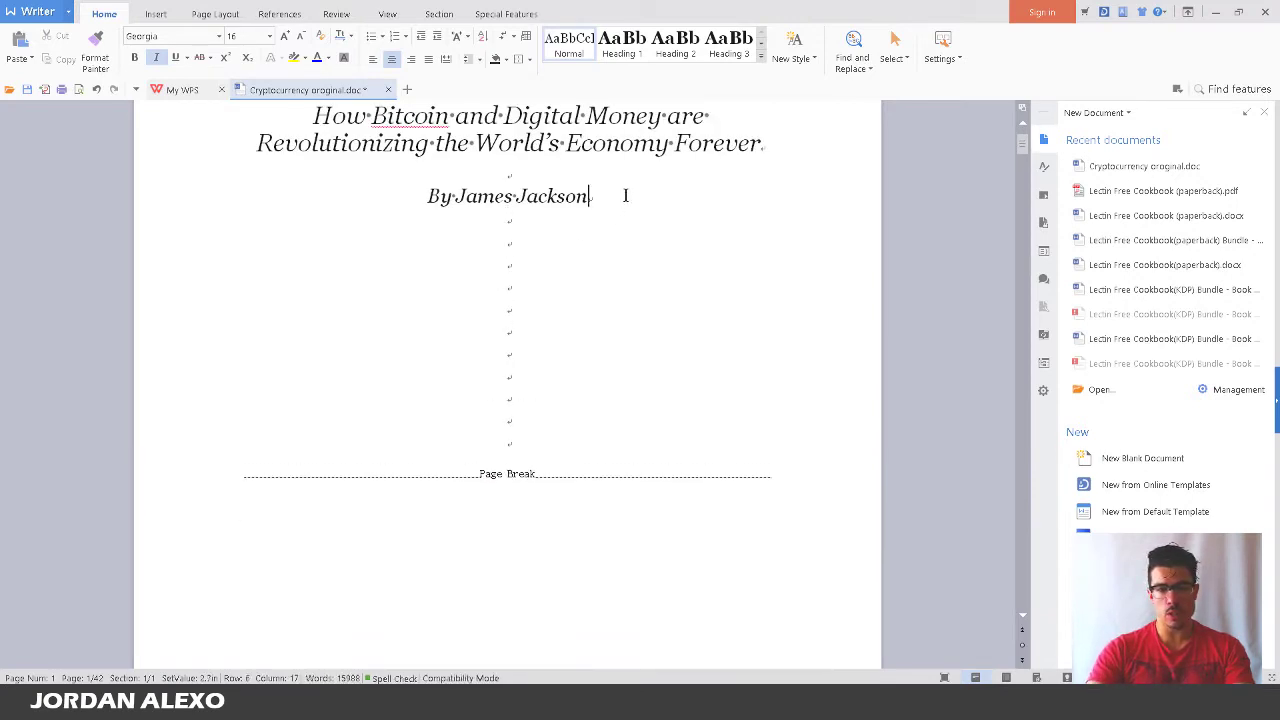
key(Delete)
key(Delete)
key(Delete)
key(Delete)
key(Delete)
key(Delete)
key(Delete)
key(Delete)
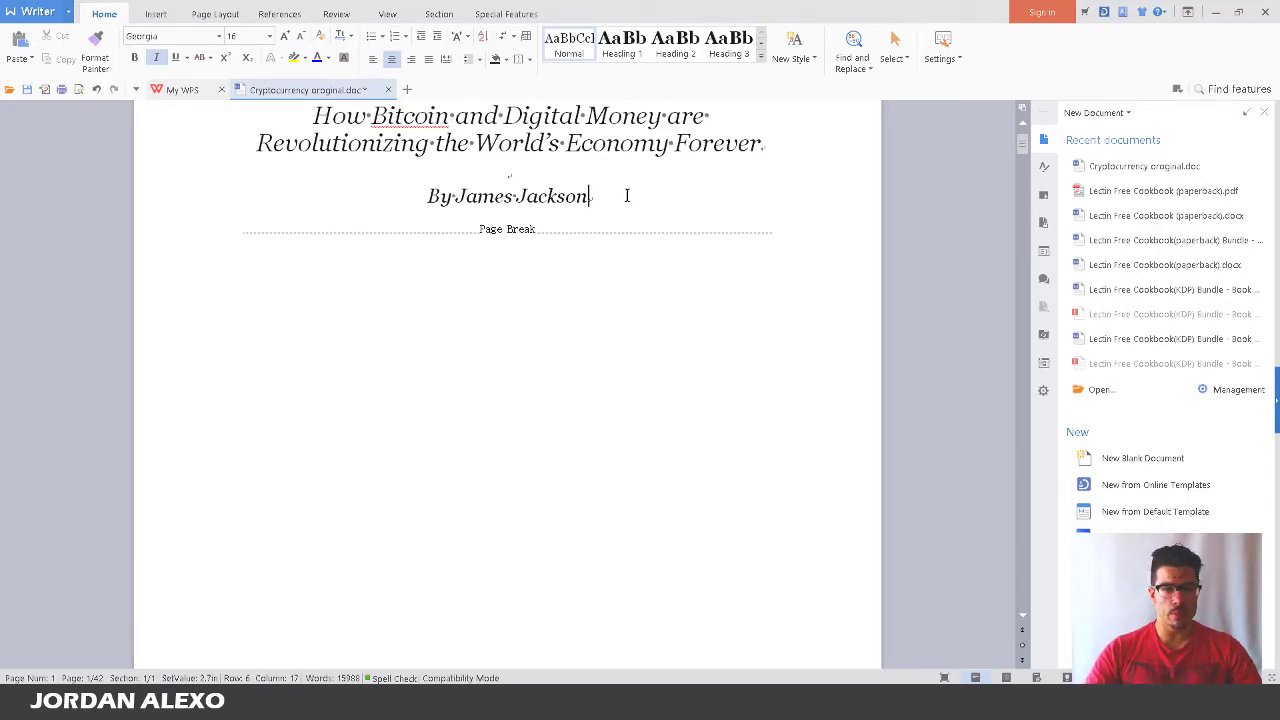
Remove the empty line above the Table of Contents heading so the heading starts the page
scroll(617, 366, down, 2)
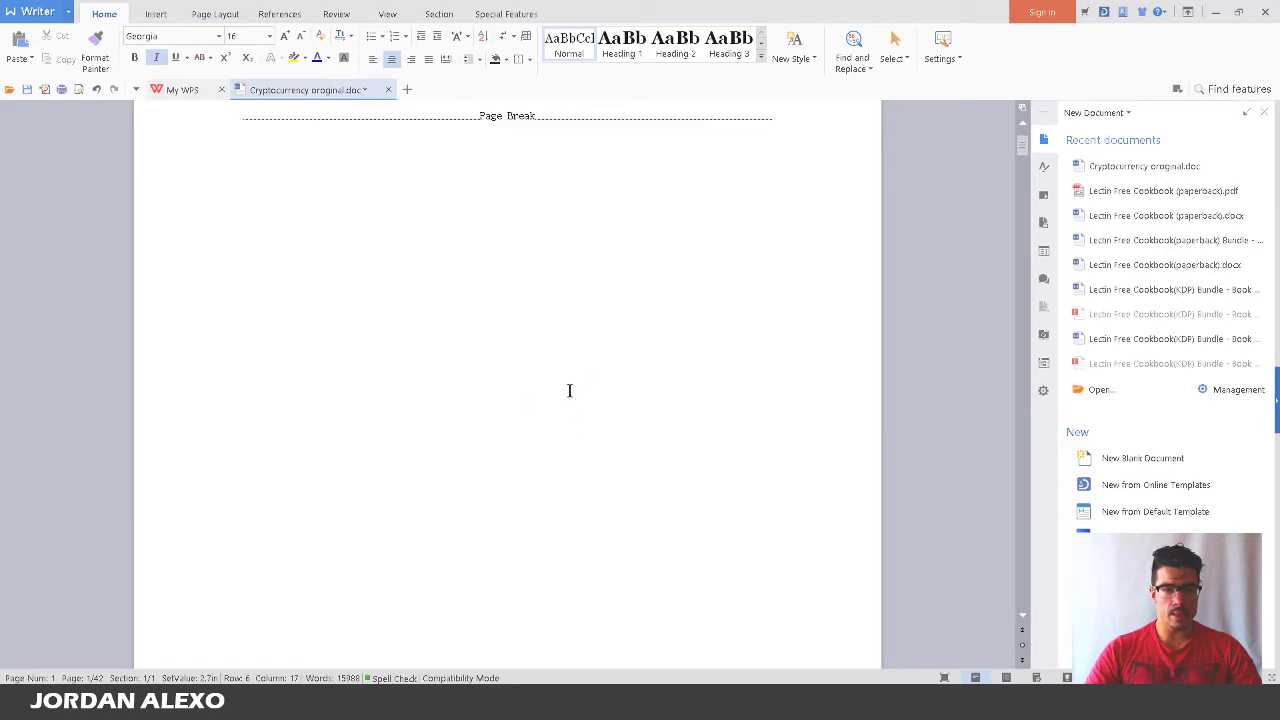
scroll(567, 386, down, 4)
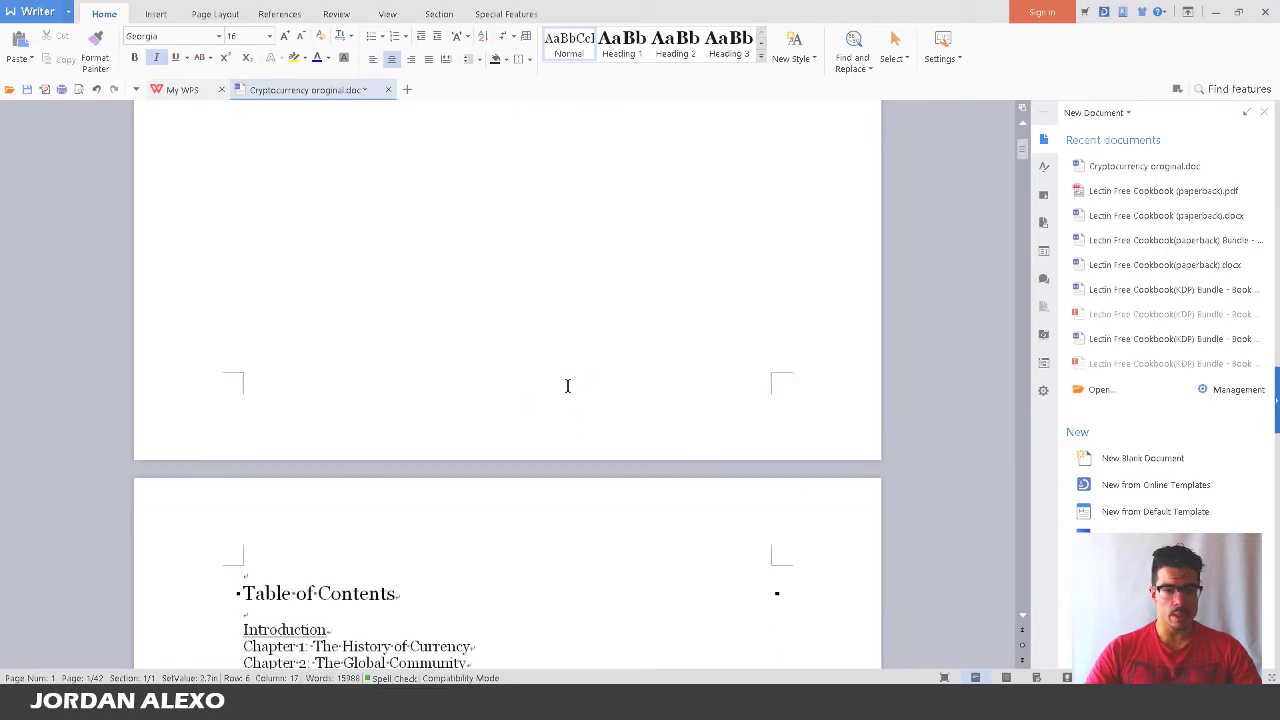
scroll(560, 400, down, 2)
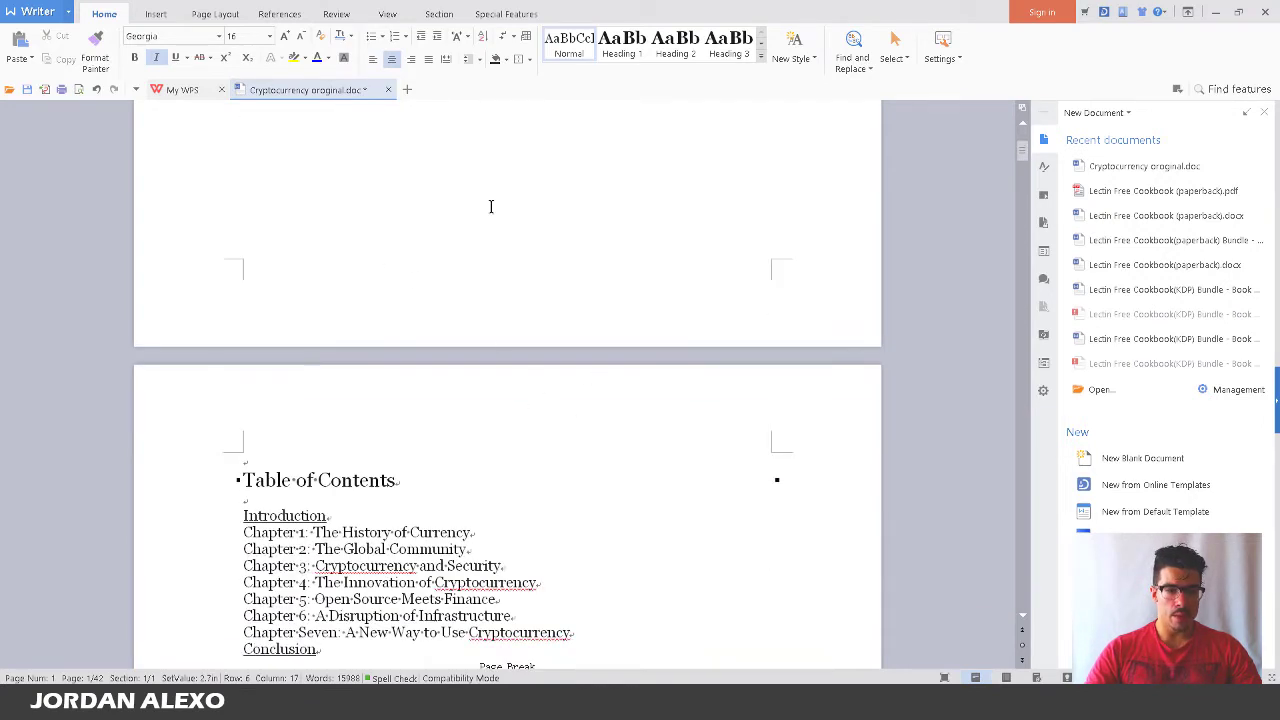
scroll(490, 206, down, 3)
click(338, 284)
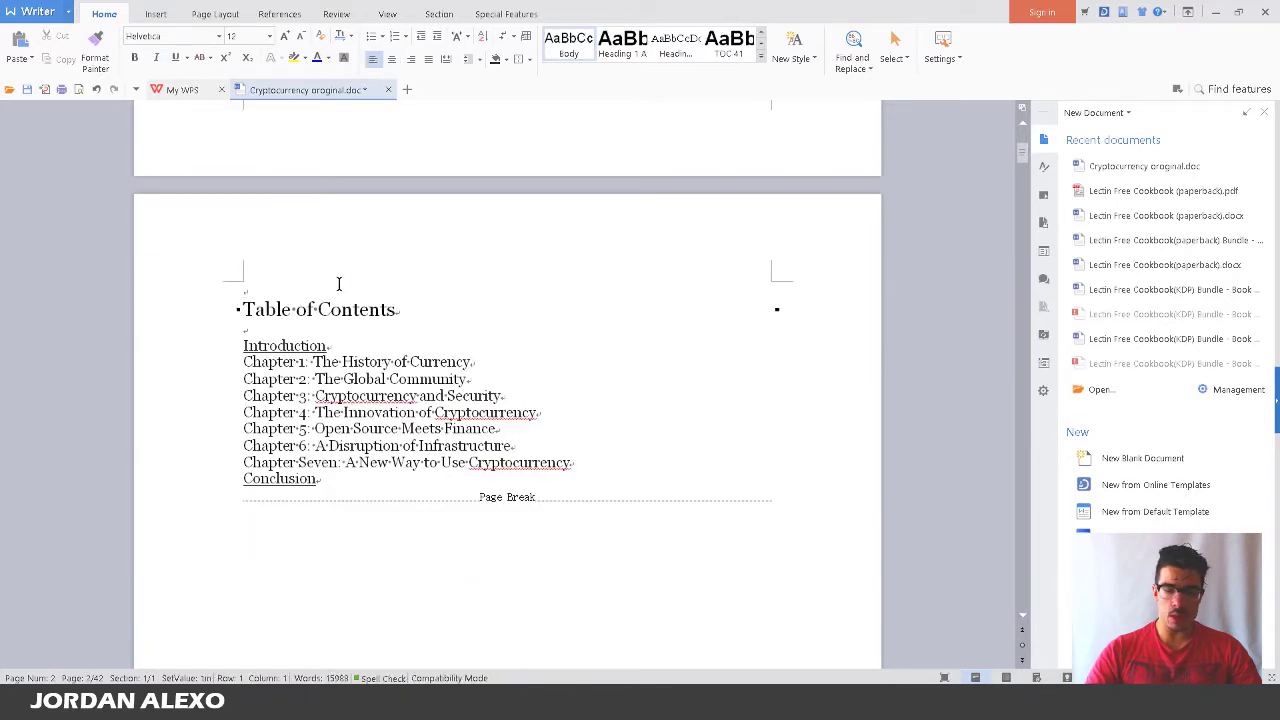
key(Delete)
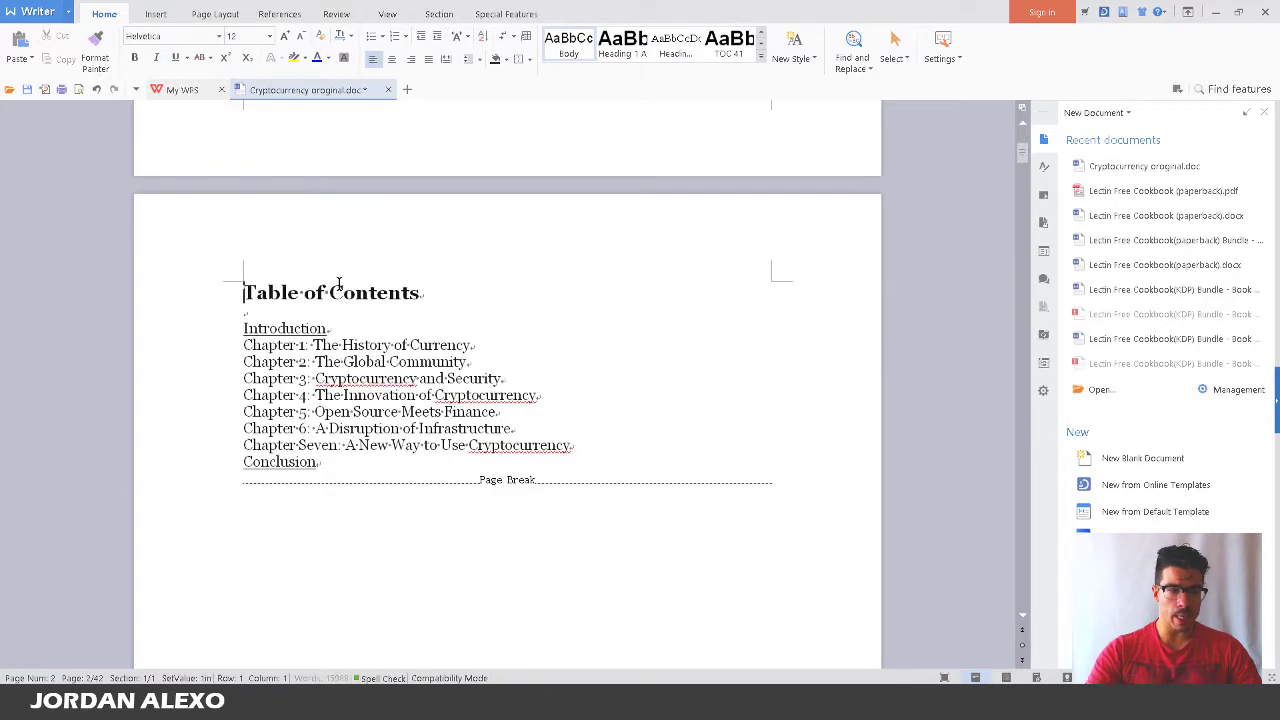
key(Return)
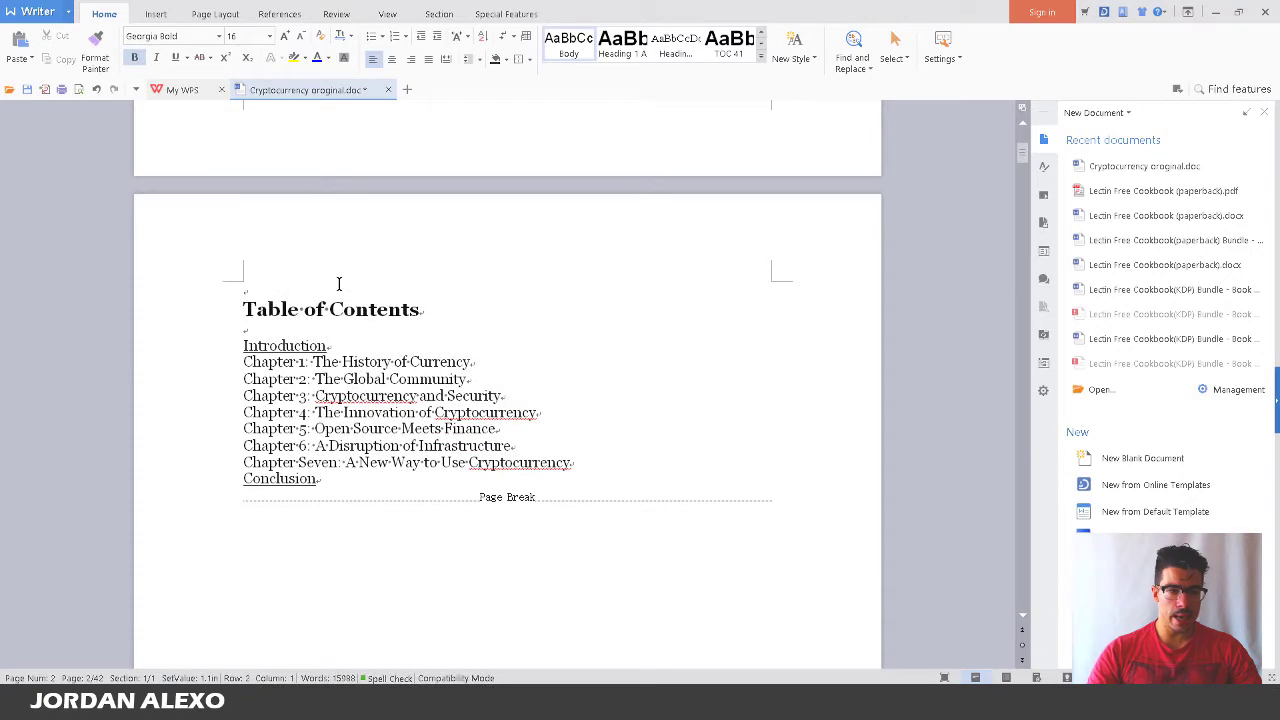
click(338, 284)
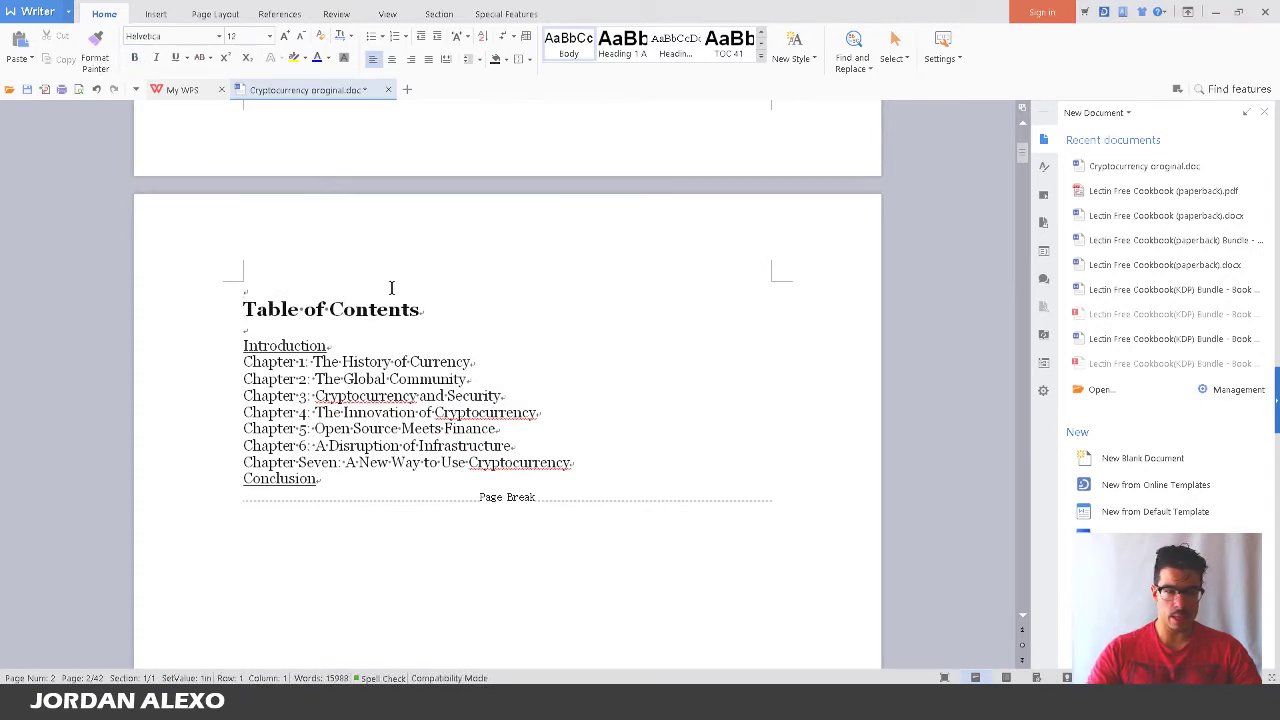
key(Delete)
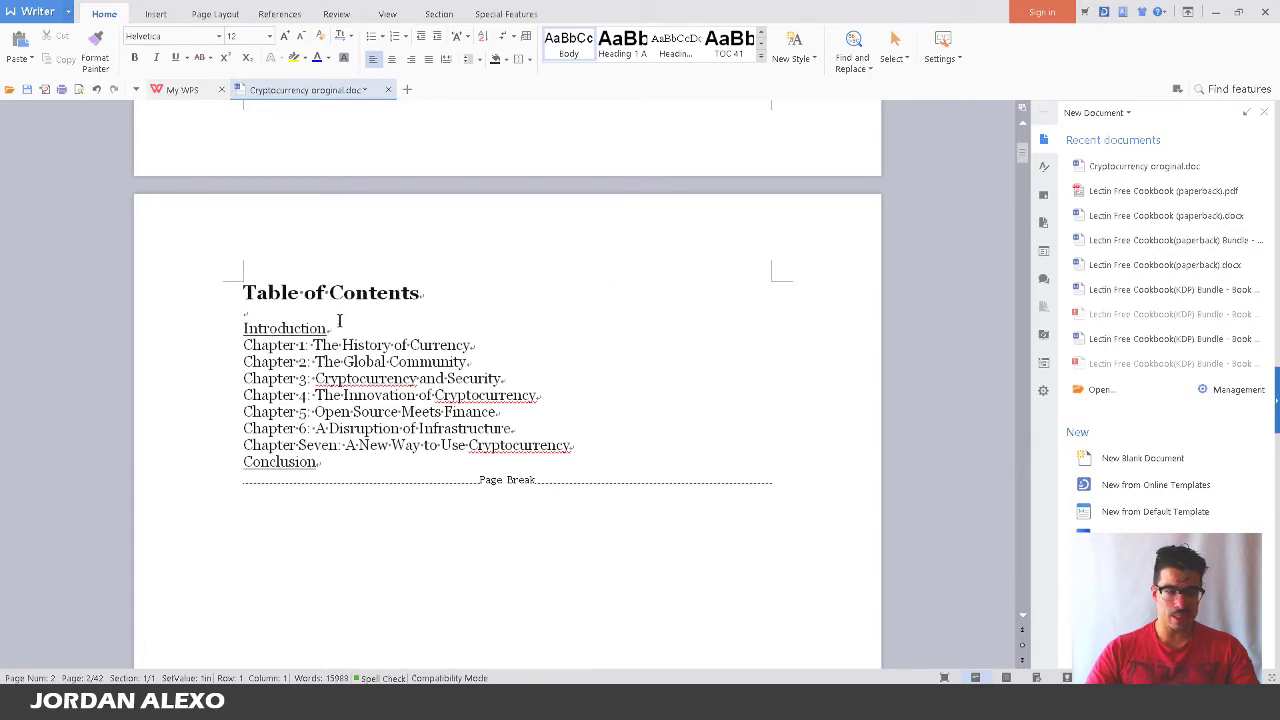
drag(244, 345, 503, 363)
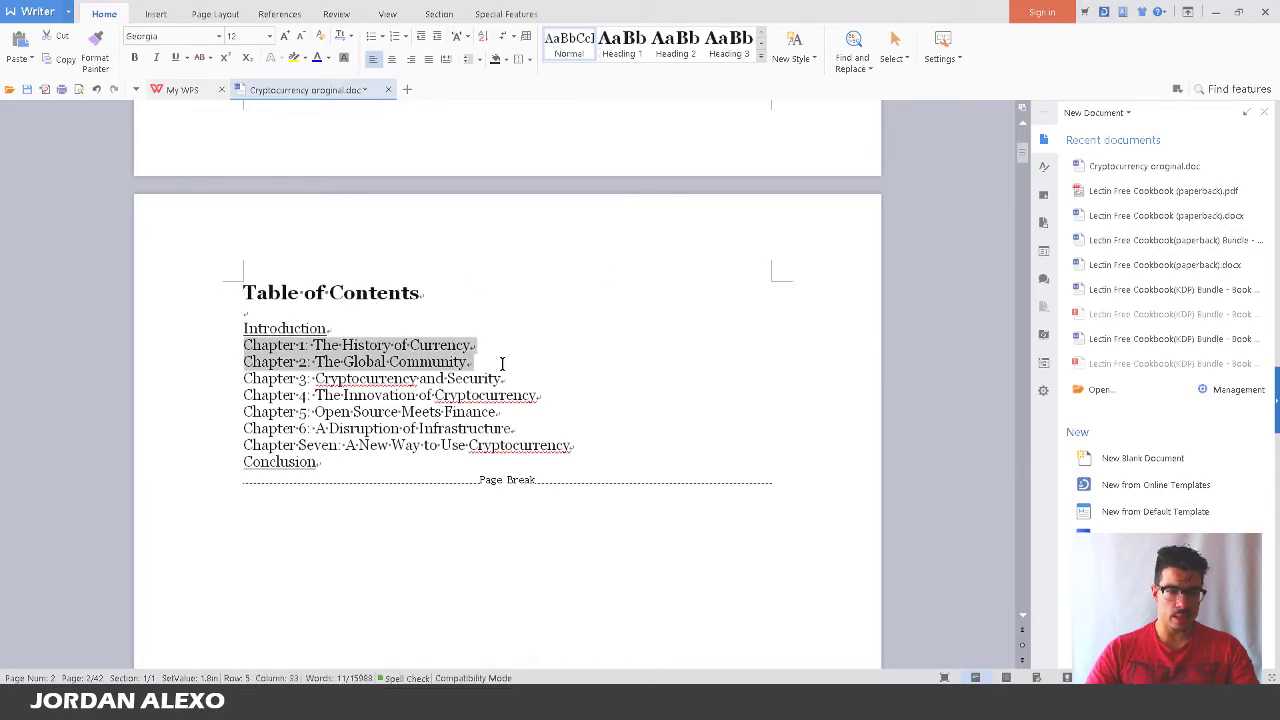
drag(606, 466, 352, 413)
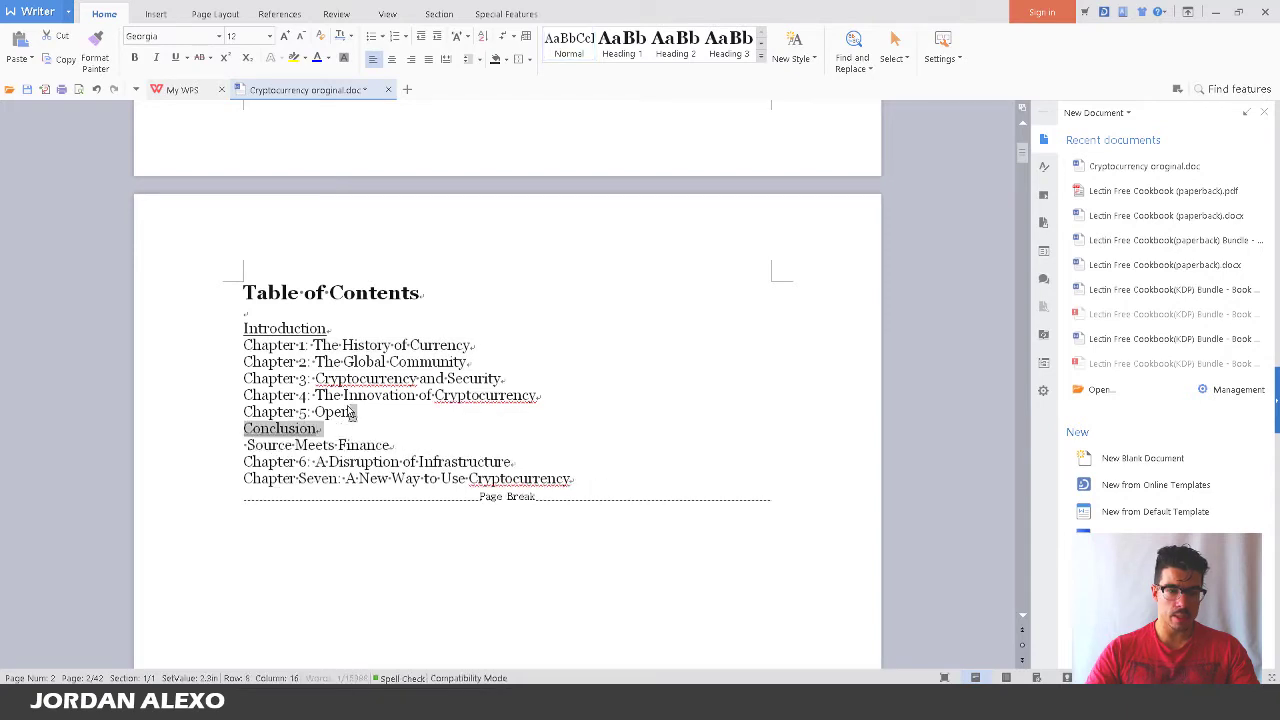
key(ctrl+z)
click(422, 292)
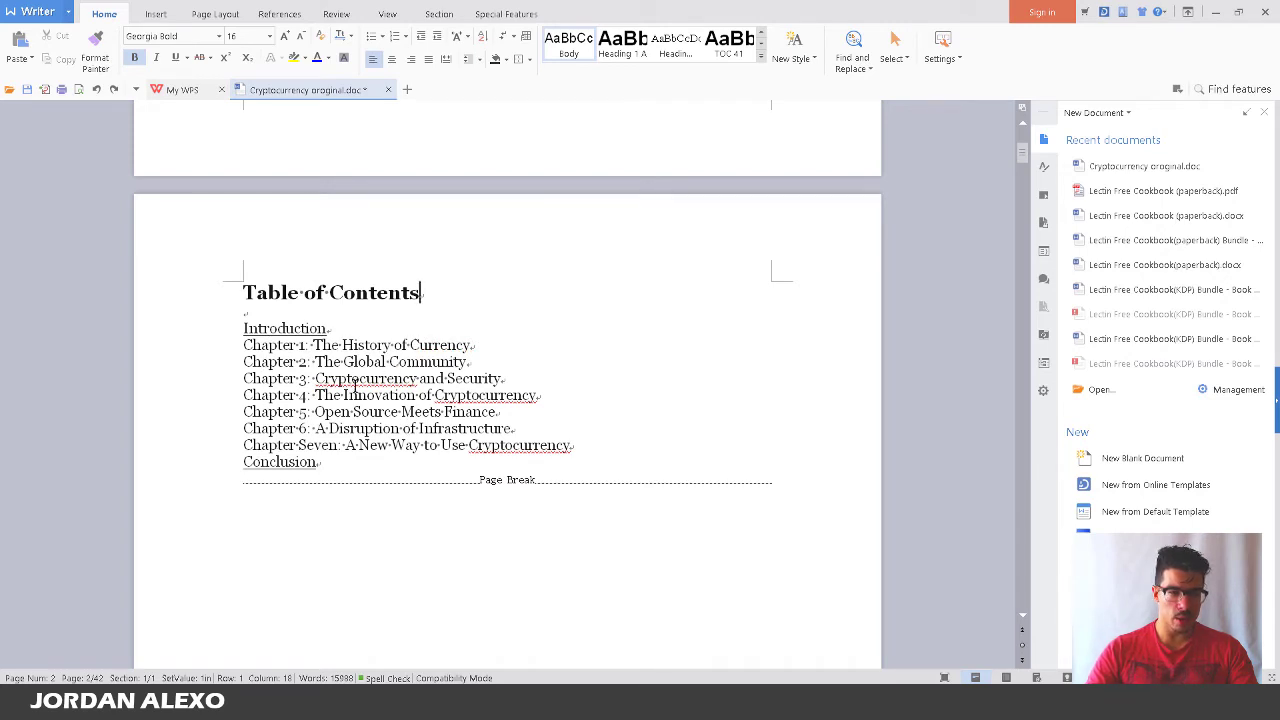
Add an empty line below the Conclusion entry in the table of contents and open the list of break types
scroll(351, 409, down, 4)
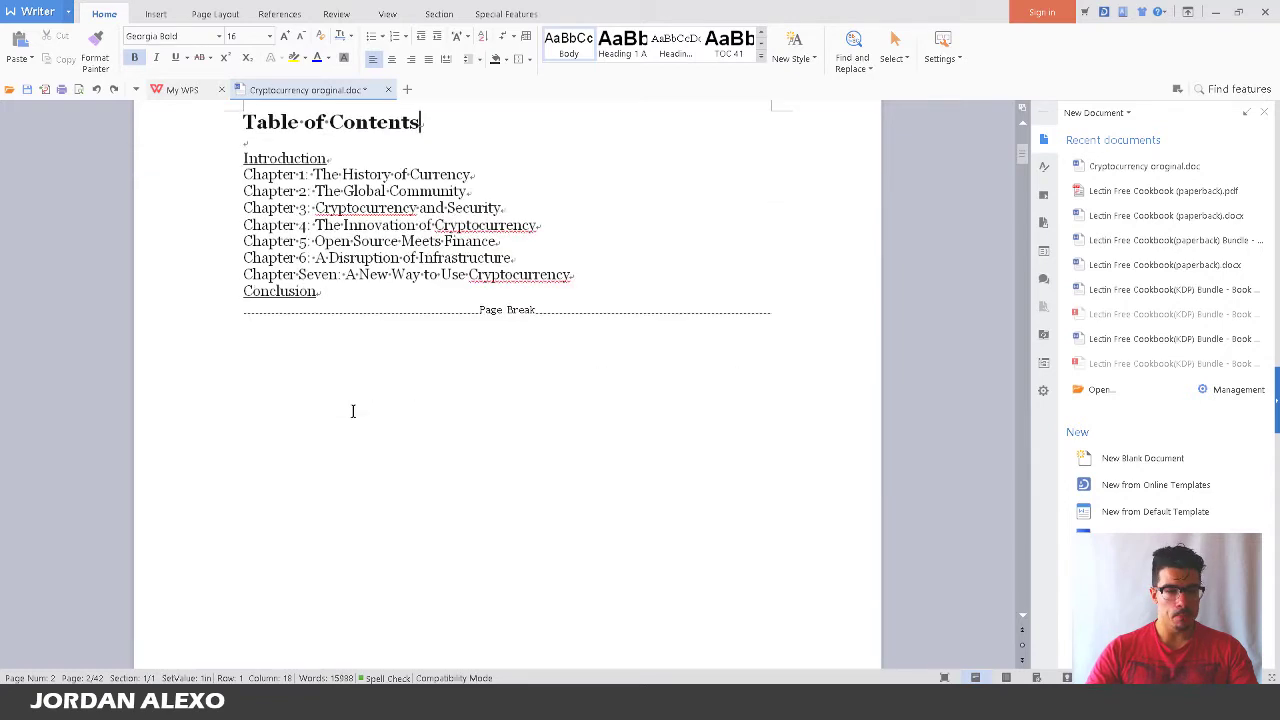
scroll(351, 400, up, 2)
click(362, 348)
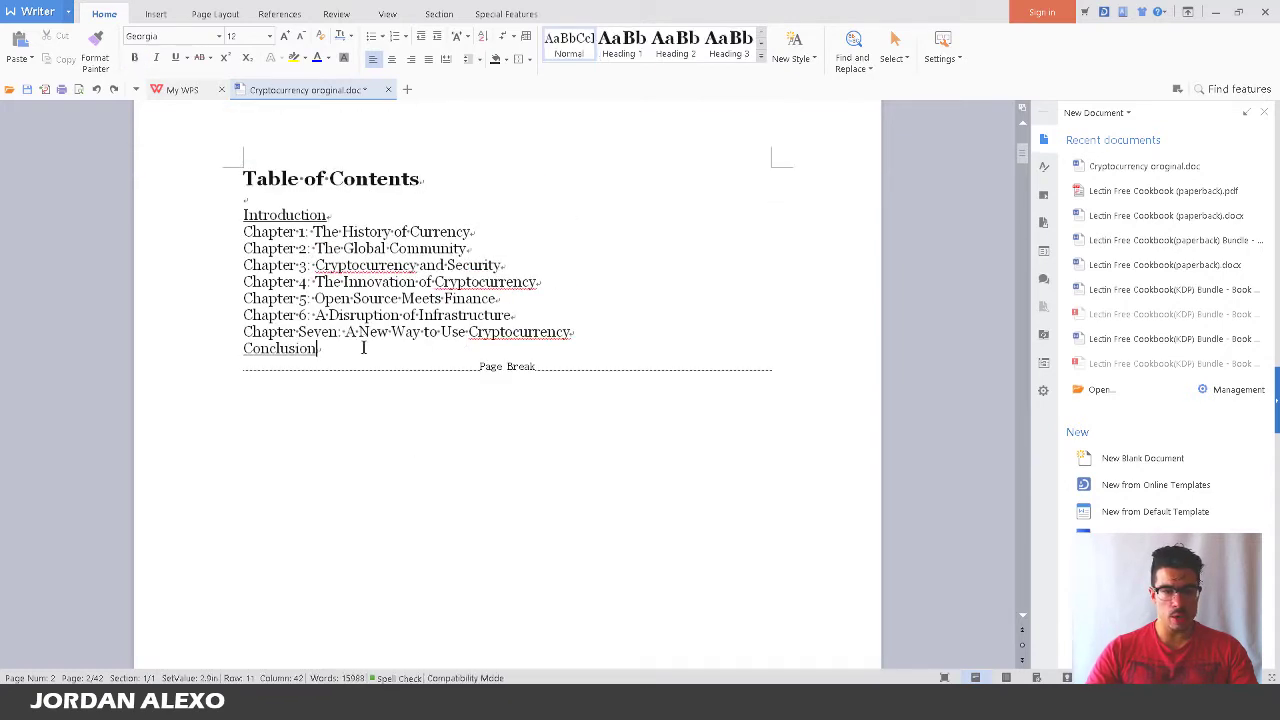
key(Return)
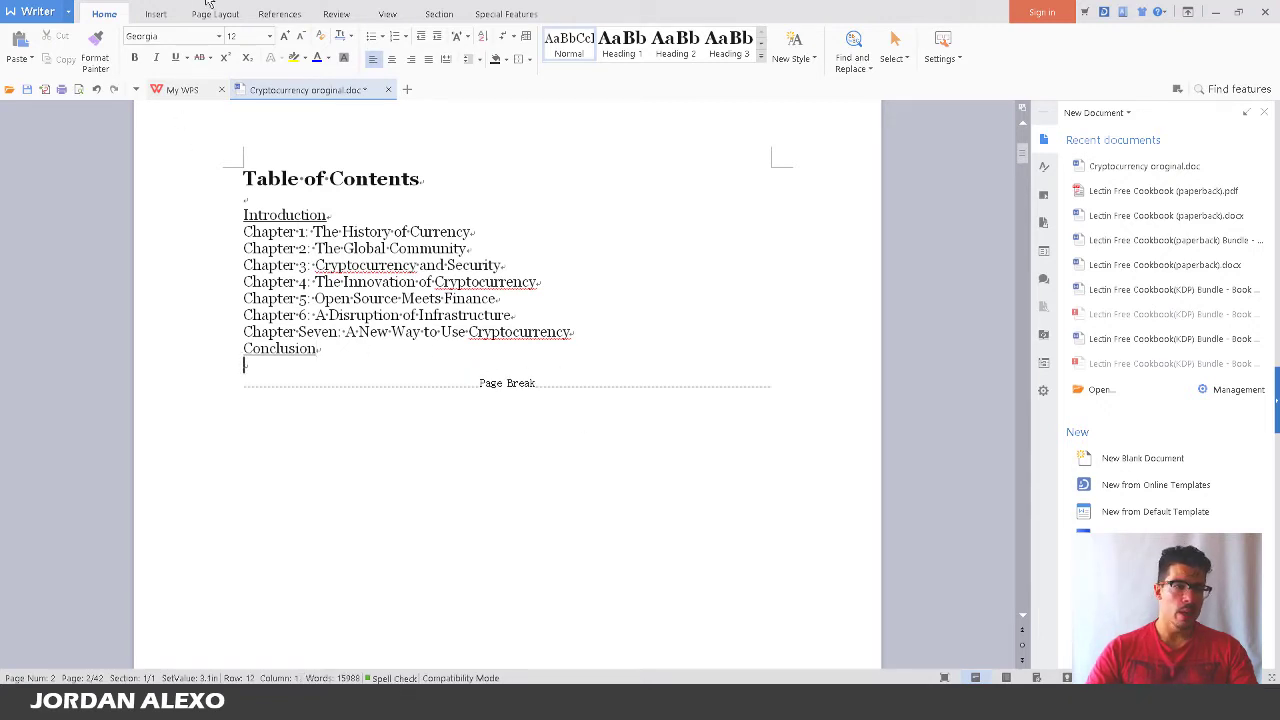
click(158, 15)
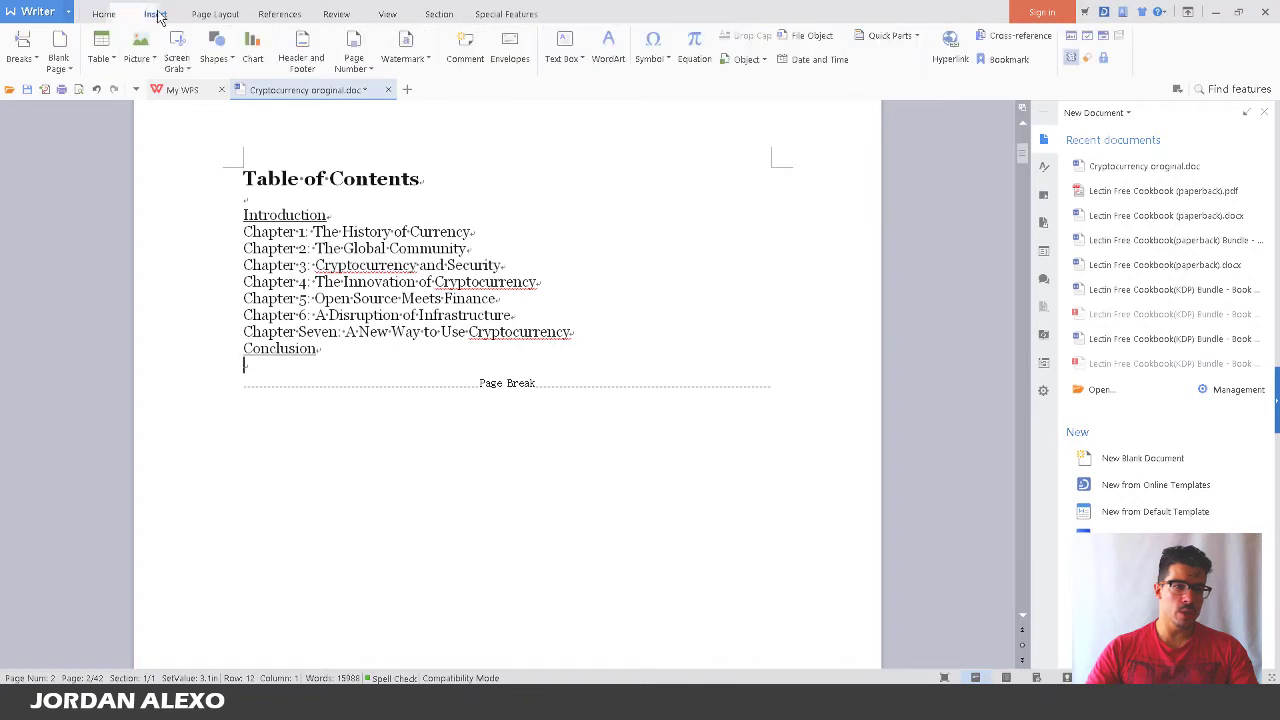
click(36, 64)
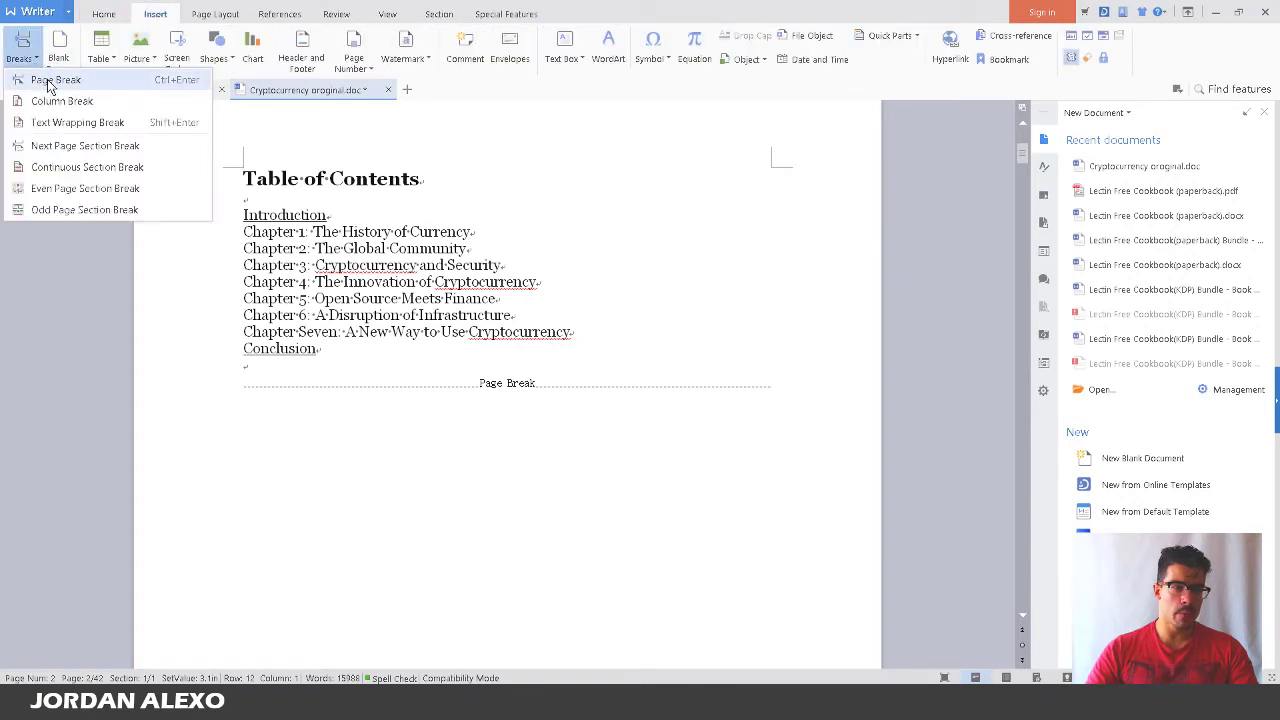
click(536, 345)
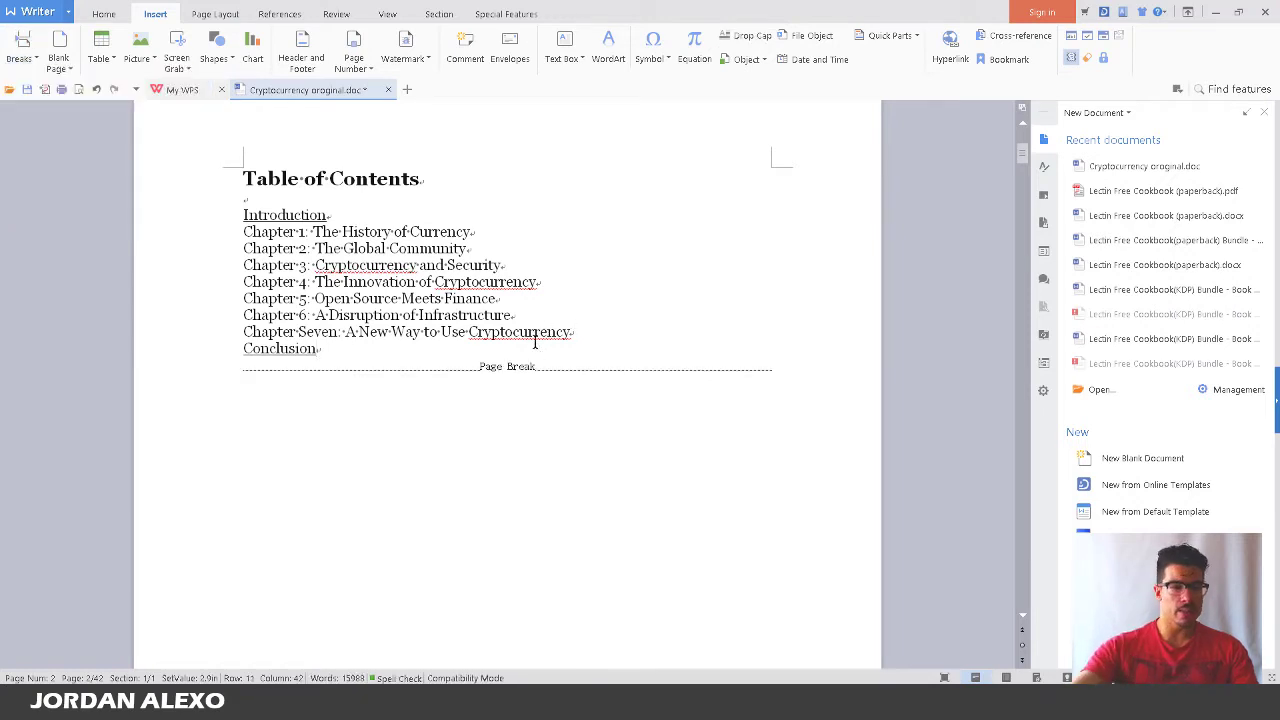
Enter the author's full name before the blank underline in the "Copyright 2017 by" line
scroll(535, 342, down, 4)
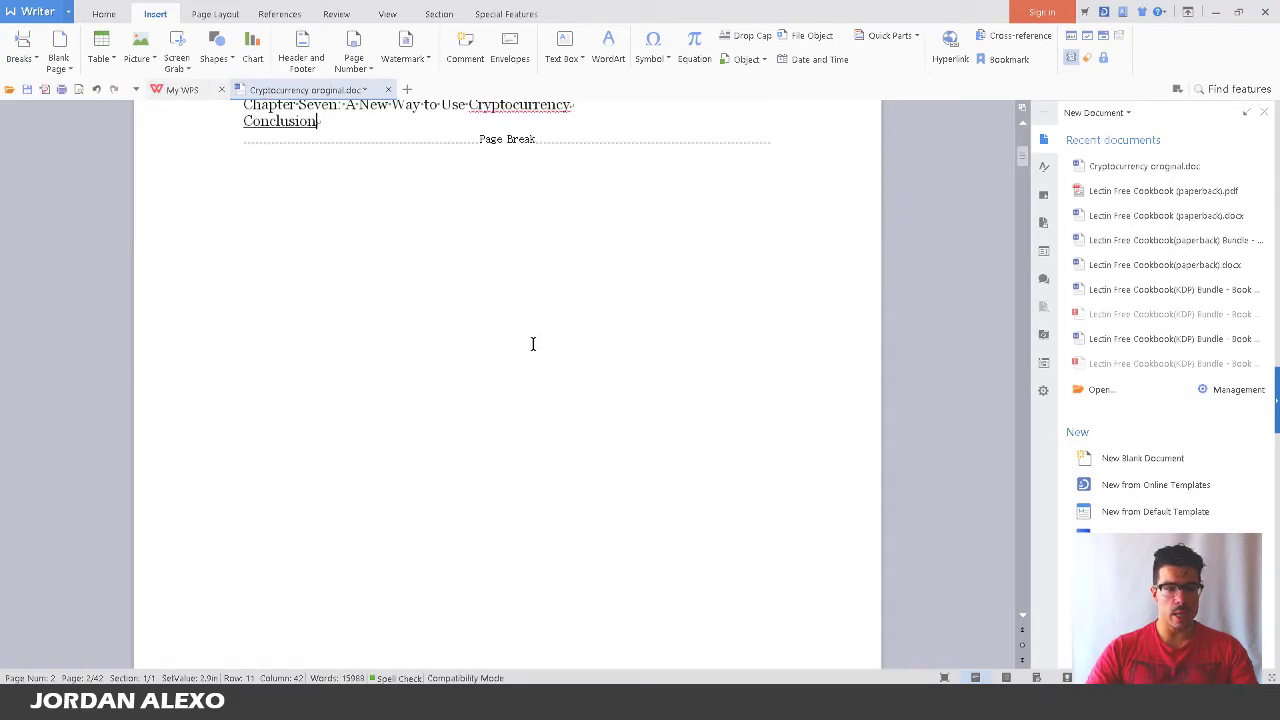
scroll(532, 344, down, 8)
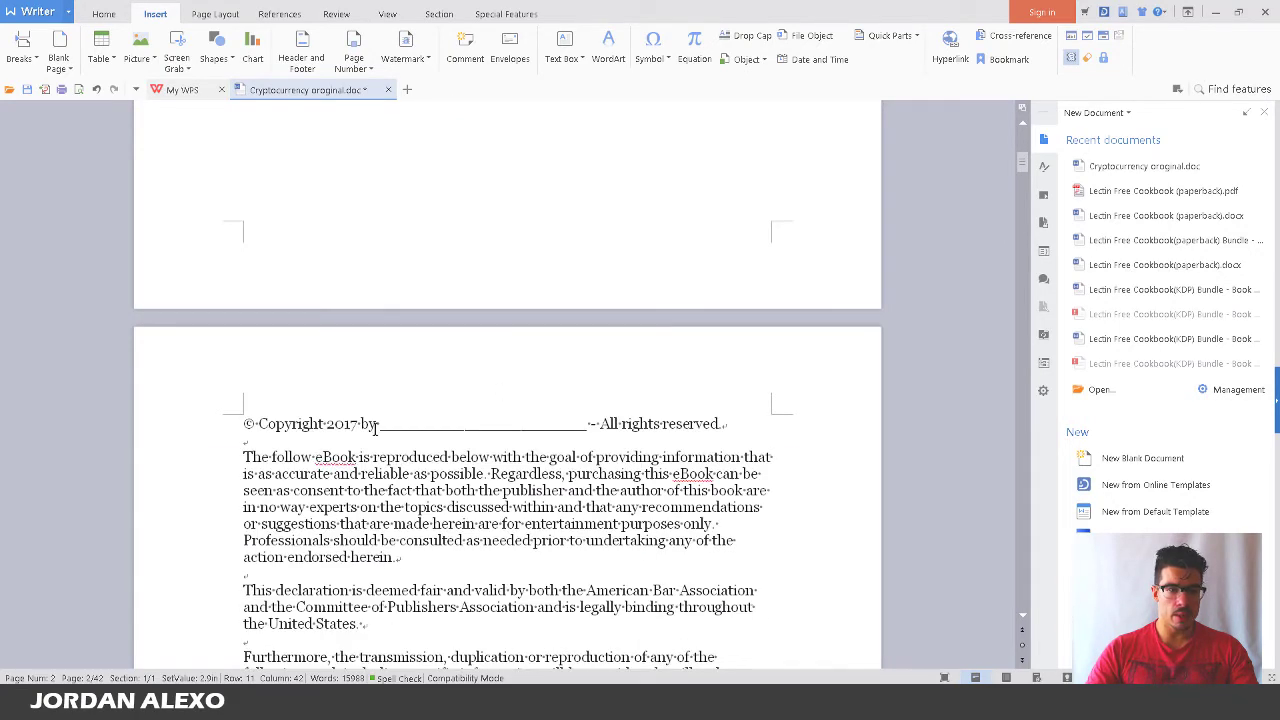
scroll(375, 427, down, 4)
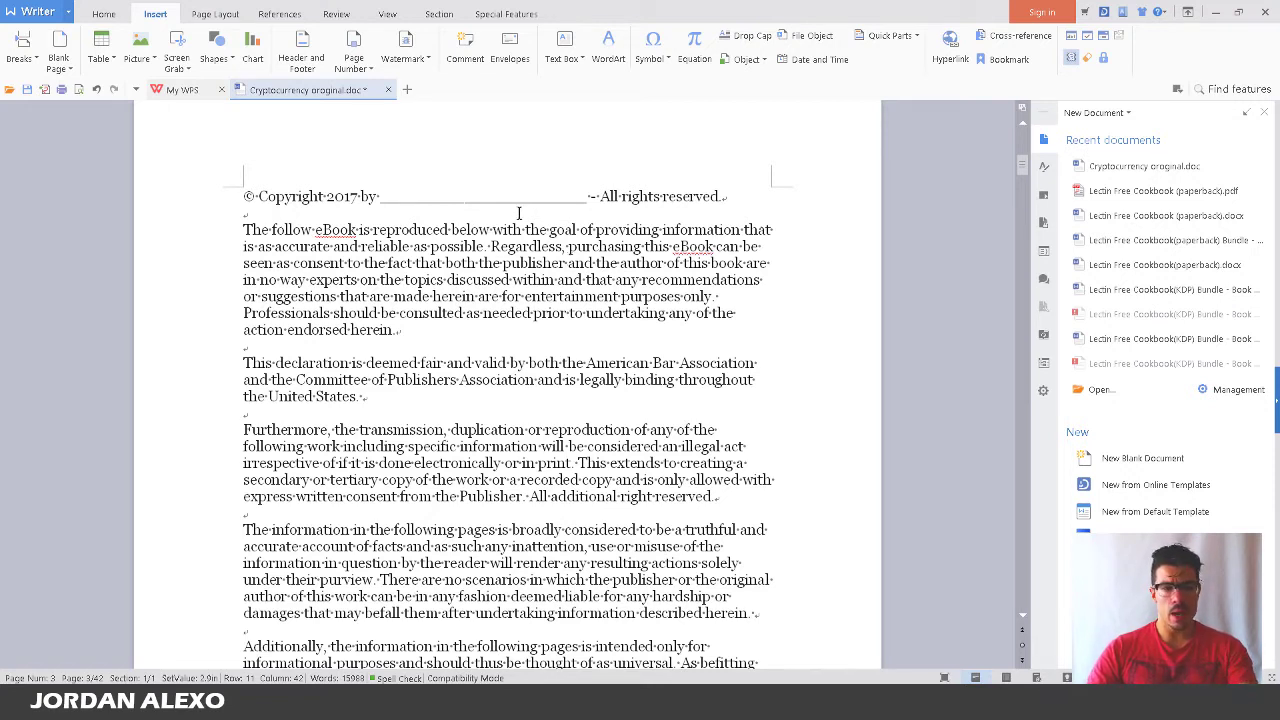
click(378, 198)
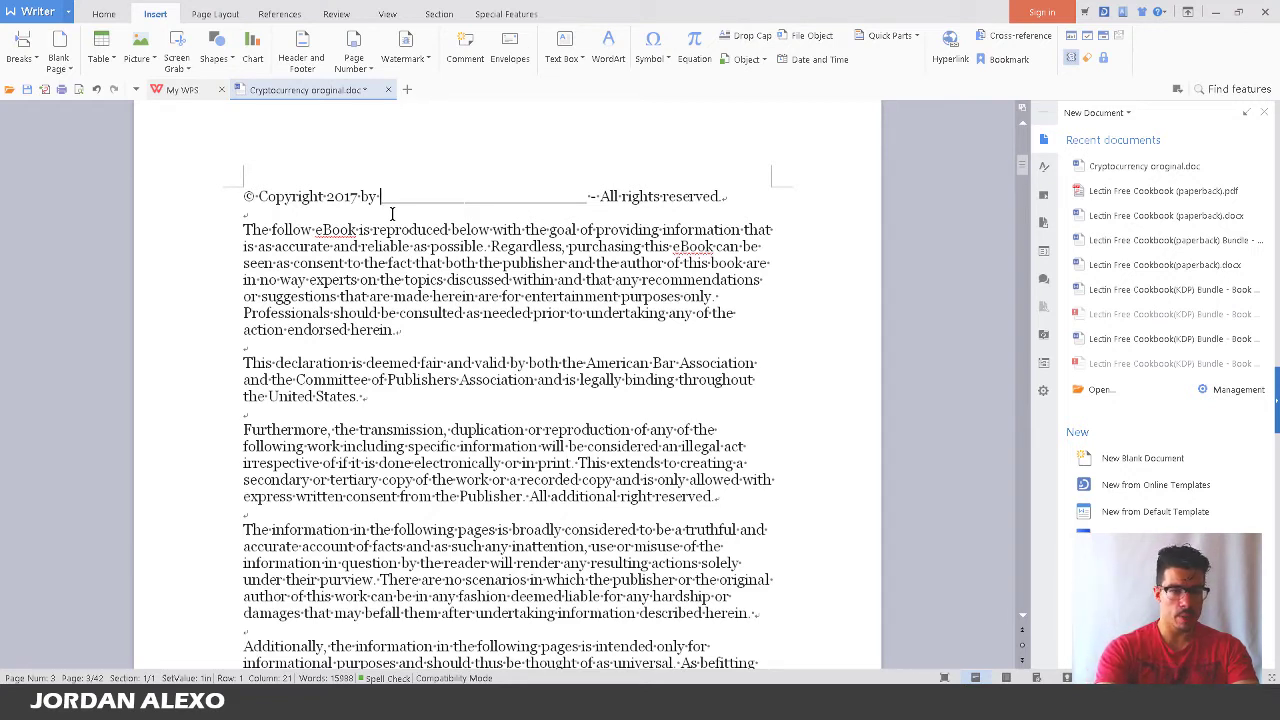
text(James )
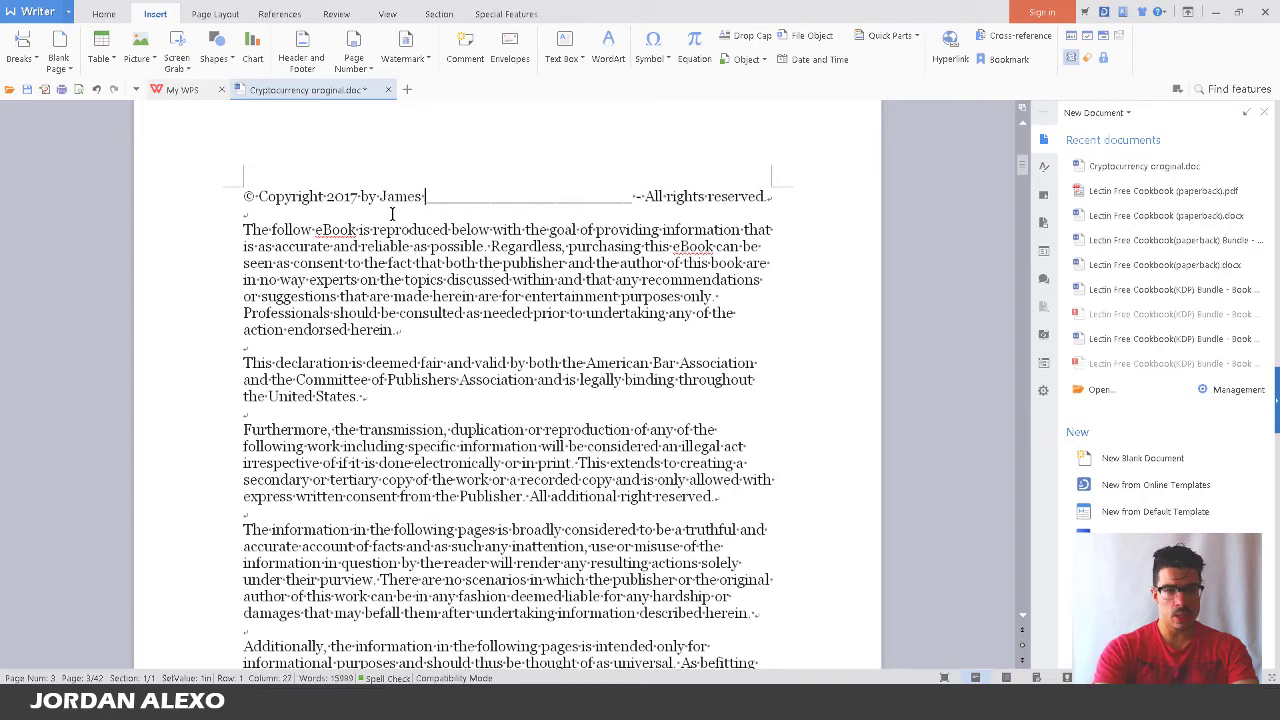
text(Jack )
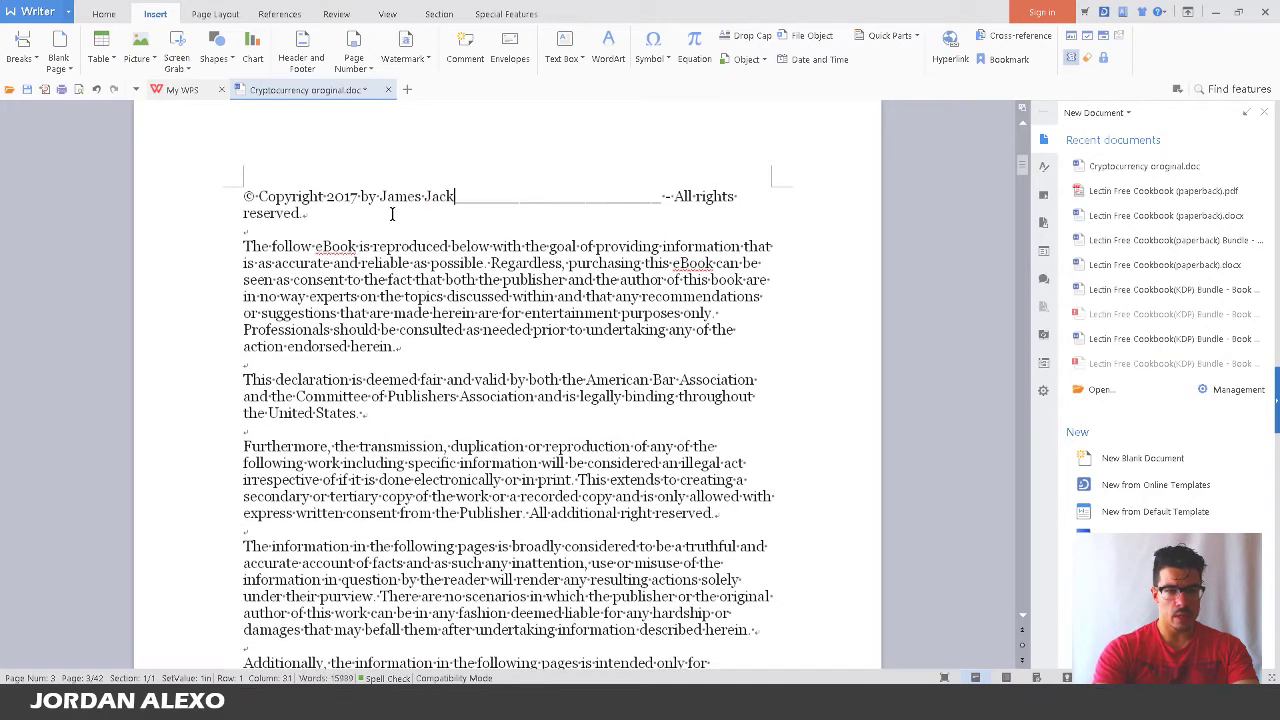
text(son)
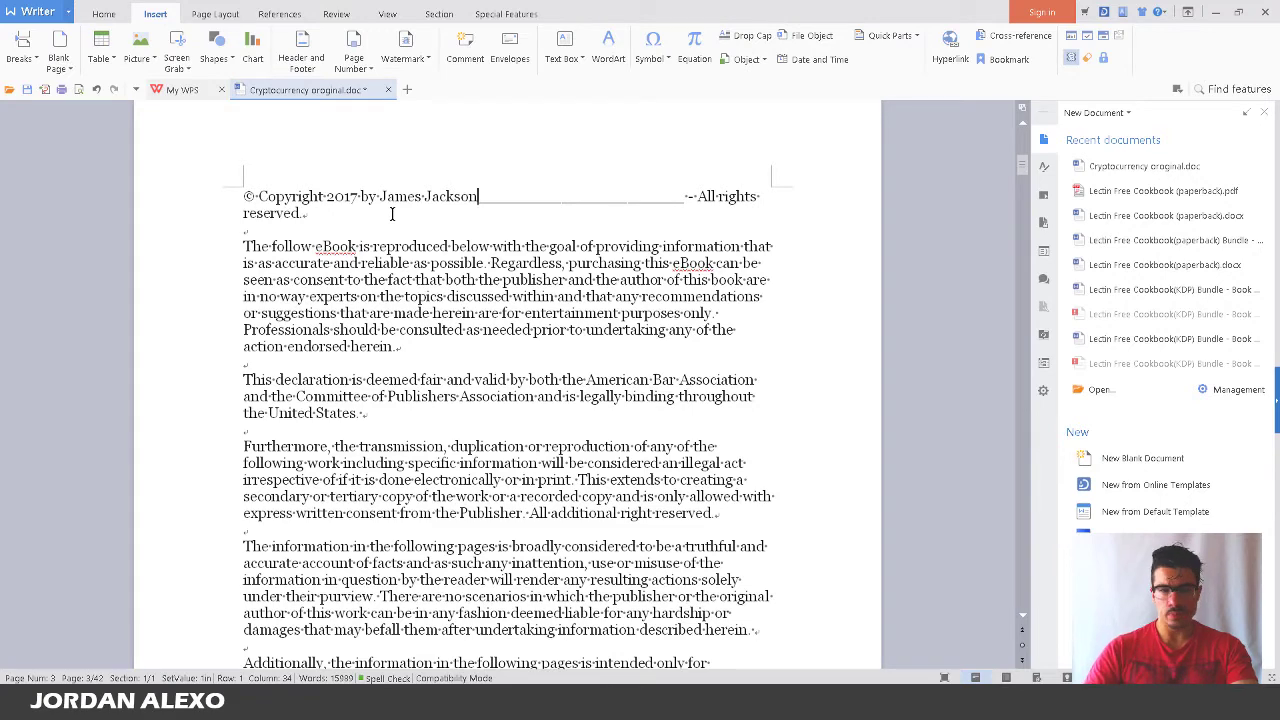
Add a space after the author's name in the copyright line and shorten the underscore placeholder that follows it
key(Delete)
key(Delete)
key(Delete)
key(Delete)
key(Delete)
key(Delete)
key(Delete)
key(Delete)
key(Delete)
key(Delete)
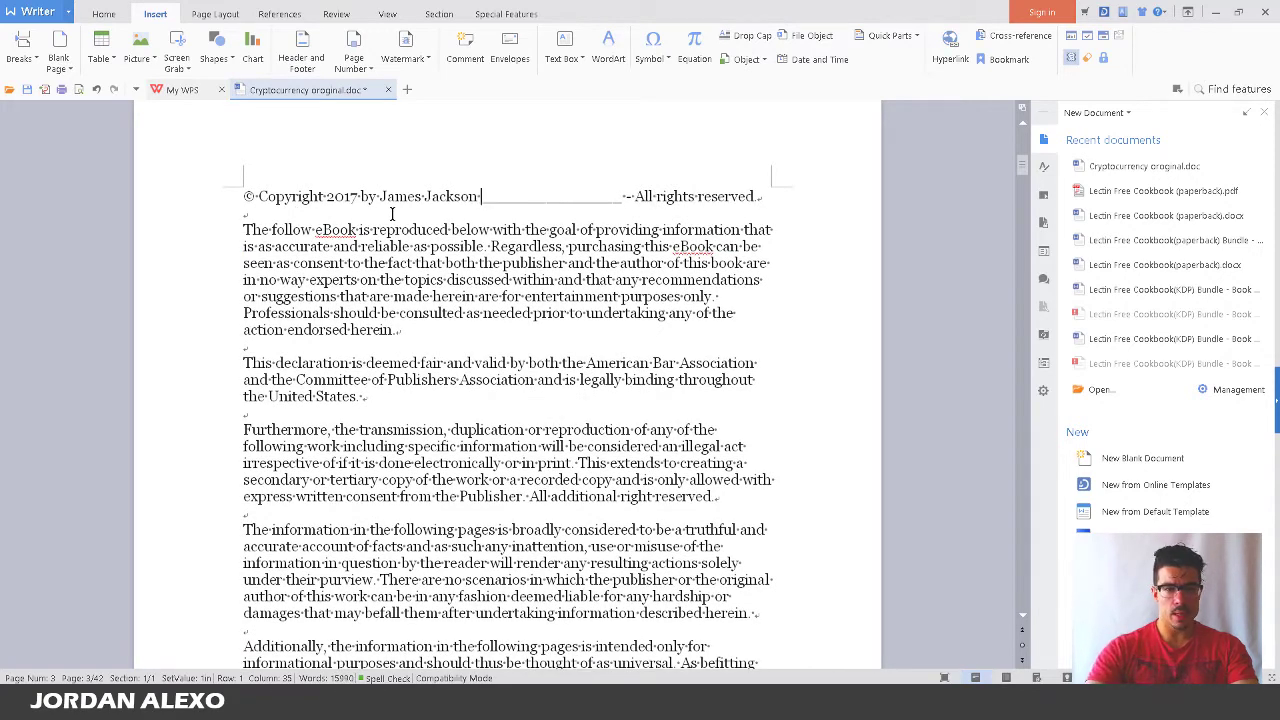
Delete the trailing space after "the United States." in the second paragraph of the copyright page
scroll(594, 360, down, 5)
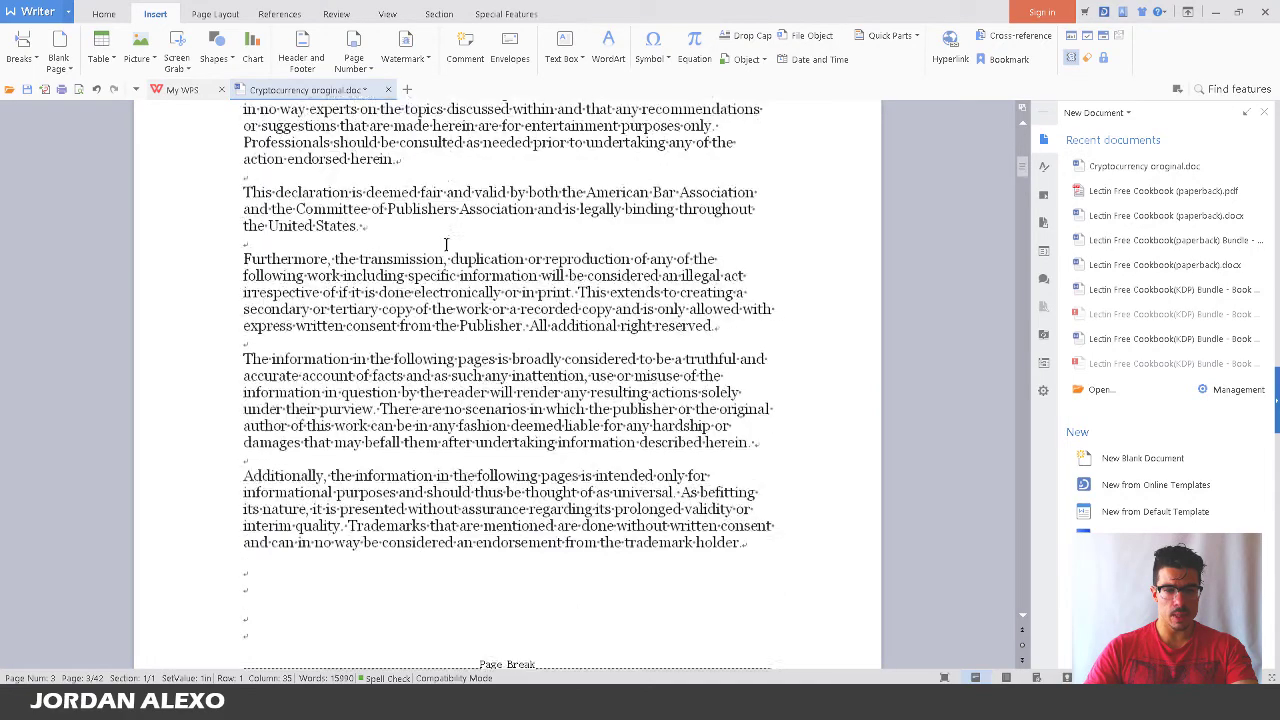
scroll(438, 244, up, 4)
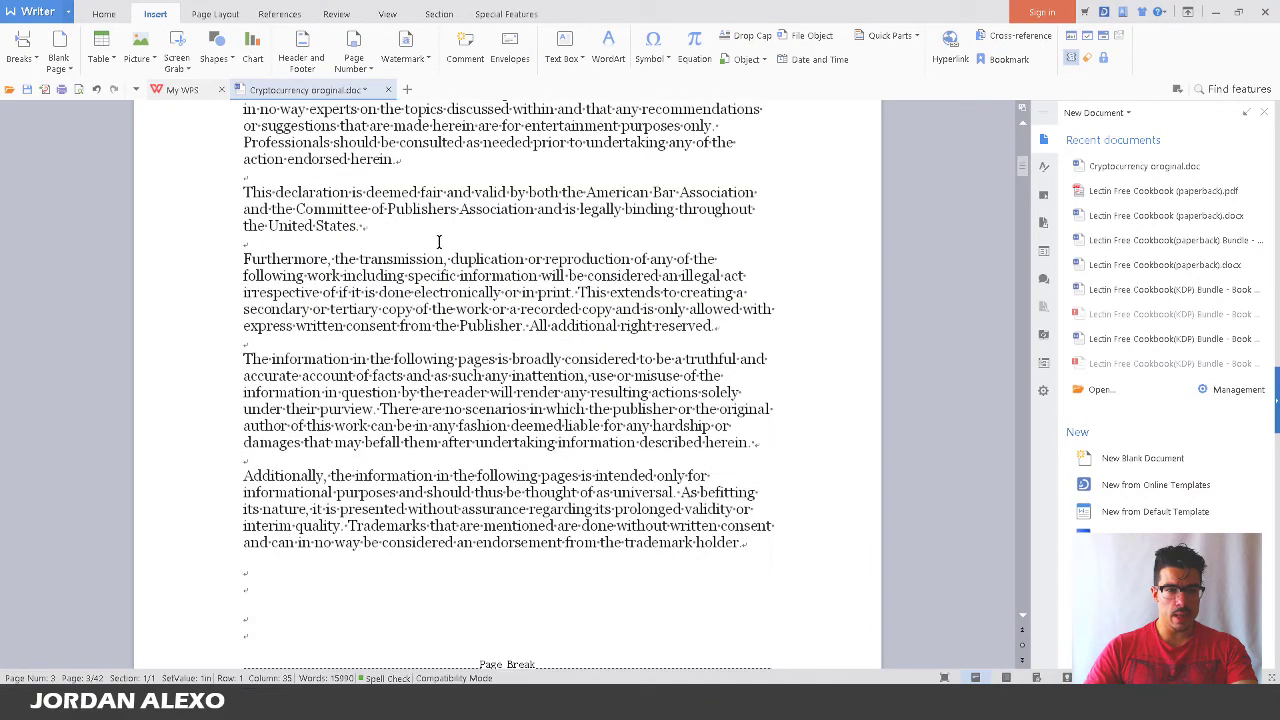
scroll(370, 253, up, 1)
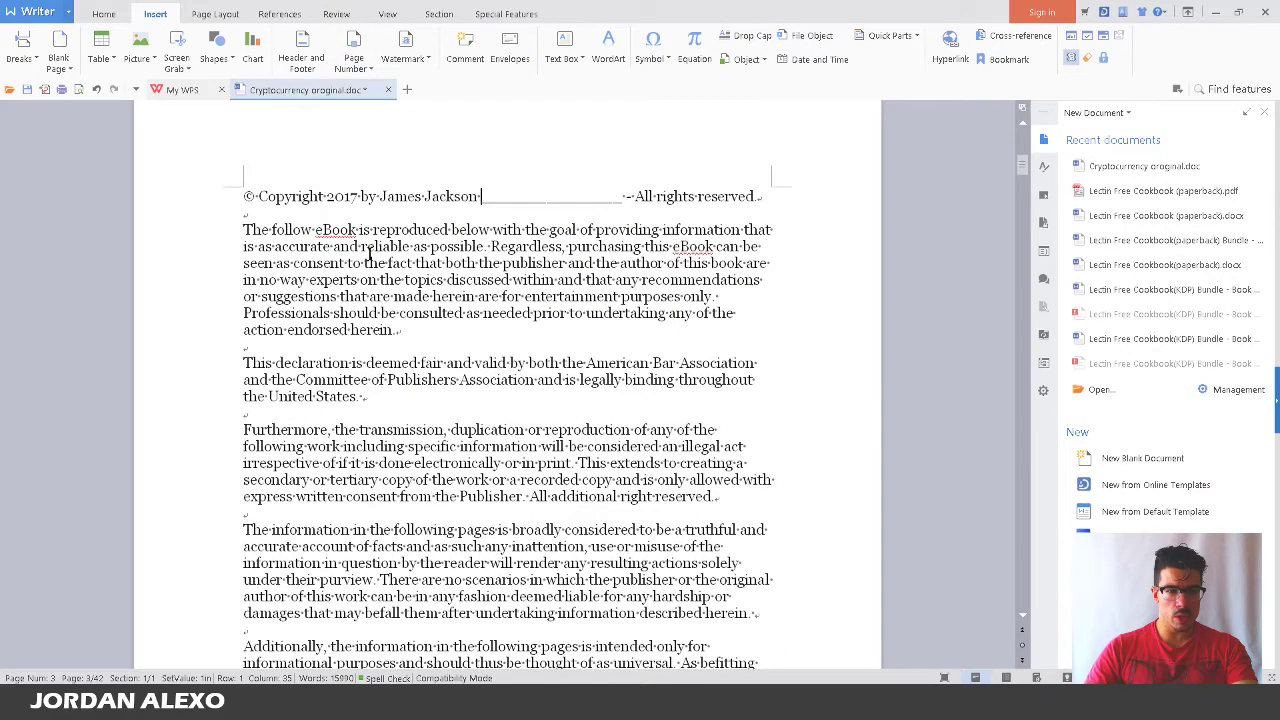
click(364, 396)
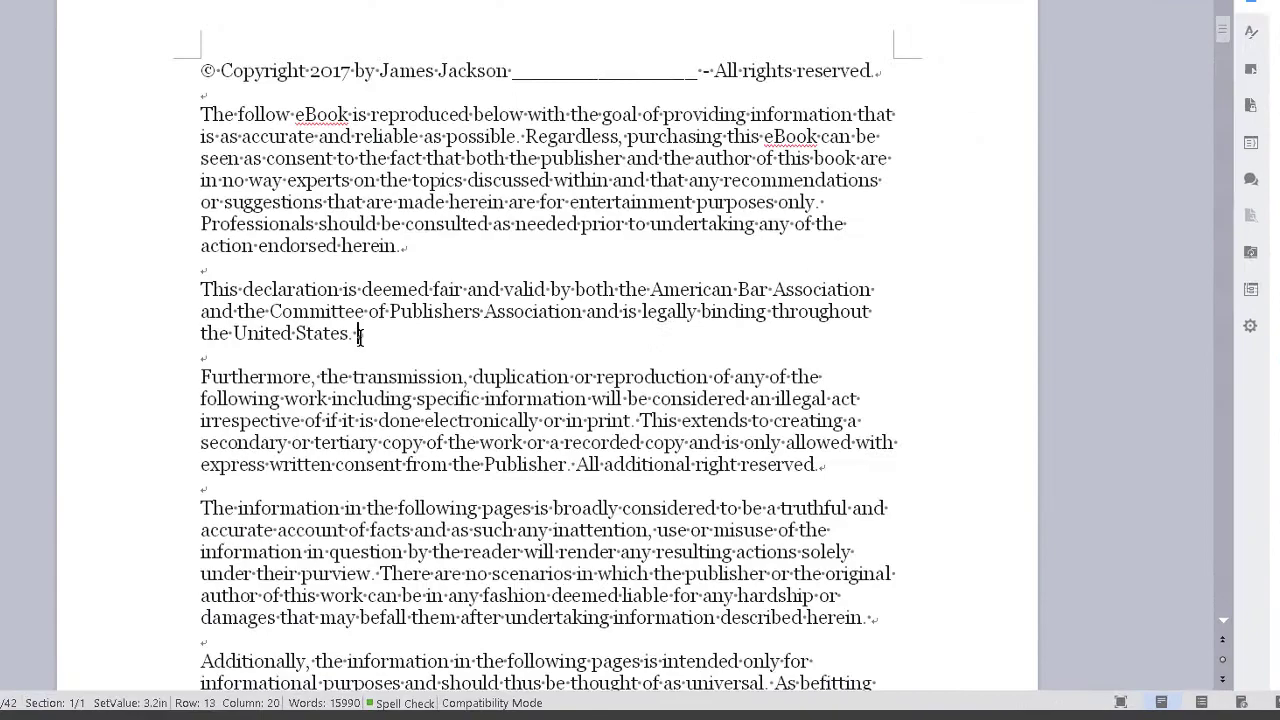
key(BackSpace)
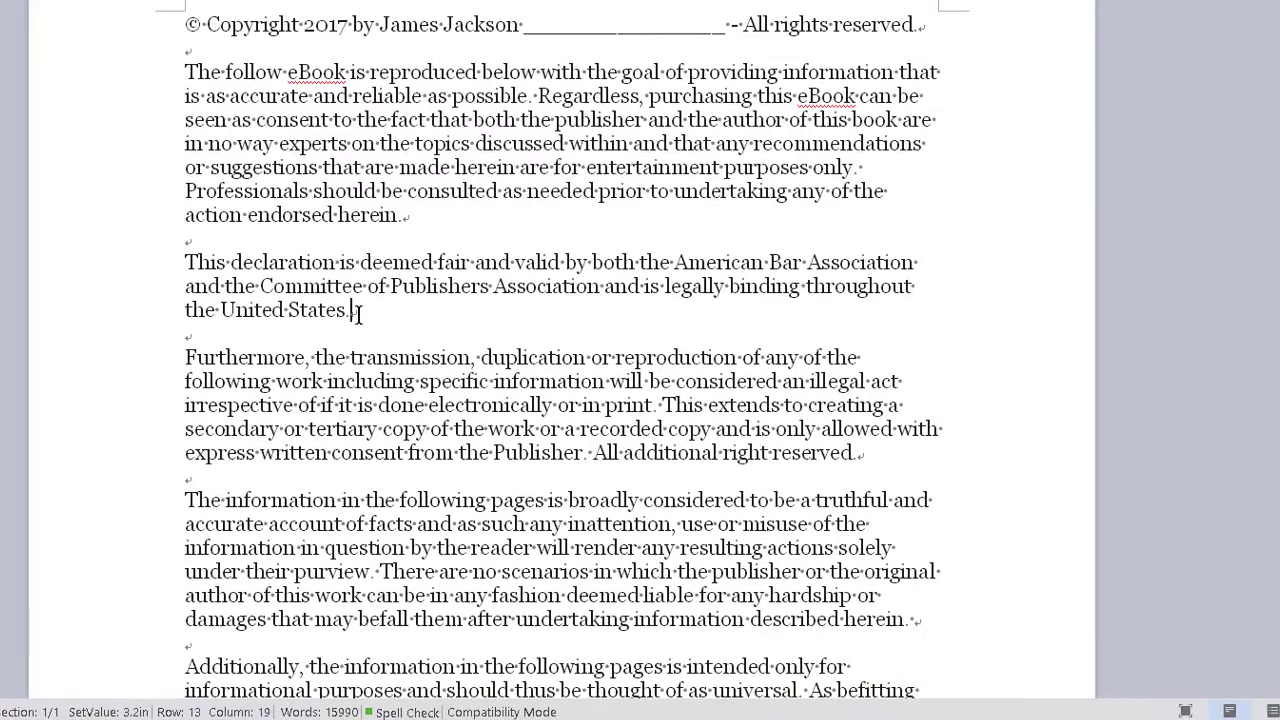
scroll(830, 355, down, 1)
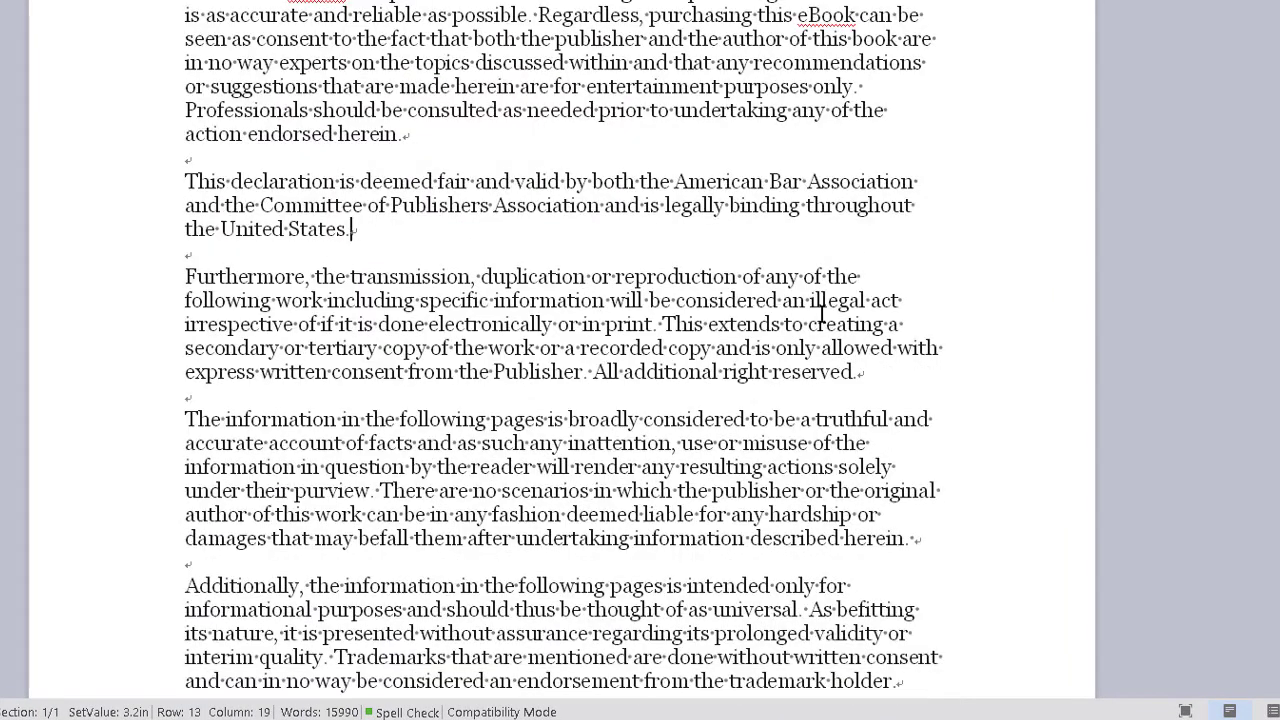
Delete the trailing space after "described herein." on the copyright page and the four empty lines above its page break
click(912, 538)
scroll(828, 357, down, 1)
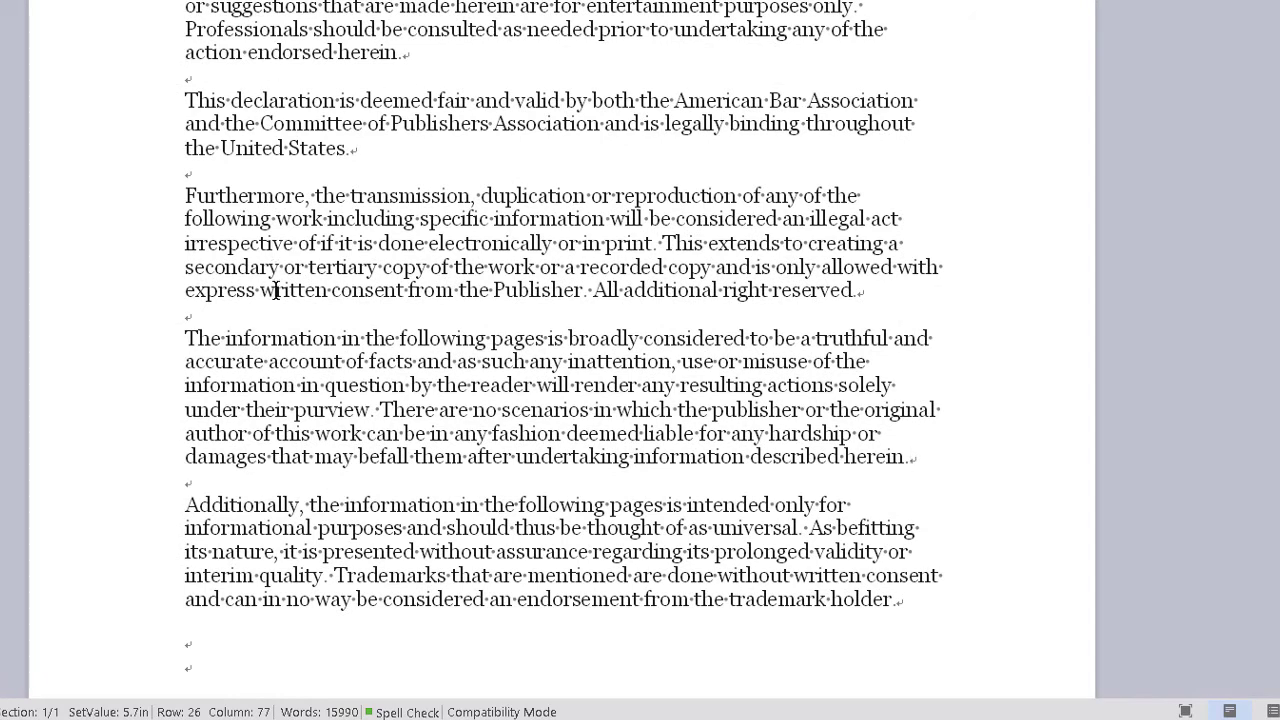
scroll(276, 470, down, 2)
click(275, 481)
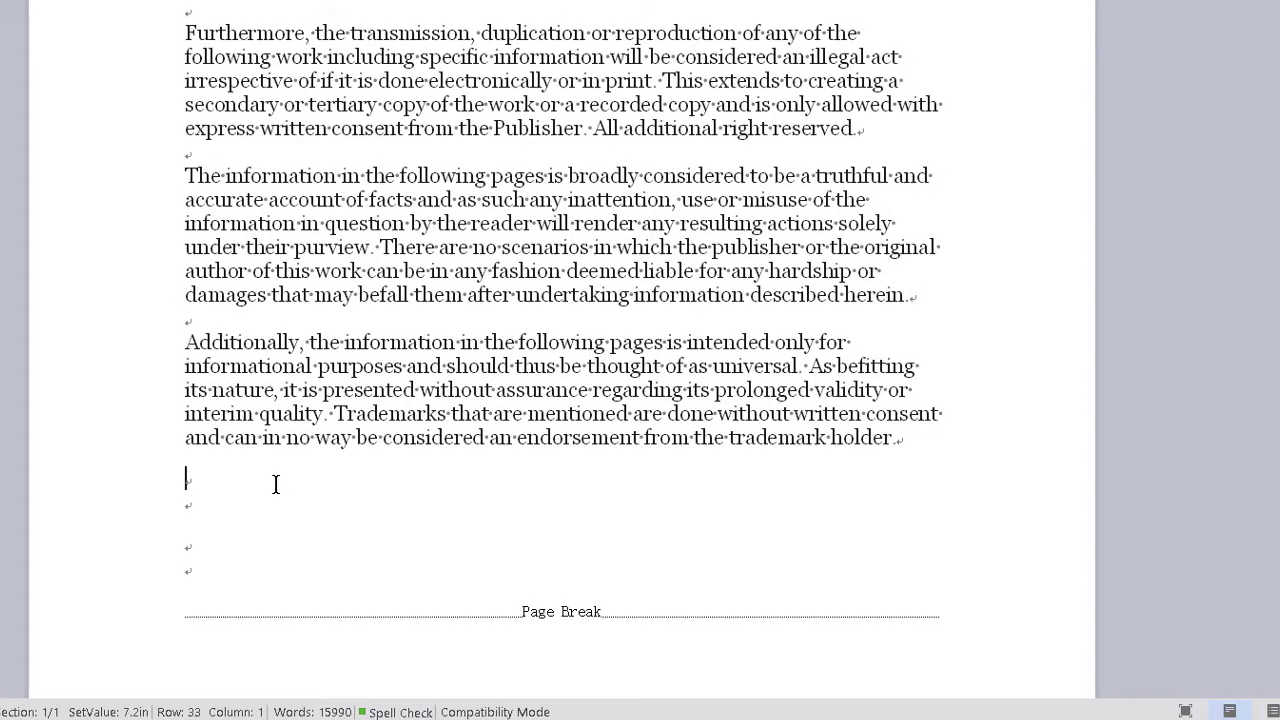
key(Delete)
key(Delete)
key(Delete)
key(Delete)
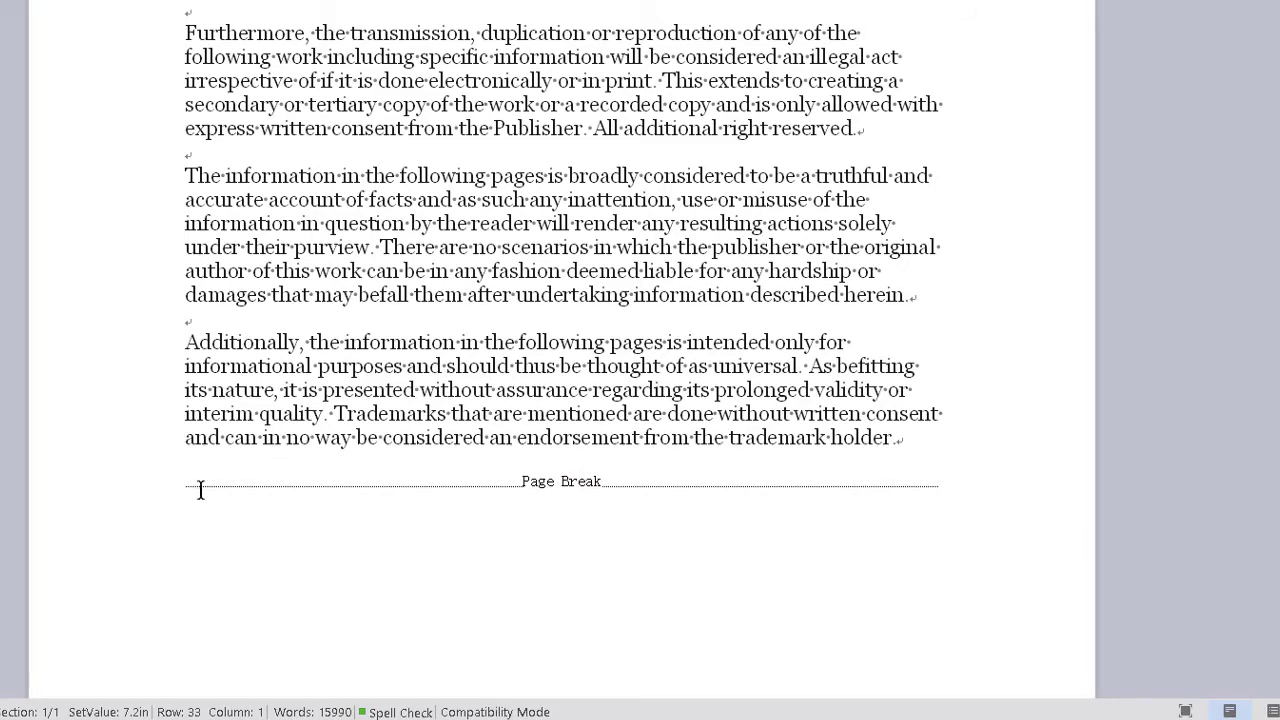
scroll(245, 343, down, 2)
click(1039, 277)
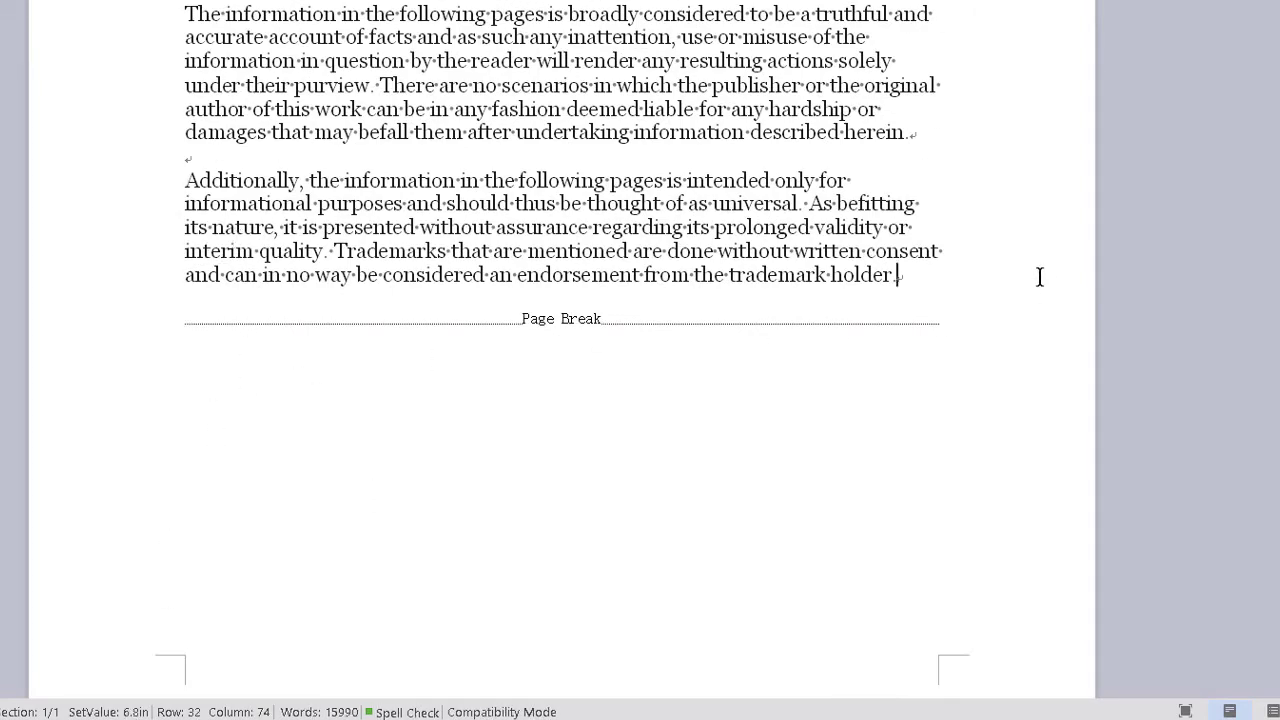
key(Return)
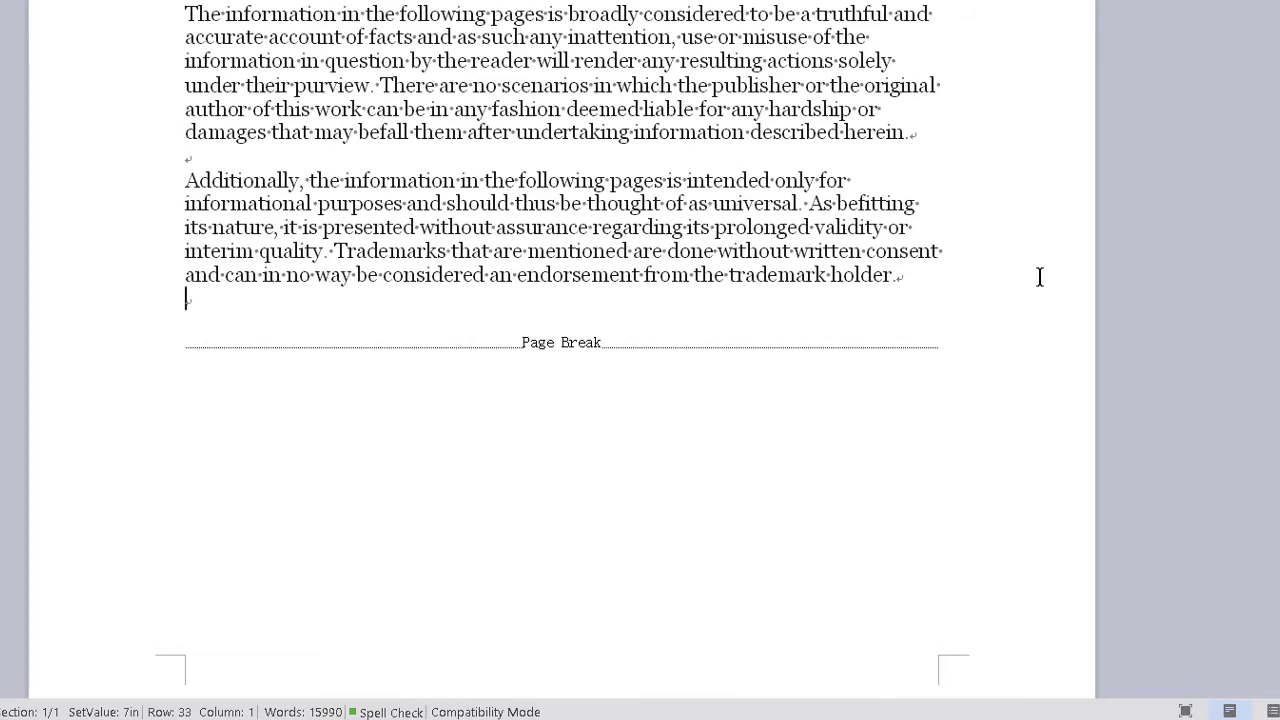
key(Delete)
scroll(580, 311, down, 2)
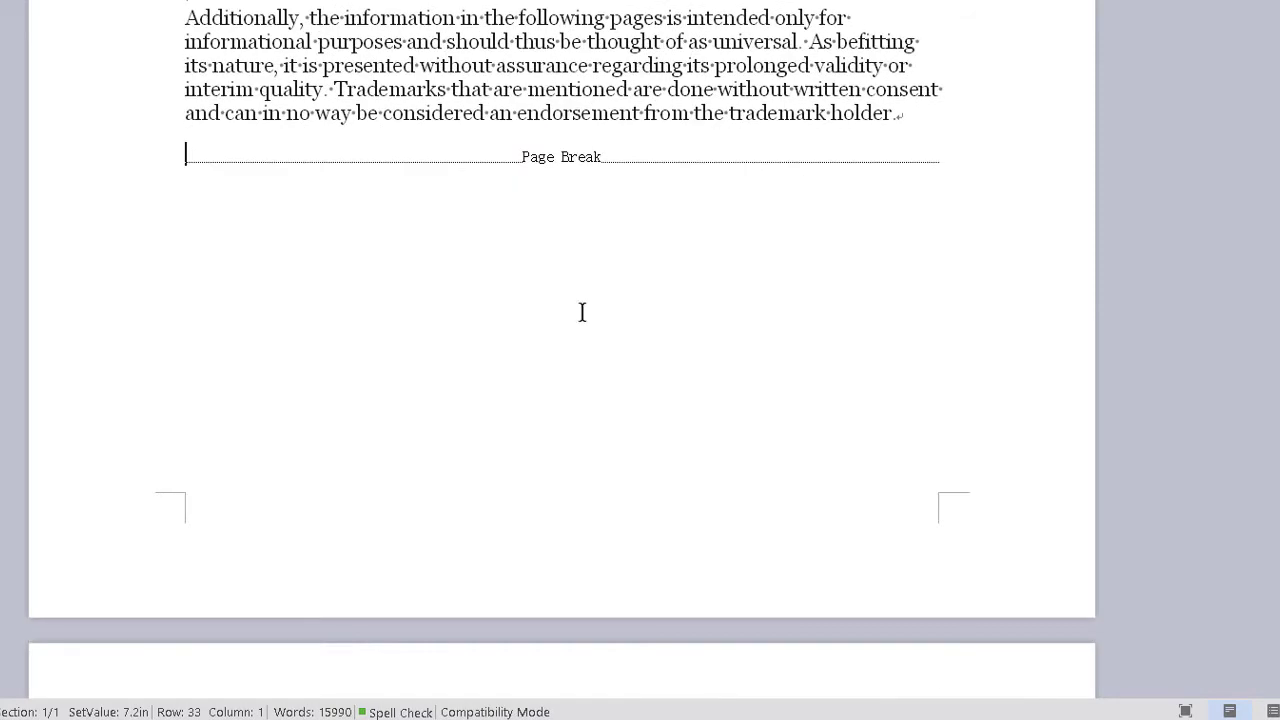
scroll(516, 285, up, 2)
Delete the empty line above the Introduction heading
scroll(516, 285, down, 8)
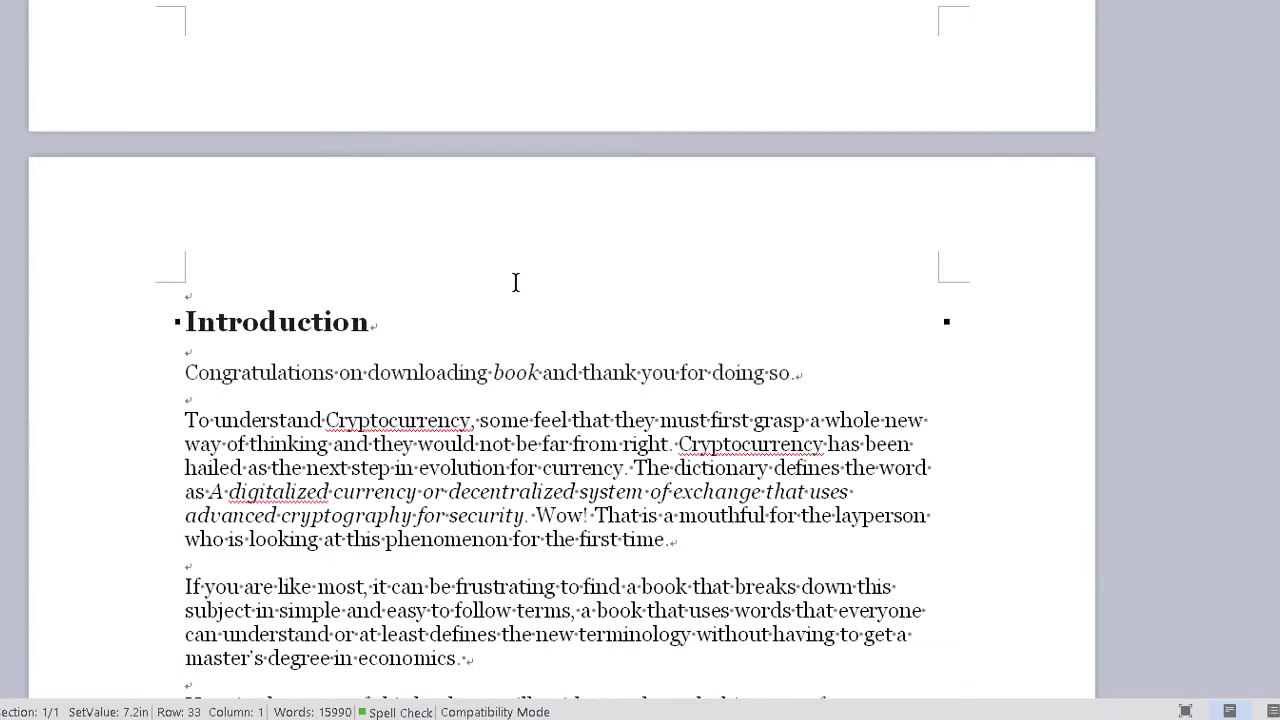
click(282, 290)
key(Delete)
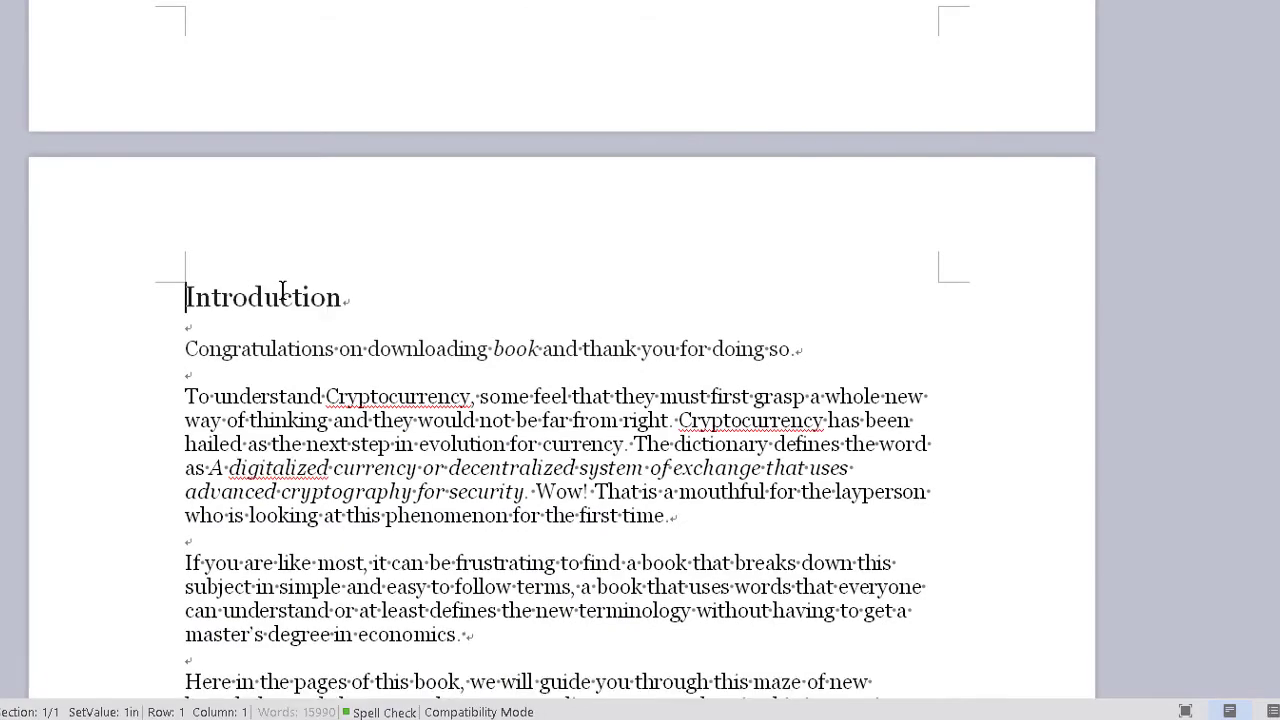
key(End)
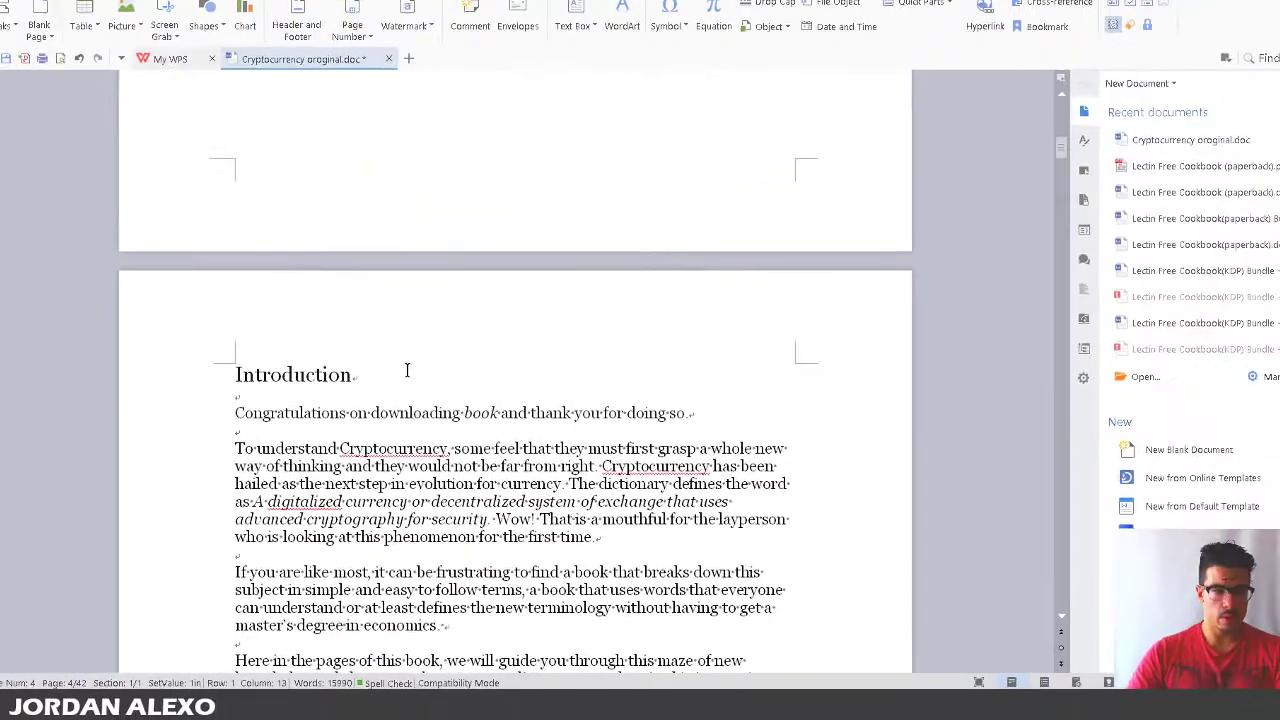
Apply the Heading 1 style to the Introduction heading
click(75, 302)
click(102, 14)
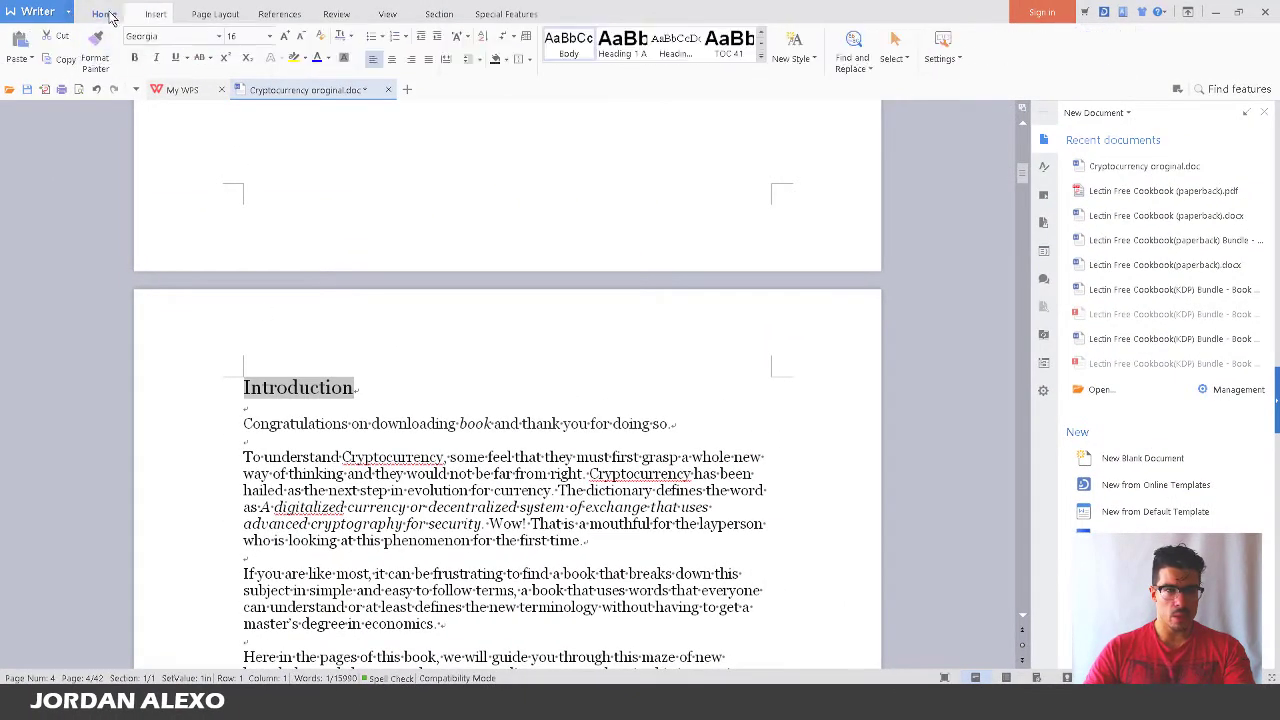
click(761, 57)
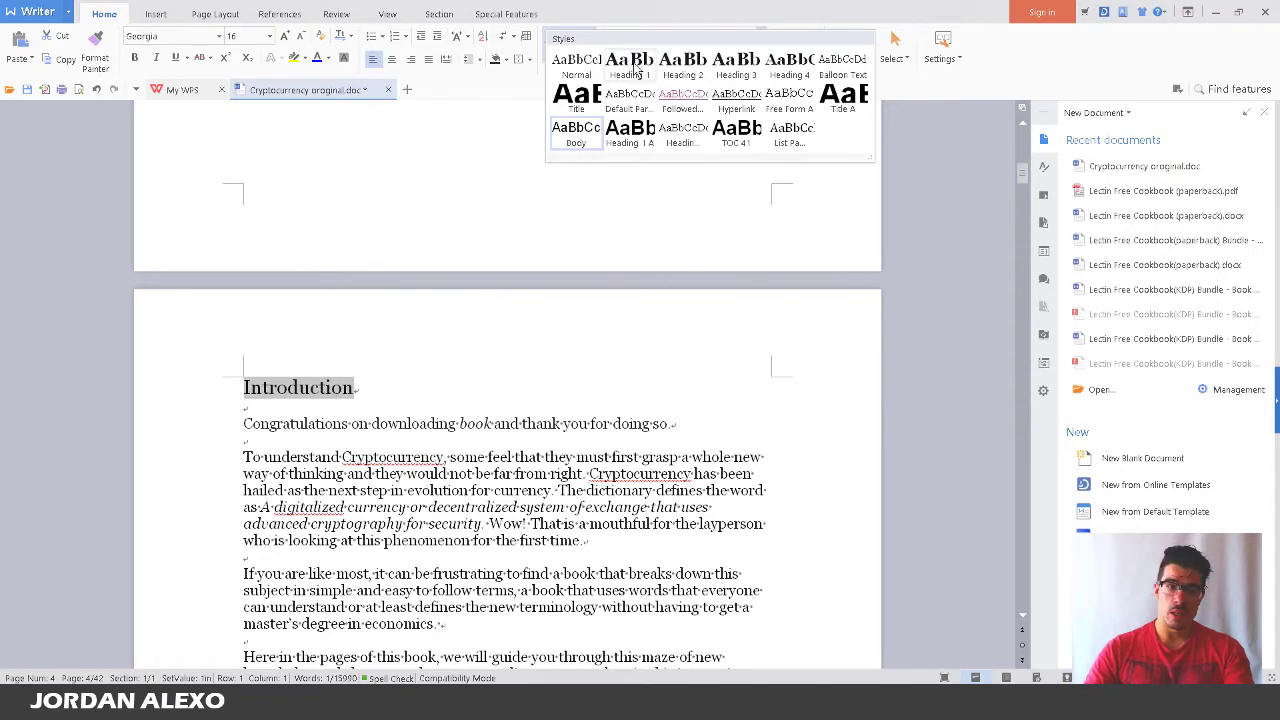
click(300, 387)
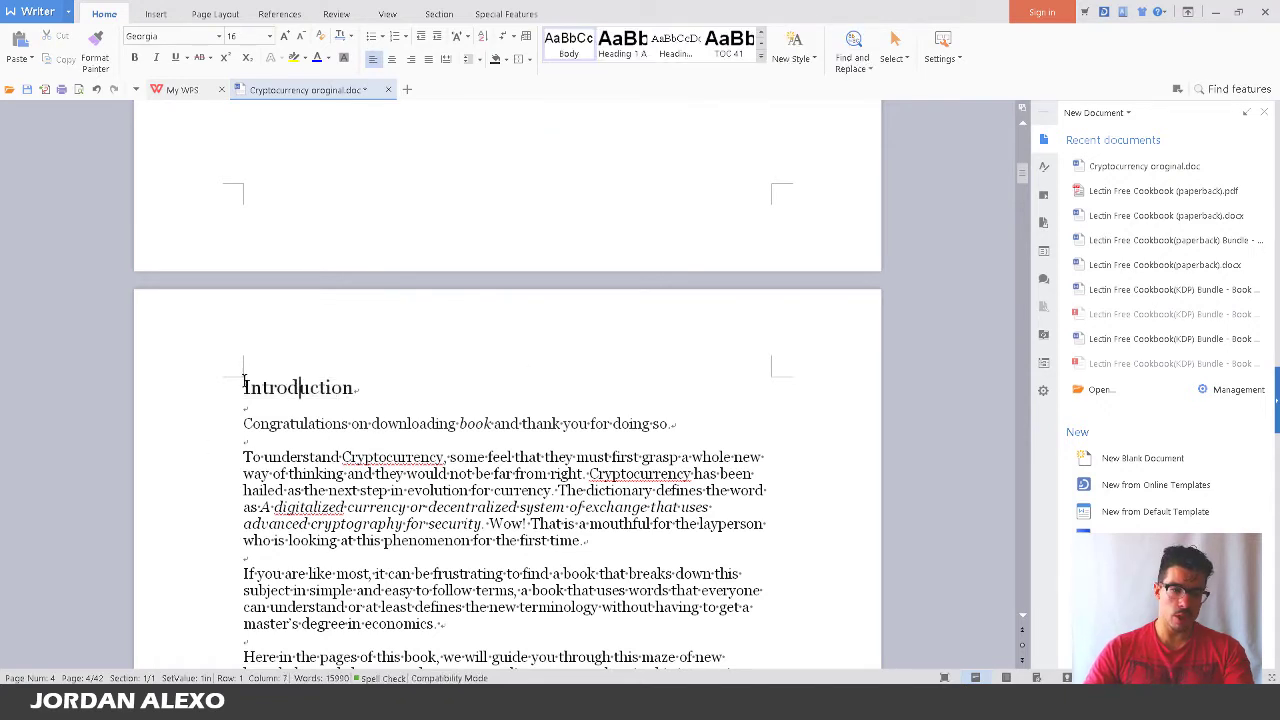
drag(243, 386, 362, 388)
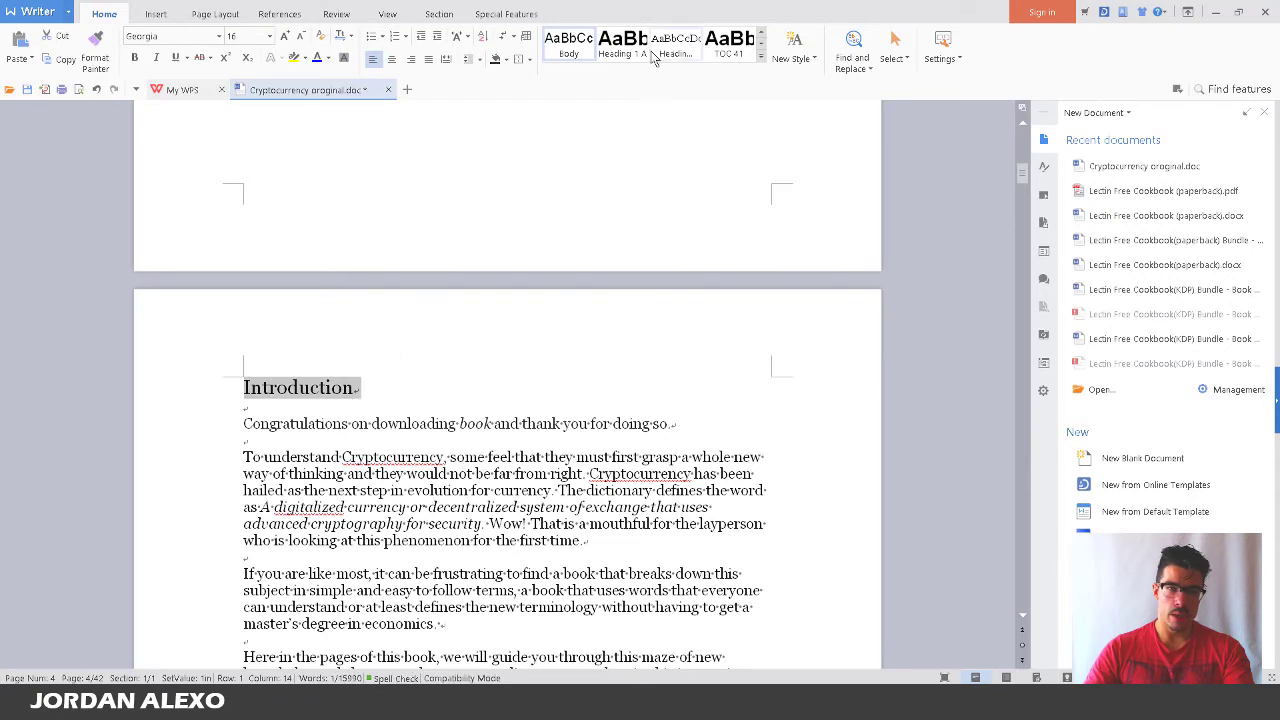
click(761, 56)
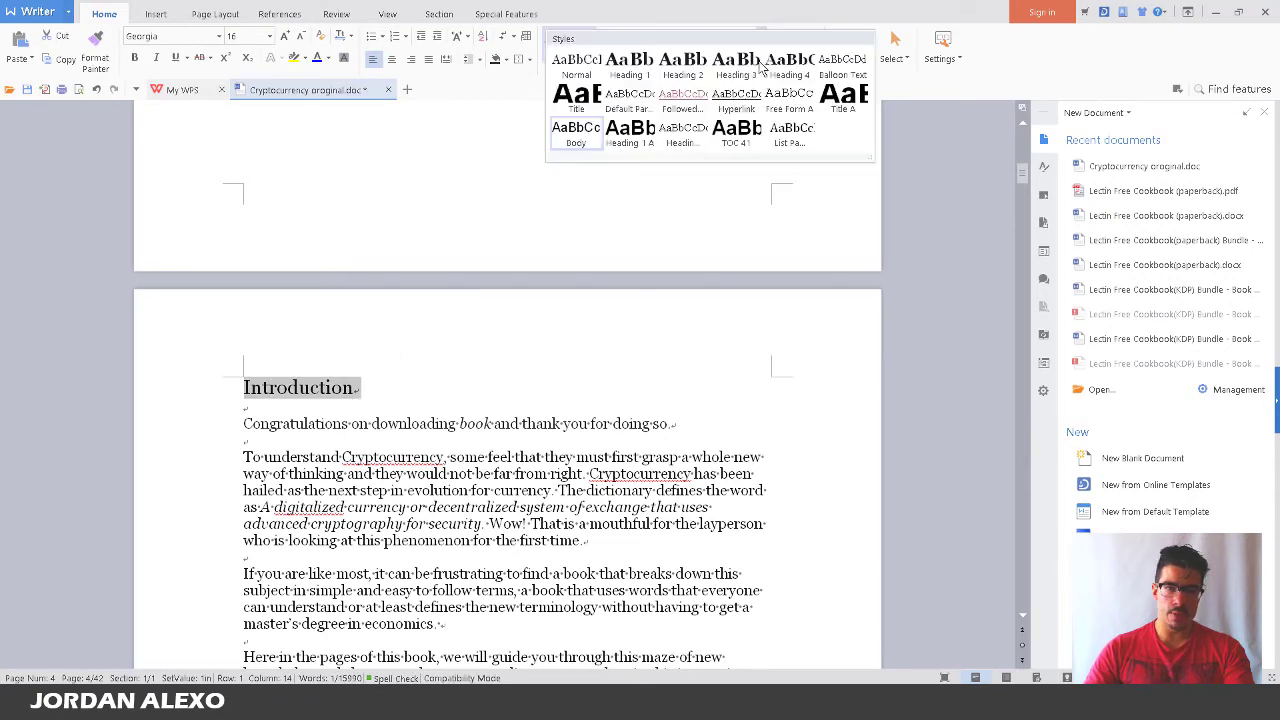
click(645, 77)
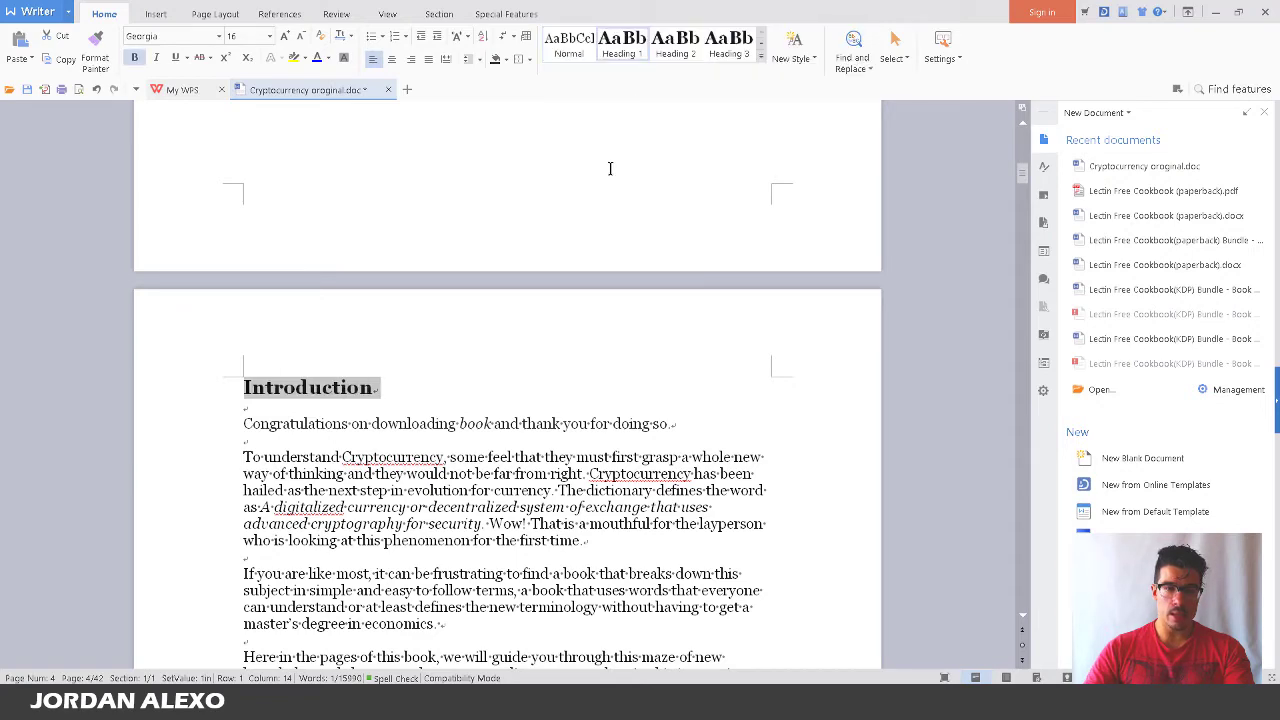
click(430, 388)
Delete the trailing spaces after "master's degree in economics." and "whole new level." in the Introduction
scroll(404, 395, down, 2)
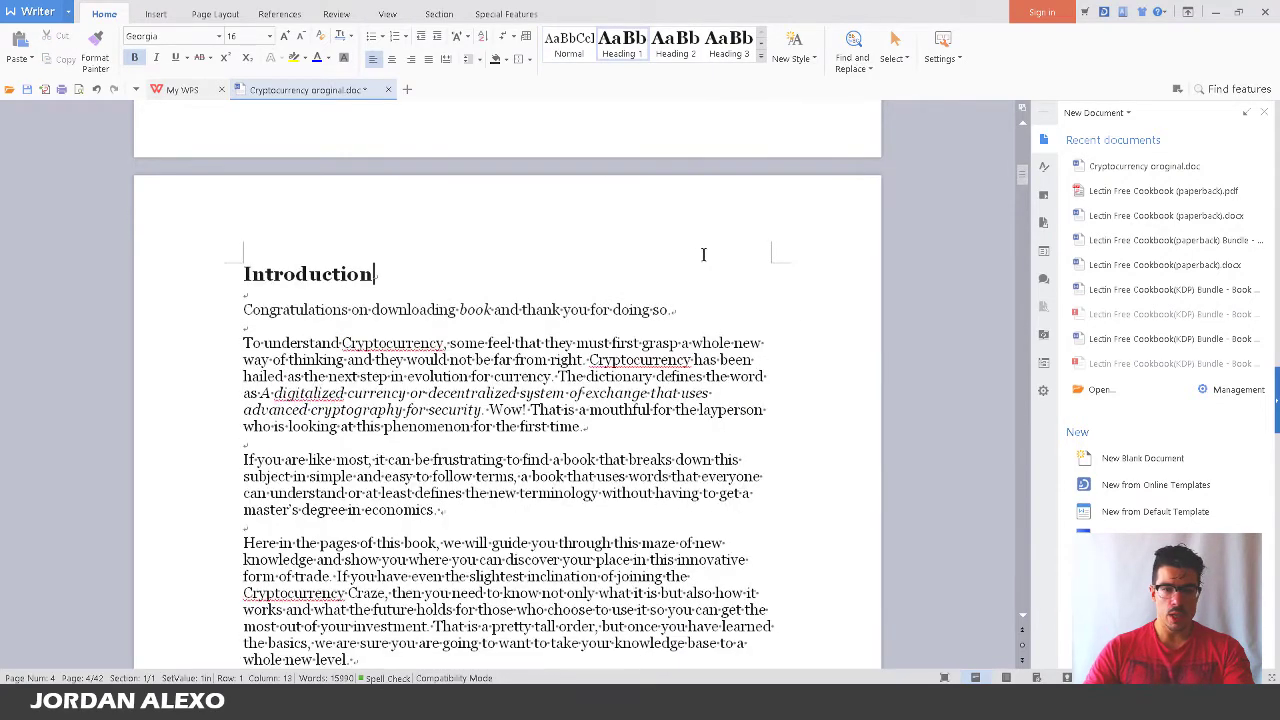
scroll(703, 254, down, 3)
scroll(660, 145, down, 2)
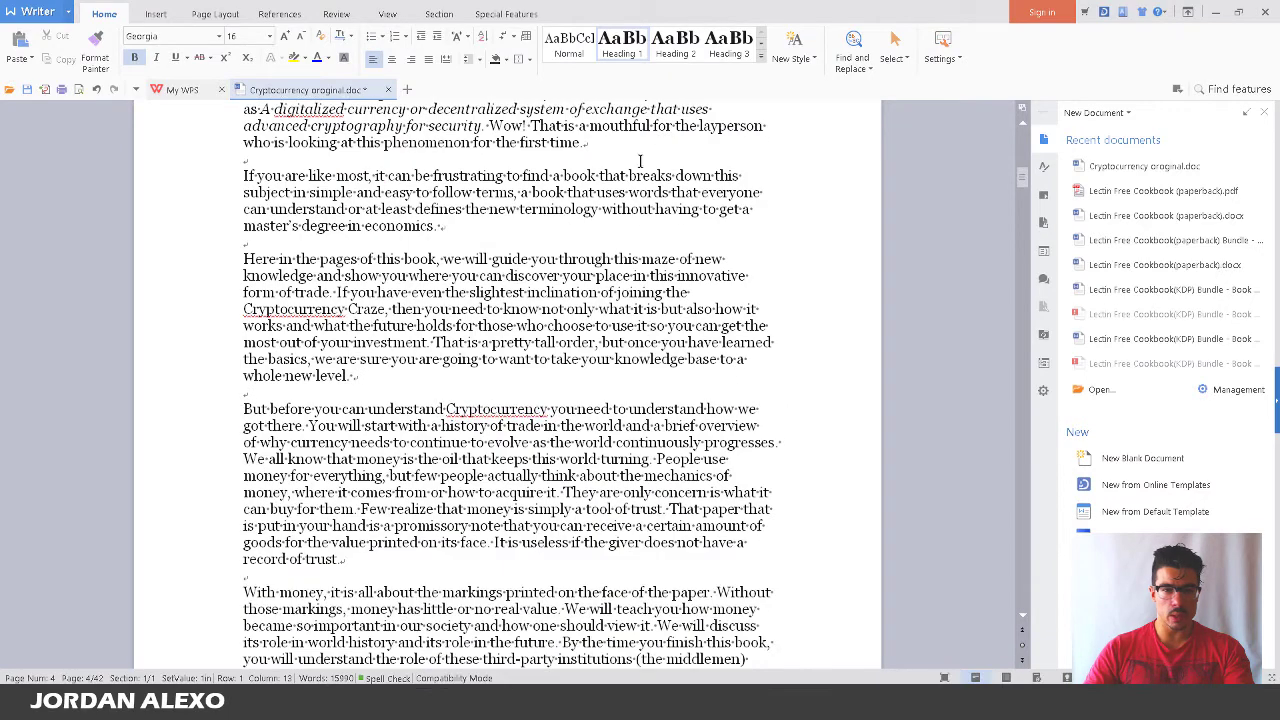
click(464, 228)
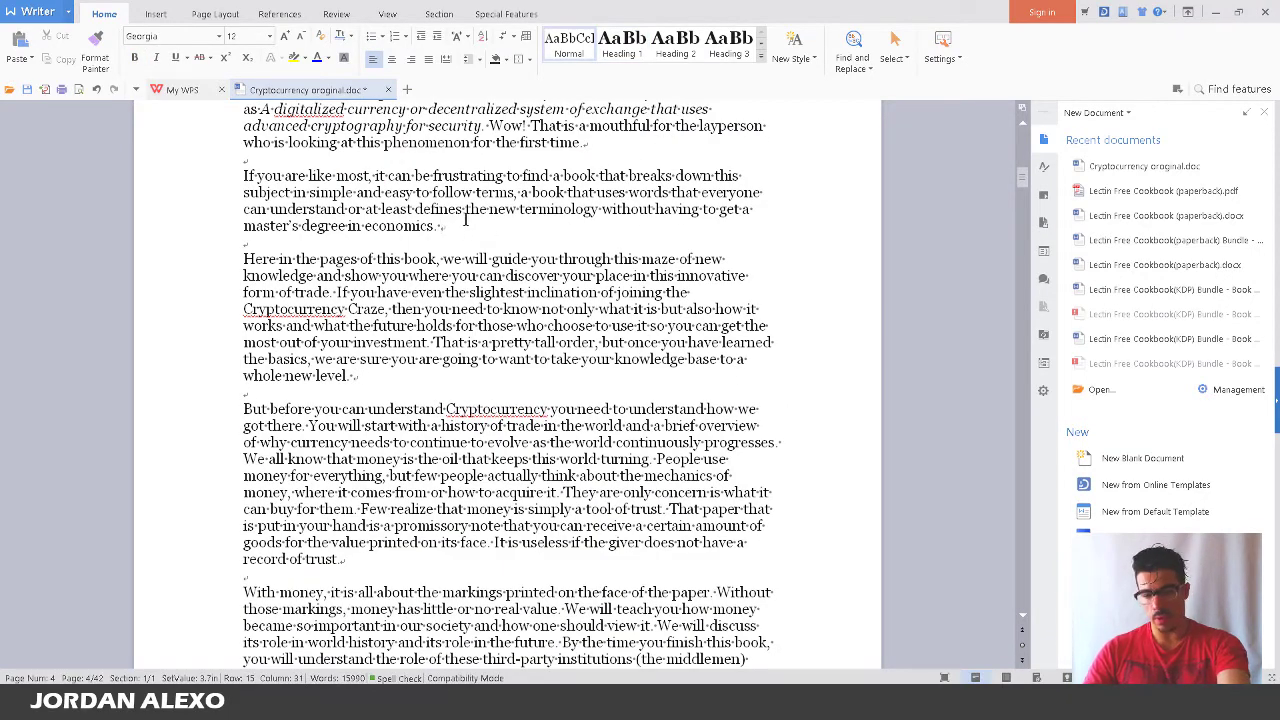
click(388, 376)
Delete the empty line between the last Introduction paragraph and the page break
scroll(388, 376, down, 5)
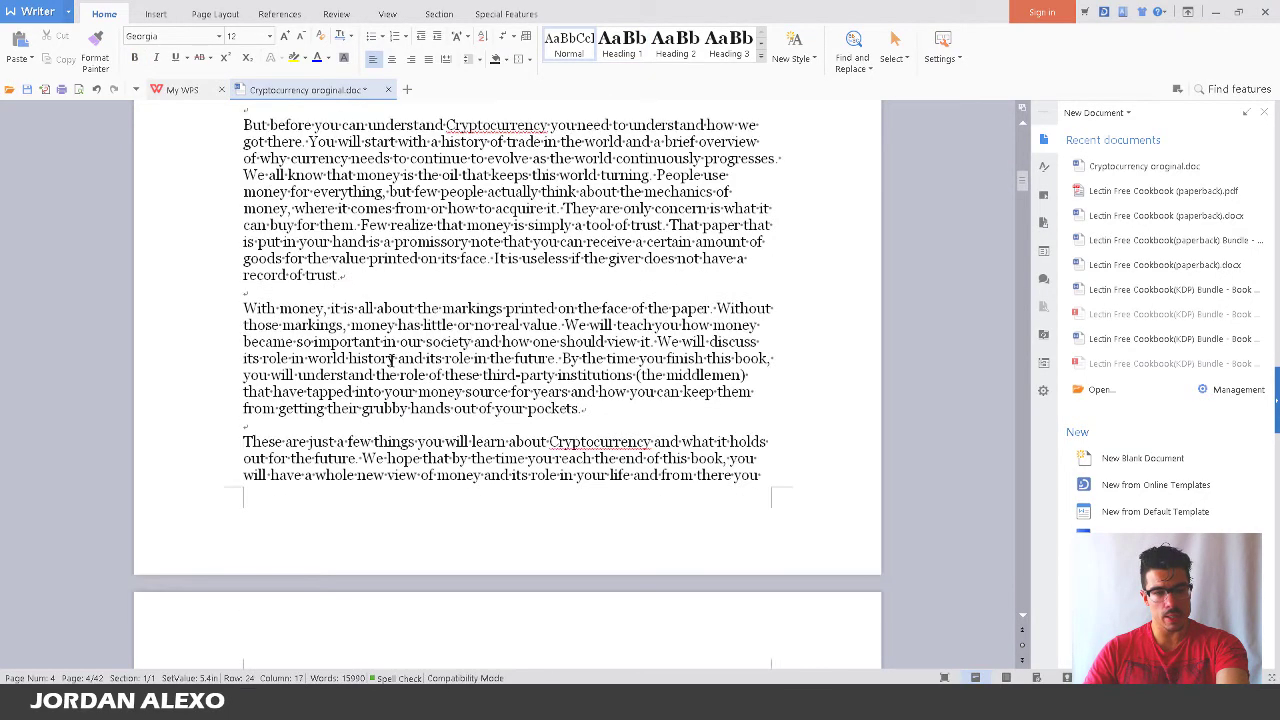
scroll(704, 365, down, 3)
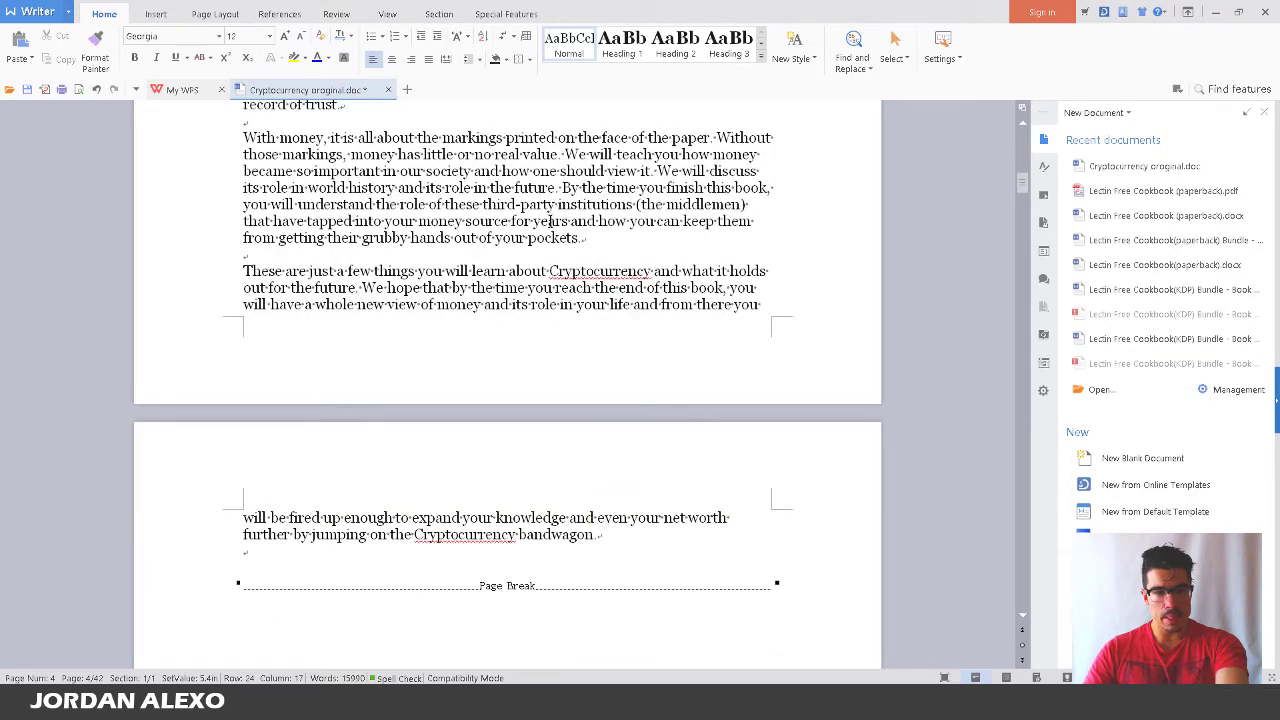
scroll(656, 495, down, 1)
click(660, 490)
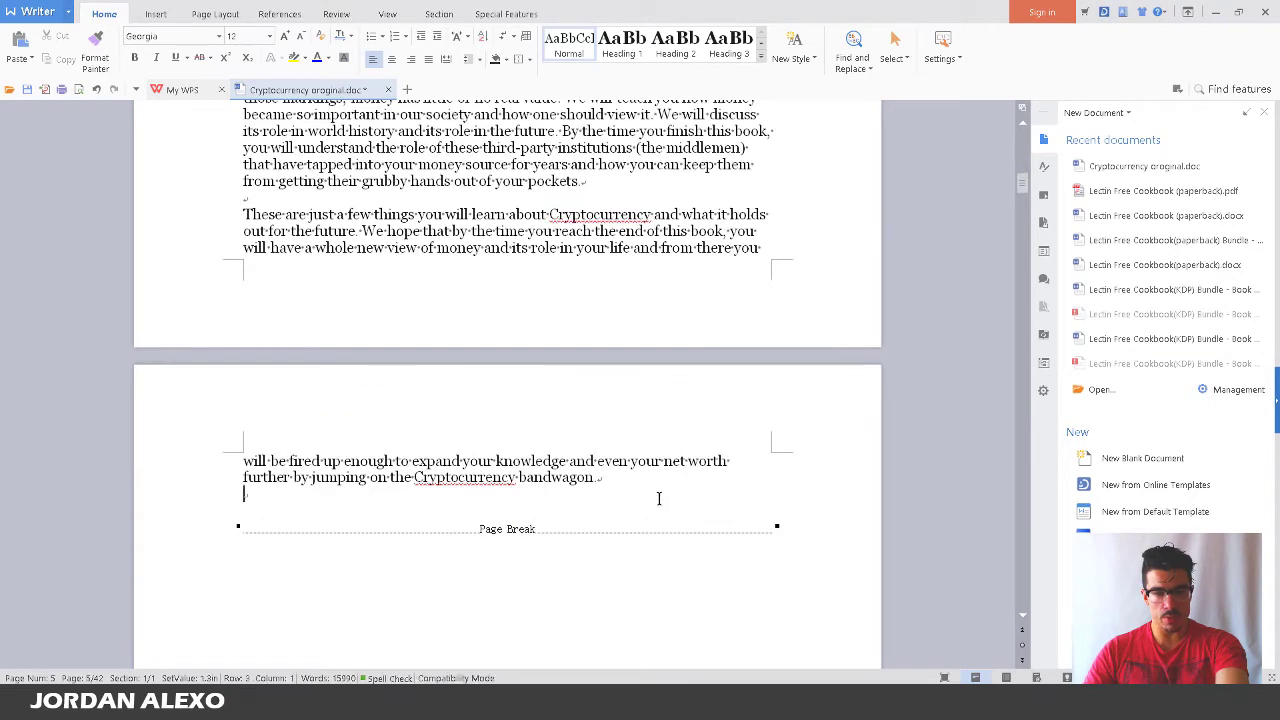
scroll(695, 392, down, 2)
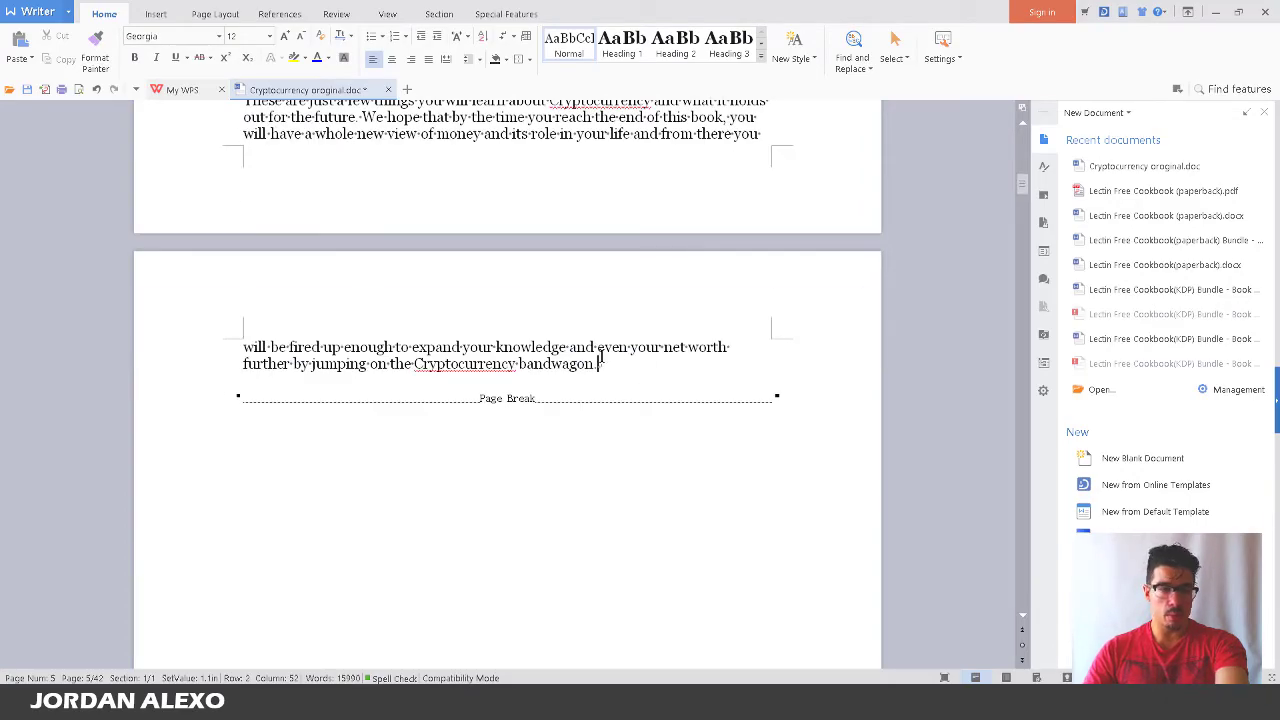
Review the Introduction pages for leftover trailing spaces and stray empty lines
scroll(600, 363, up, 20)
scroll(495, 290, down, 11)
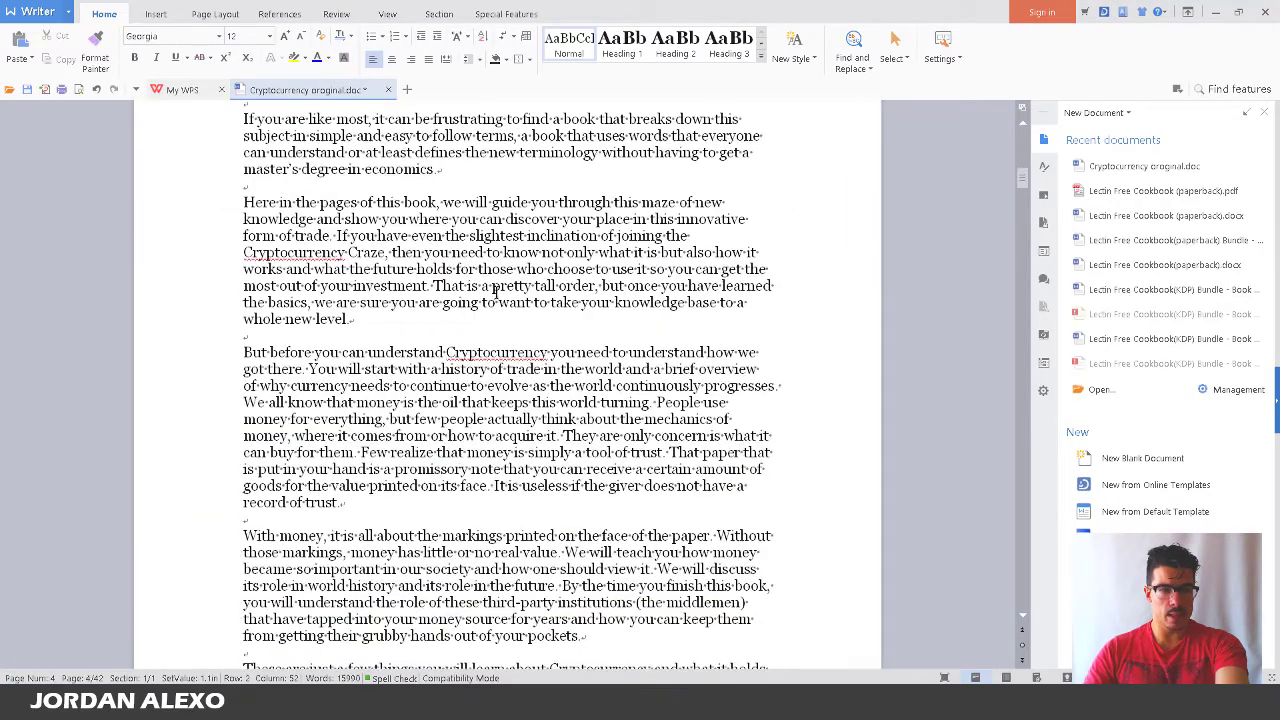
scroll(495, 288, up, 3)
scroll(495, 280, up, 5)
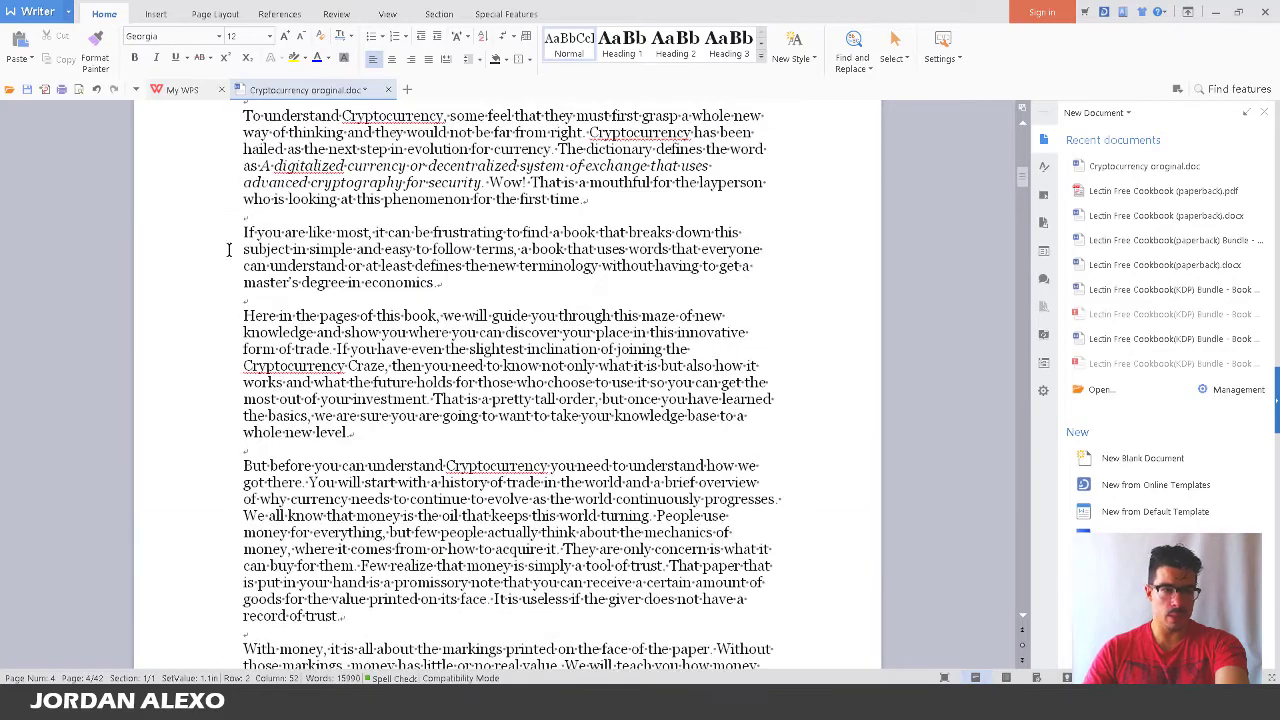
scroll(510, 350, down, 13)
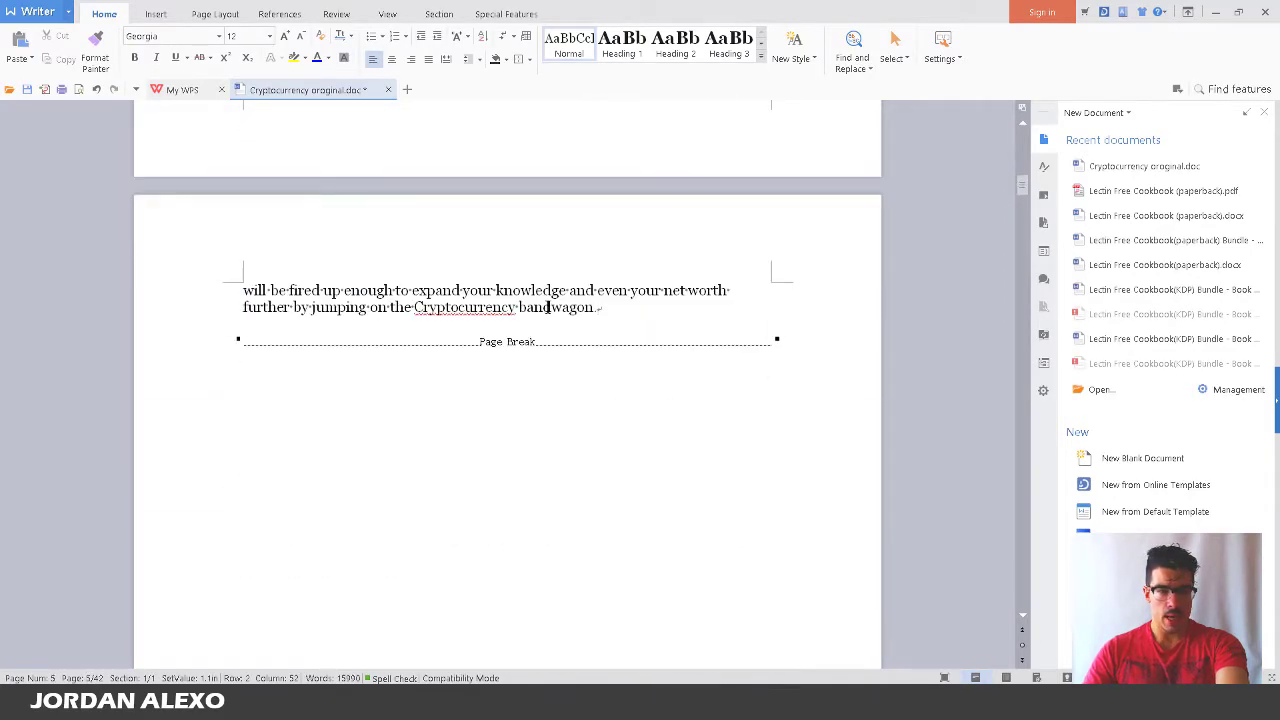
scroll(578, 330, down, 4)
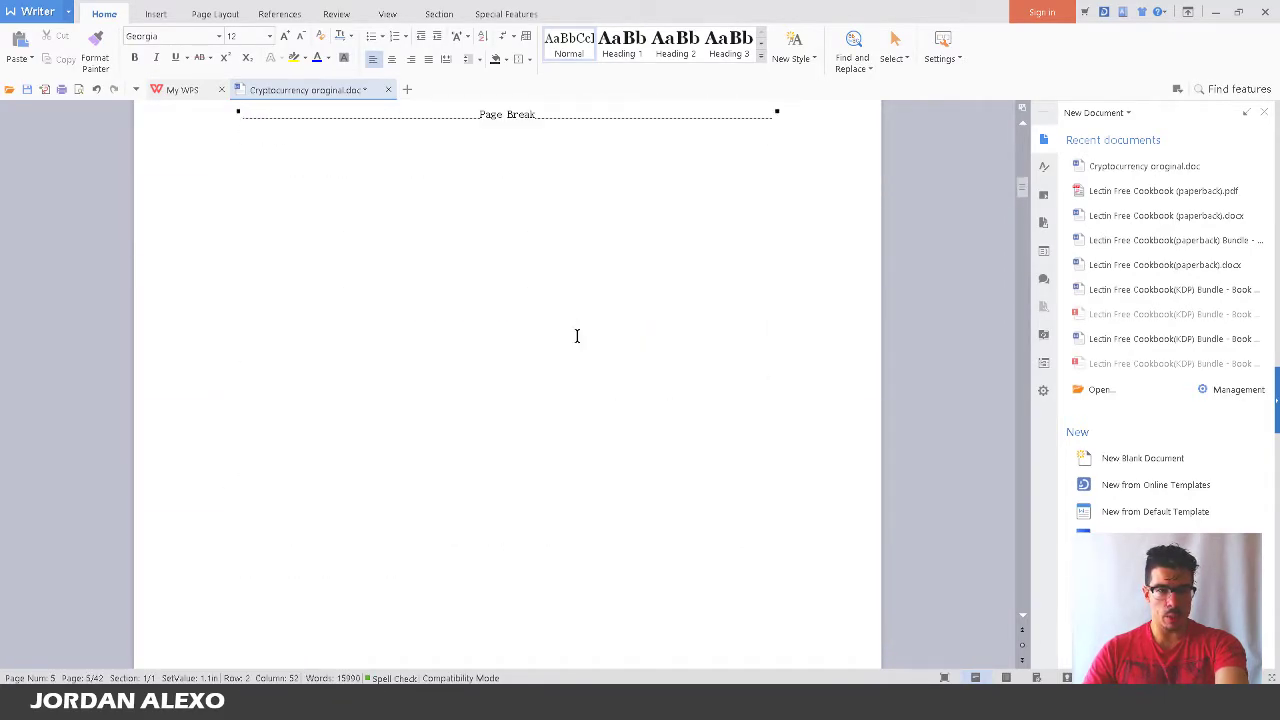
scroll(597, 337, up, 4)
scroll(611, 400, down, 5)
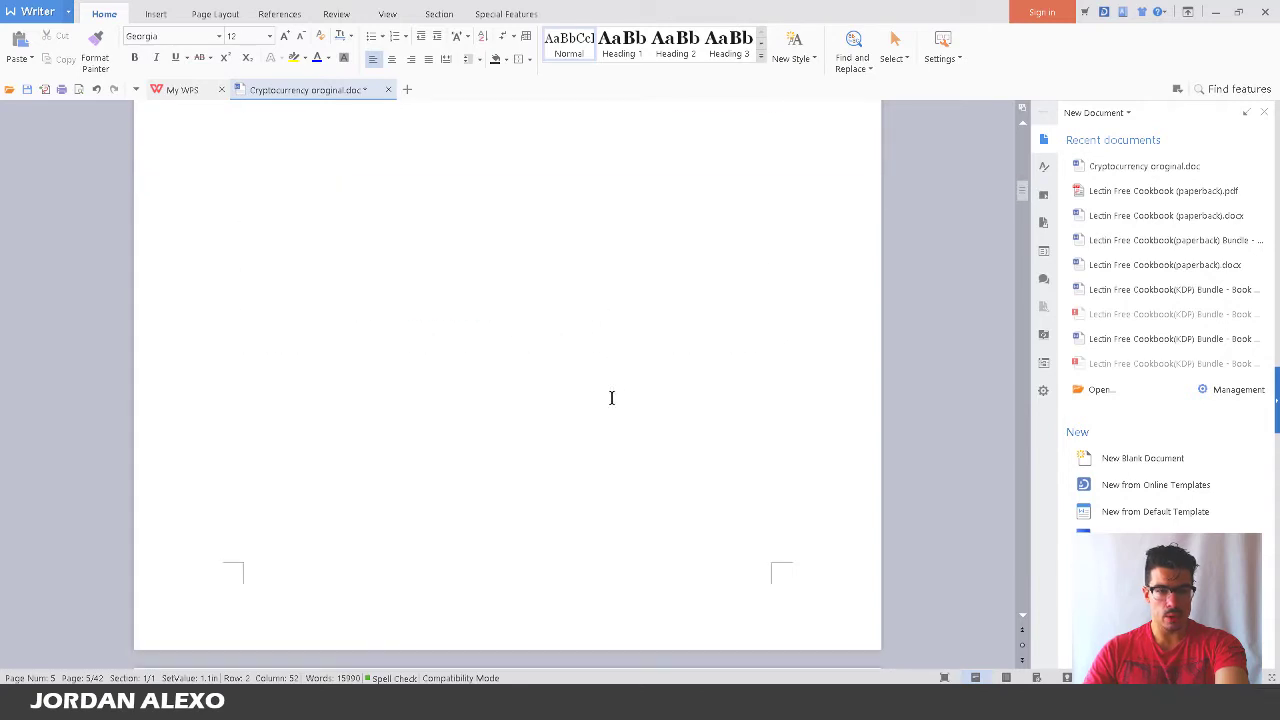
scroll(611, 509, down, 3)
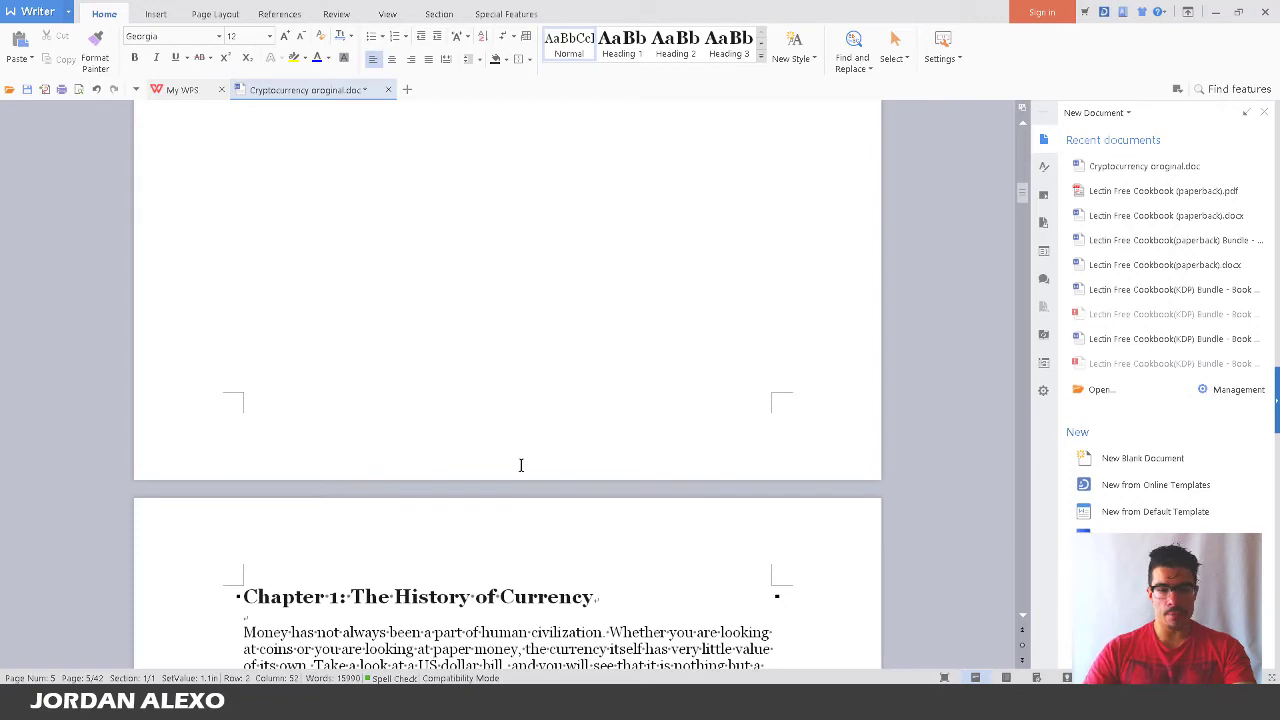
Select the "Chapter 1: The History of Currency" heading to check its paragraph style
scroll(520, 465, down, 3)
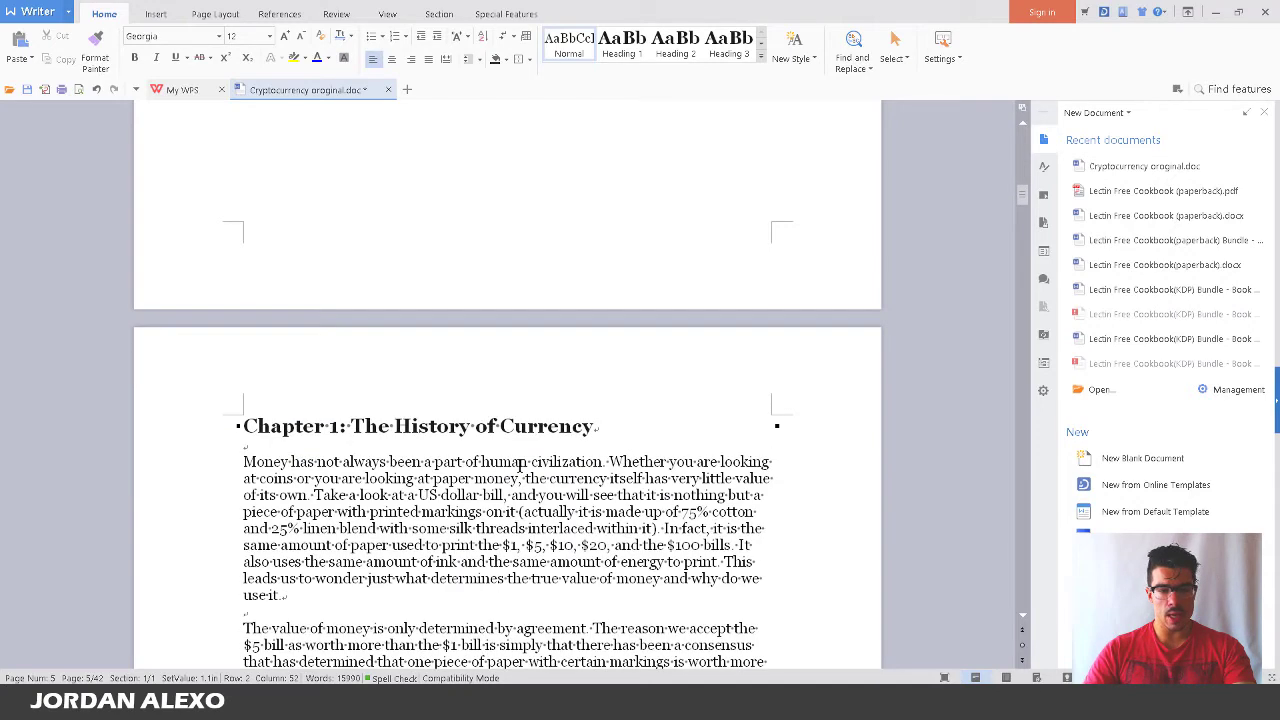
click(607, 417)
click(210, 432)
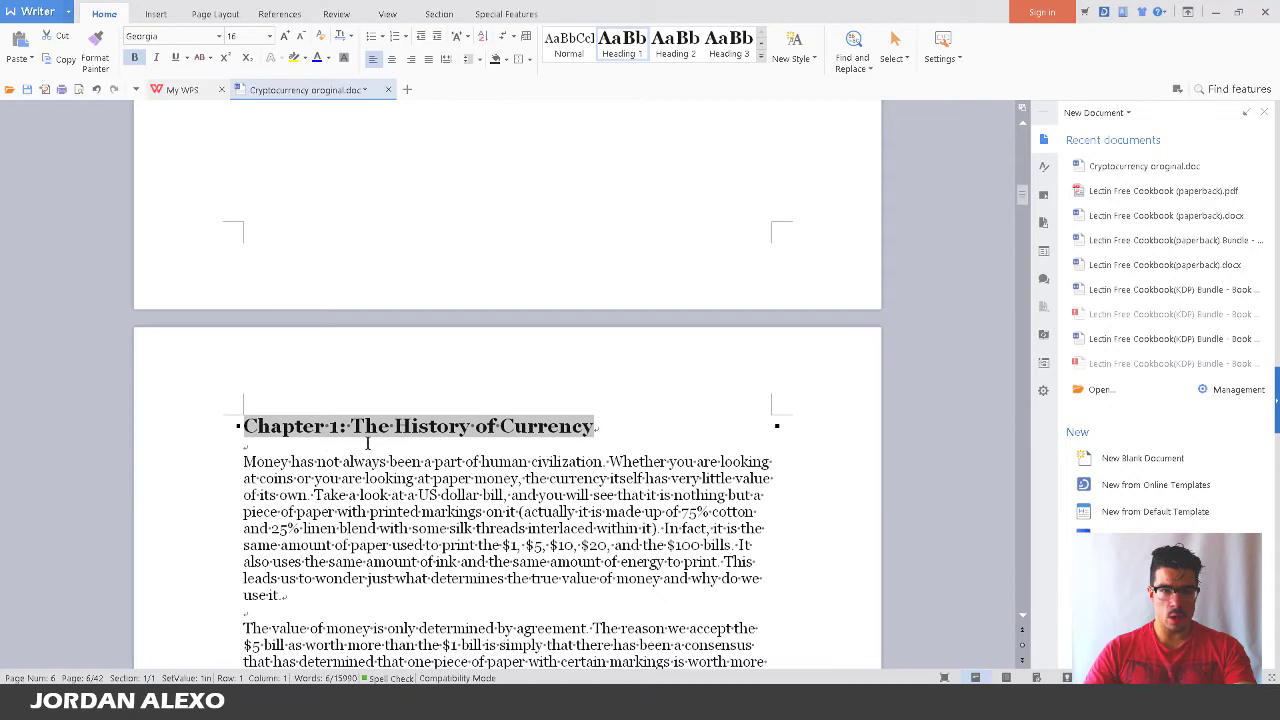
Delete the trailing space after "a particular note may have." in the second paragraph of Chapter 1
scroll(478, 450, down, 6)
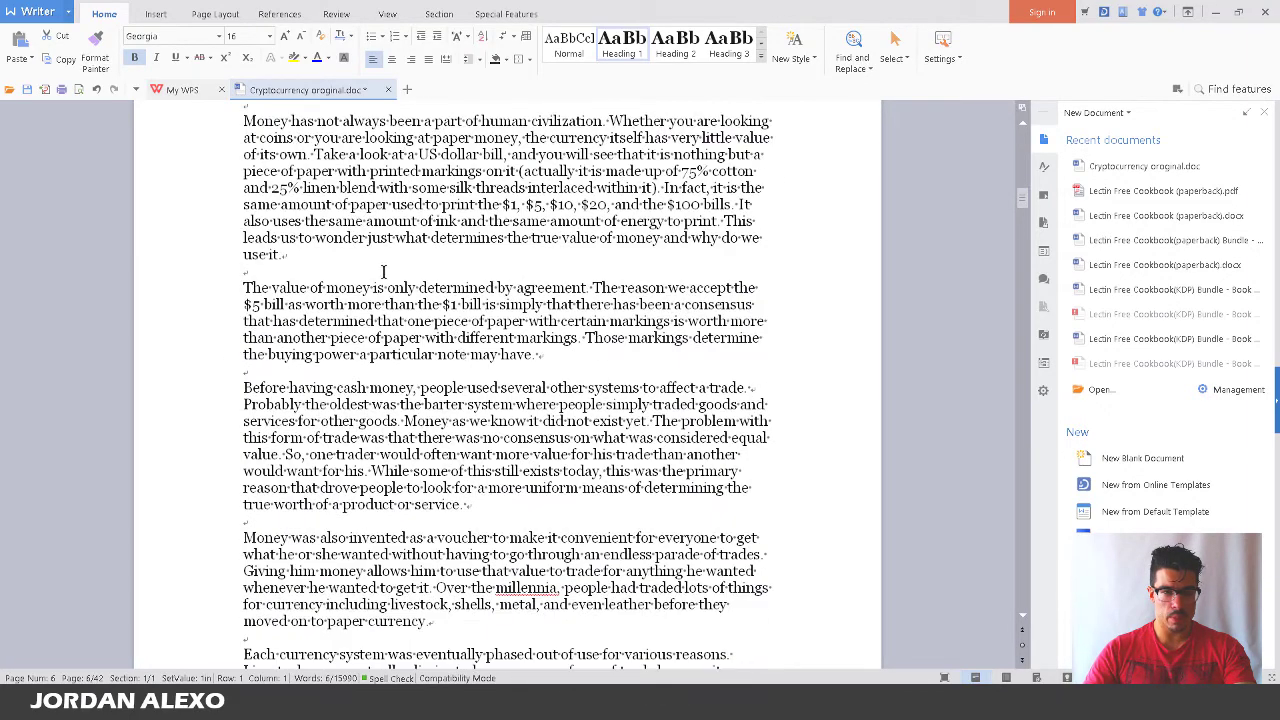
click(562, 355)
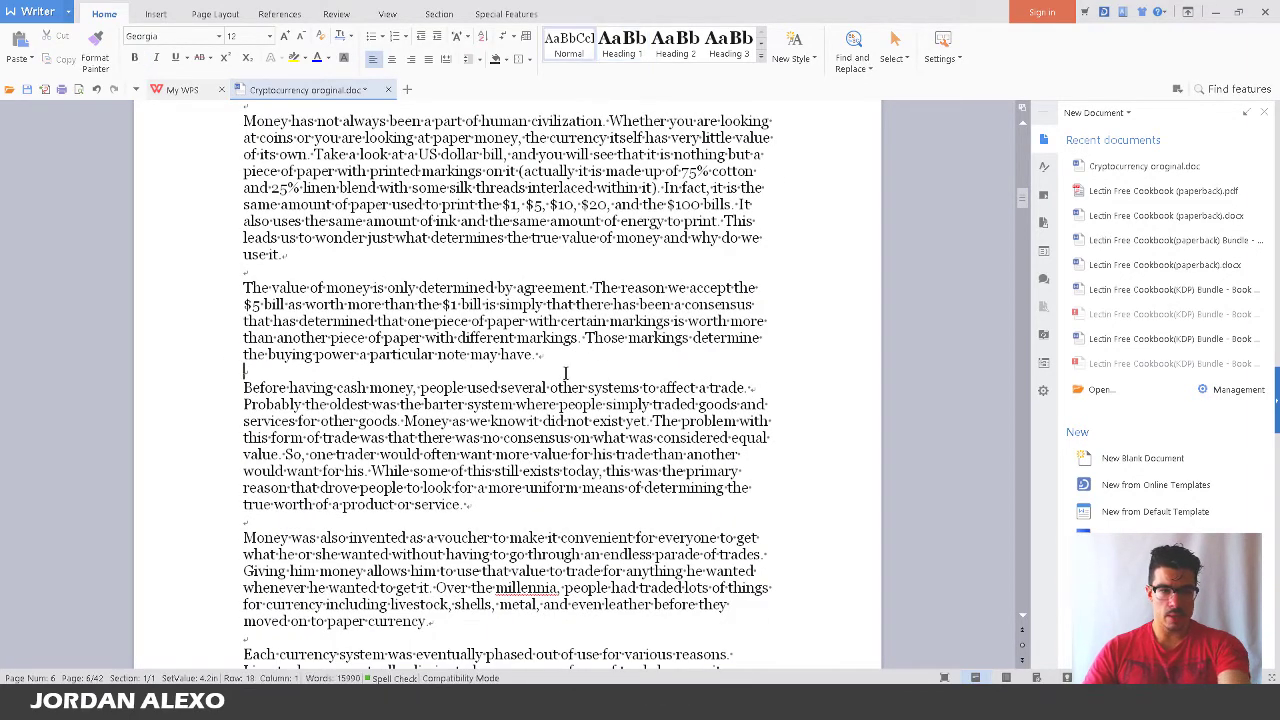
scroll(562, 355, down, 3)
scroll(540, 340, down, 2)
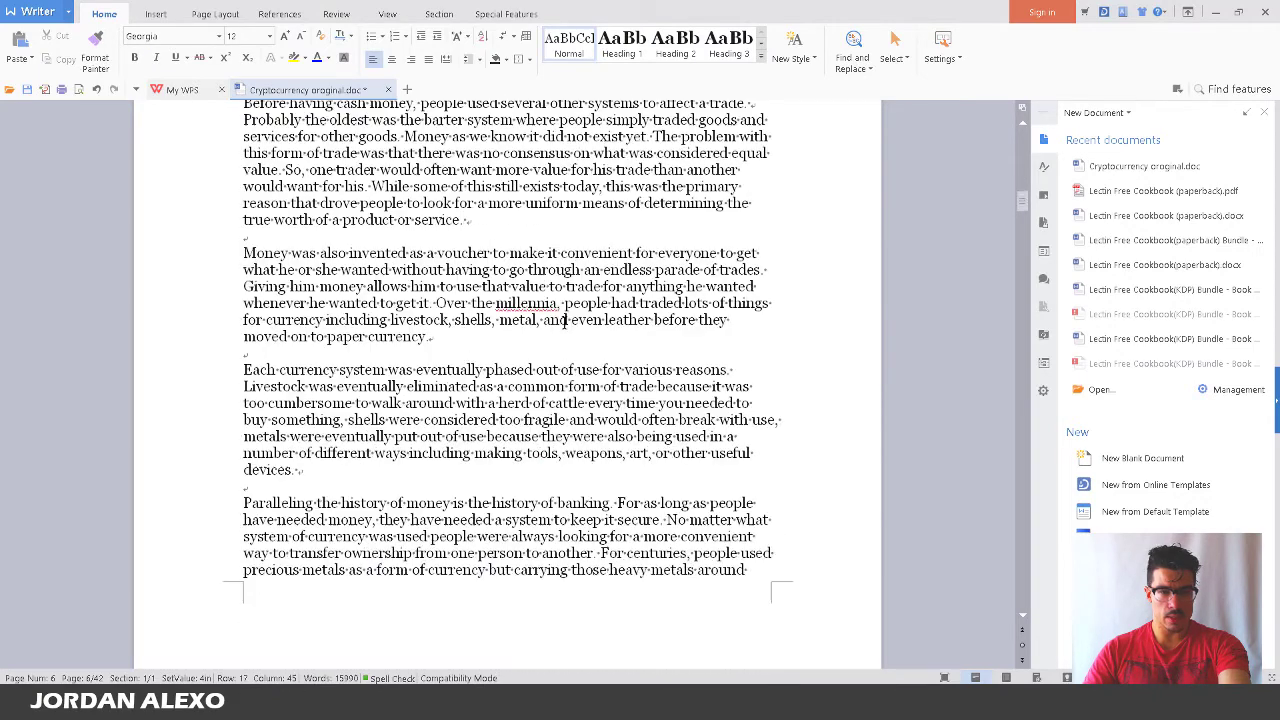
scroll(520, 330, up, 2)
Delete the trailing spaces at the end of the Chapter 1 paragraphs ending in "product or service." and "devices."
click(510, 322)
click(481, 334)
scroll(485, 367, down, 5)
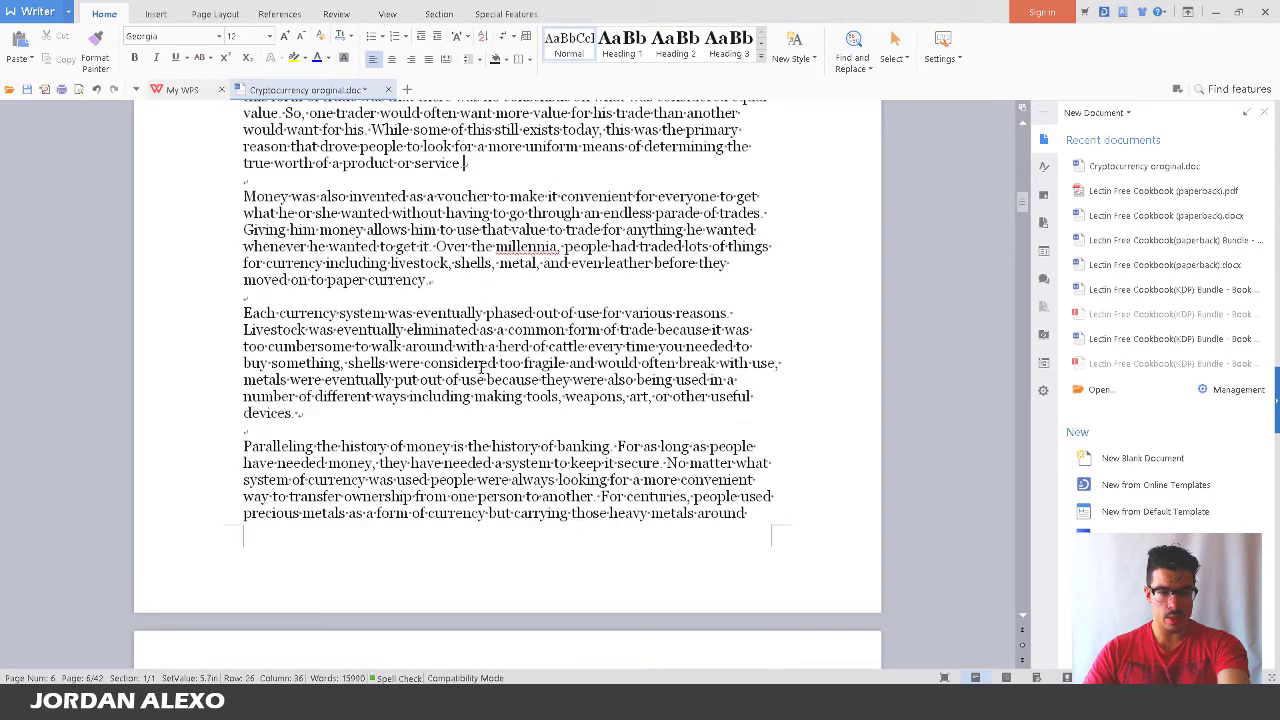
click(511, 297)
scroll(505, 350, down, 6)
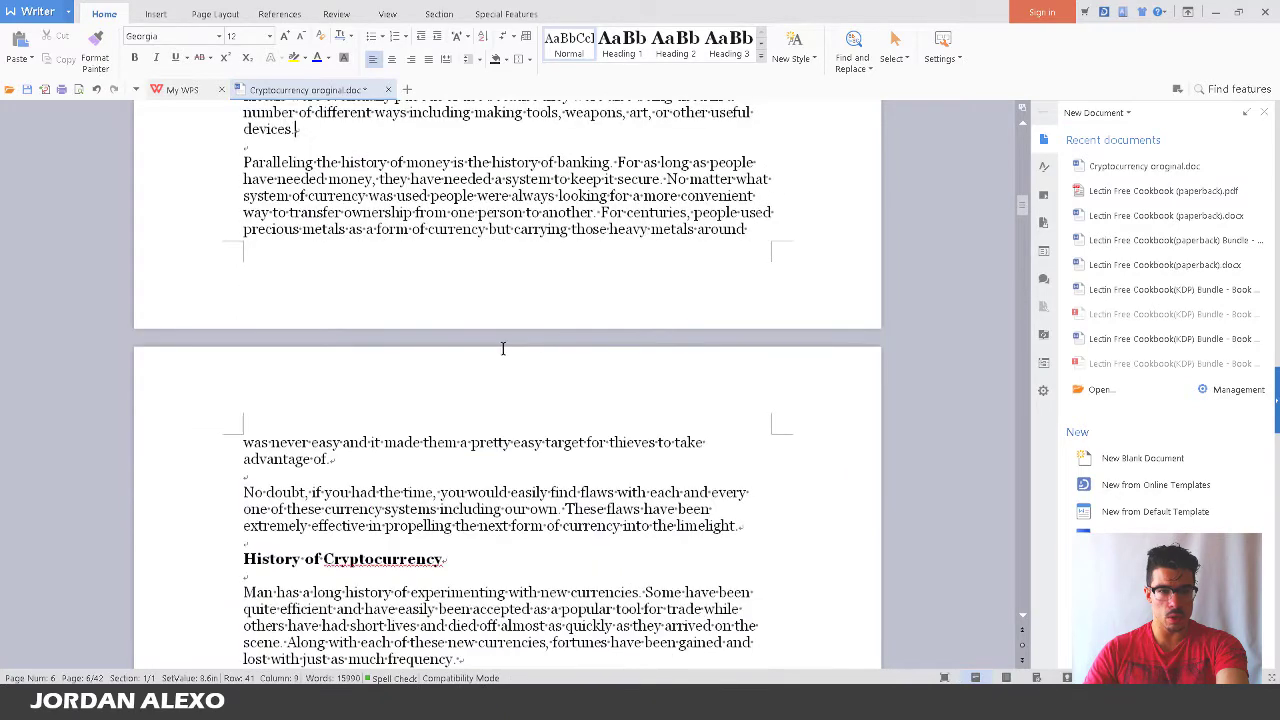
Apply the Heading 2 style to the "History of Cryptocurrency" subheading and delete the empty line directly beneath it
click(465, 300)
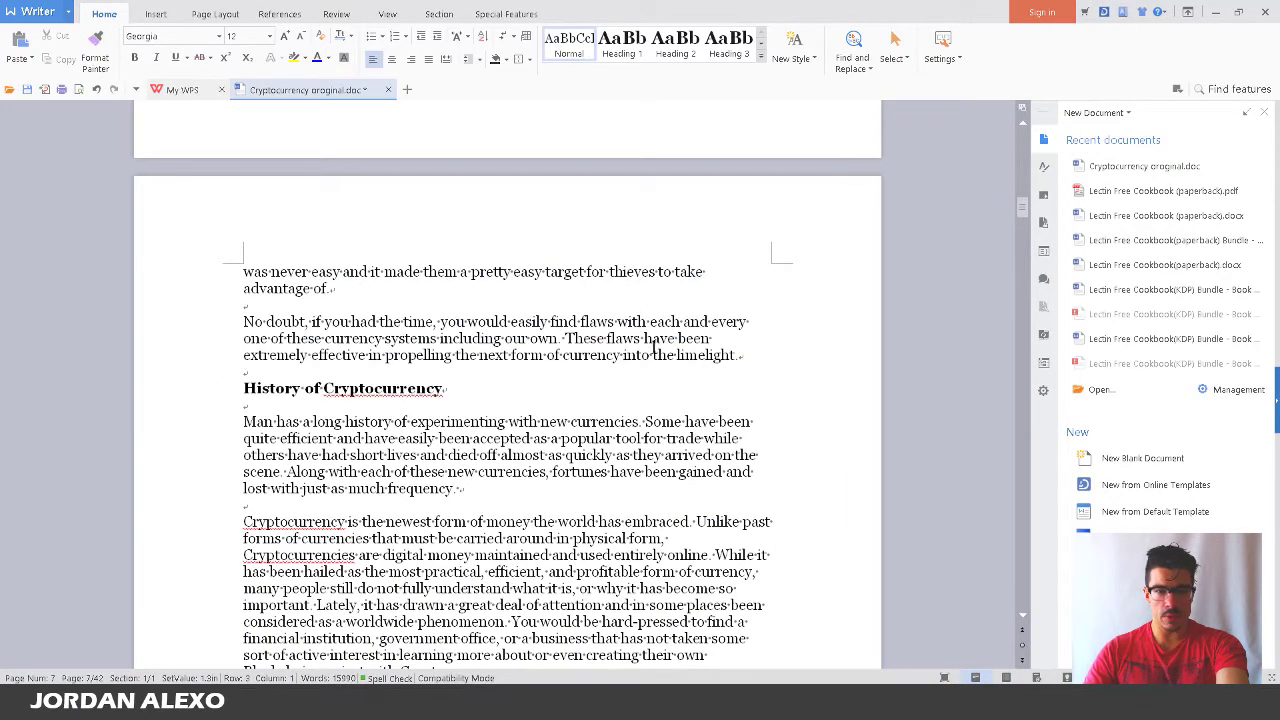
triple_click(508, 393)
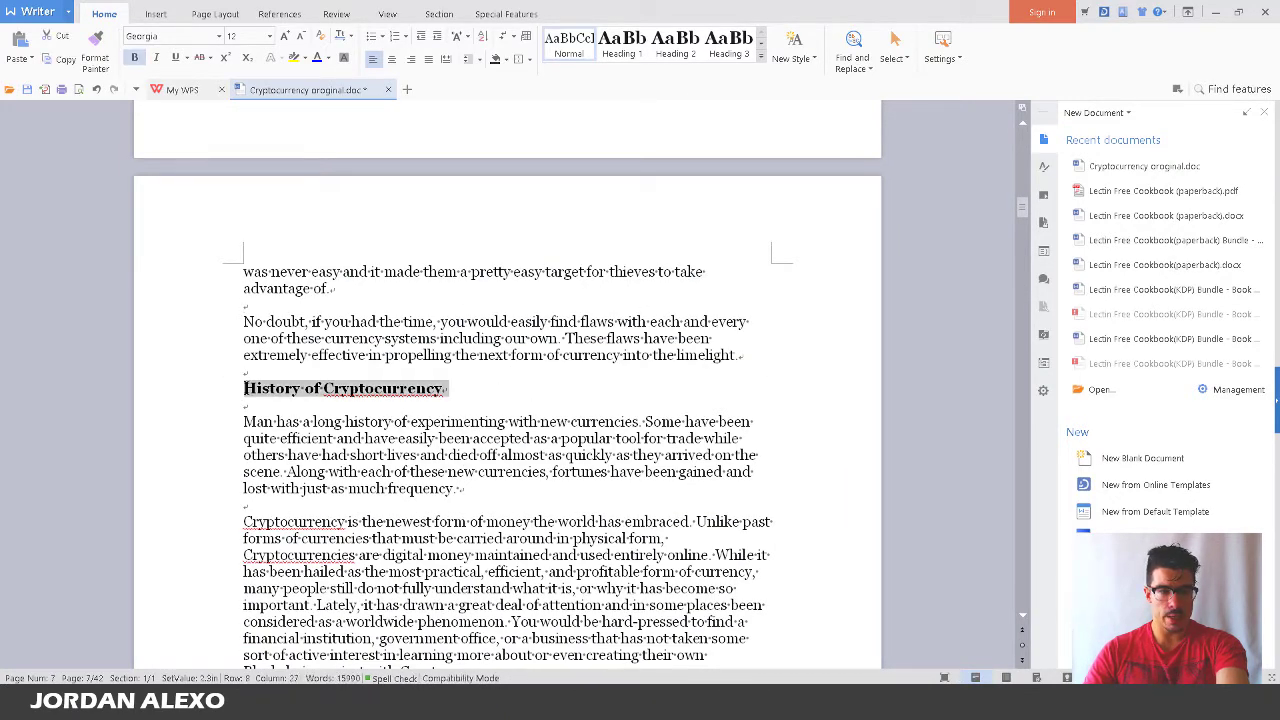
click(672, 45)
click(675, 428)
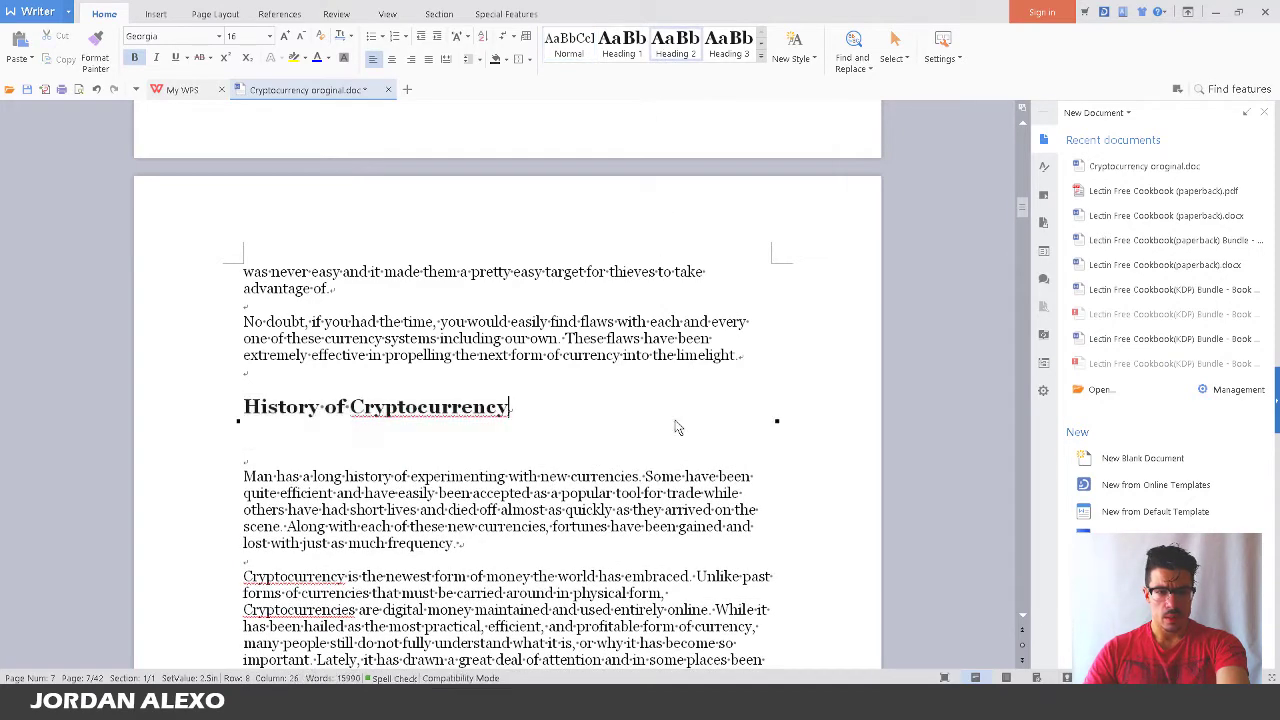
key(Delete)
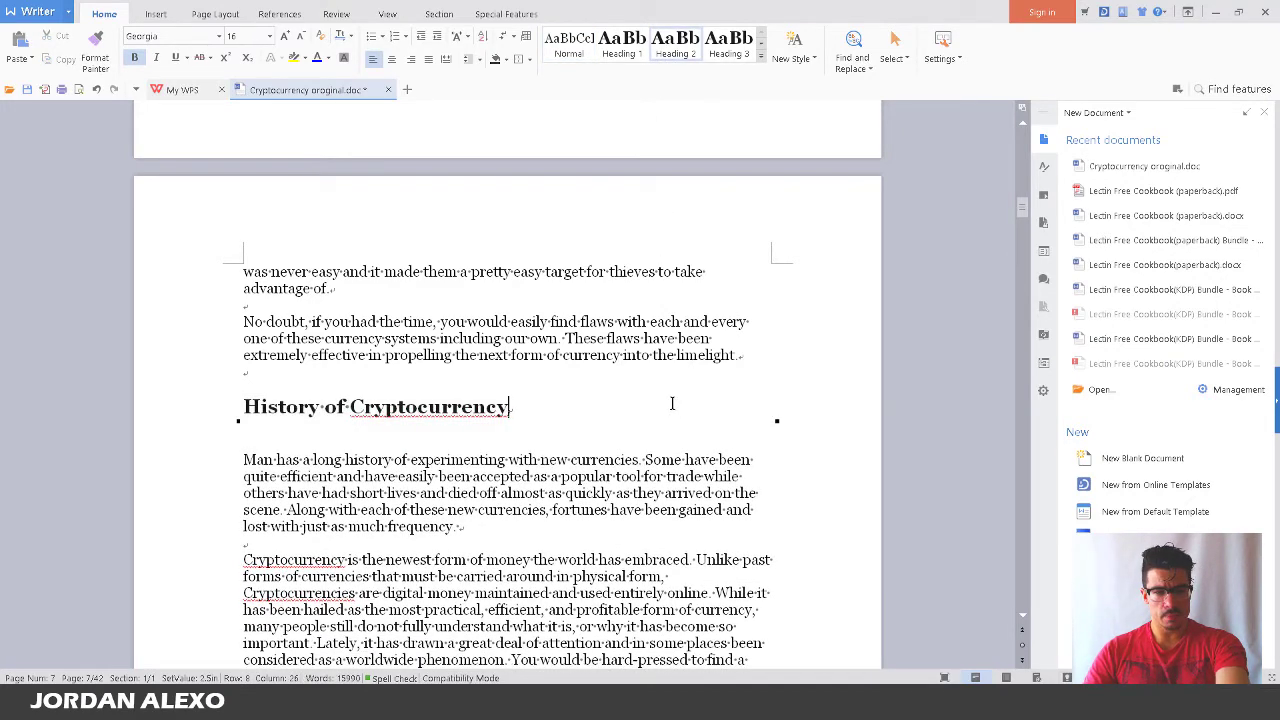
key(Delete)
key(ctrl+z)
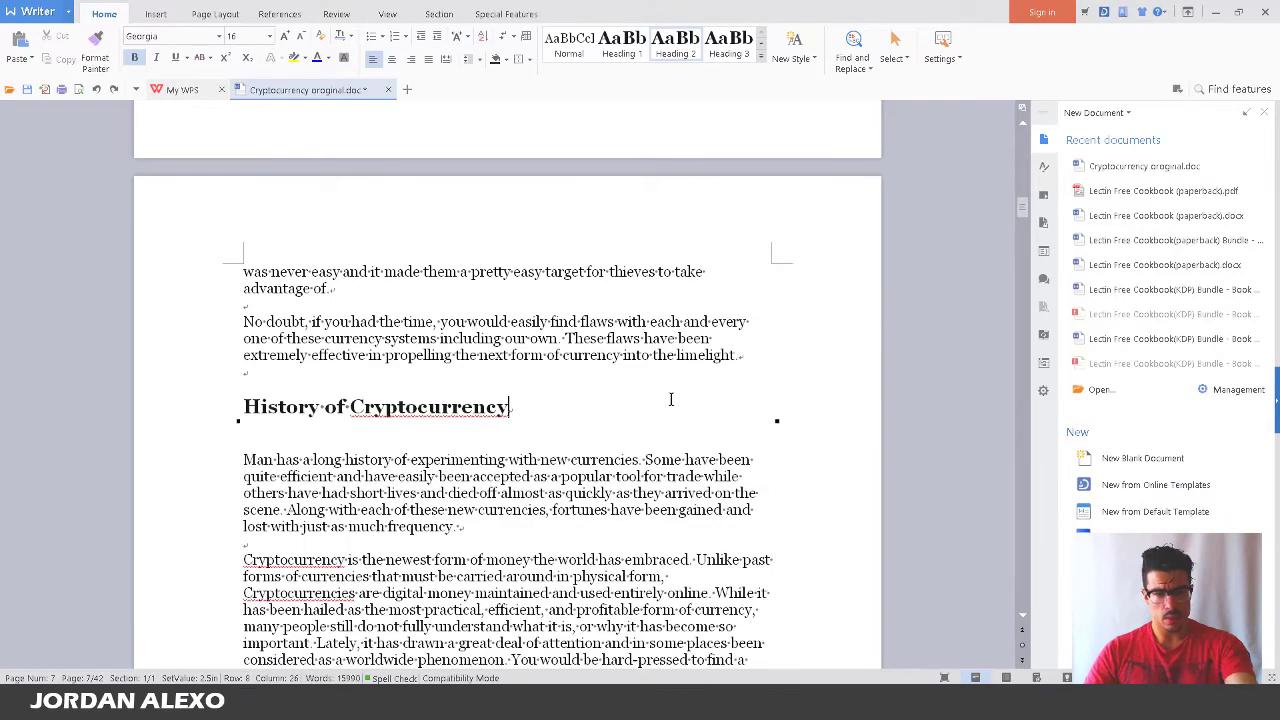
scroll(337, 334, down, 1)
click(296, 328)
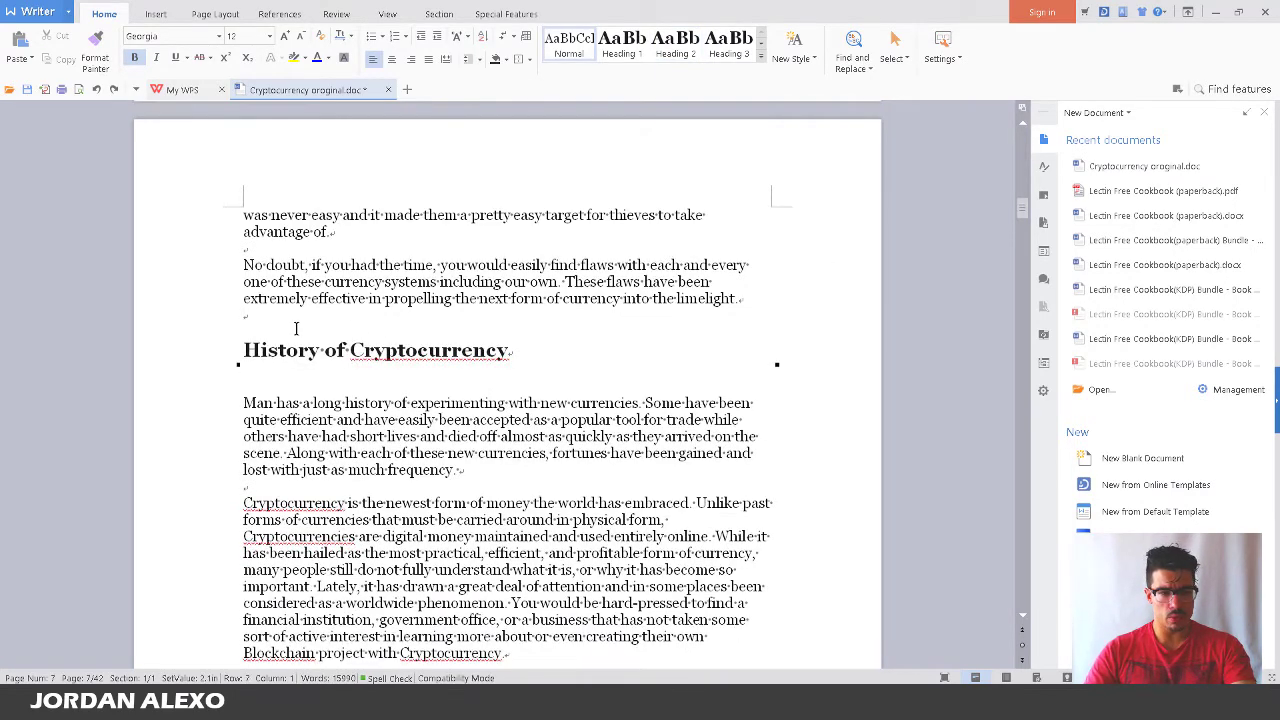
drag(488, 352, 267, 352)
Delete the trailing spaces at the end of the History of Cryptocurrency paragraphs ending in "frequency.", "centuries." and "accomplish."
scroll(651, 338, down, 2)
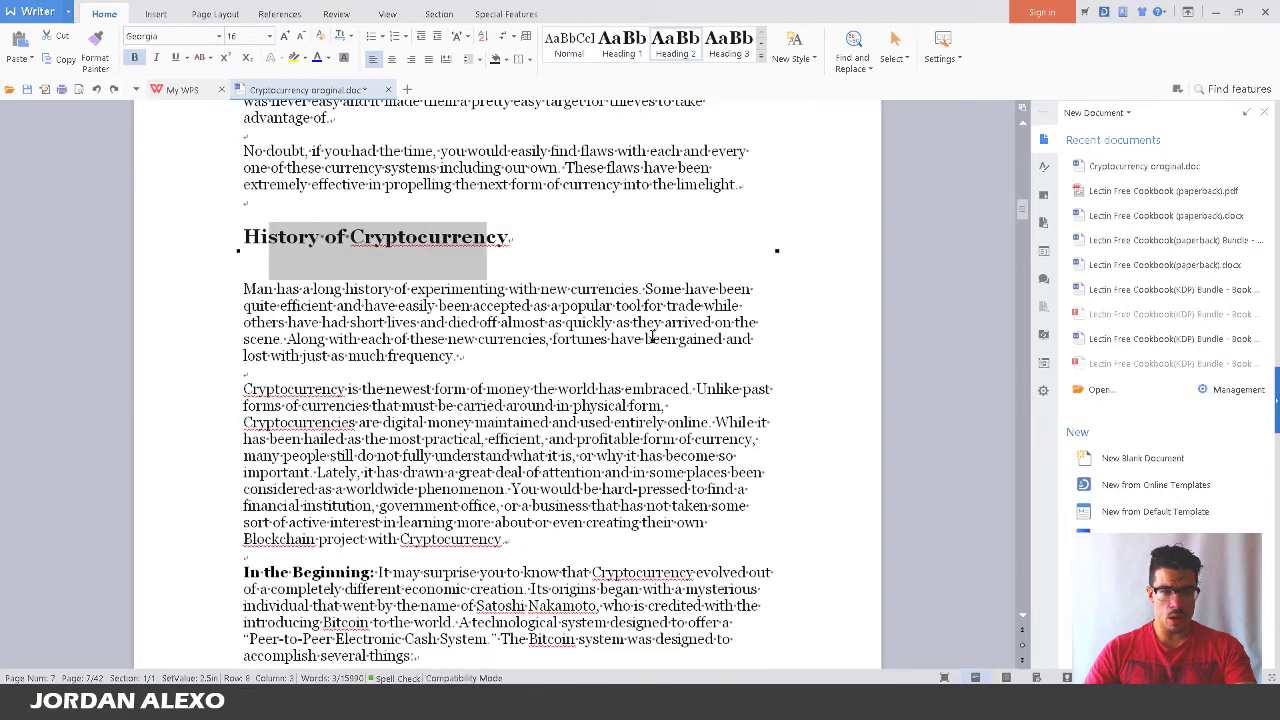
click(584, 343)
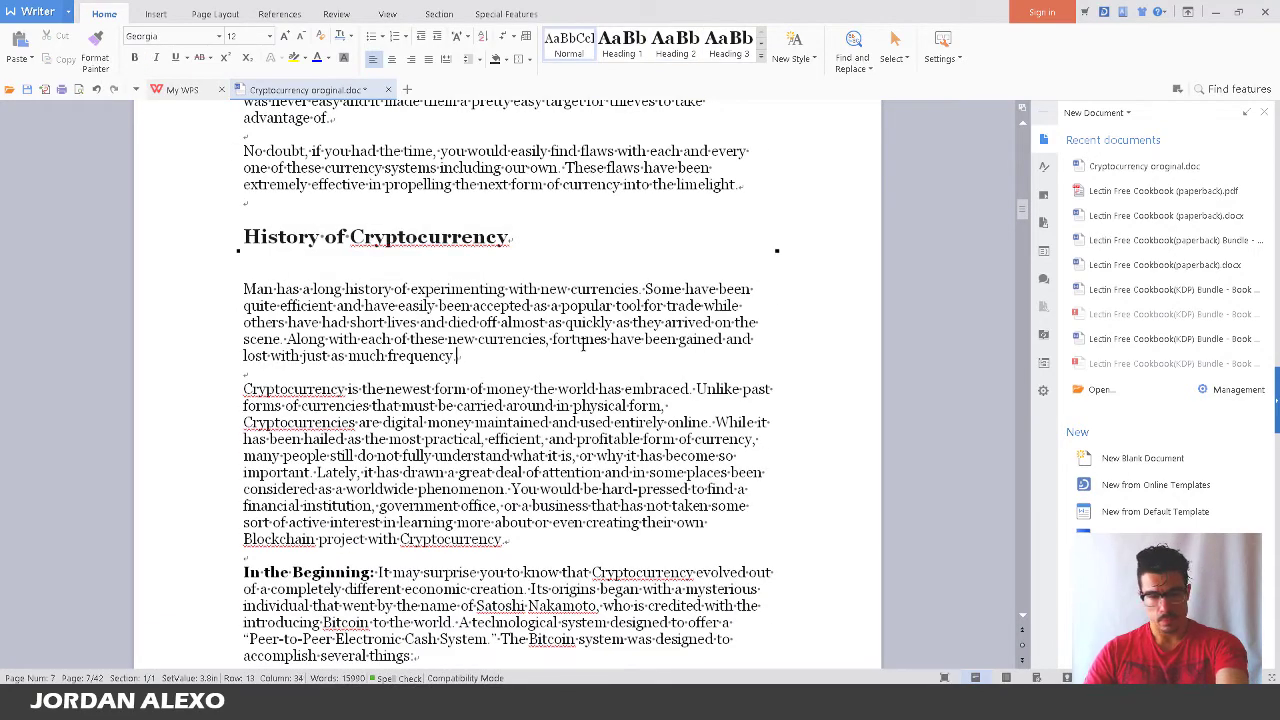
click(517, 537)
scroll(537, 470, down, 3)
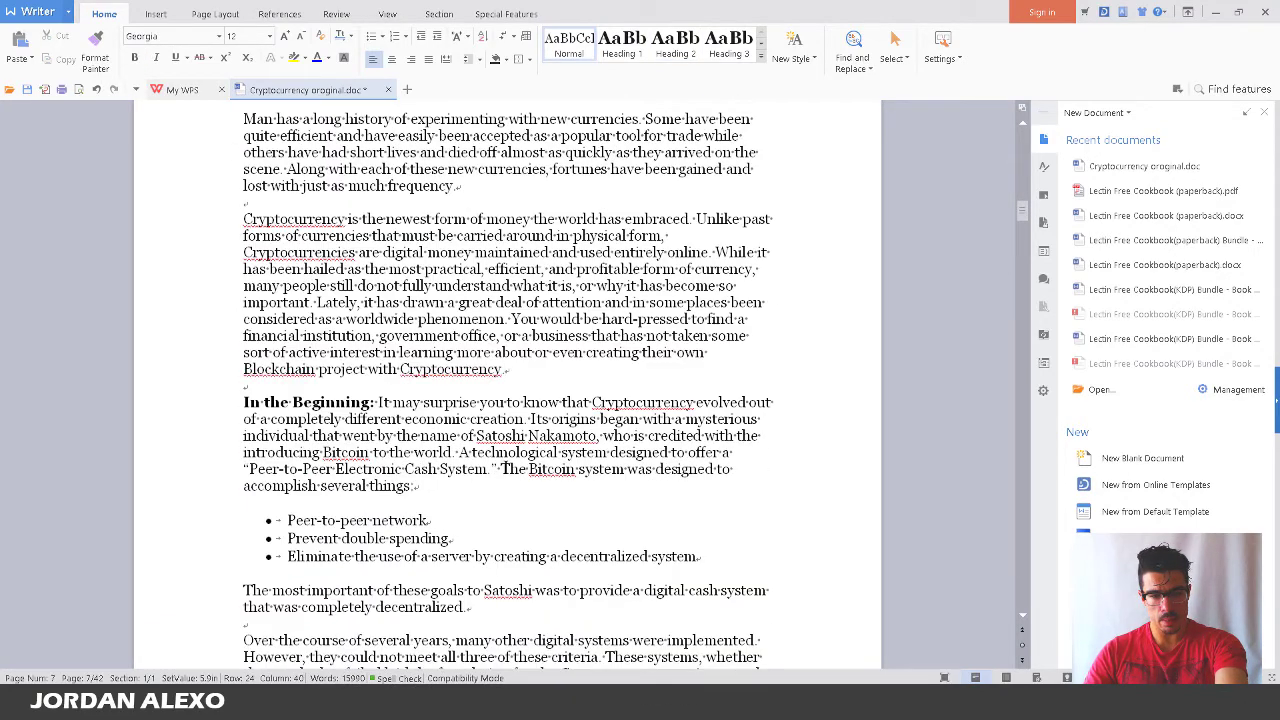
scroll(494, 489, down, 4)
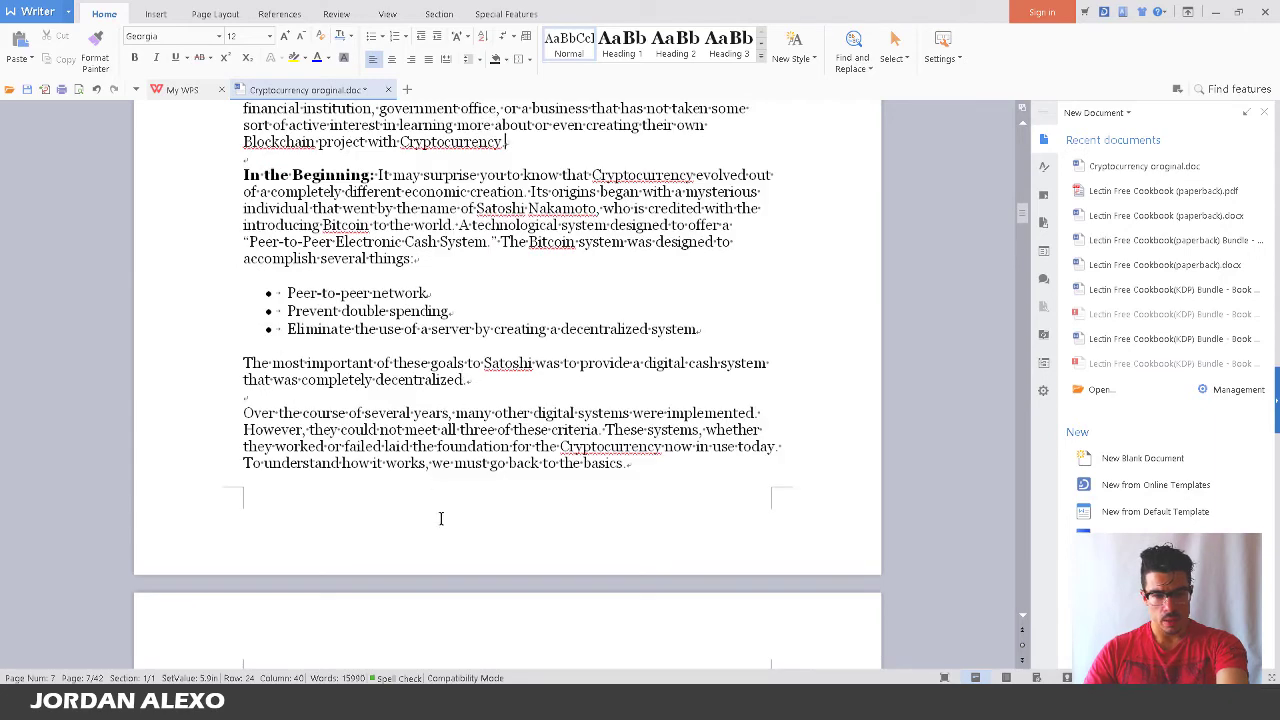
scroll(532, 399, down, 7)
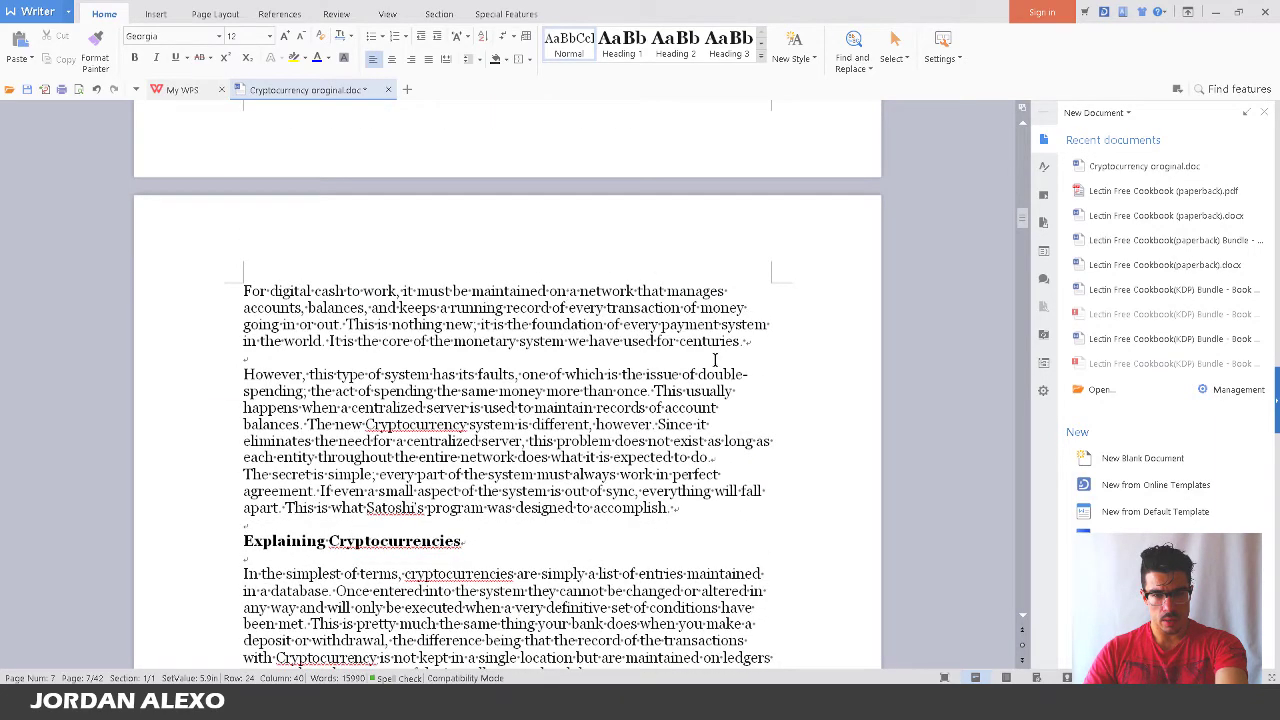
click(750, 340)
click(718, 512)
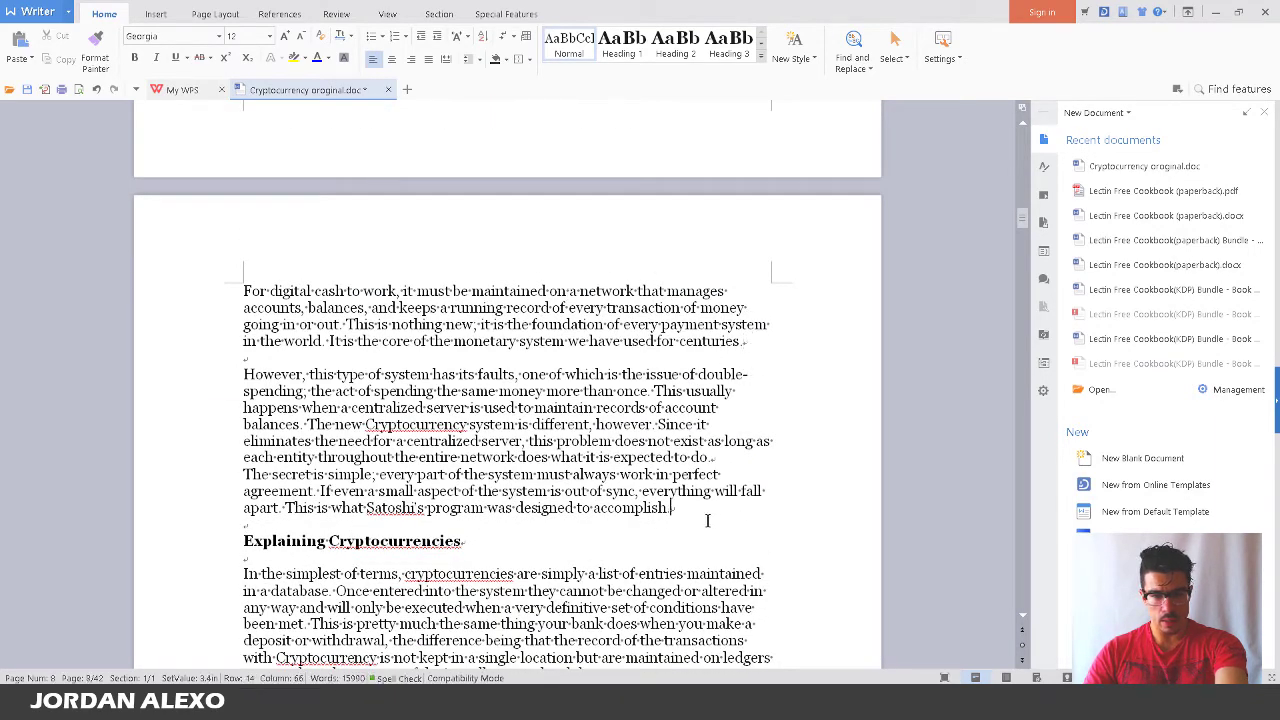
Examine the "Explaining Cryptocurrencies" and "Bitcoin" subheadings and the empty lines around them
scroll(637, 455, down, 3)
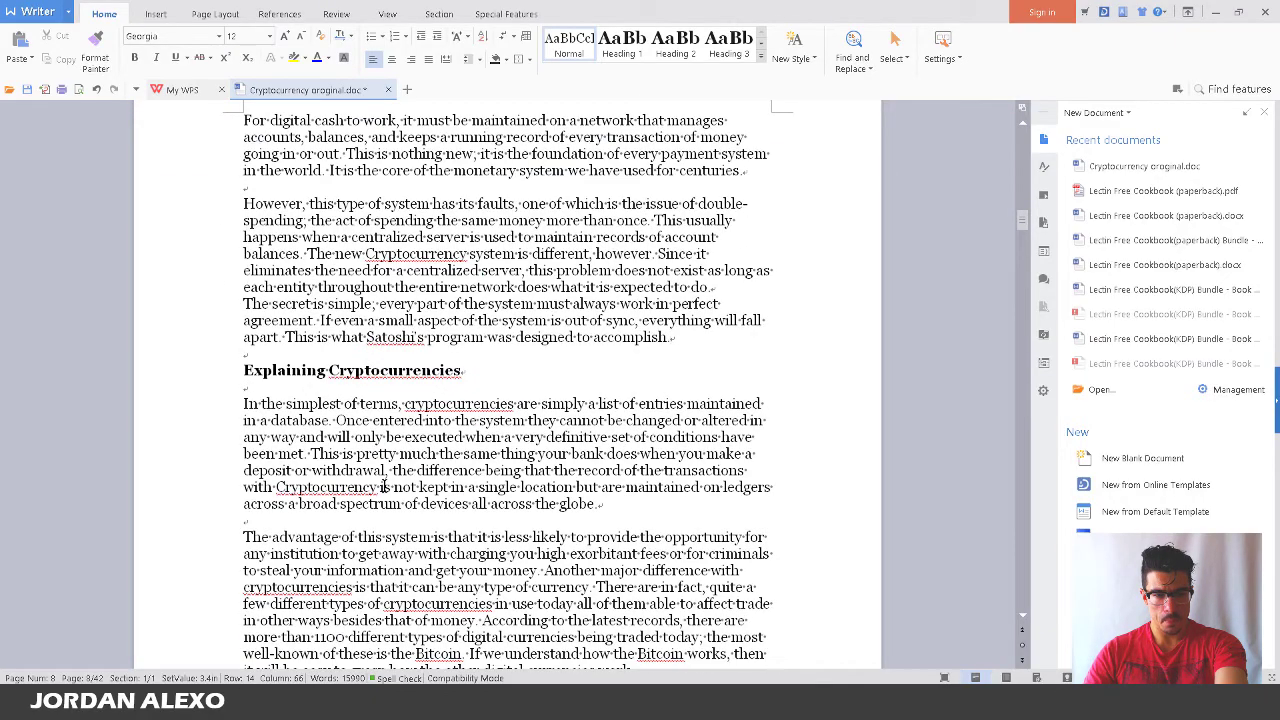
scroll(390, 470, down, 6)
scroll(397, 457, down, 8)
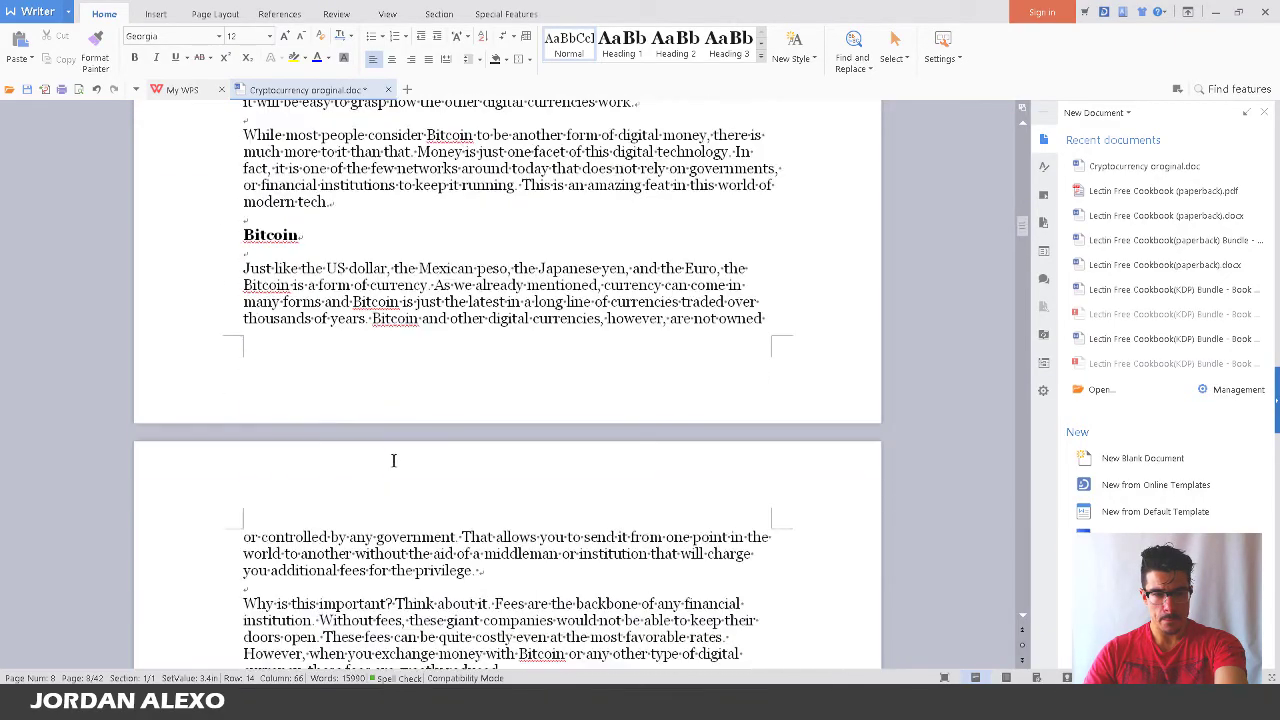
scroll(340, 326, up, 3)
click(269, 182)
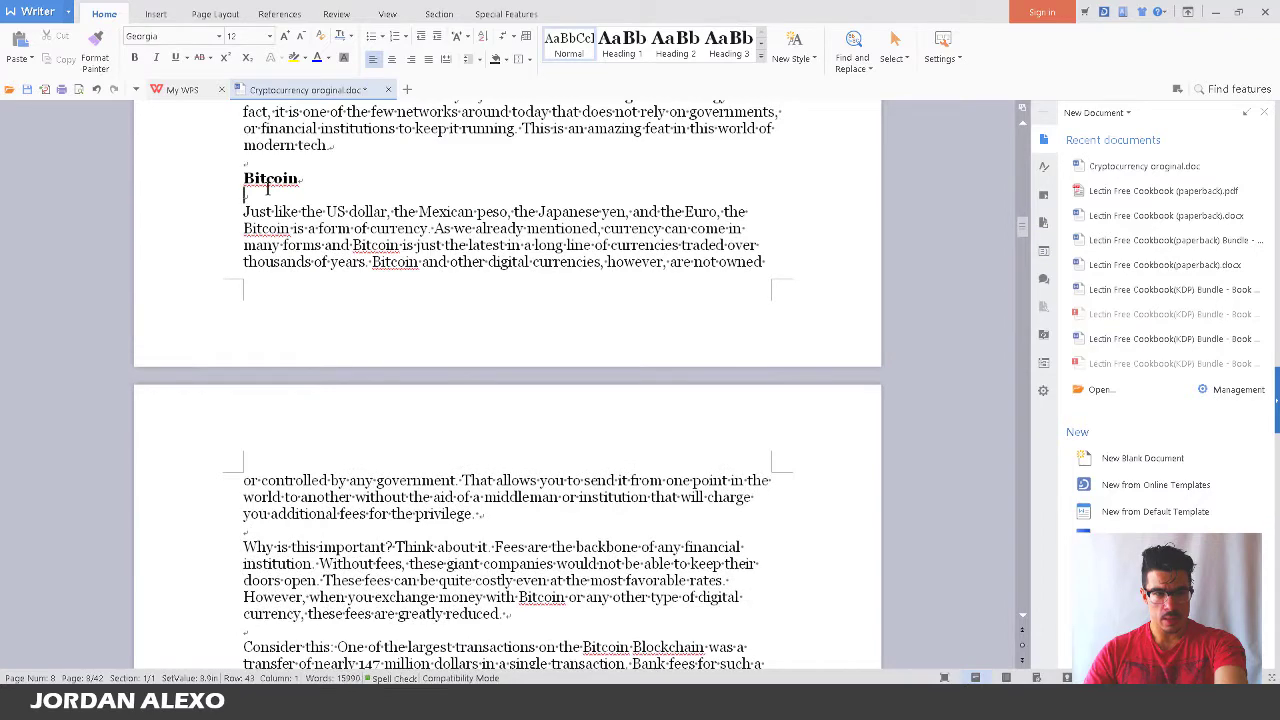
drag(512, 210, 306, 192)
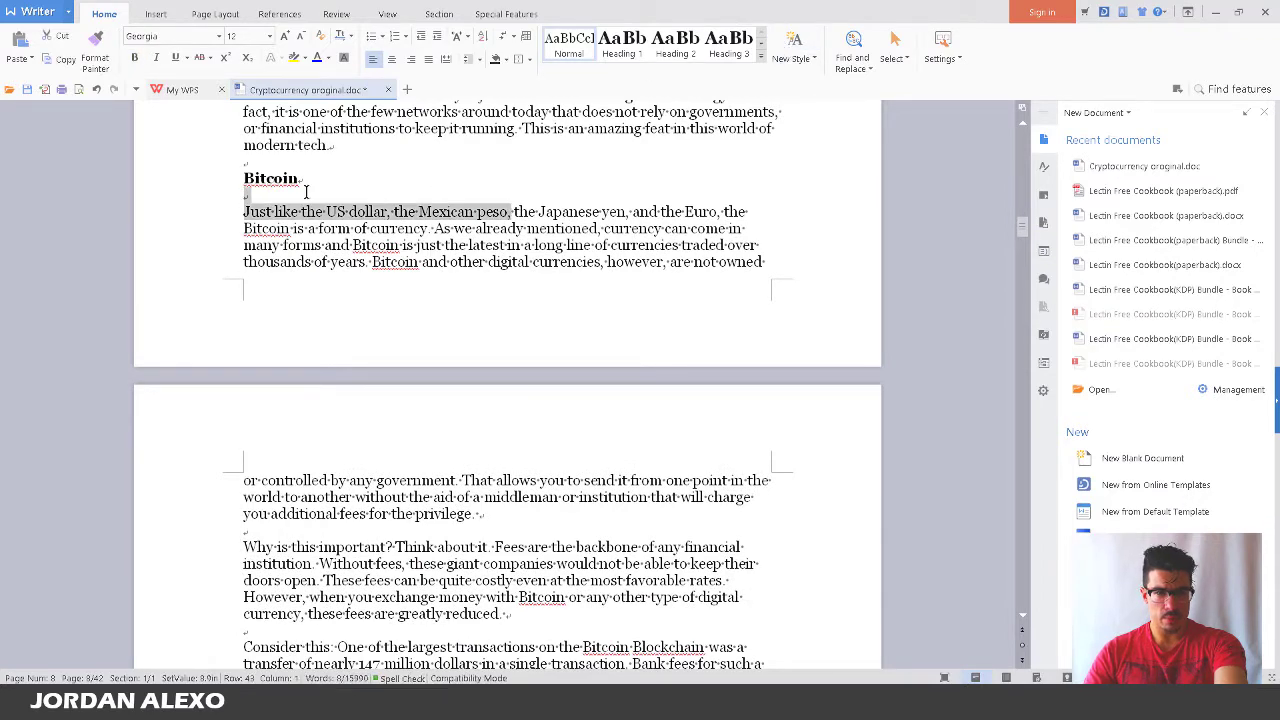
click(276, 178)
Delete the trailing spaces at the end of the Bitcoin section paragraphs ending in "privilege.", "reduced." and "as we know it."
scroll(383, 196, down, 1)
scroll(390, 196, down, 3)
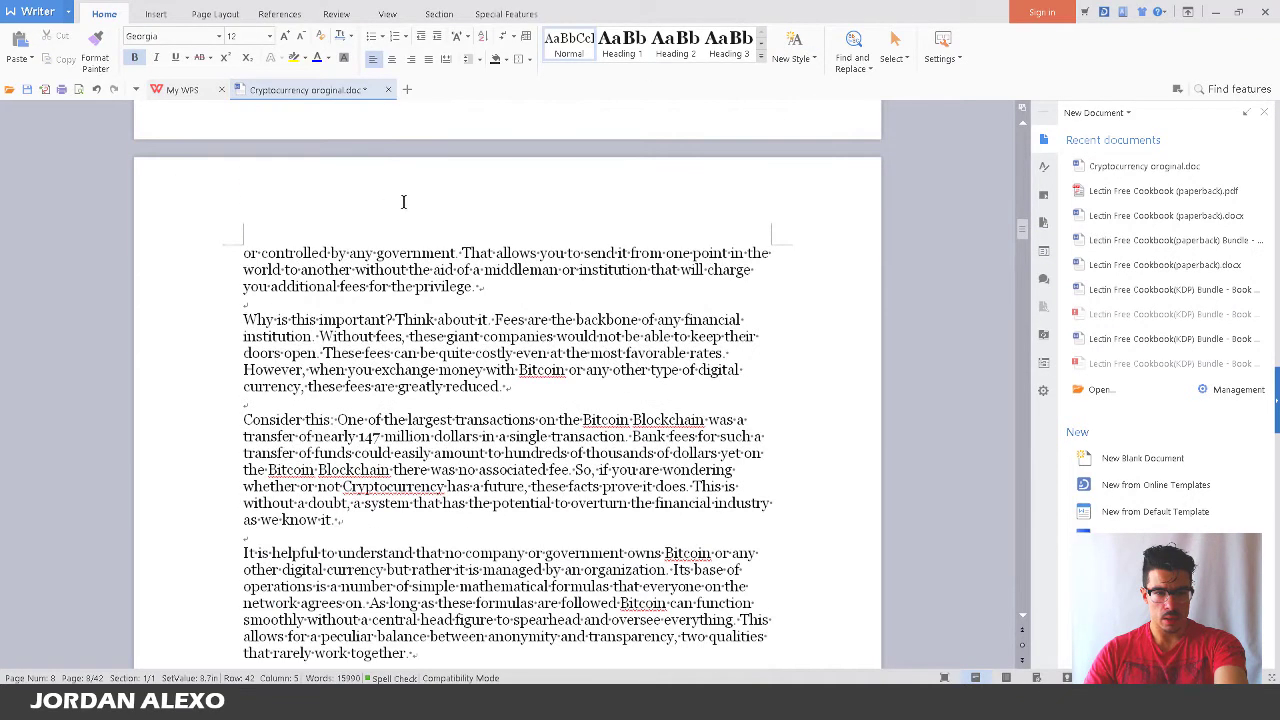
click(477, 288)
scroll(478, 293, down, 2)
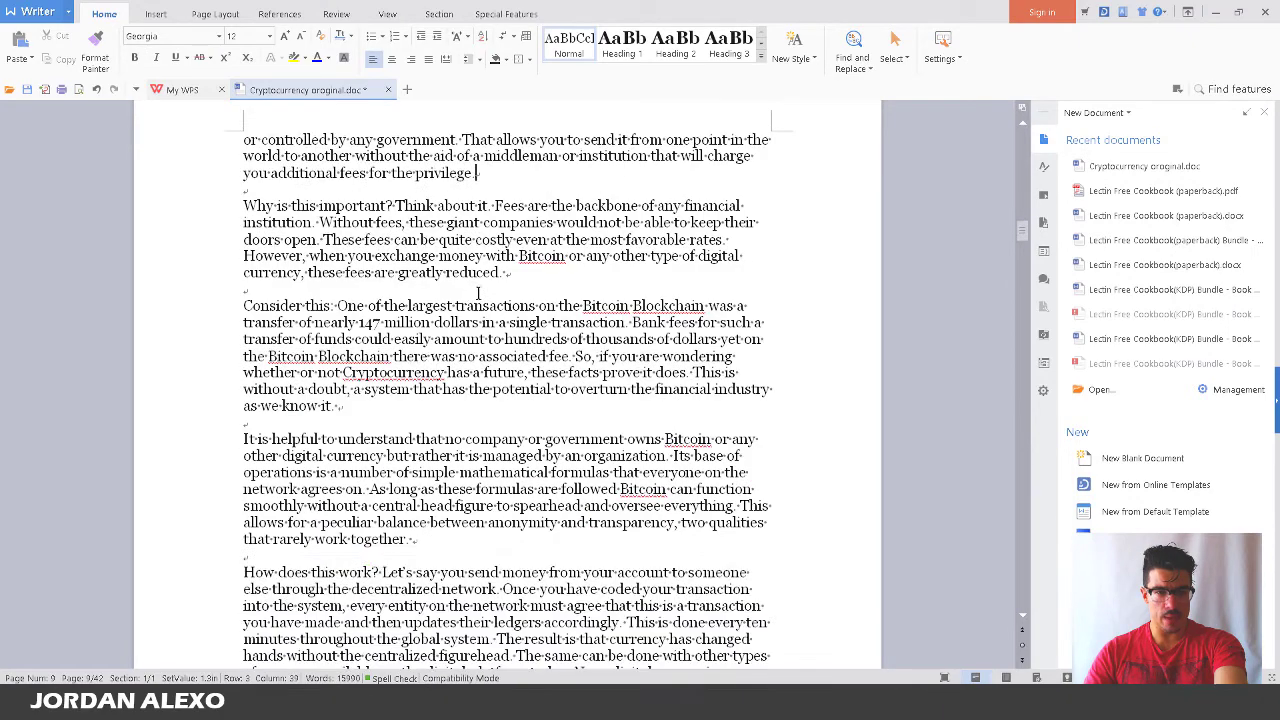
click(507, 274)
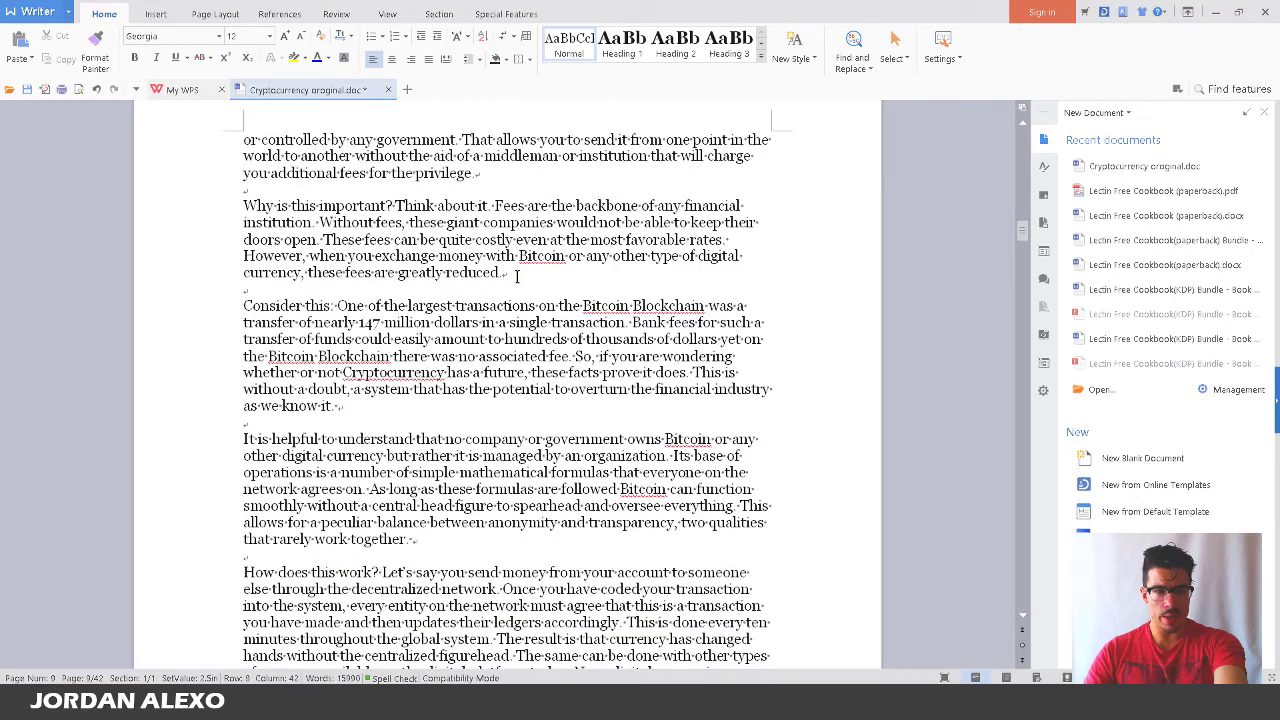
scroll(517, 277, down, 2)
key(Down)
key(Down)
key(Down)
key(Down)
key(Down)
key(Down)
key(Down)
key(Down)
scroll(512, 297, down, 3)
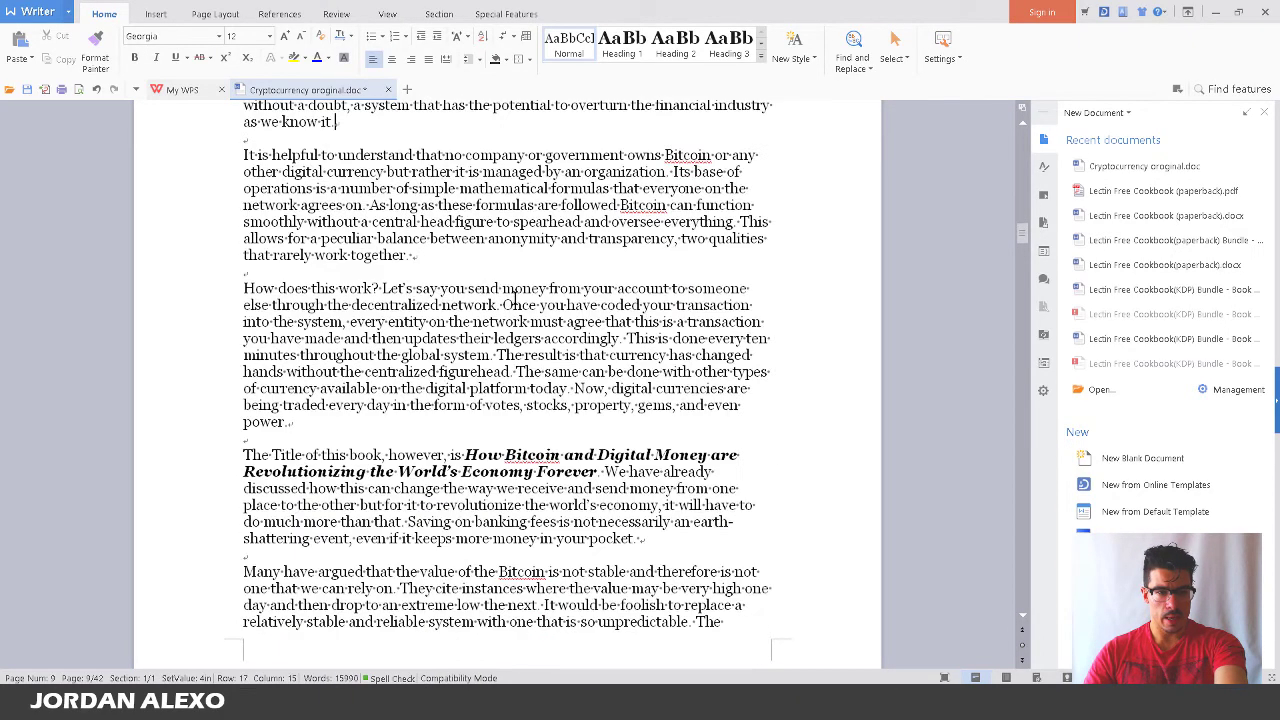
Delete the trailing spaces after "rarely work together." and "money in your pocket." in the Bitcoin section
click(528, 255)
scroll(521, 272, down, 3)
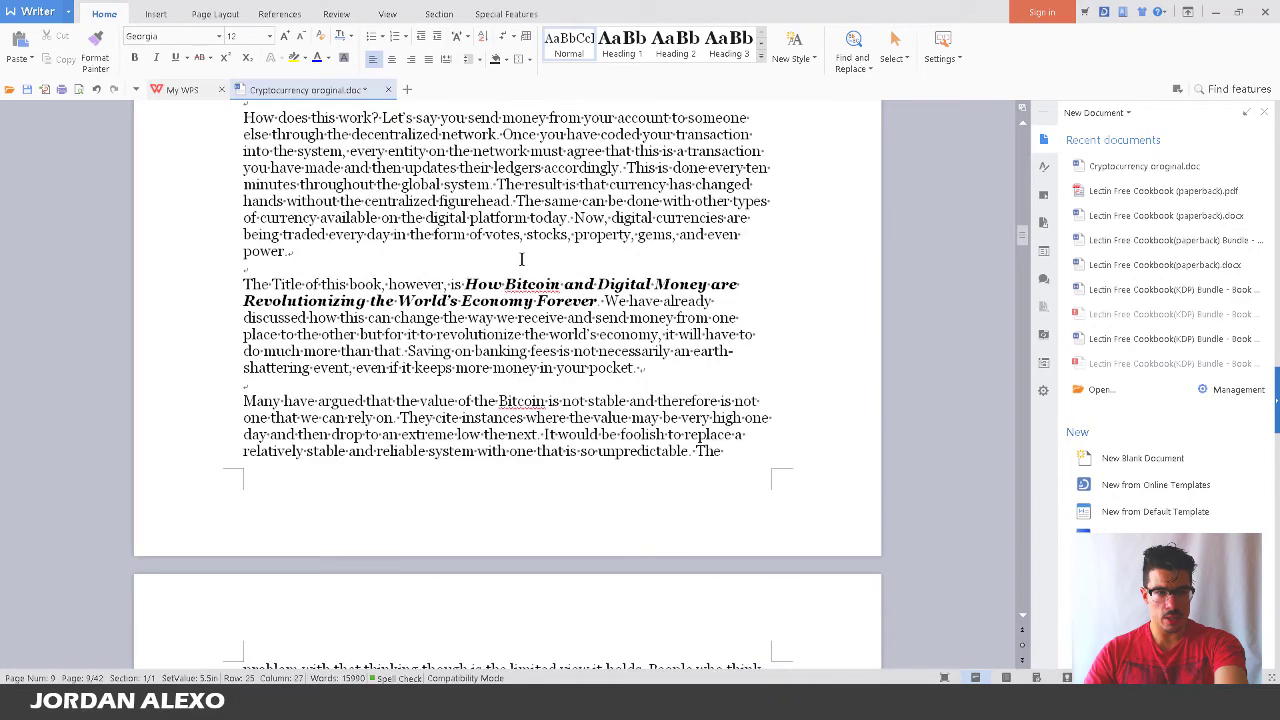
click(521, 259)
scroll(744, 376, down, 3)
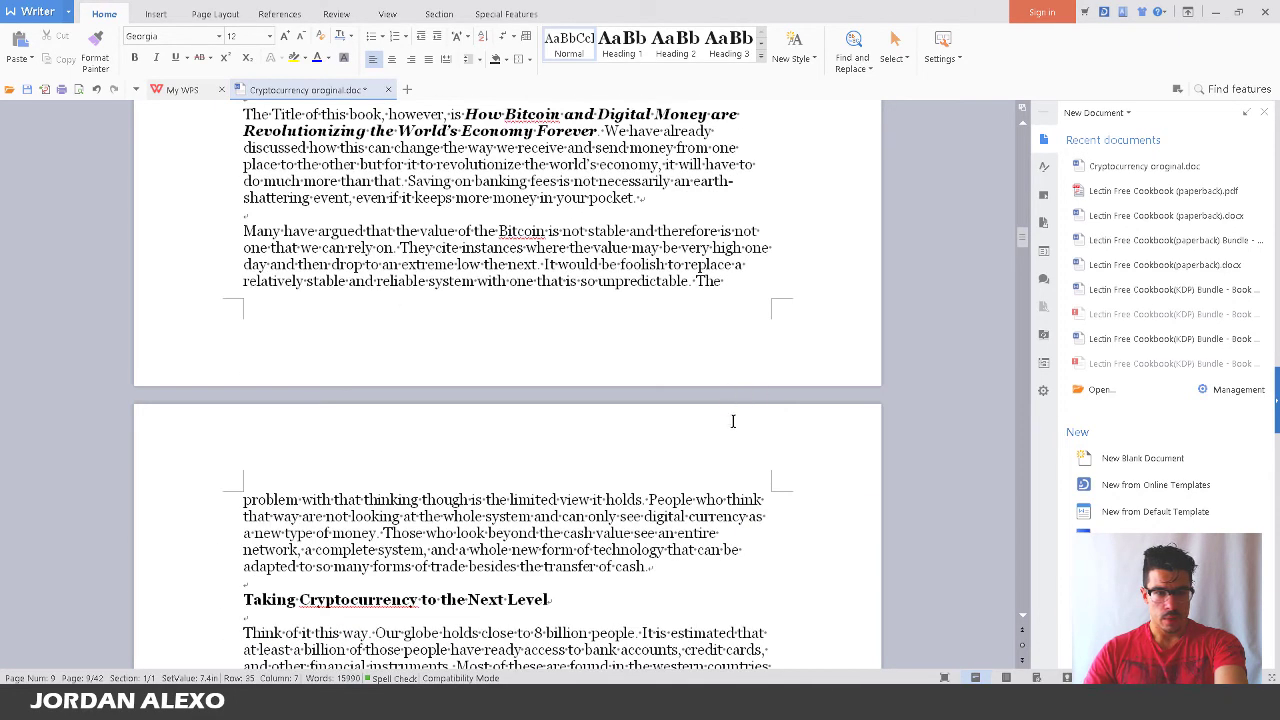
scroll(732, 421, up, 1)
click(687, 252)
Delete the trailing space after "monetary investments." in the "How are People Using Bitcoin Today?" section
scroll(698, 318, down, 3)
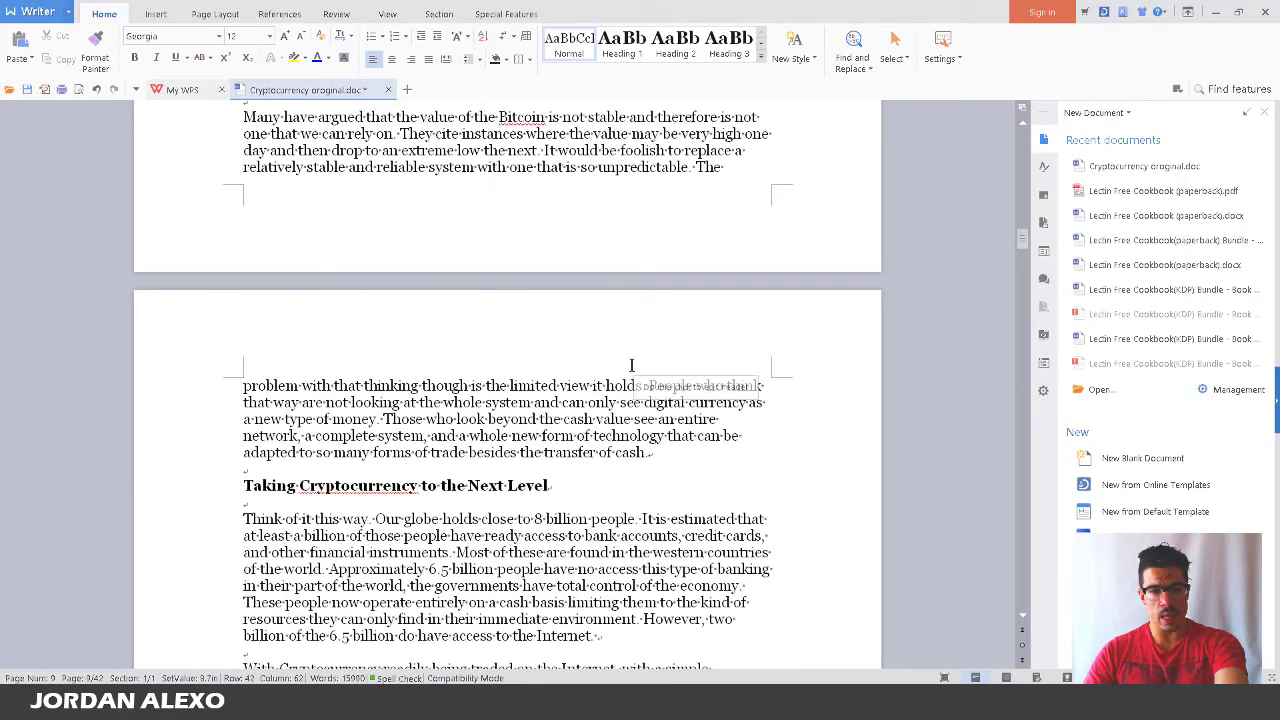
scroll(631, 370, down, 5)
scroll(629, 376, down, 2)
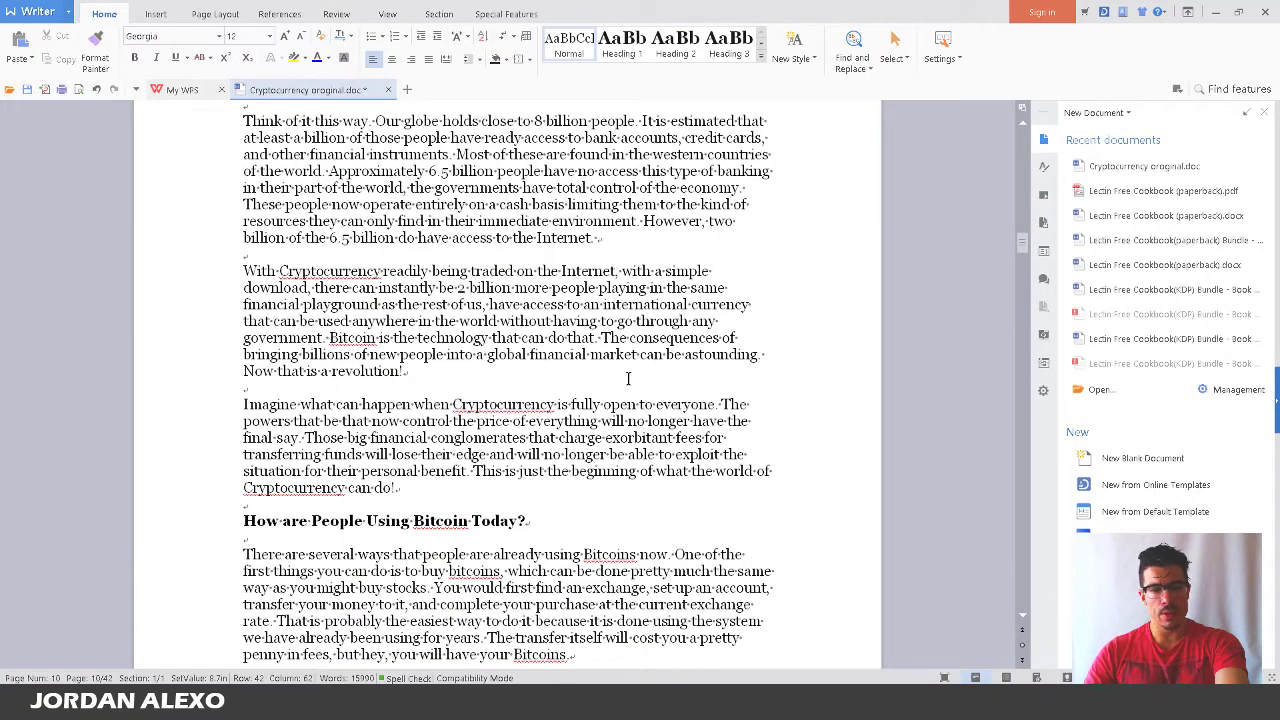
scroll(626, 382, down, 2)
scroll(624, 387, down, 3)
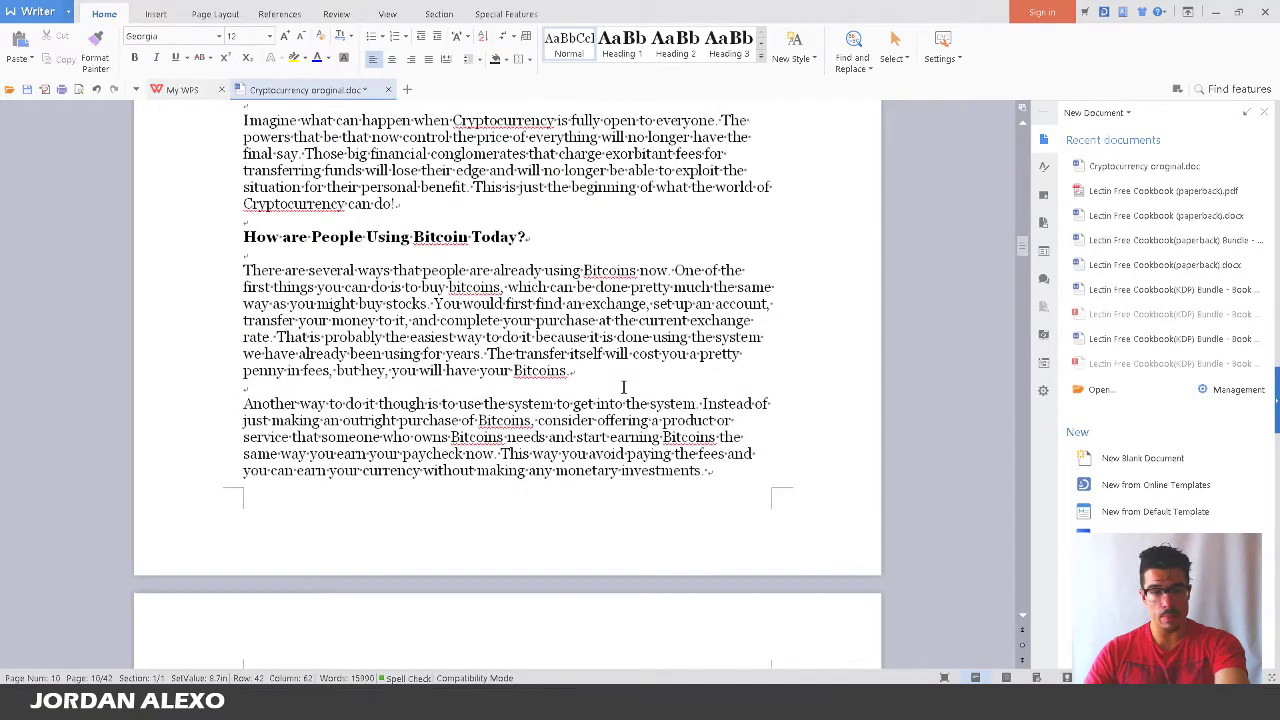
scroll(623, 387, down, 1)
scroll(709, 413, down, 3)
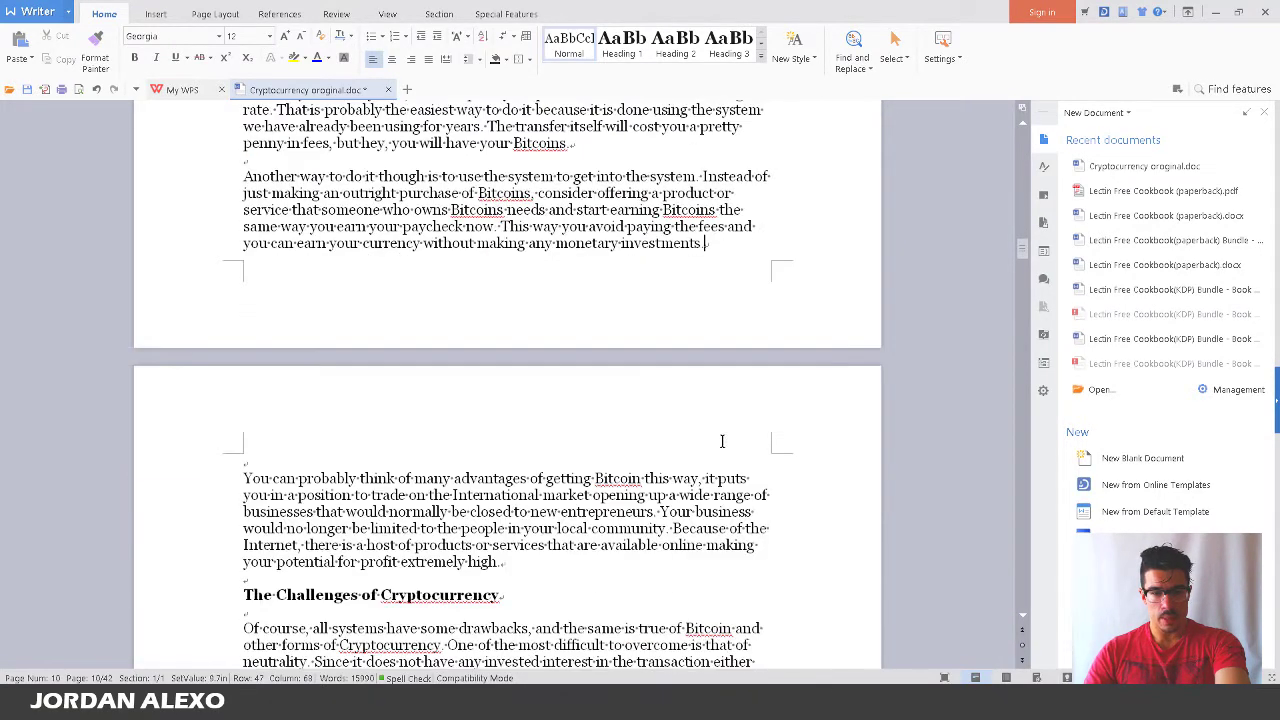
Delete the trailing spaces around the Financial Integration section after "has no future.", "commercial conglomerates." and "harvested crop."
scroll(585, 600, down, 5)
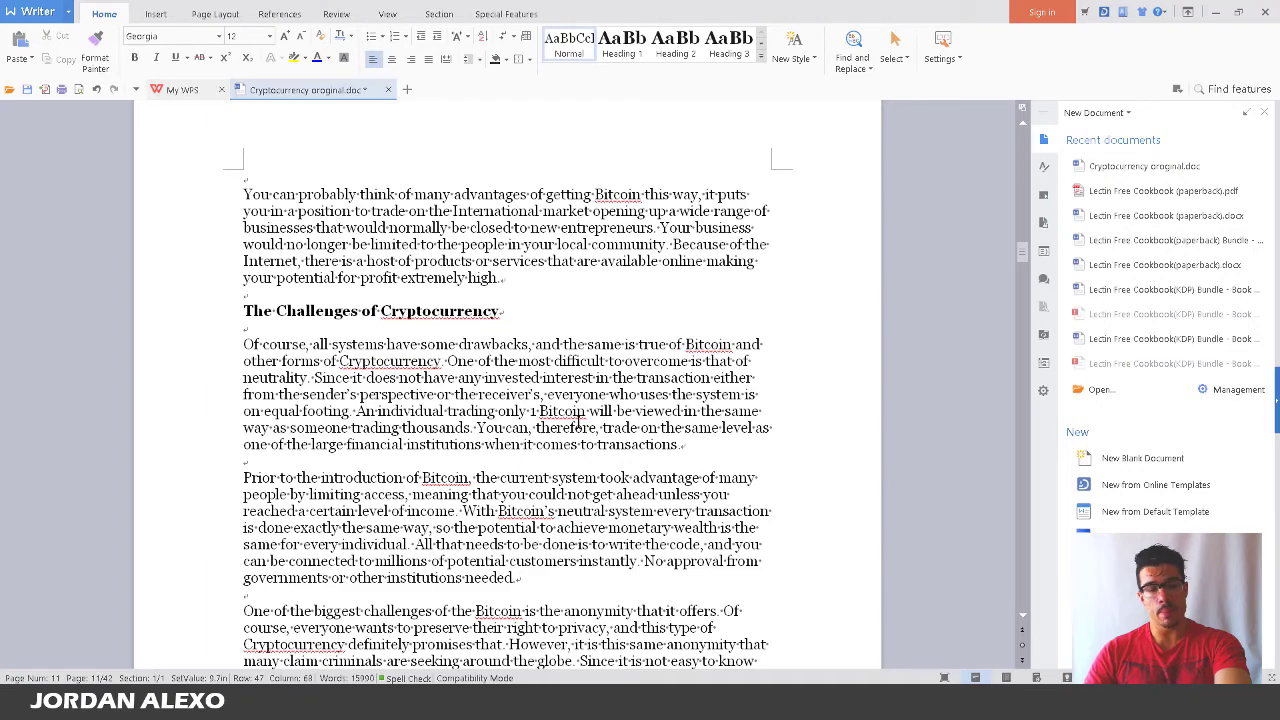
scroll(578, 421, down, 6)
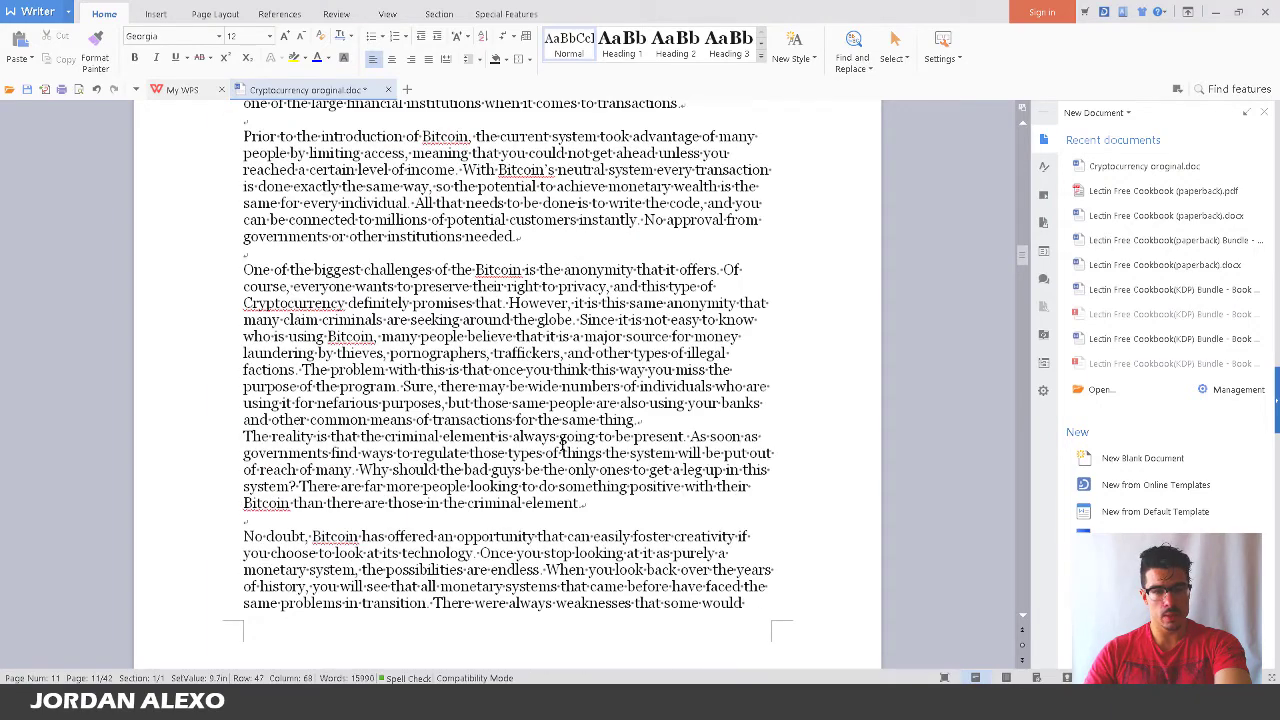
scroll(562, 444, down, 10)
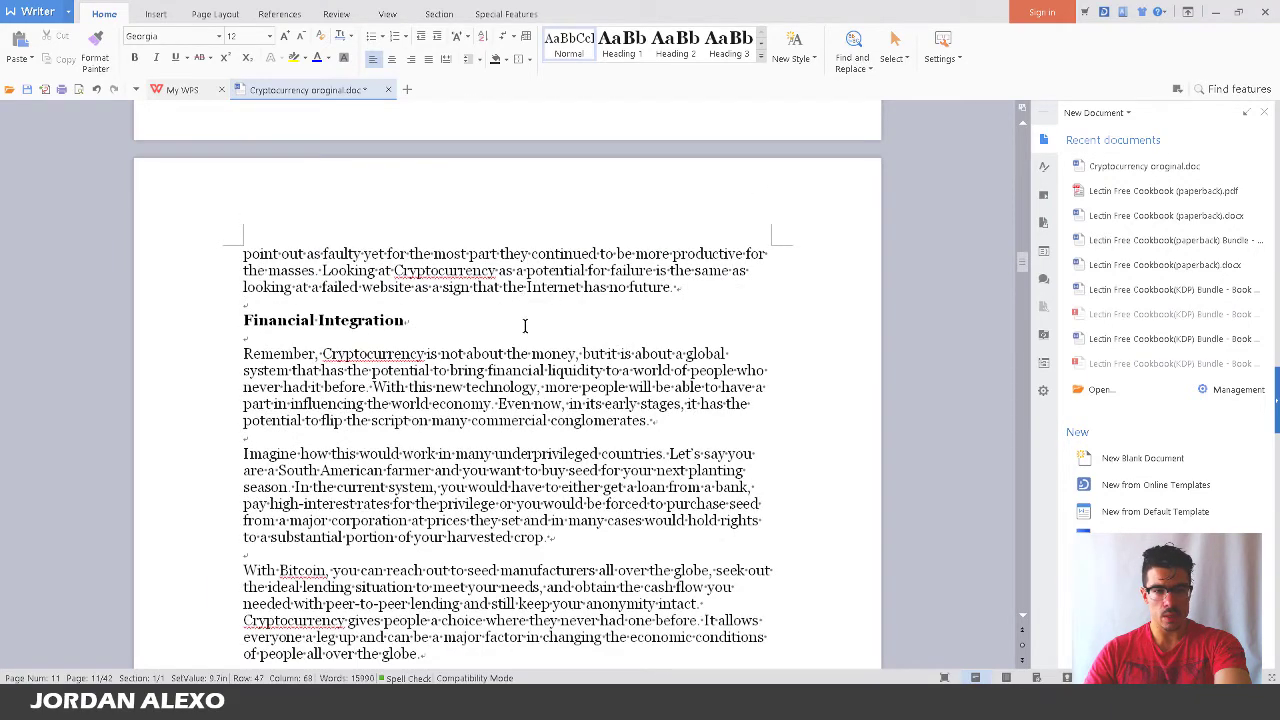
click(680, 288)
scroll(680, 290, down, 2)
click(727, 308)
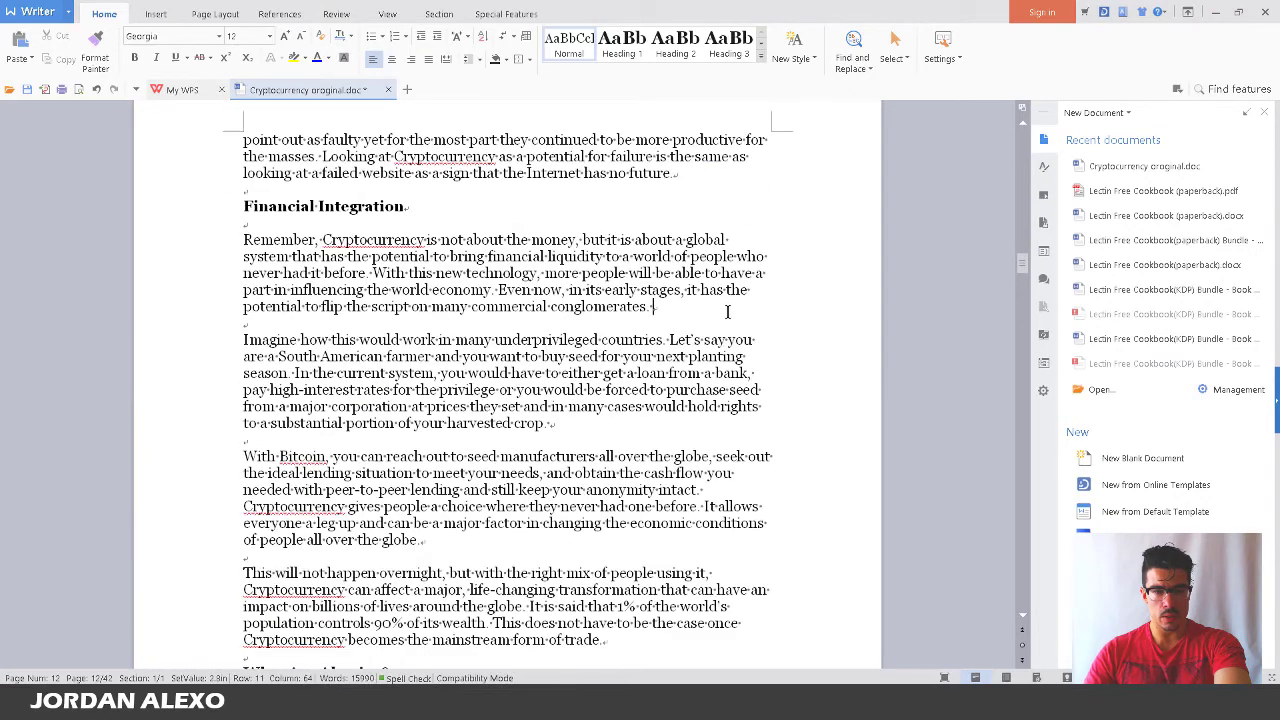
scroll(727, 312, down, 3)
click(681, 258)
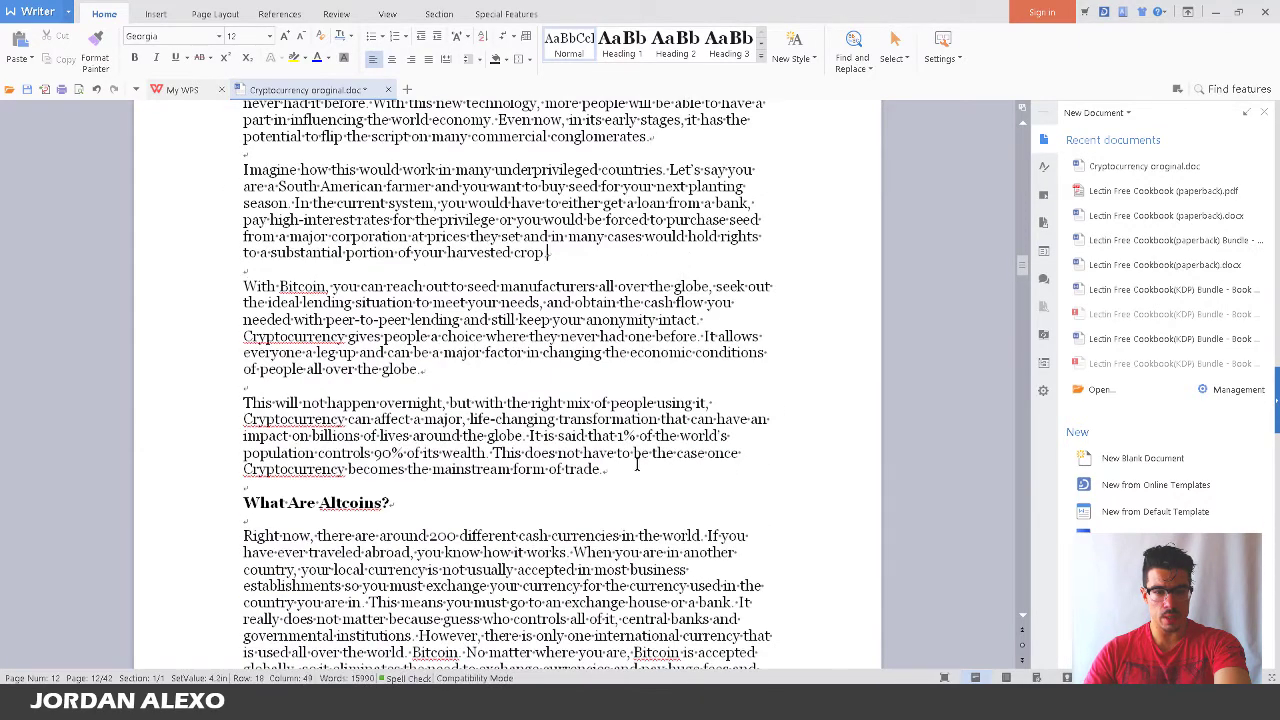
scroll(588, 425, down, 3)
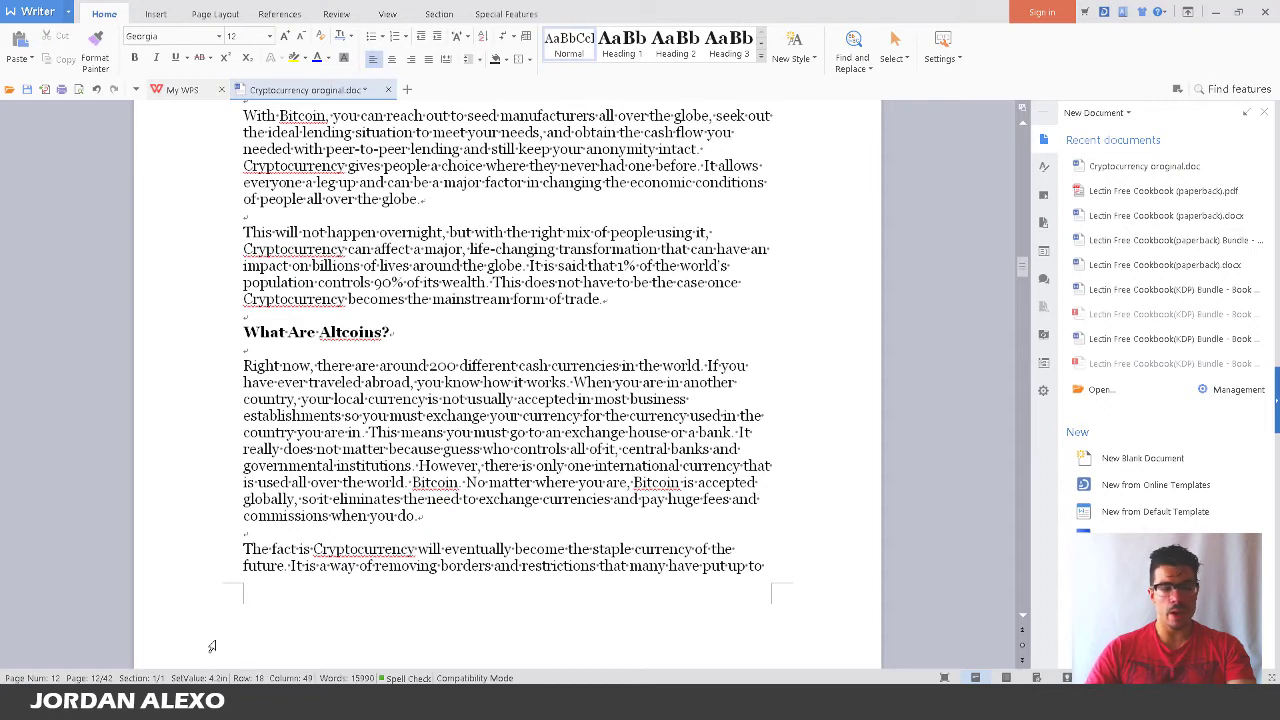
Switch to Chrome and bring up the Pixabay page of Cryptocurrency images
mouse_move(142, 703)
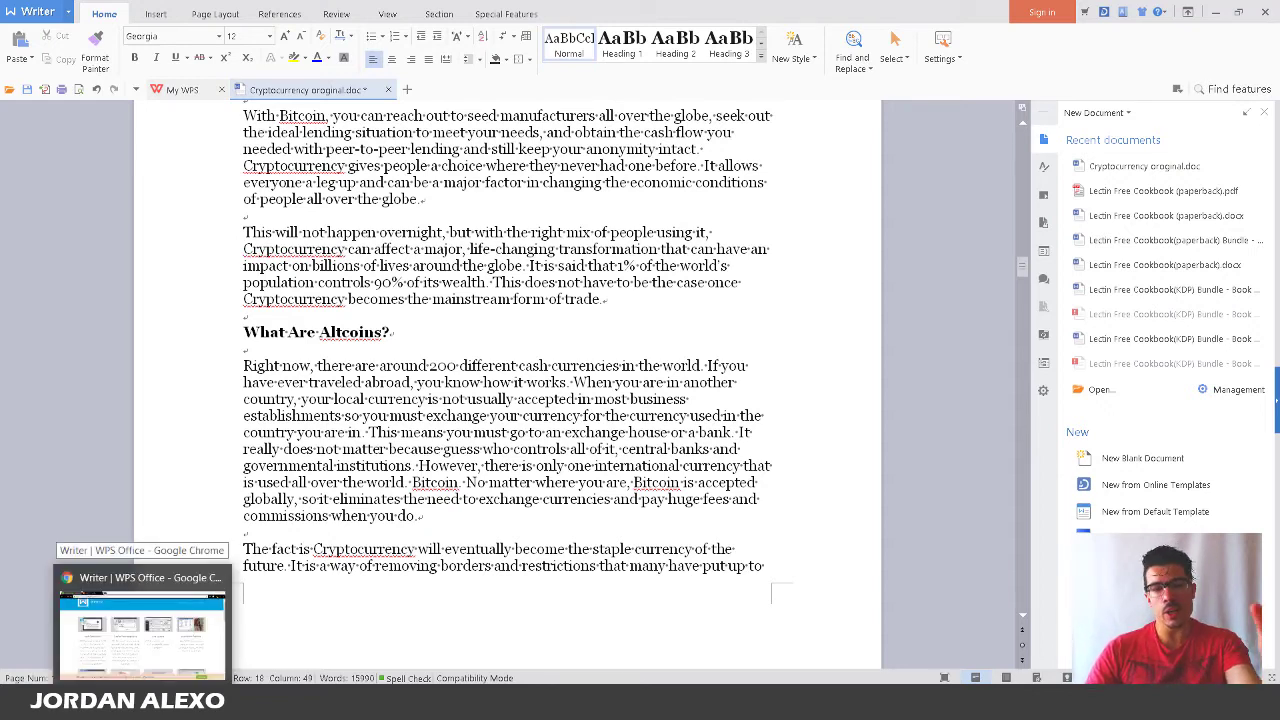
click(160, 643)
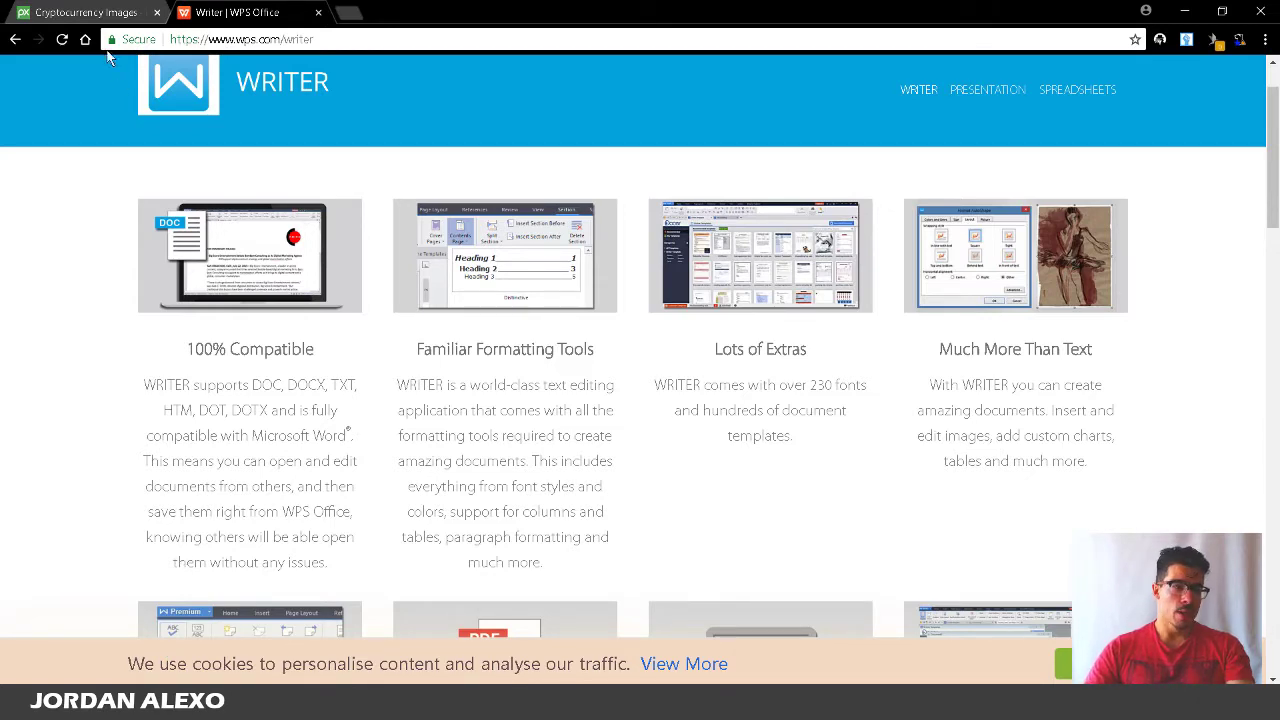
click(88, 12)
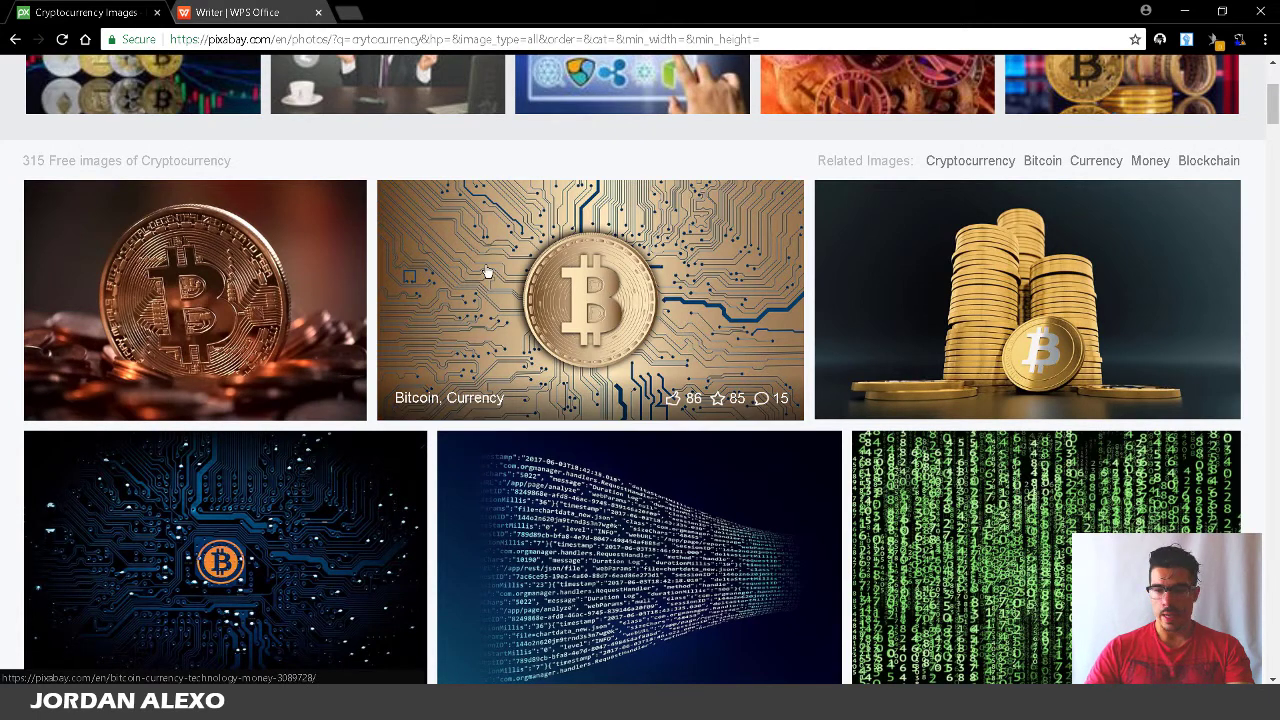
Browse the Cryptocurrency image results and open the photo of a gold Bitcoin lying on a pile of blurred coins
scroll(429, 375, down, 7)
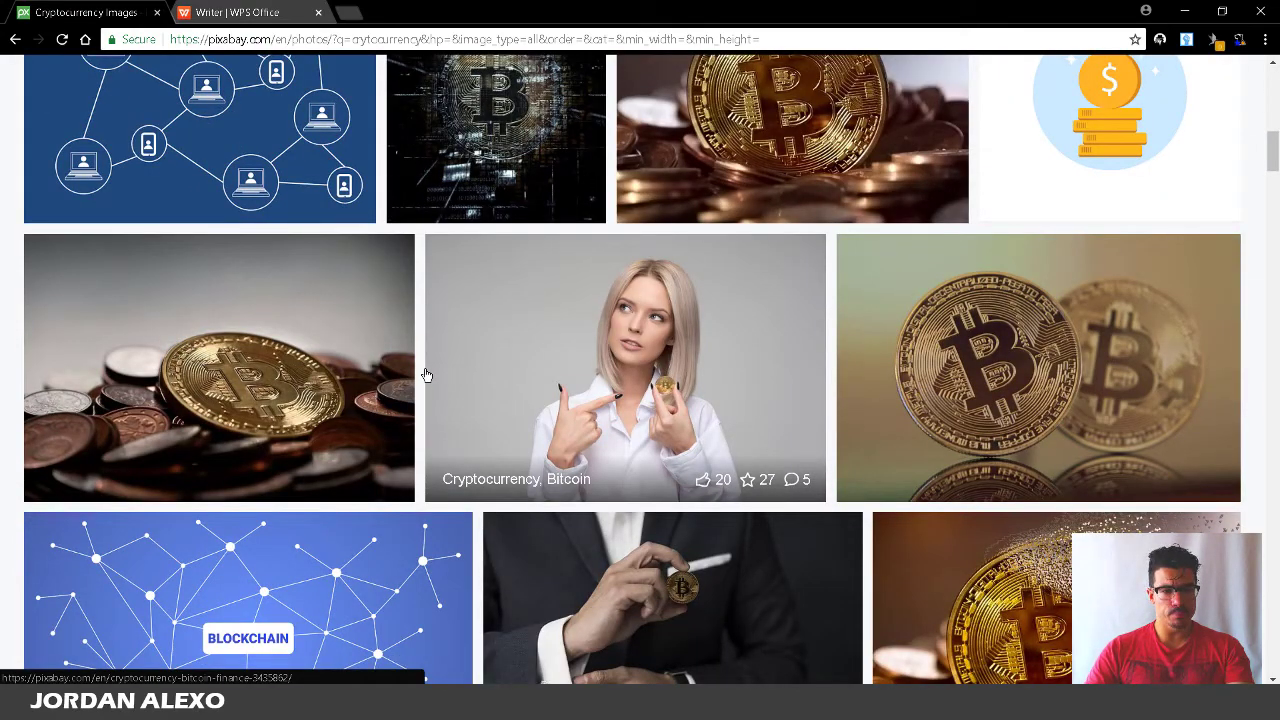
click(292, 357)
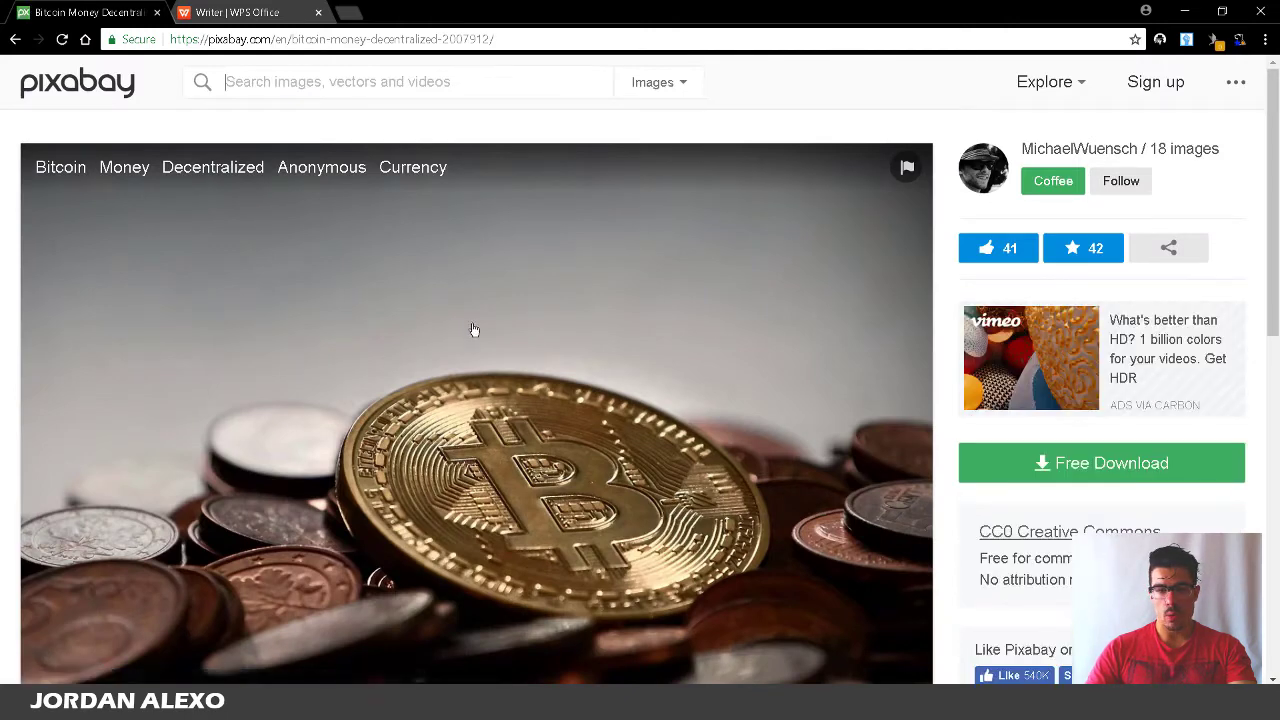
scroll(474, 330, down, 2)
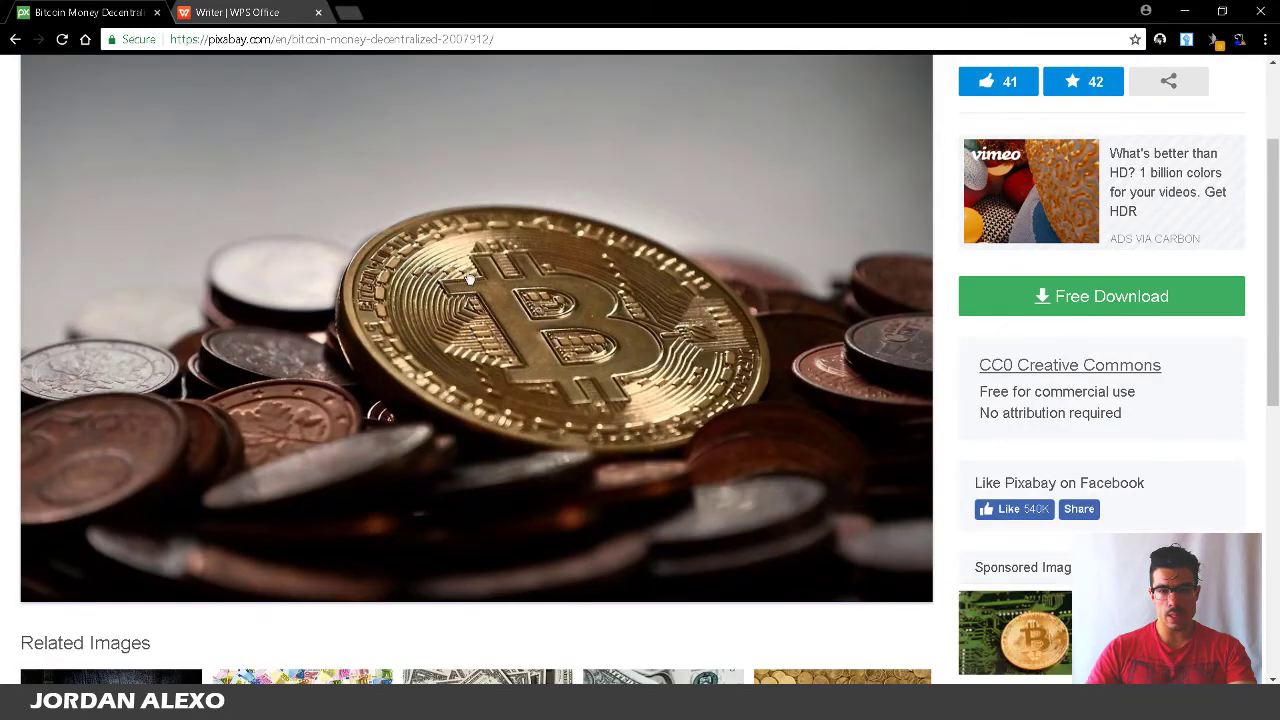
Download the Bitcoin photo as the 1920×1318 JPG, completing the captcha check
click(980, 312)
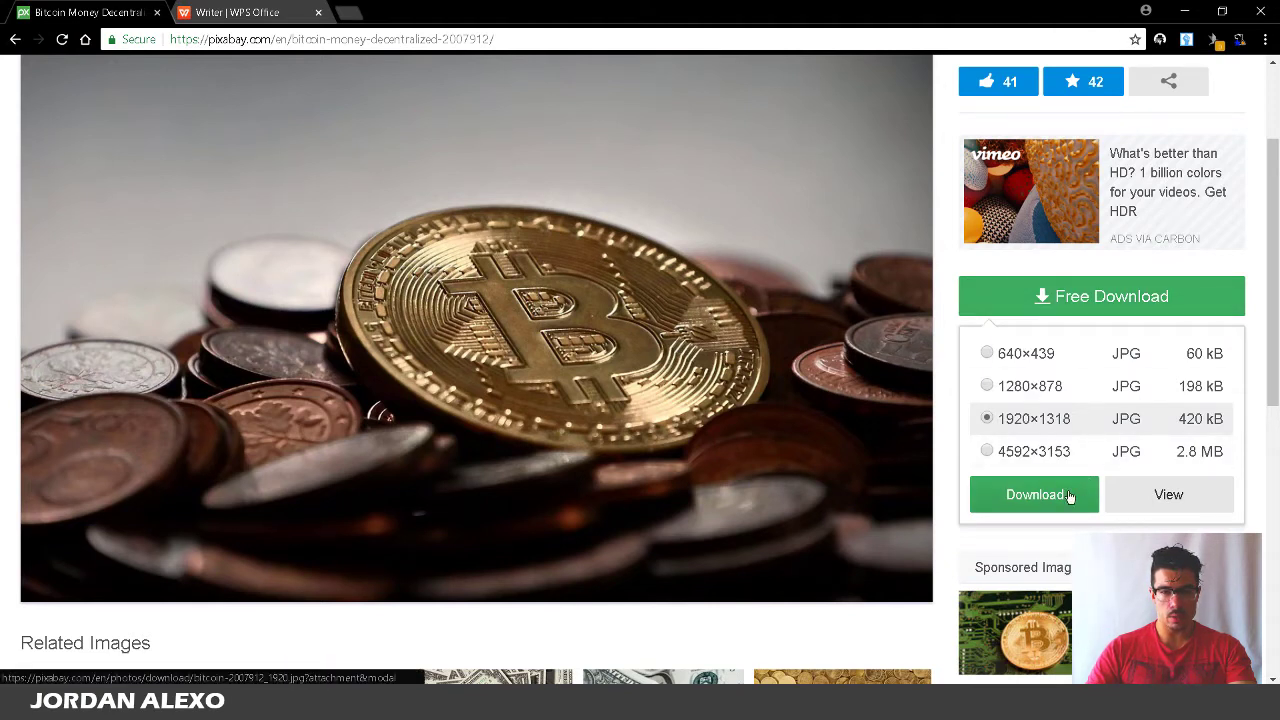
click(1006, 494)
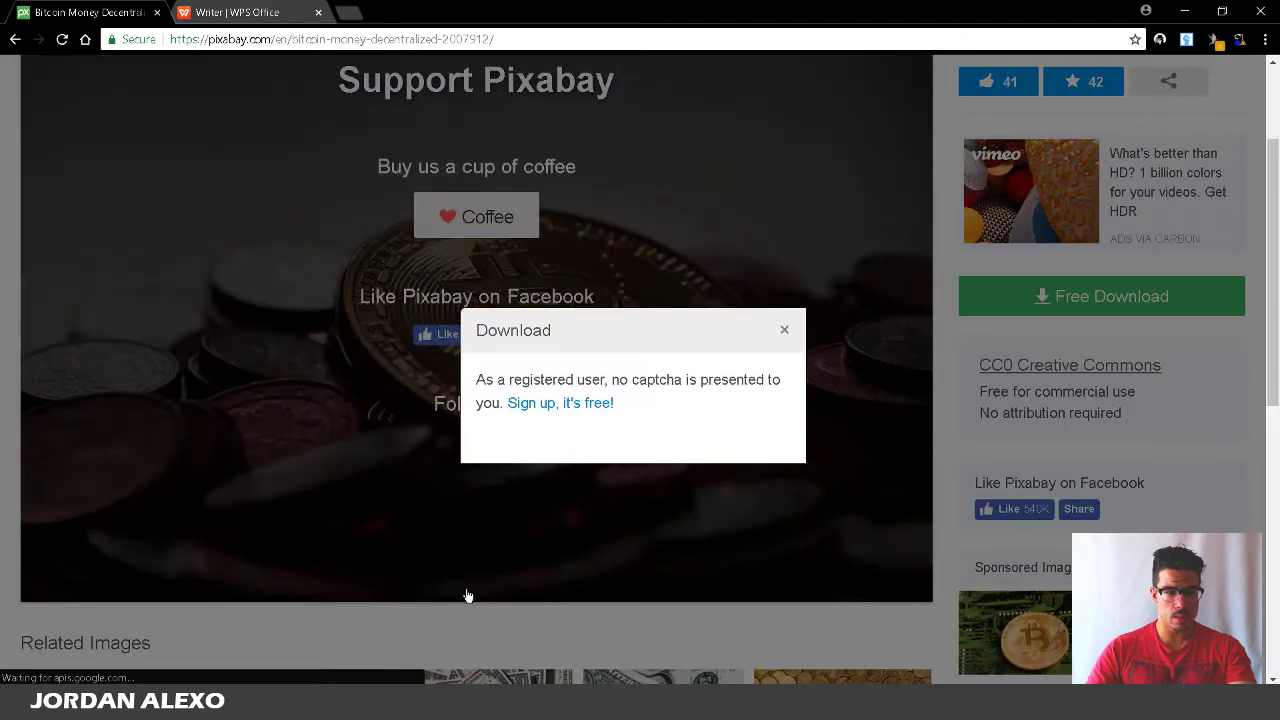
click(520, 405)
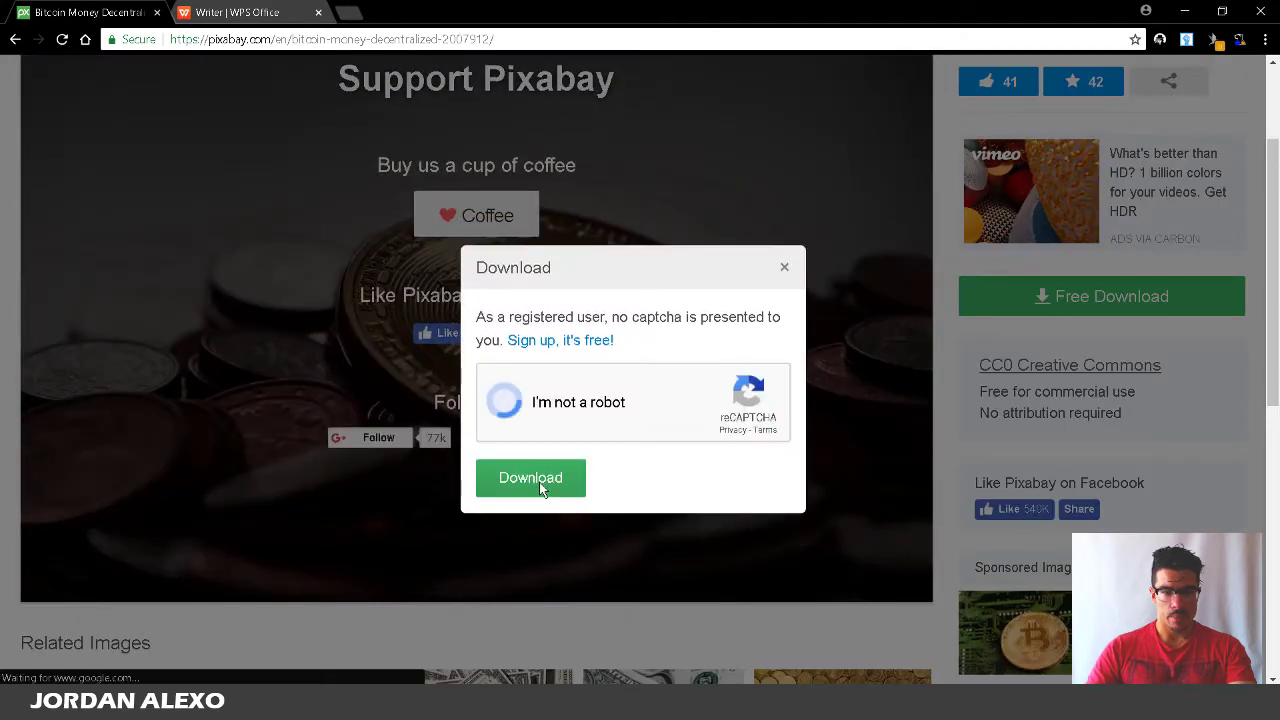
click(539, 482)
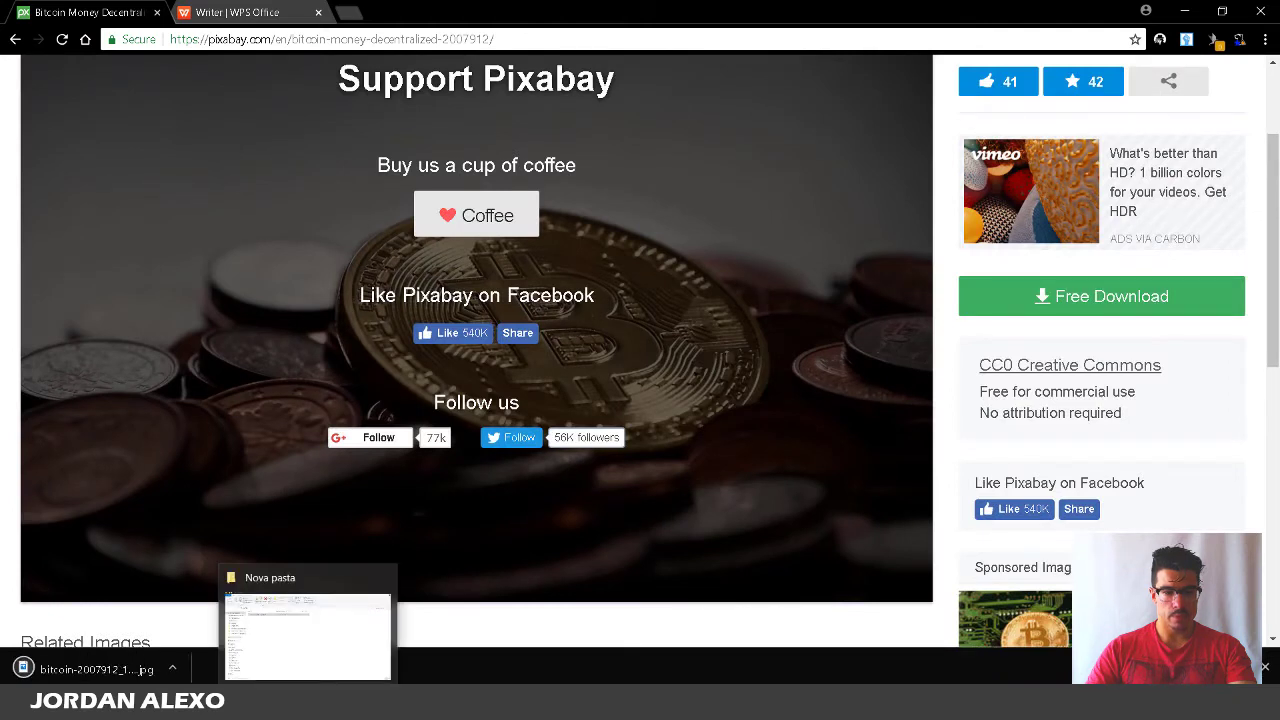
Switch to Photoshop
click(308, 705)
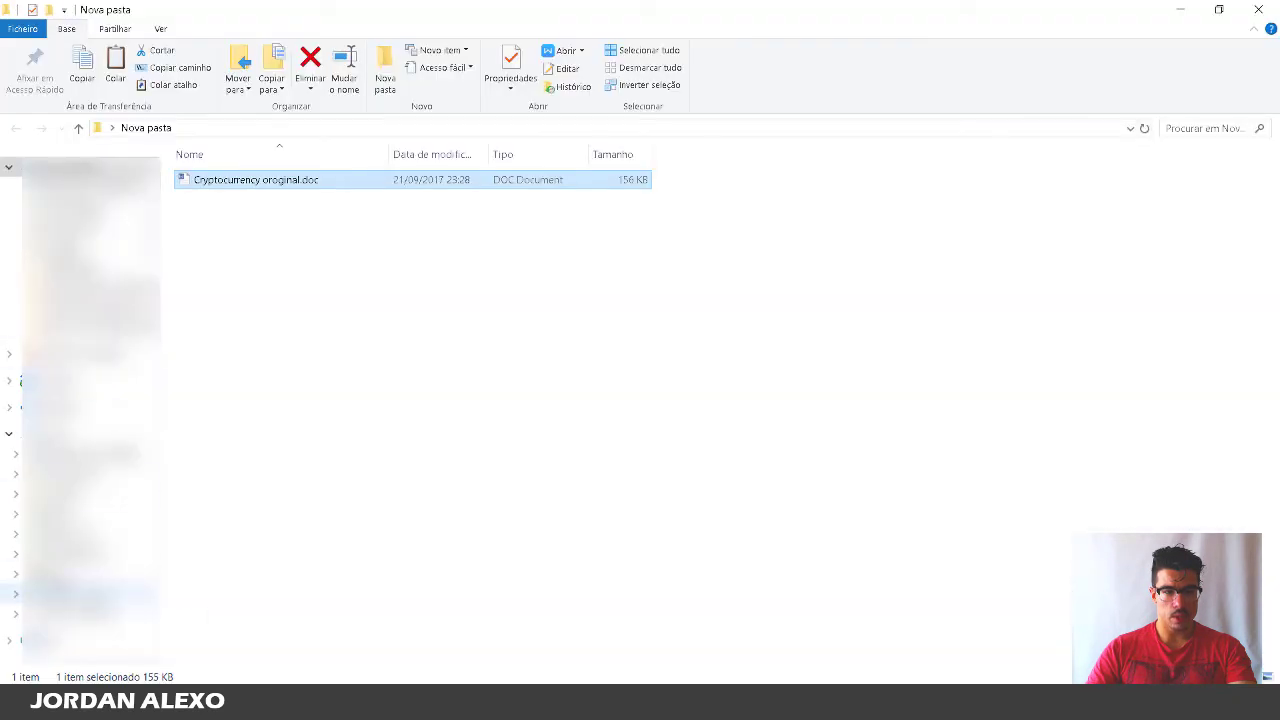
click(263, 705)
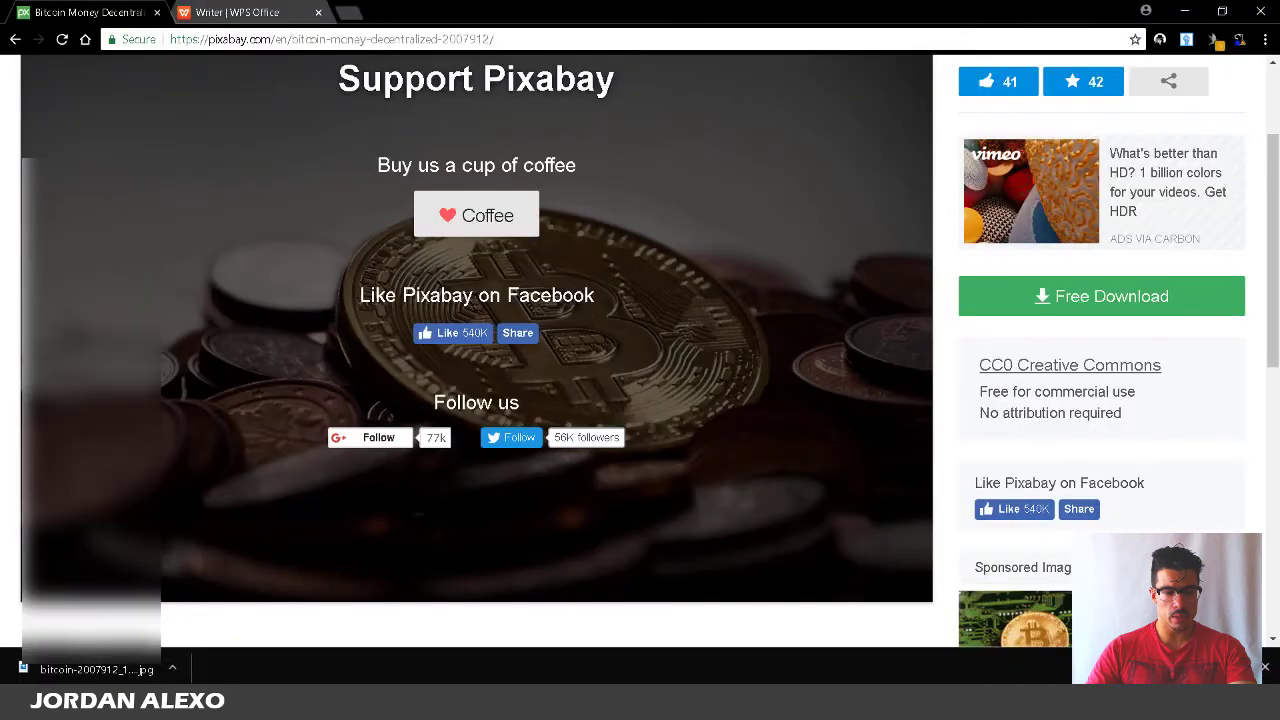
key(alt+Tab)
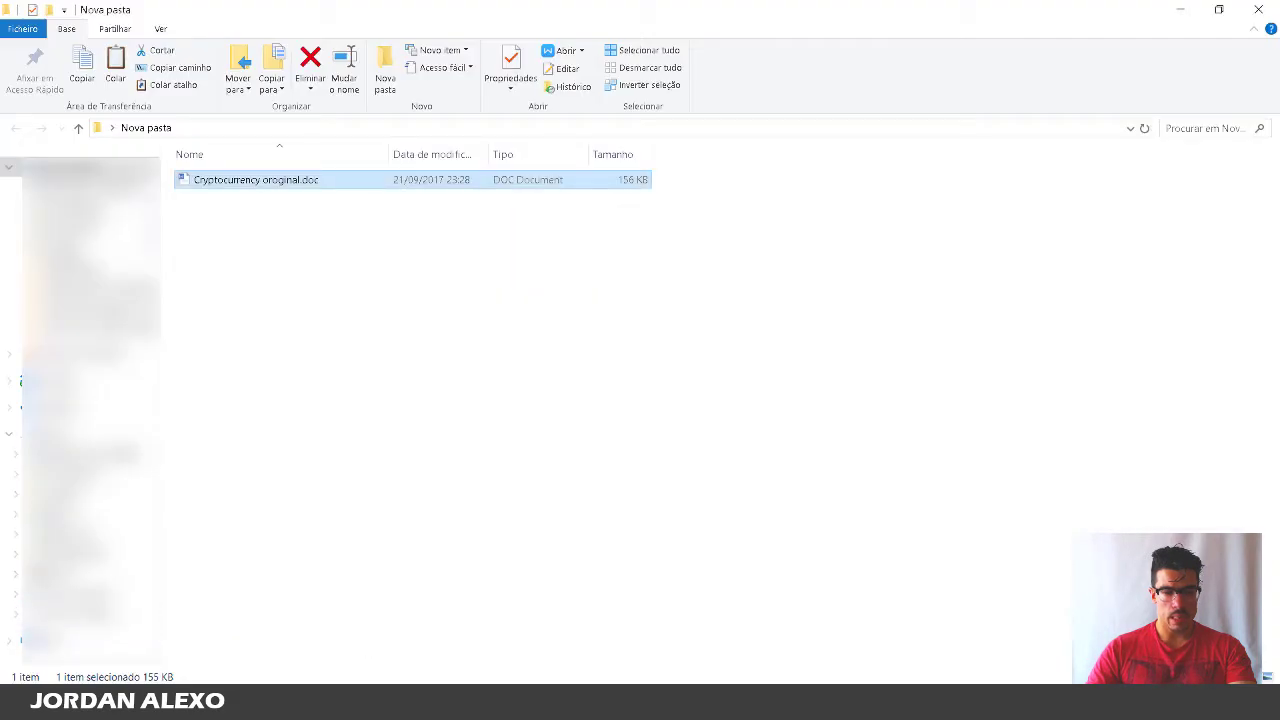
click(455, 705)
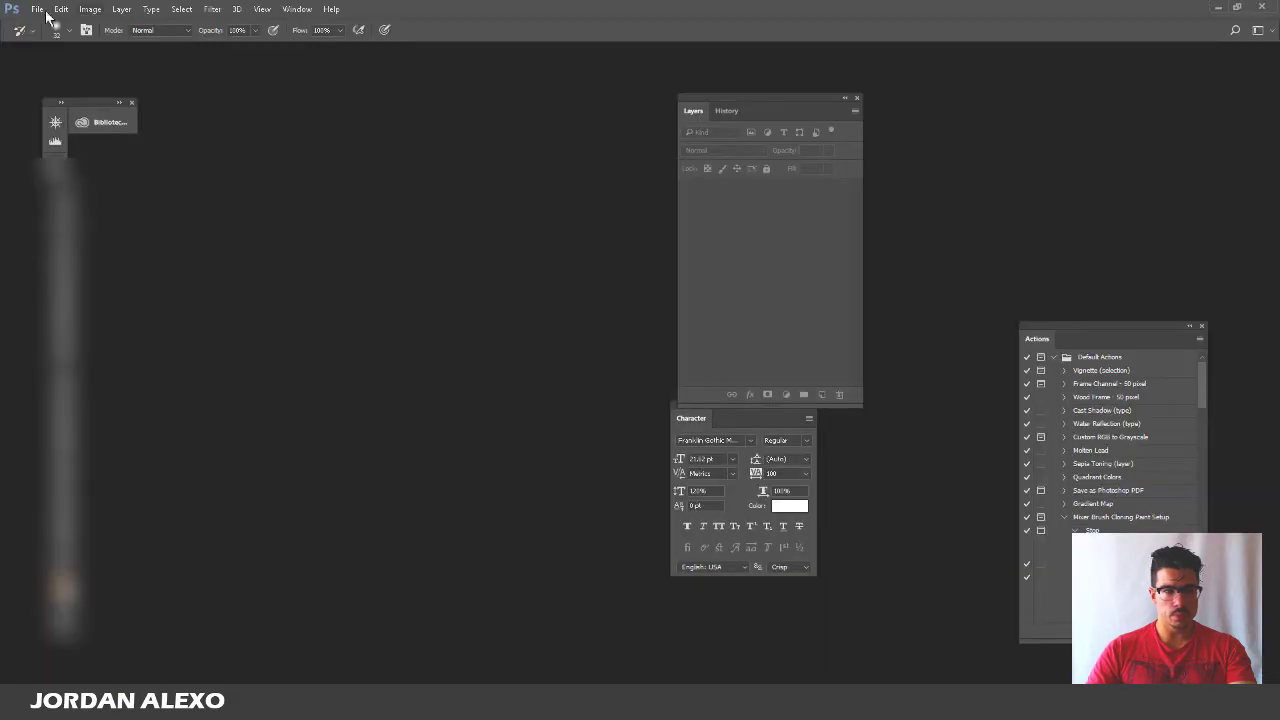
Create a new document 800 pixels wide and 600 pixels high at a resolution of 300 pixels/inch
click(37, 9)
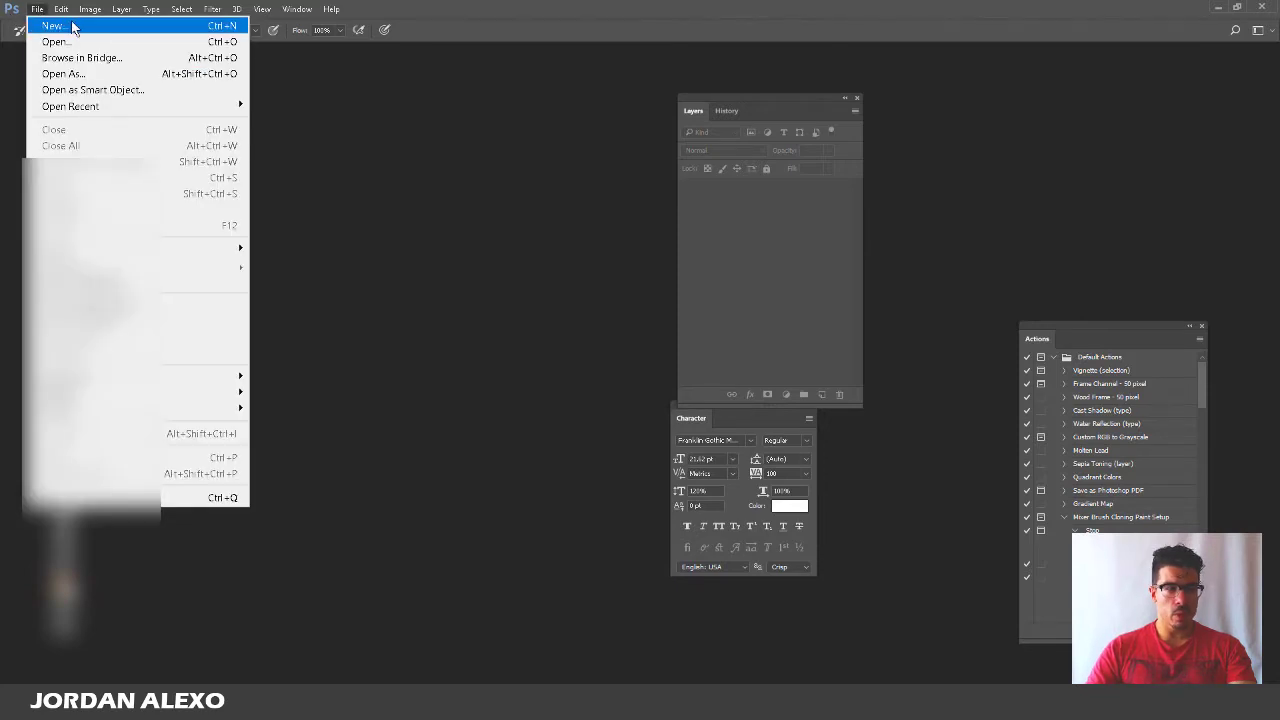
click(72, 27)
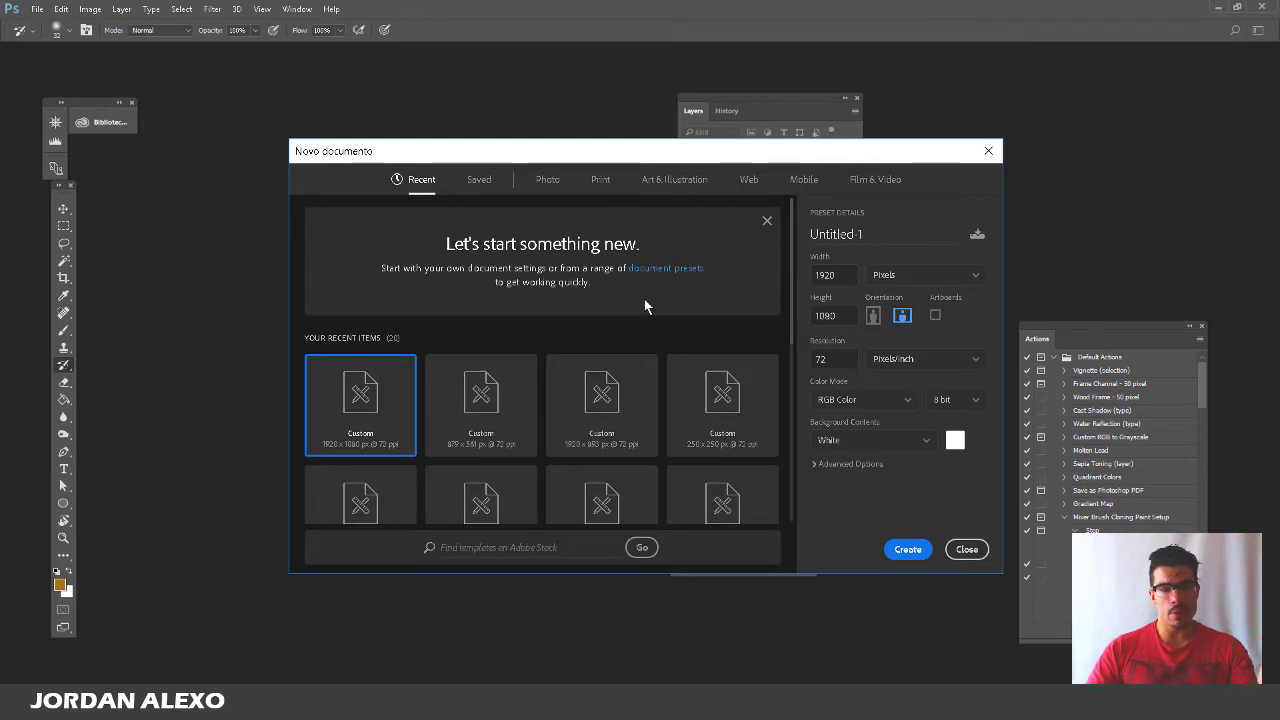
click(833, 275)
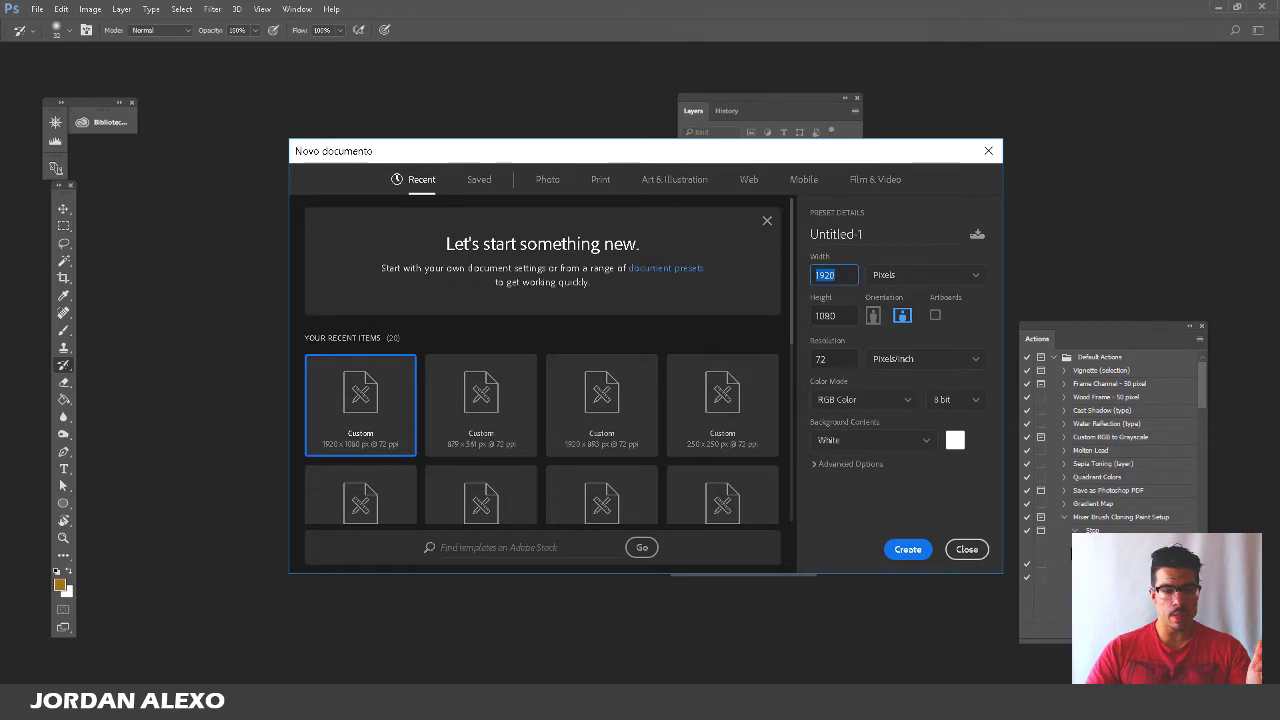
text(800)
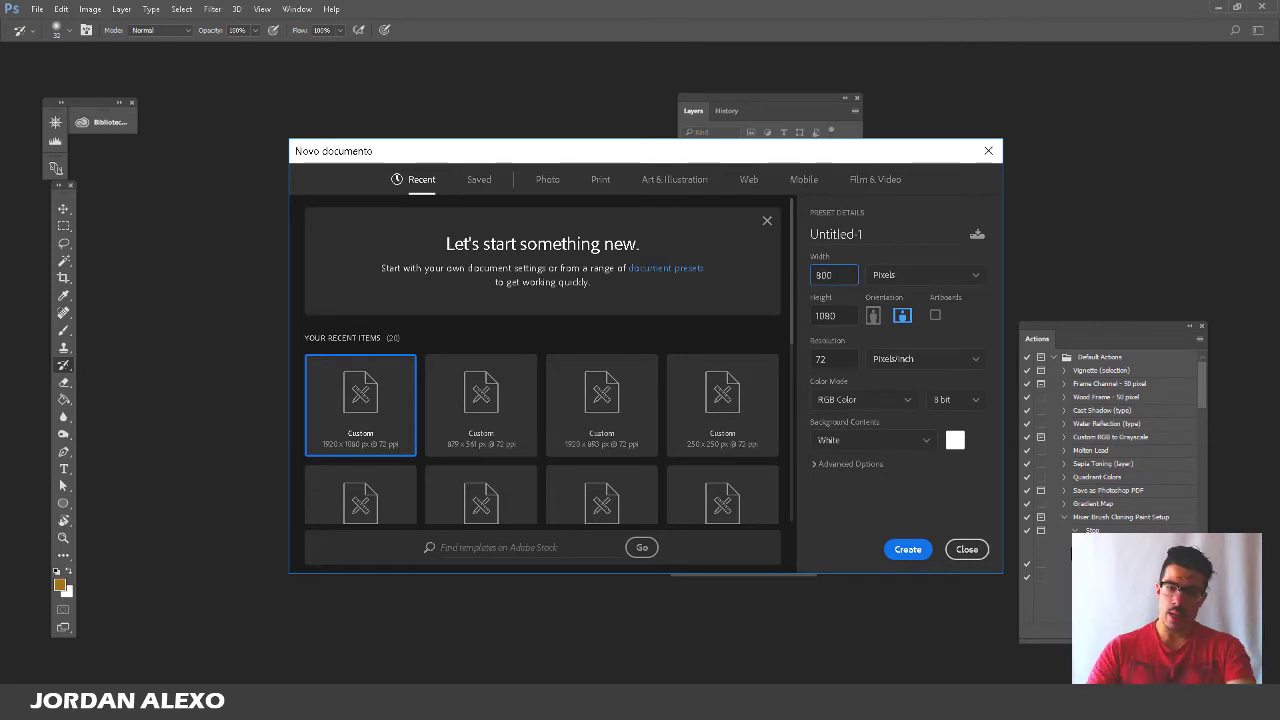
click(846, 315)
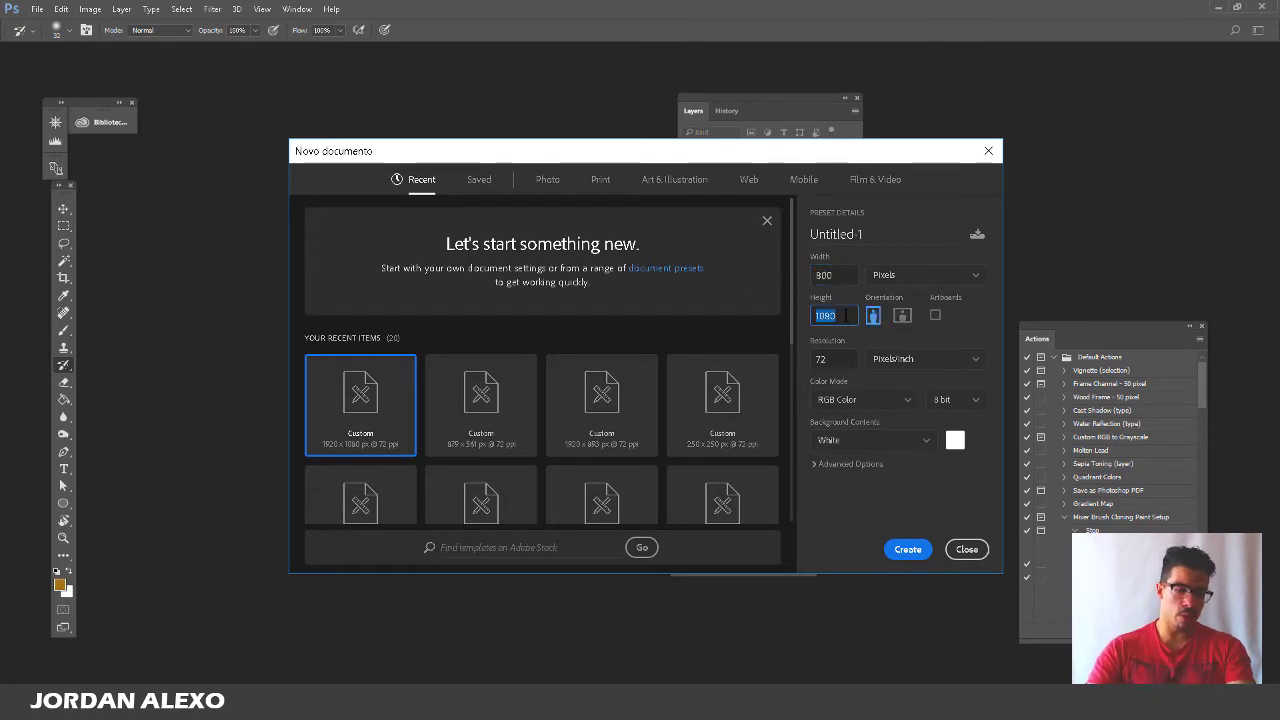
text(600)
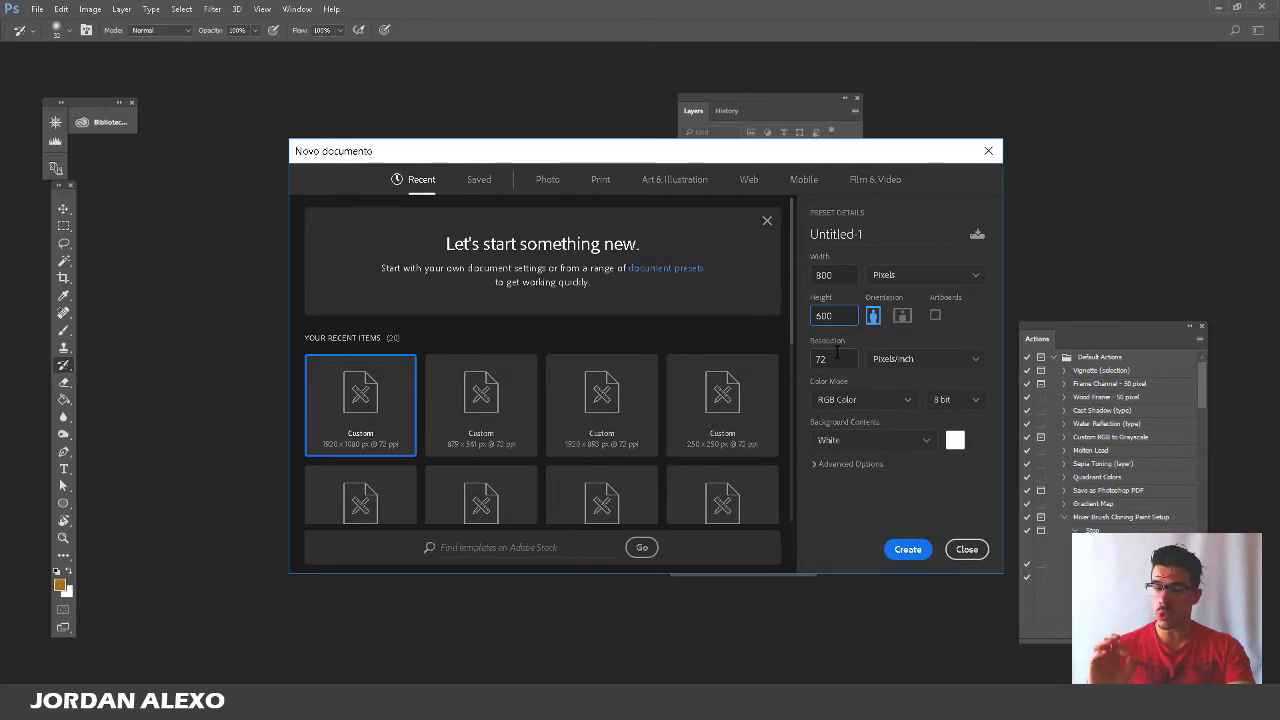
click(837, 353)
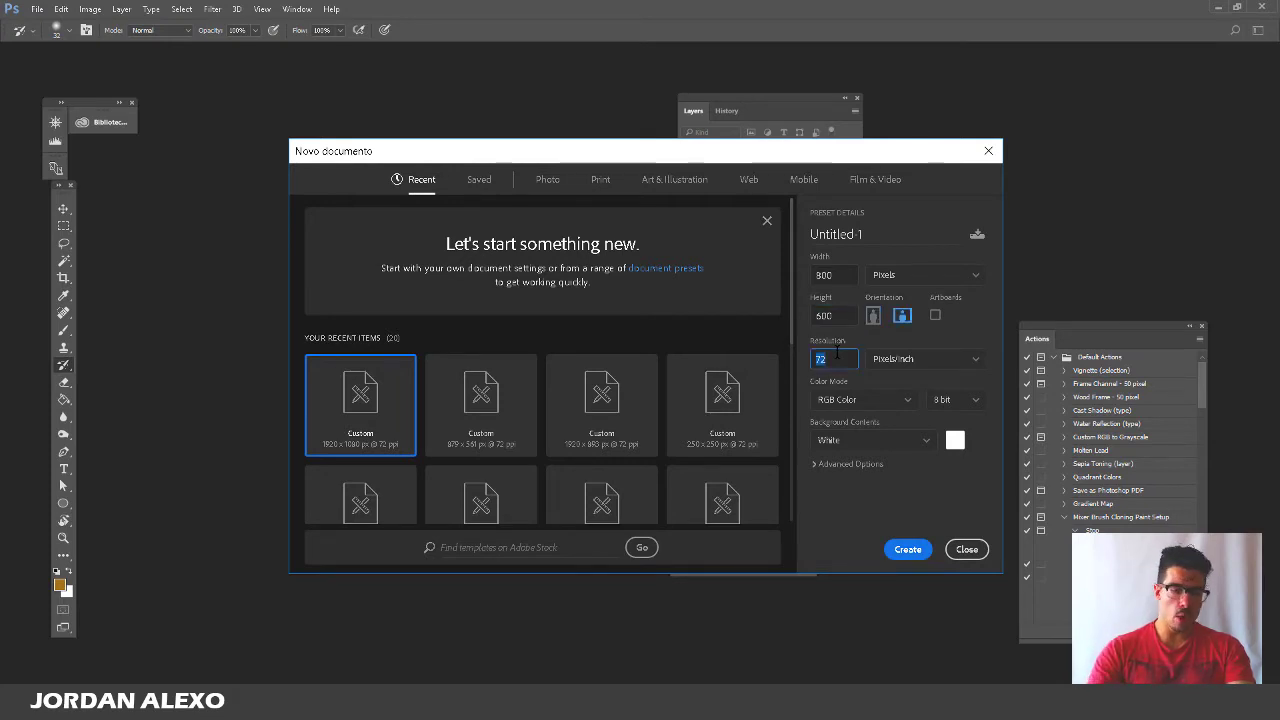
text(300)
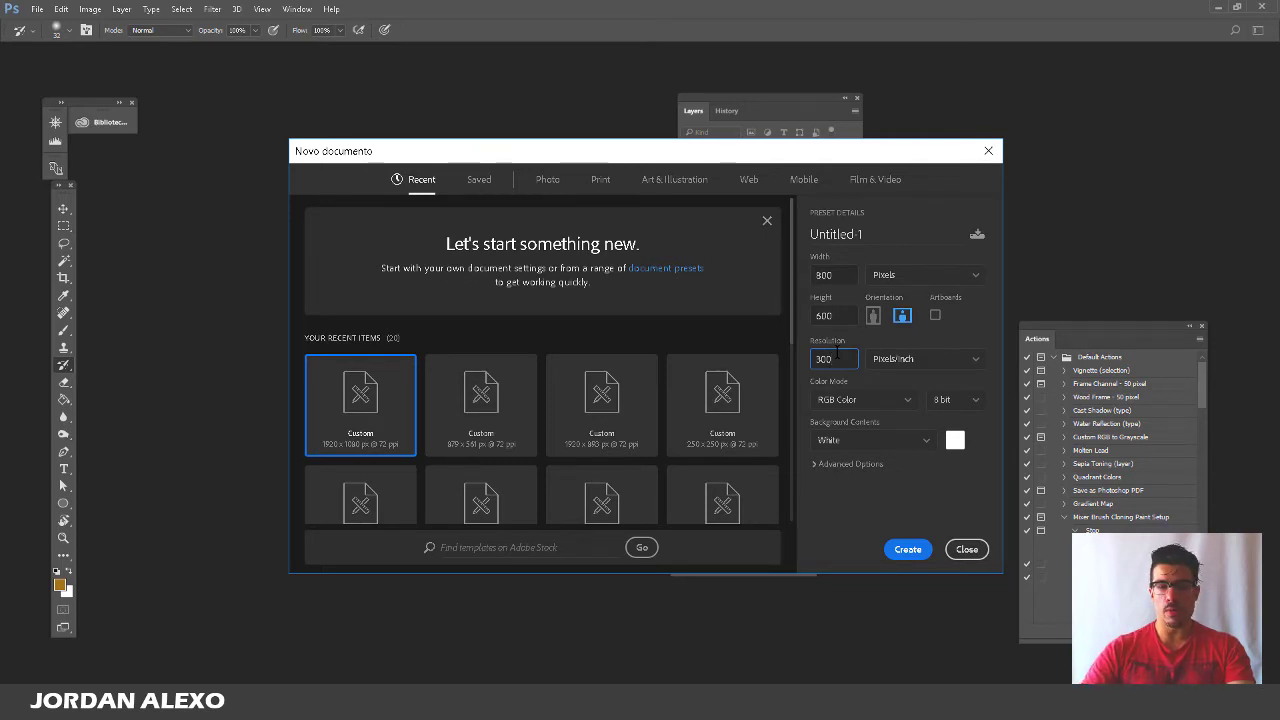
click(925, 553)
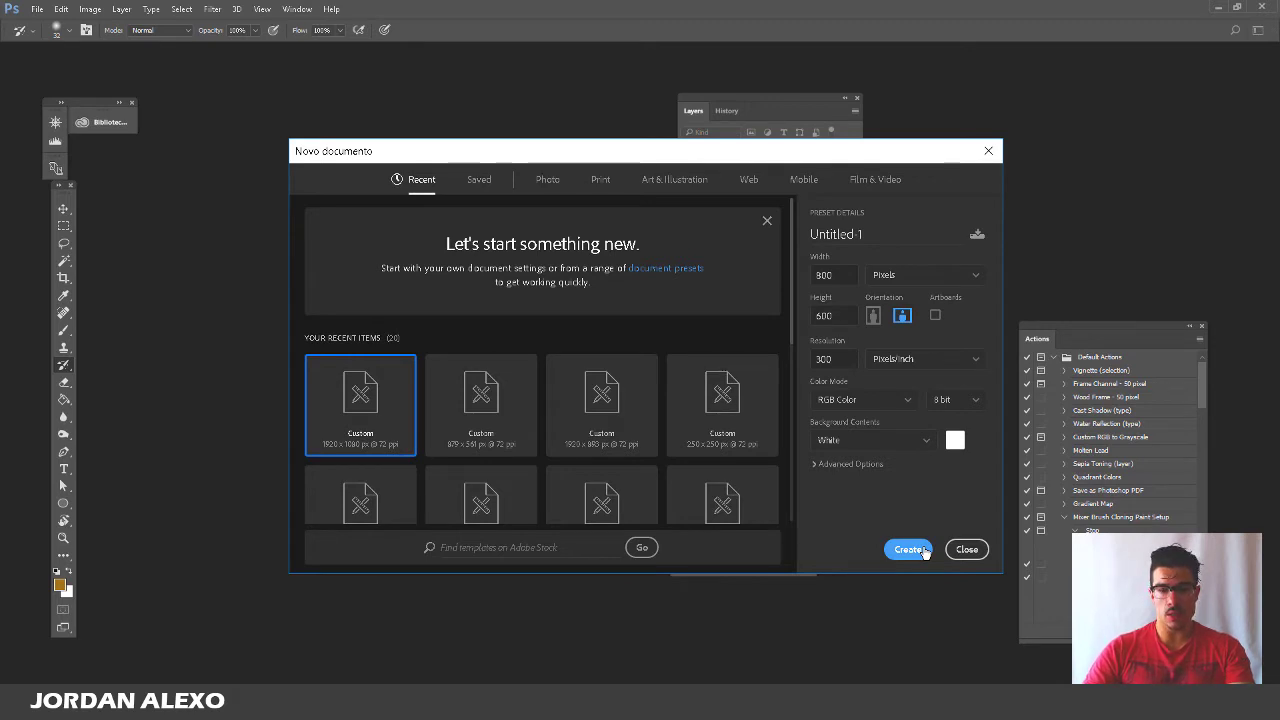
click(925, 553)
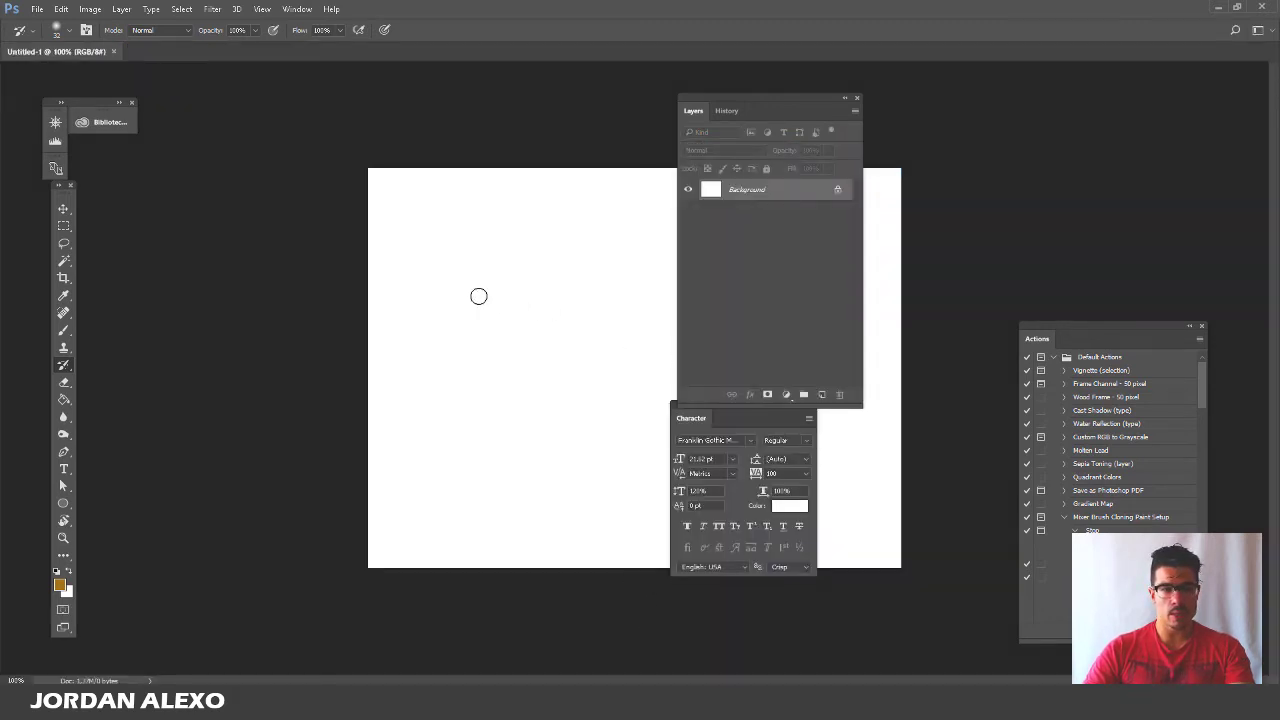
Move the Layers panel aside and check the blank document's dimensions and resolution in Image Size without changing them
drag(759, 111, 876, 138)
click(90, 9)
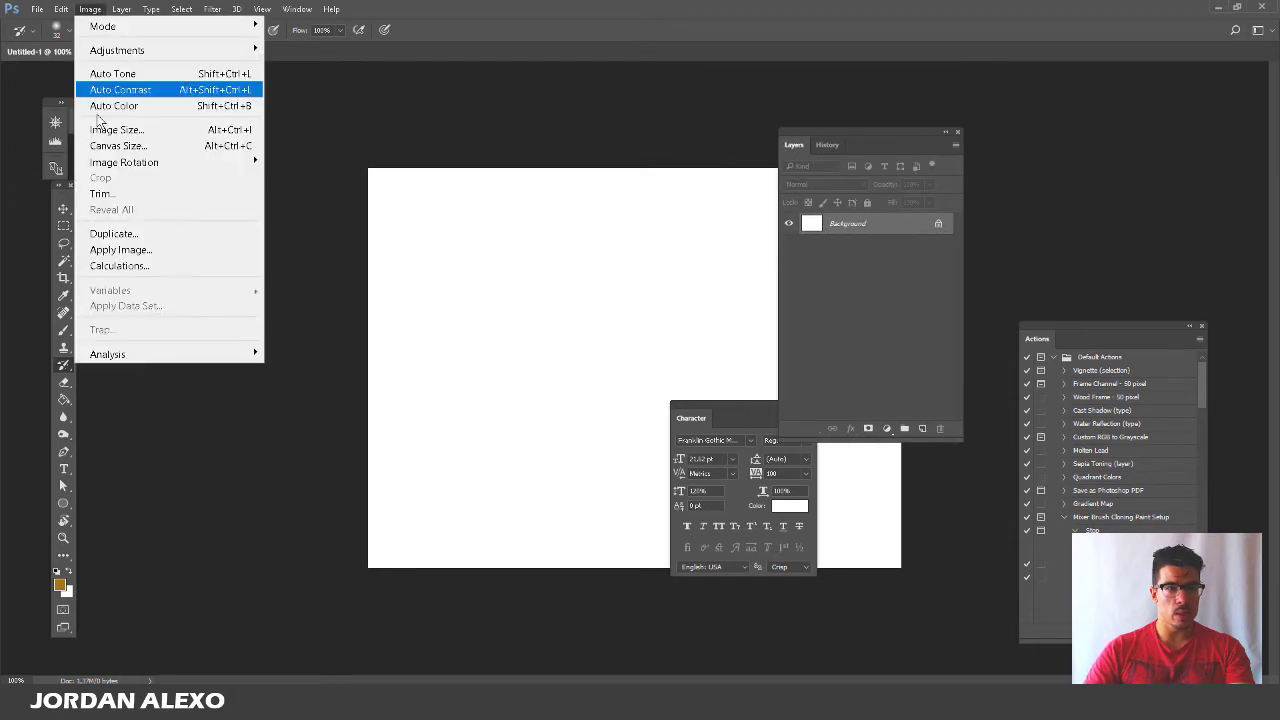
click(151, 129)
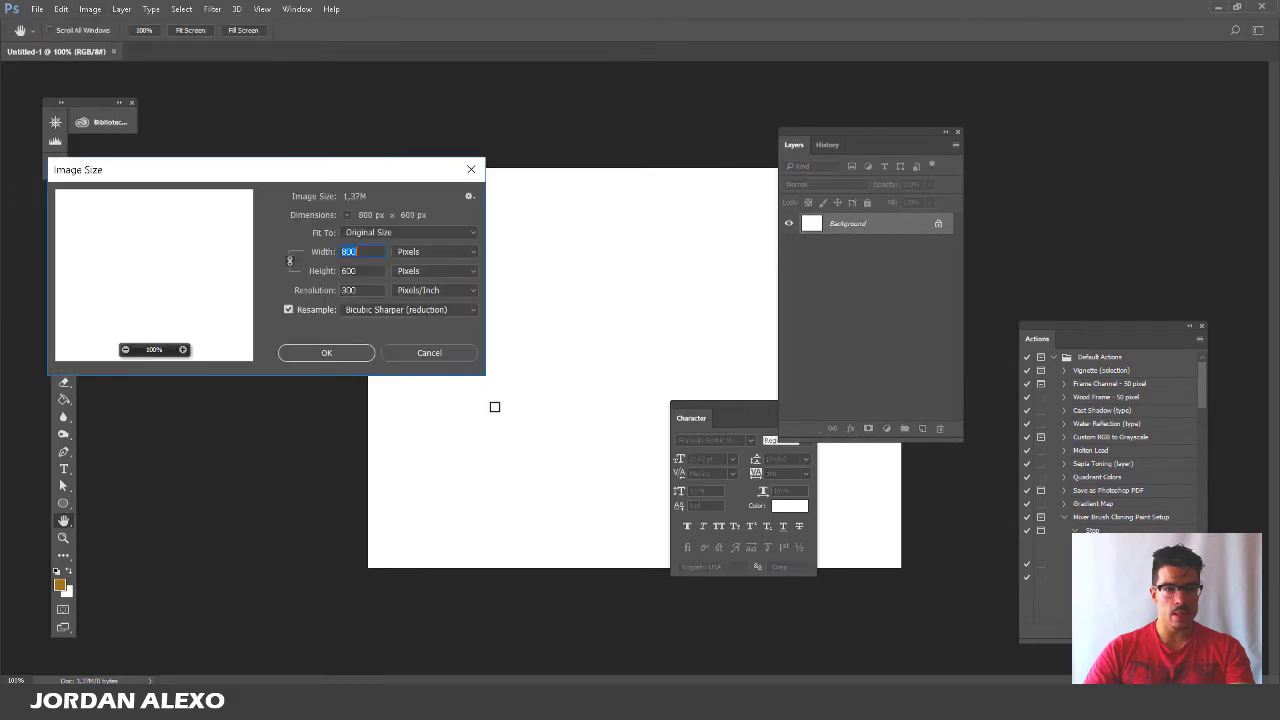
click(350, 292)
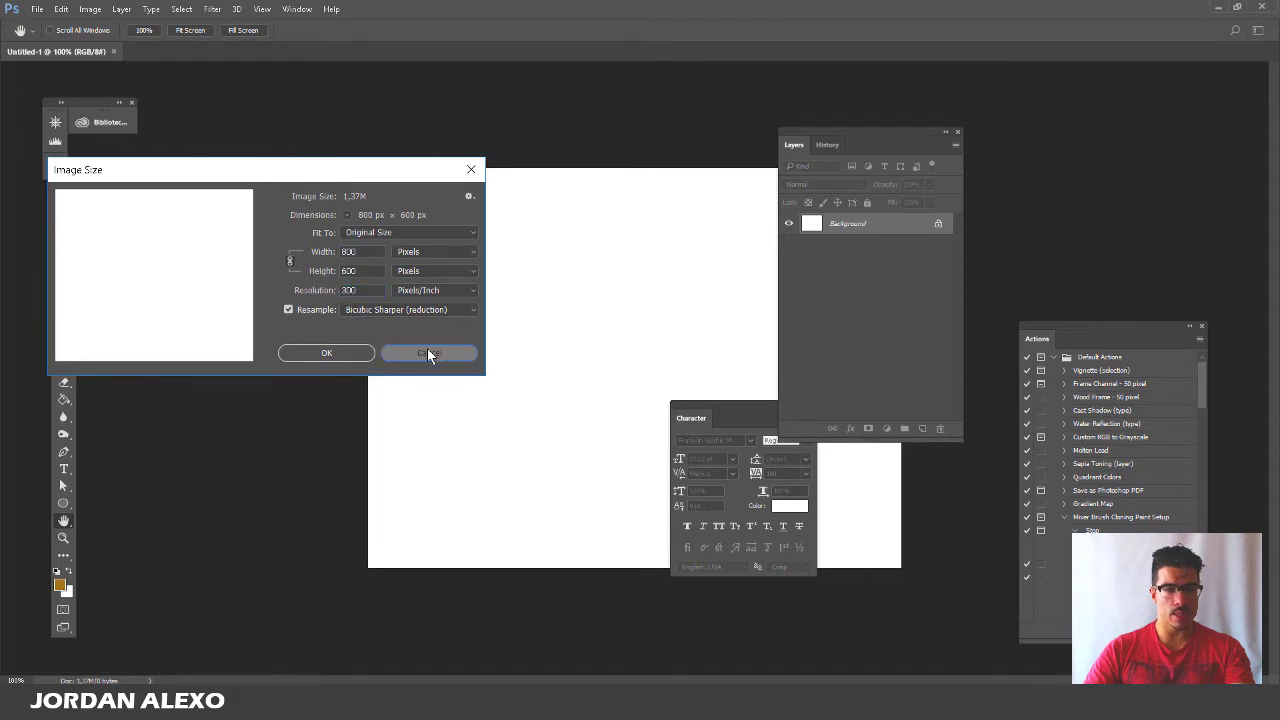
click(427, 353)
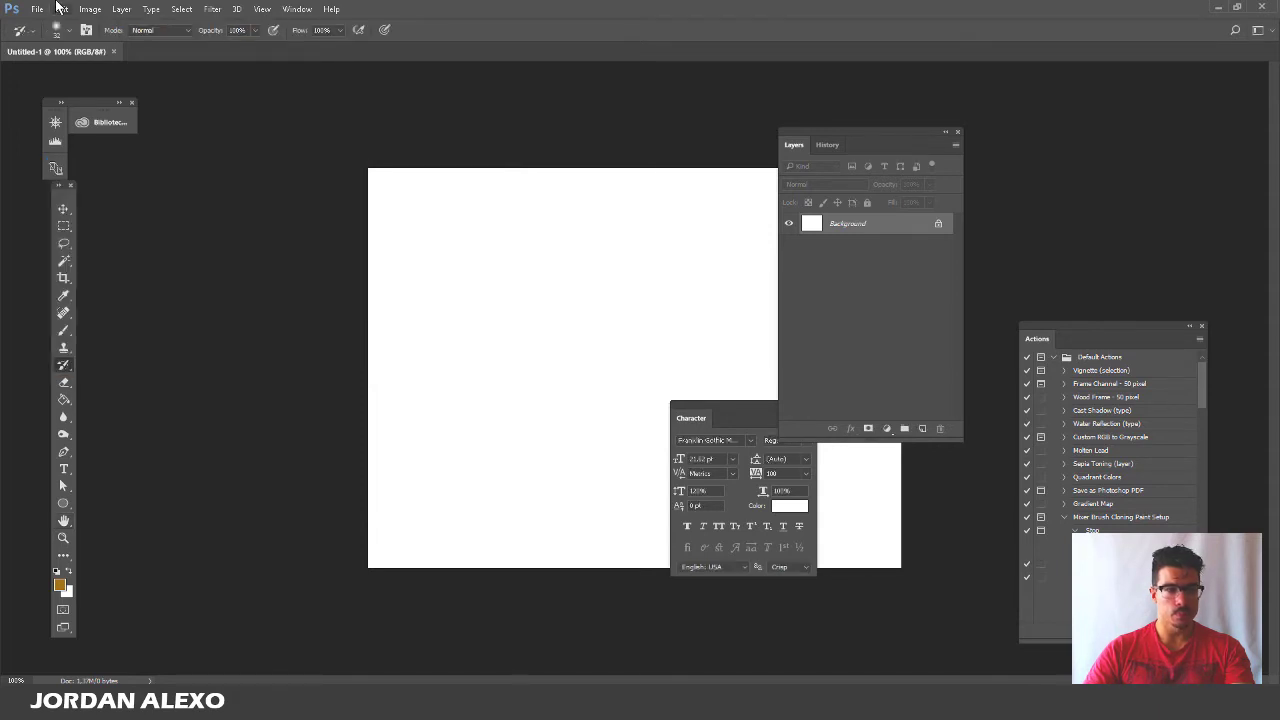
Open the downloaded bitcoin-2007912_1920.jpg, accepting the embedded-profile prompt, and detach the photo into its own floating window
click(37, 9)
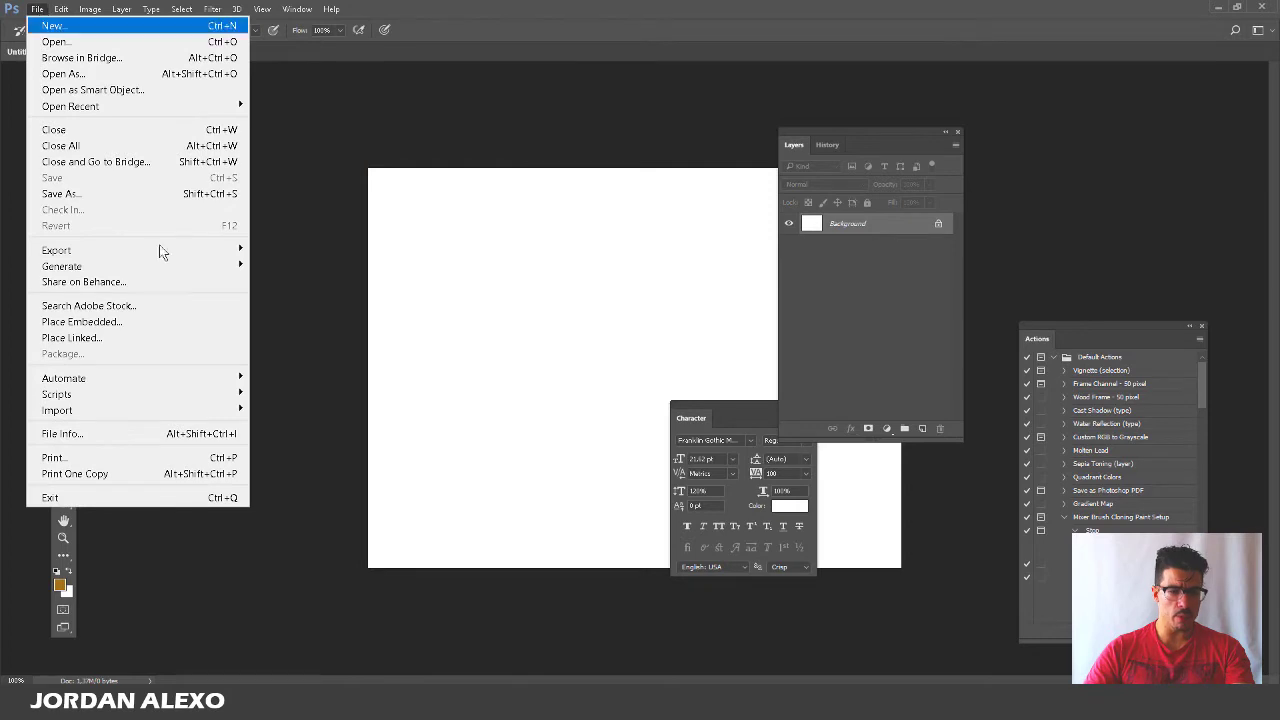
click(236, 668)
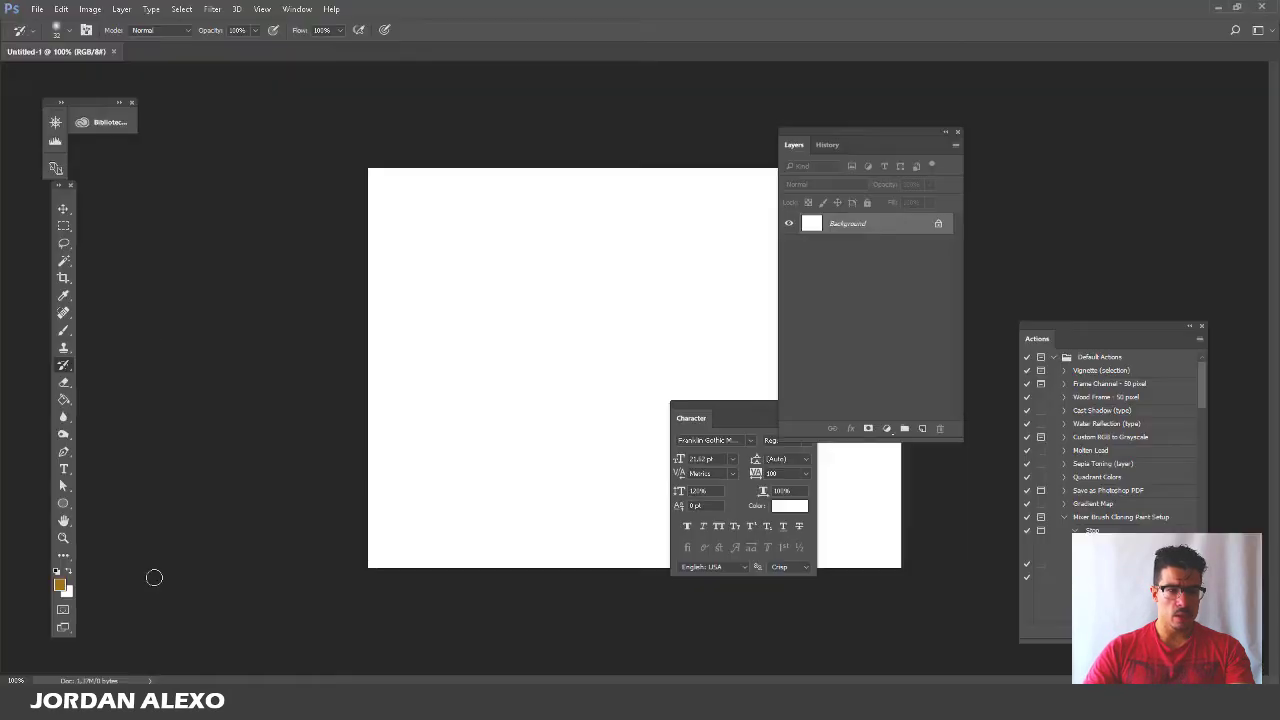
click(36, 9)
click(50, 41)
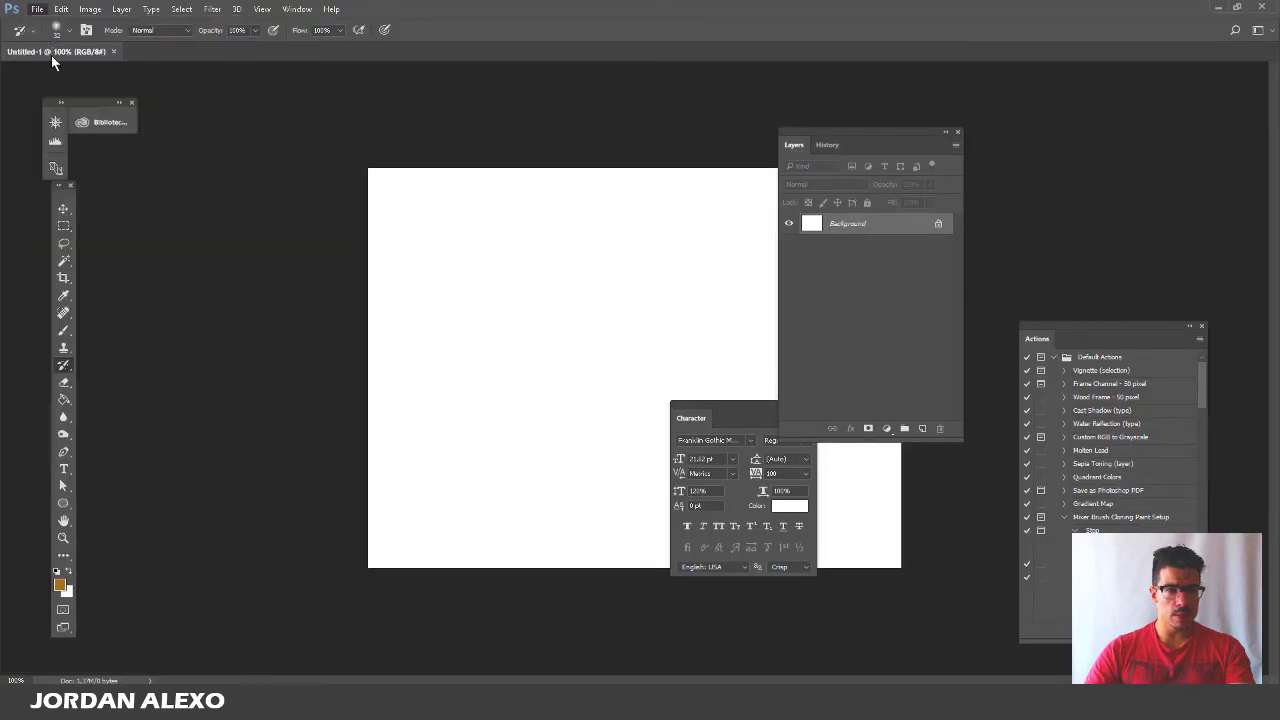
click(84, 245)
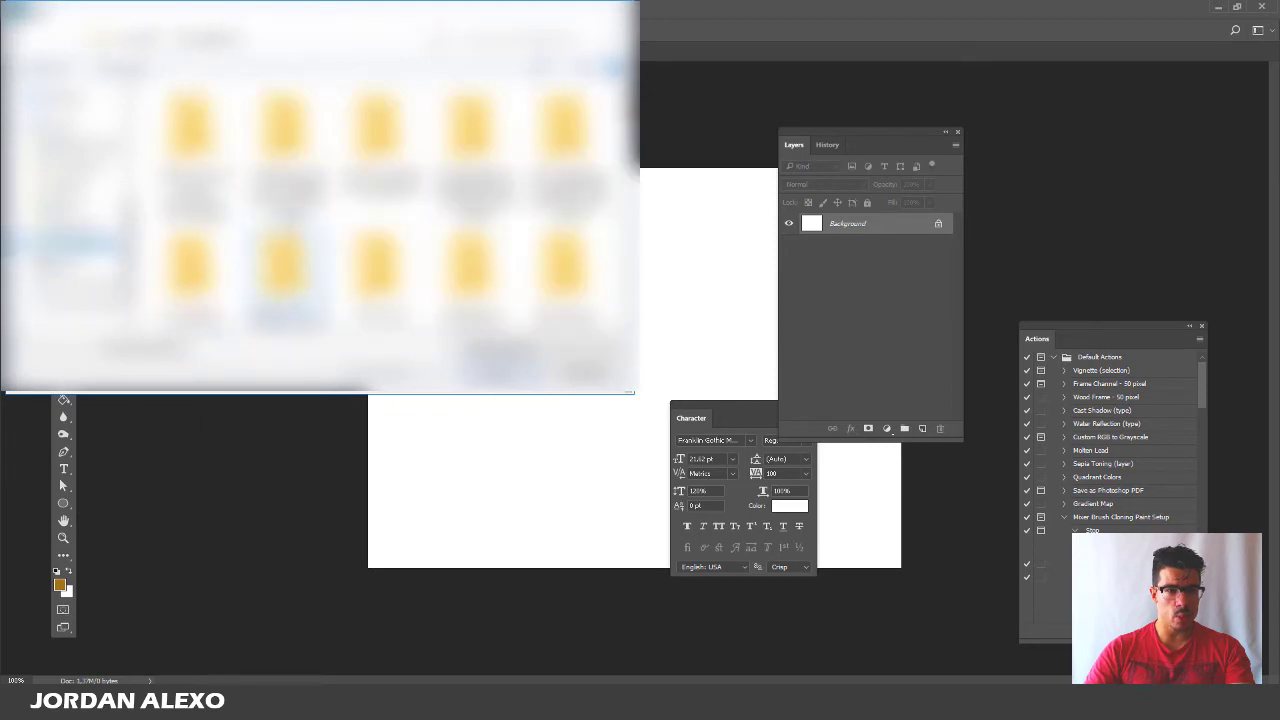
double_click(377, 130)
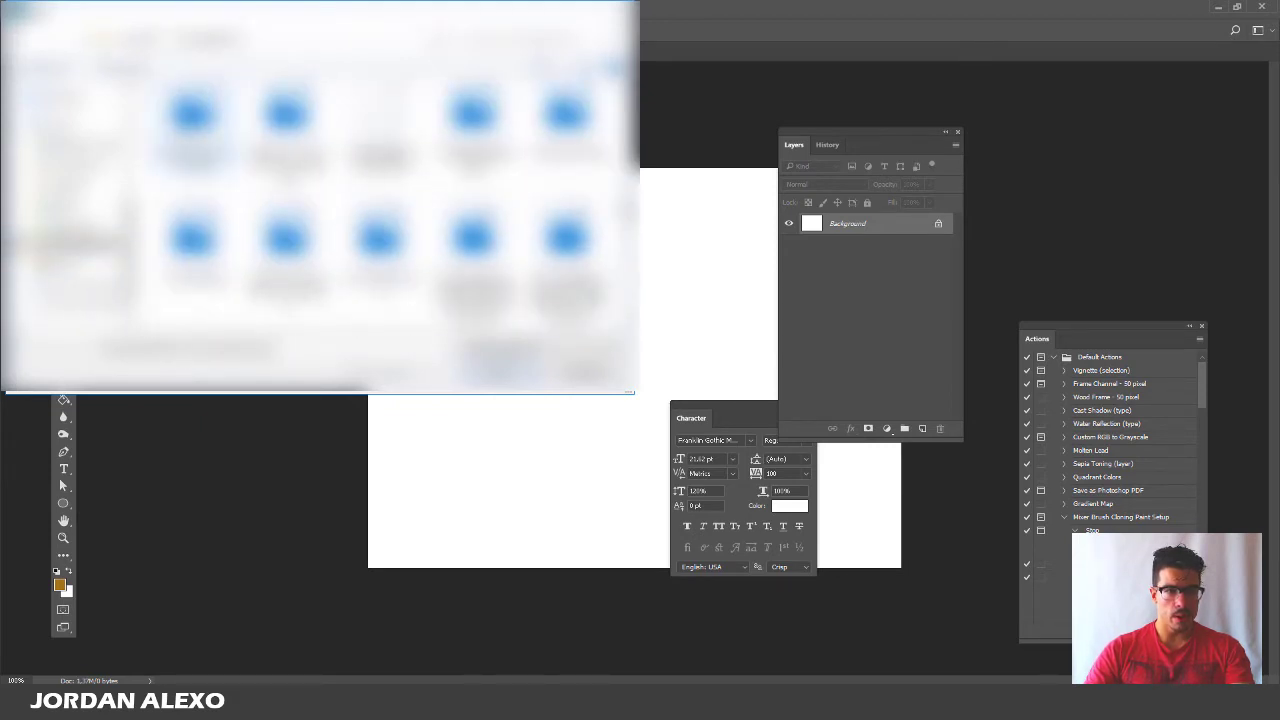
double_click(567, 125)
click(479, 364)
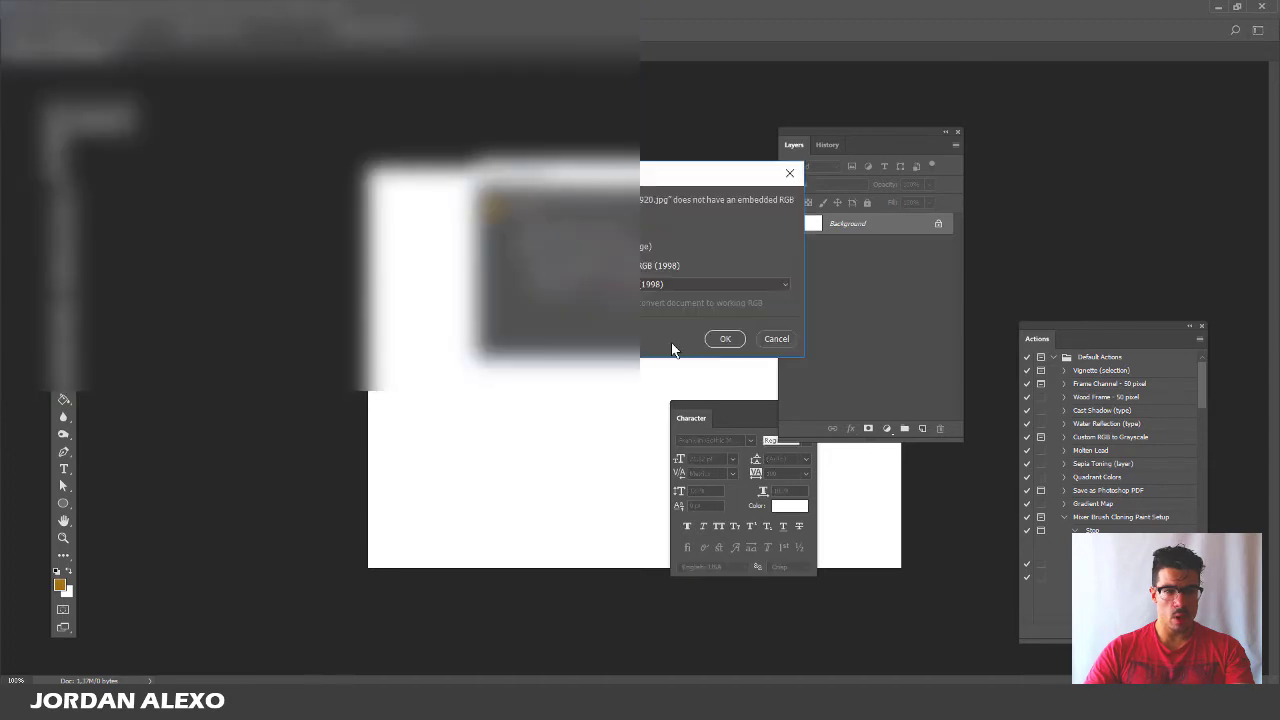
click(712, 343)
drag(272, 51, 270, 117)
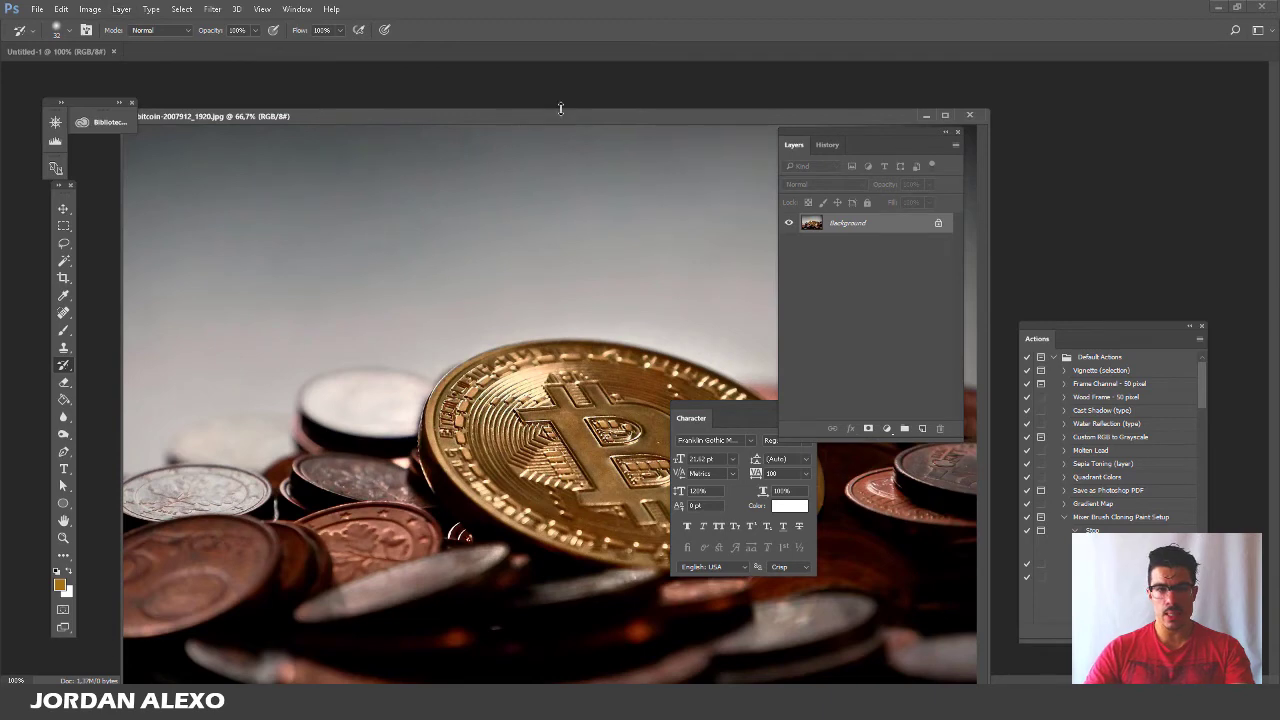
drag(563, 114, 543, 86)
Resize the Bitcoin photo proportionally to a height of 600 pixels, keeping the resolution at 300 pixels/inch
click(90, 9)
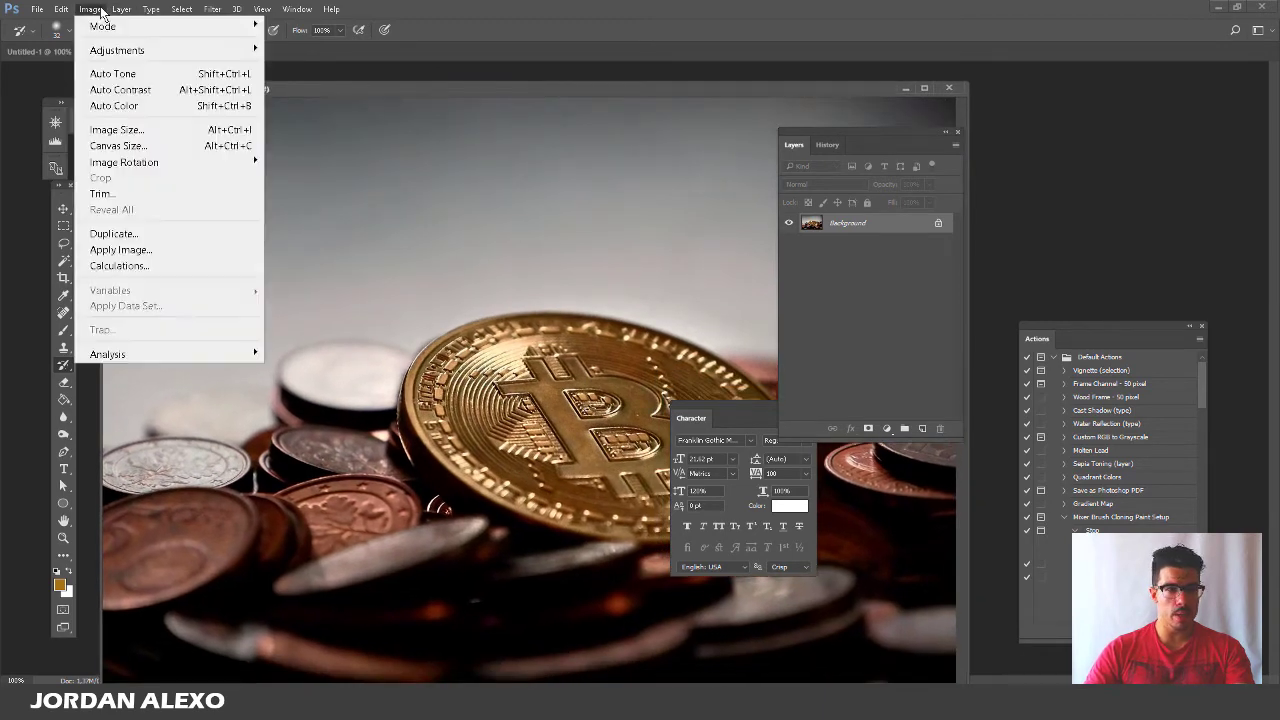
click(113, 130)
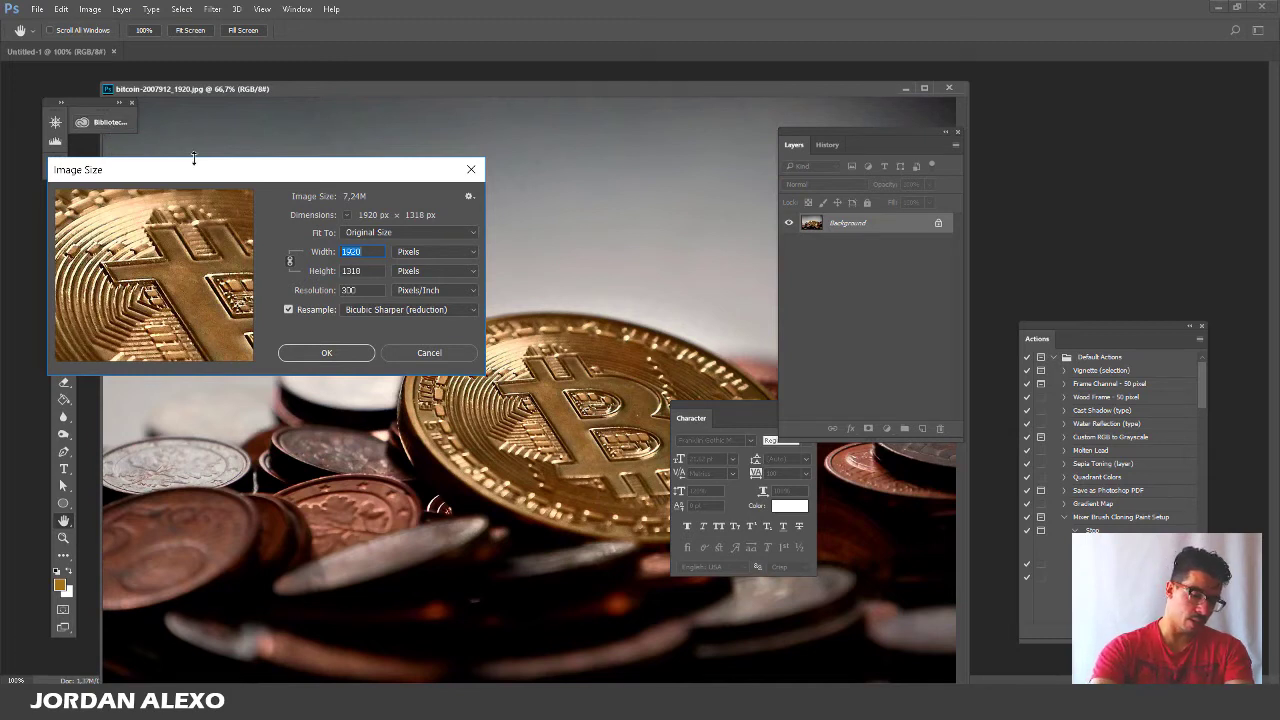
text(80)
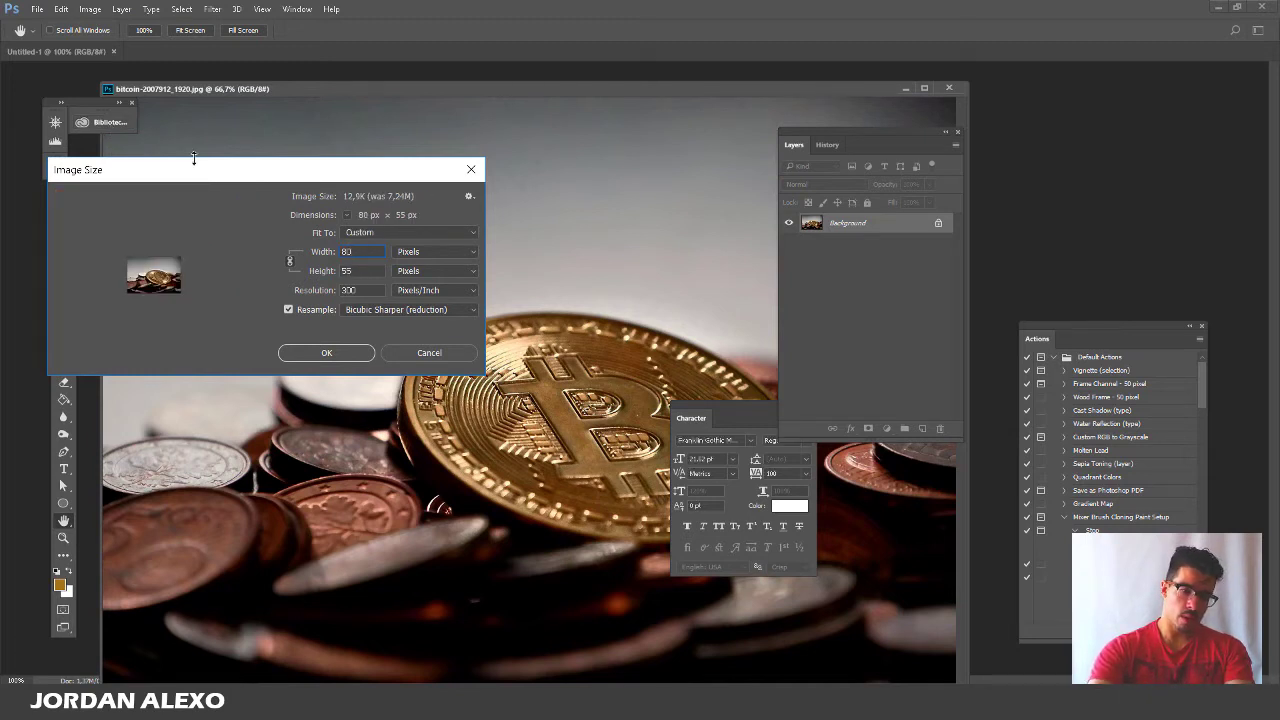
key(BackSpace)
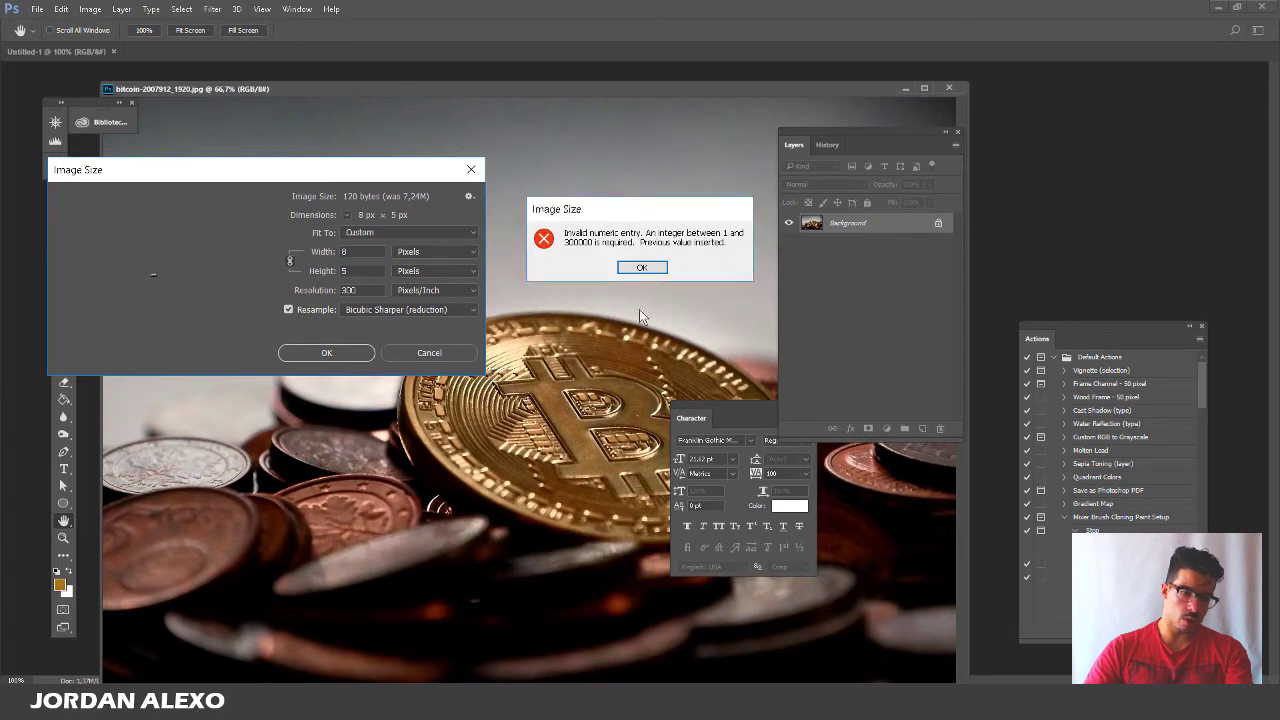
key(Return)
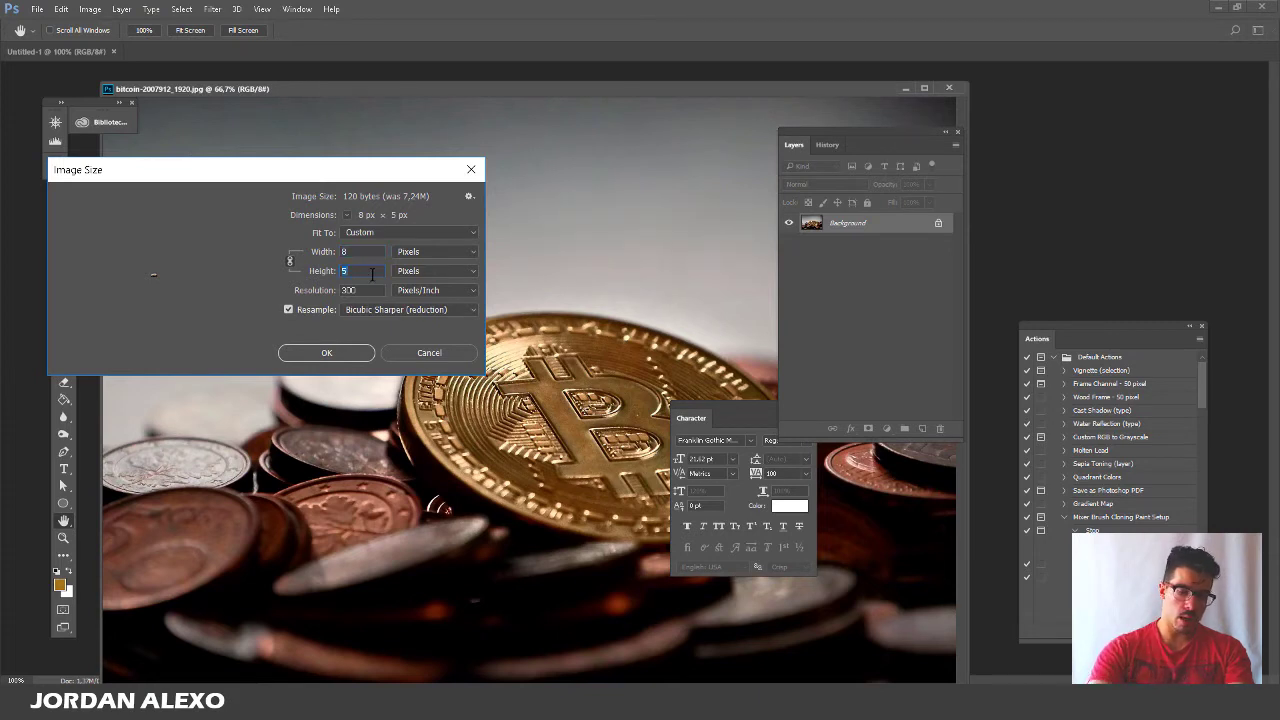
text(600)
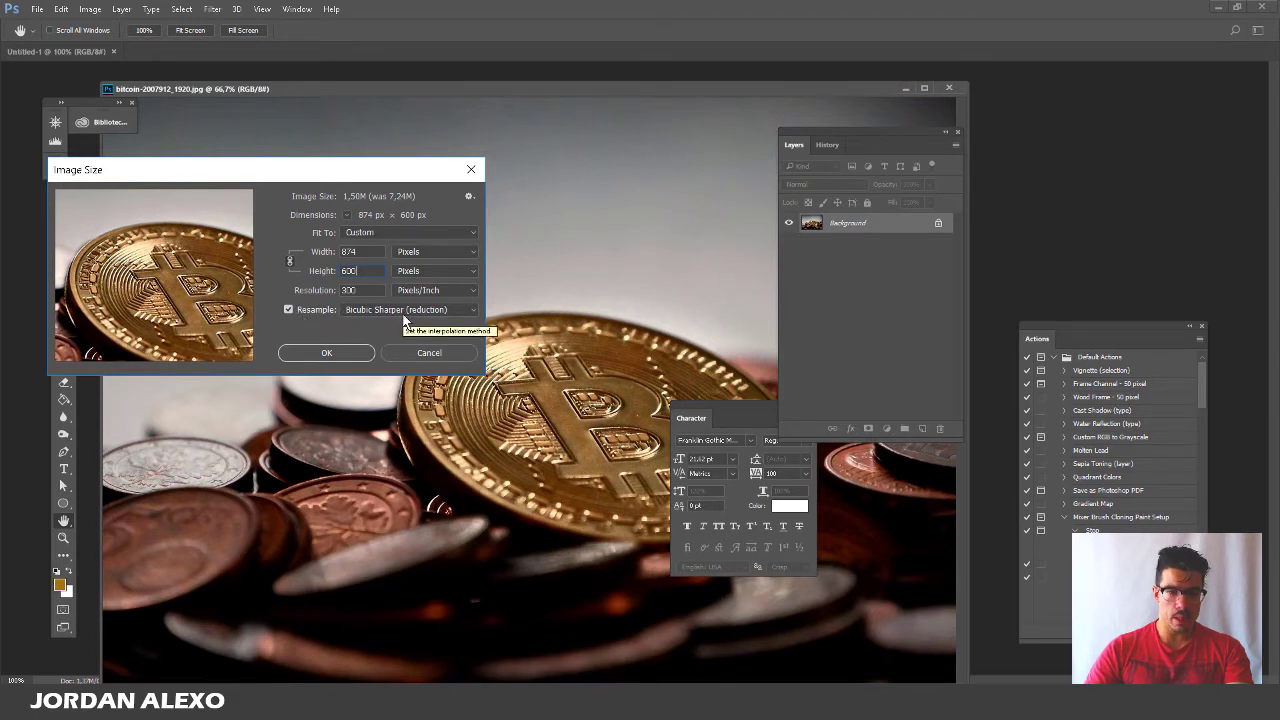
click(366, 356)
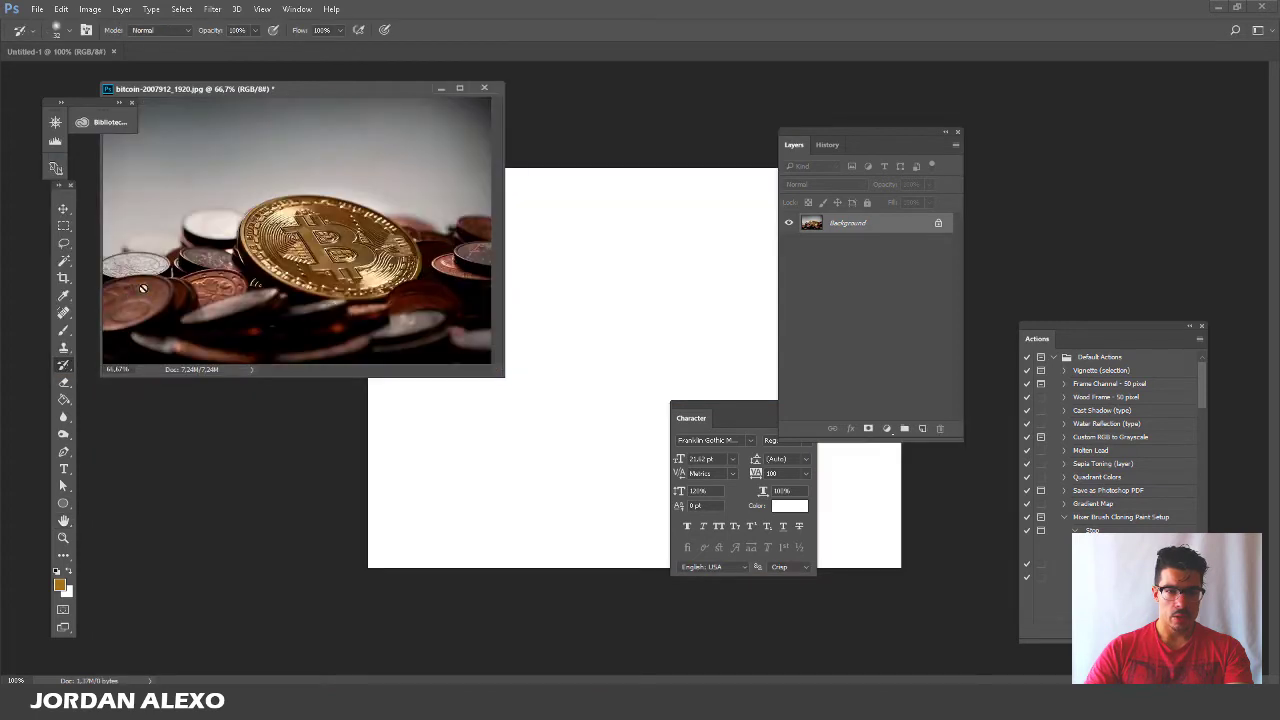
Try copying the photo into the blank document with the Move tool, shift the Layers panel aside, and delete the copied layer
click(66, 208)
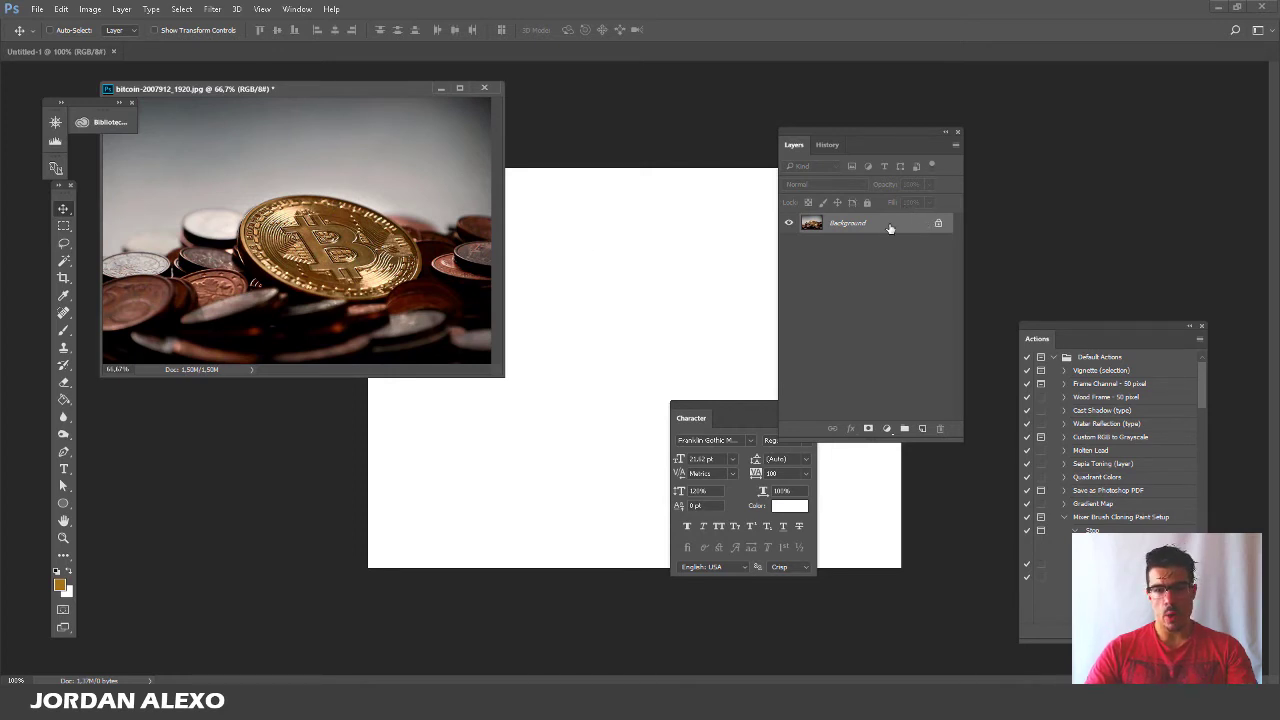
drag(895, 222, 724, 278)
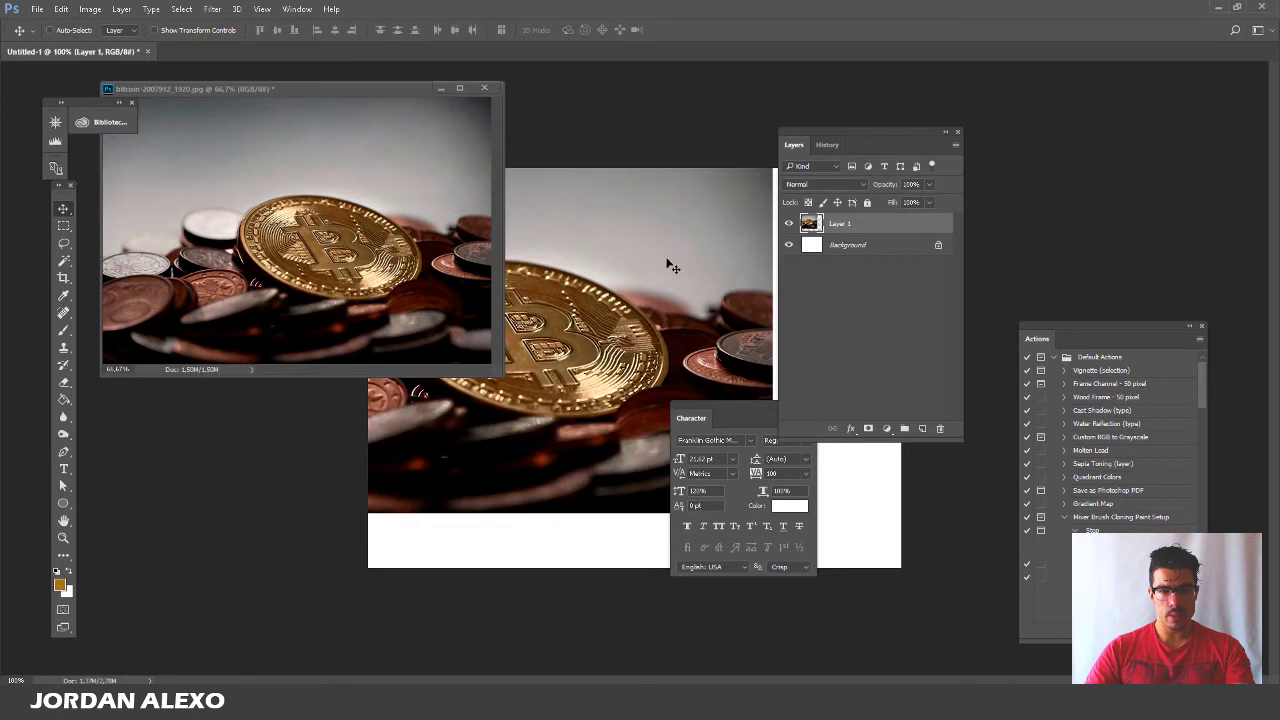
drag(934, 133, 1119, 102)
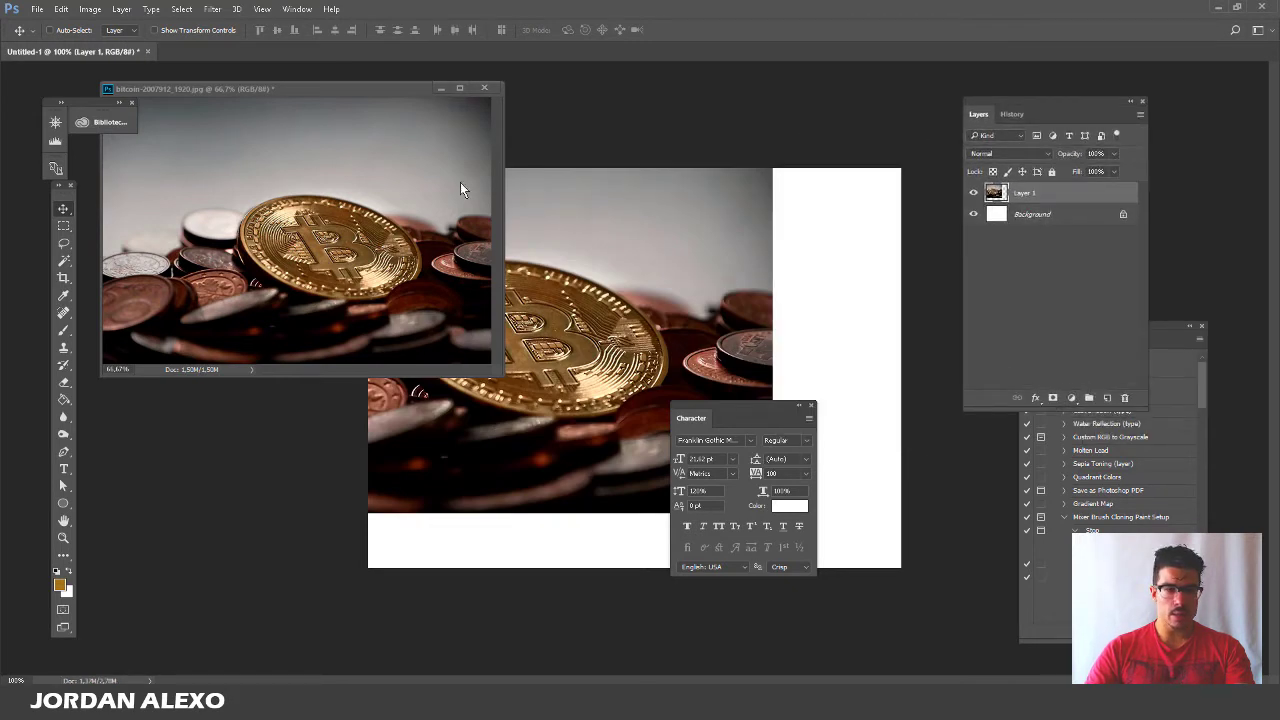
click(1125, 398)
click(257, 296)
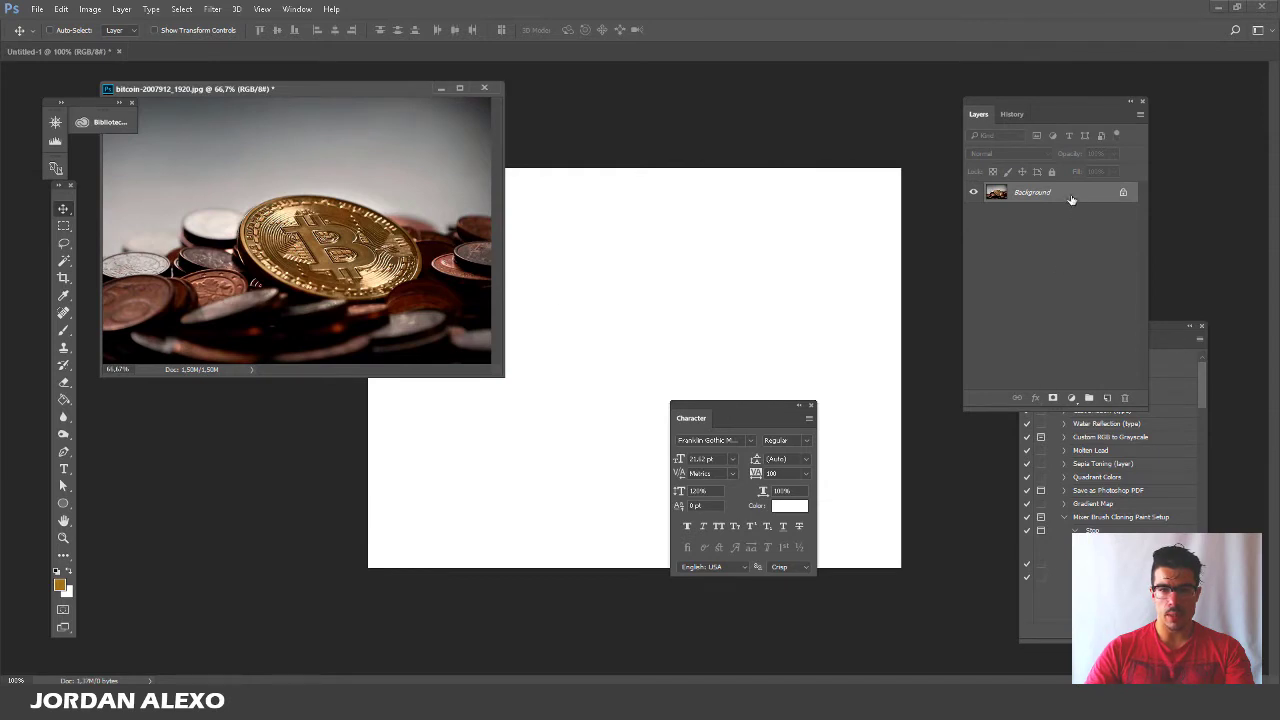
Copy the photo's Background layer into the blank document, position it to cover the whole canvas, and close the source photo without saving
drag(345, 85, 292, 85)
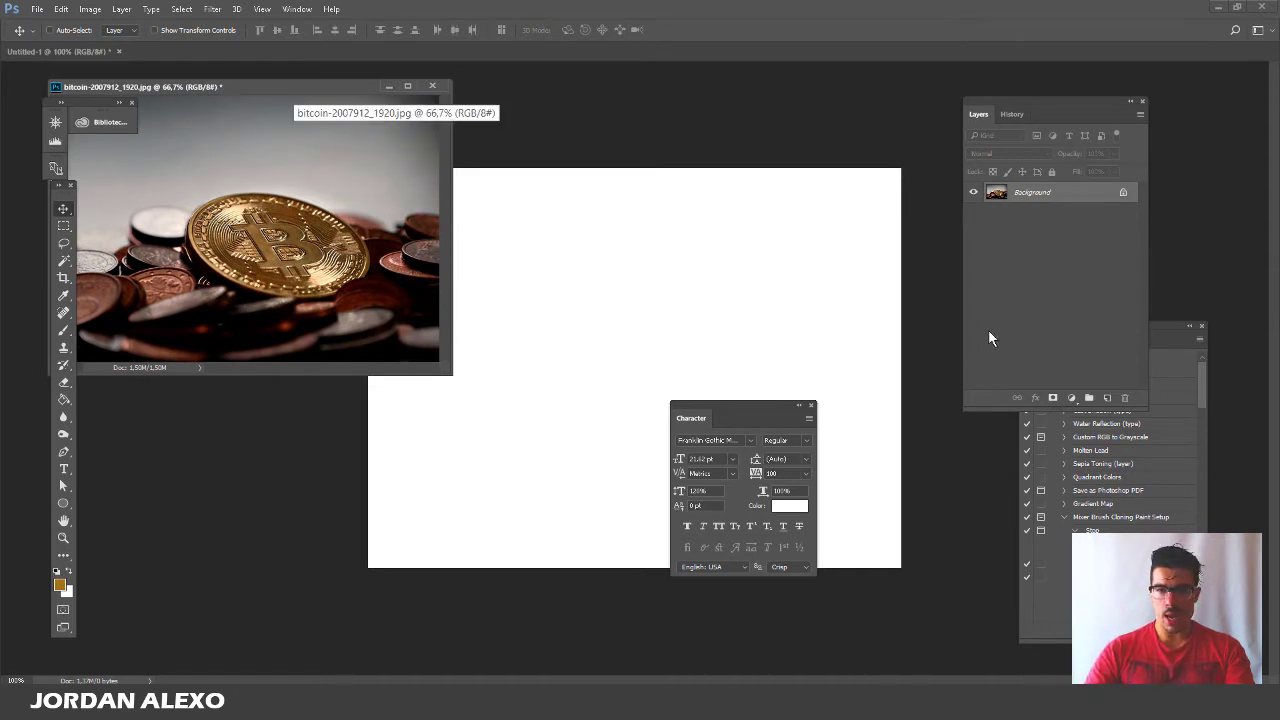
drag(1052, 196, 642, 344)
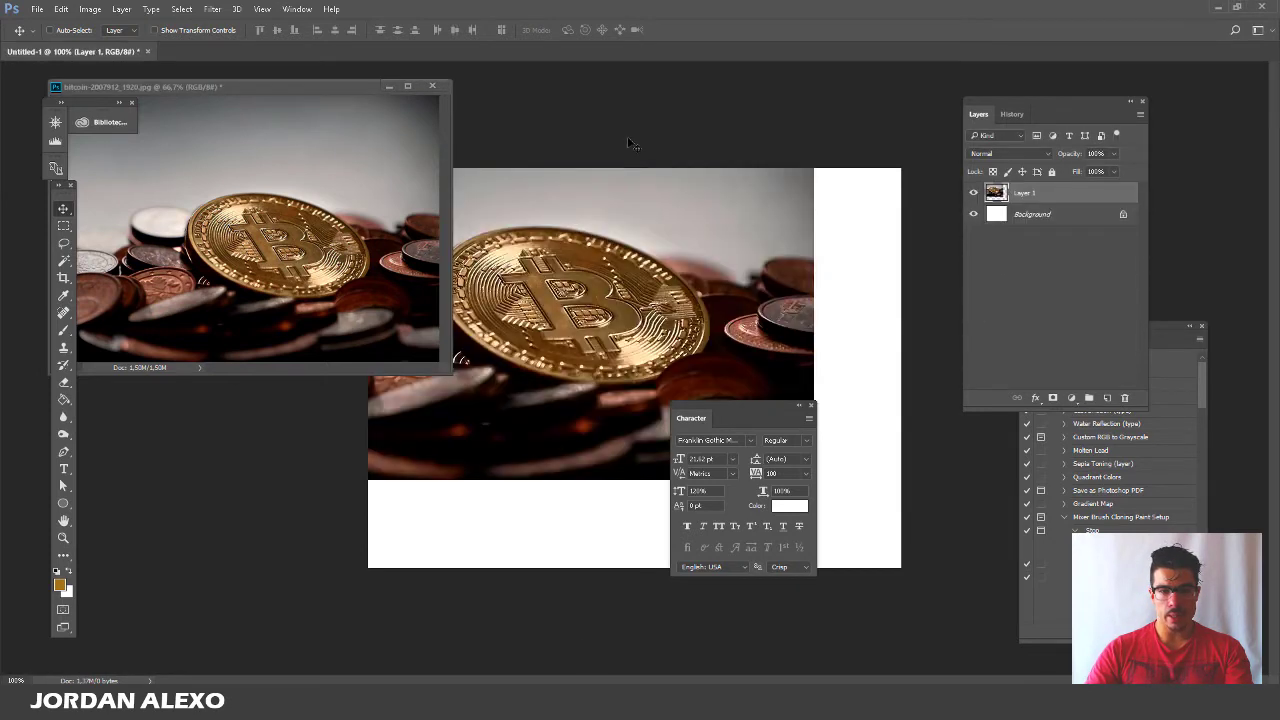
drag(600, 209, 681, 291)
click(432, 85)
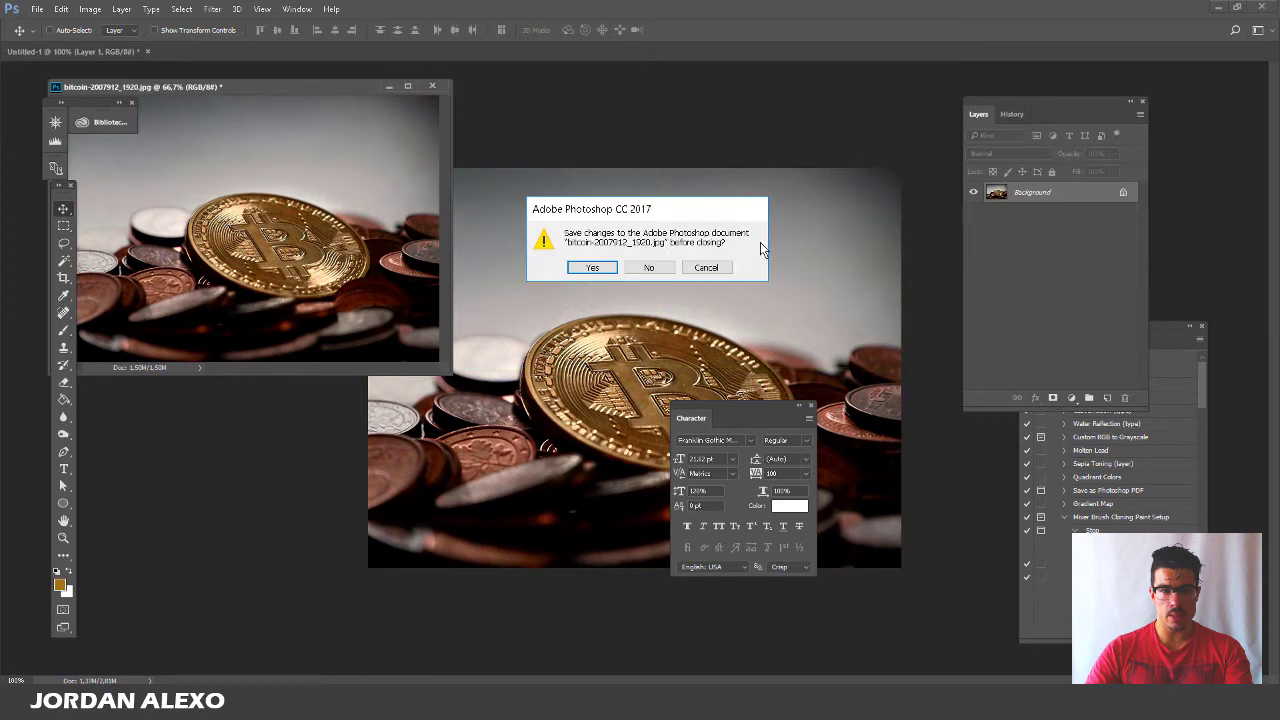
click(649, 268)
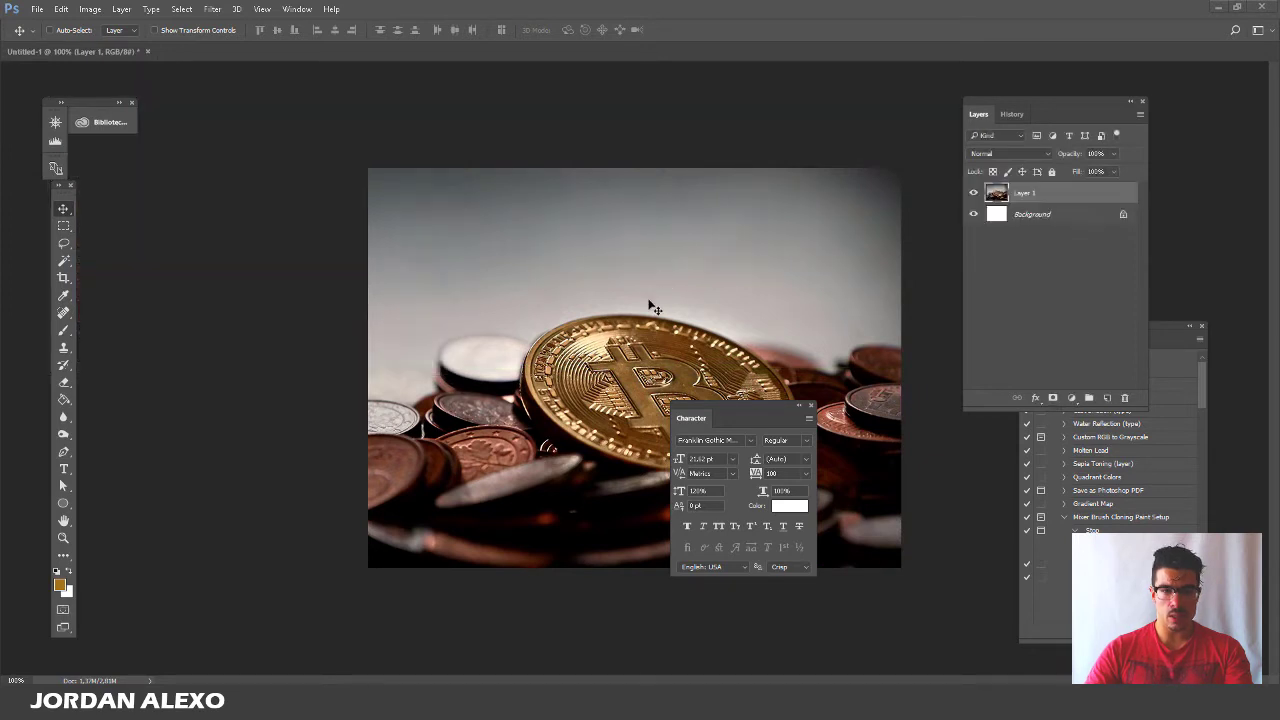
Check the composed document's dimensions and resolution in Image Size without changing them
click(89, 9)
click(110, 127)
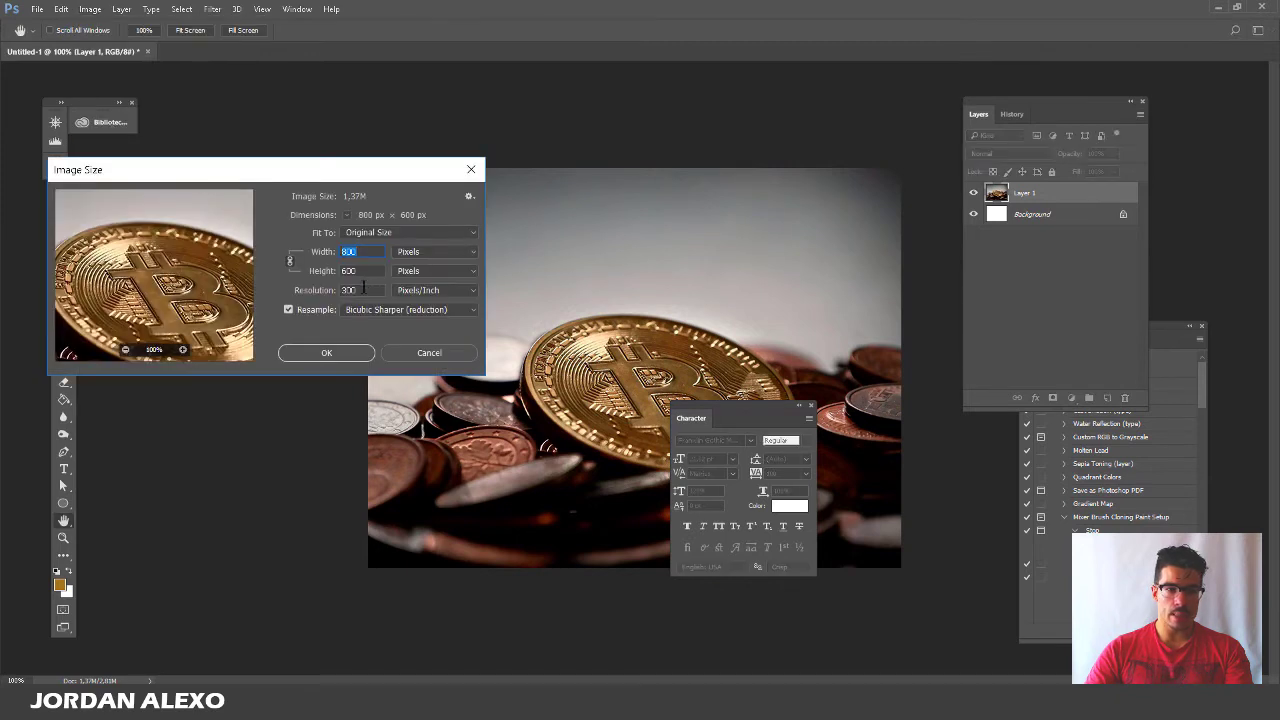
click(436, 352)
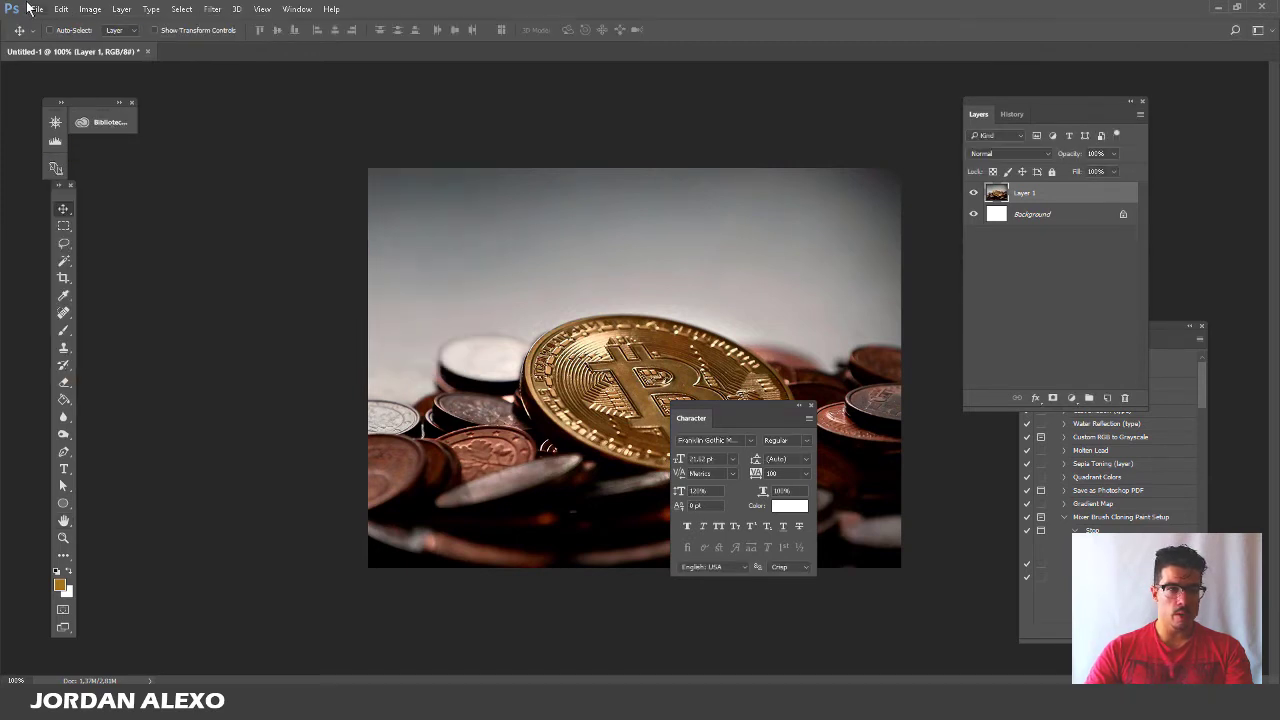
Set up a Save for Web export of the composed image as JPEG with Maximum quality
click(35, 9)
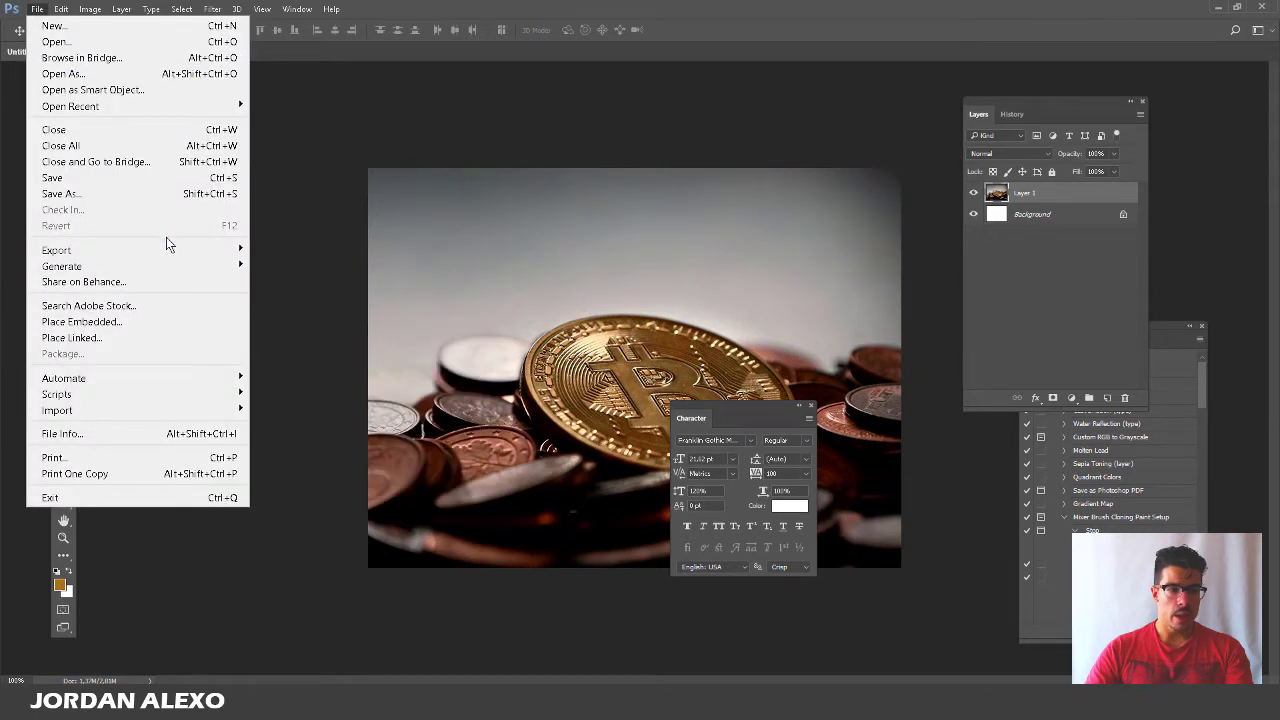
mouse_move(170, 250)
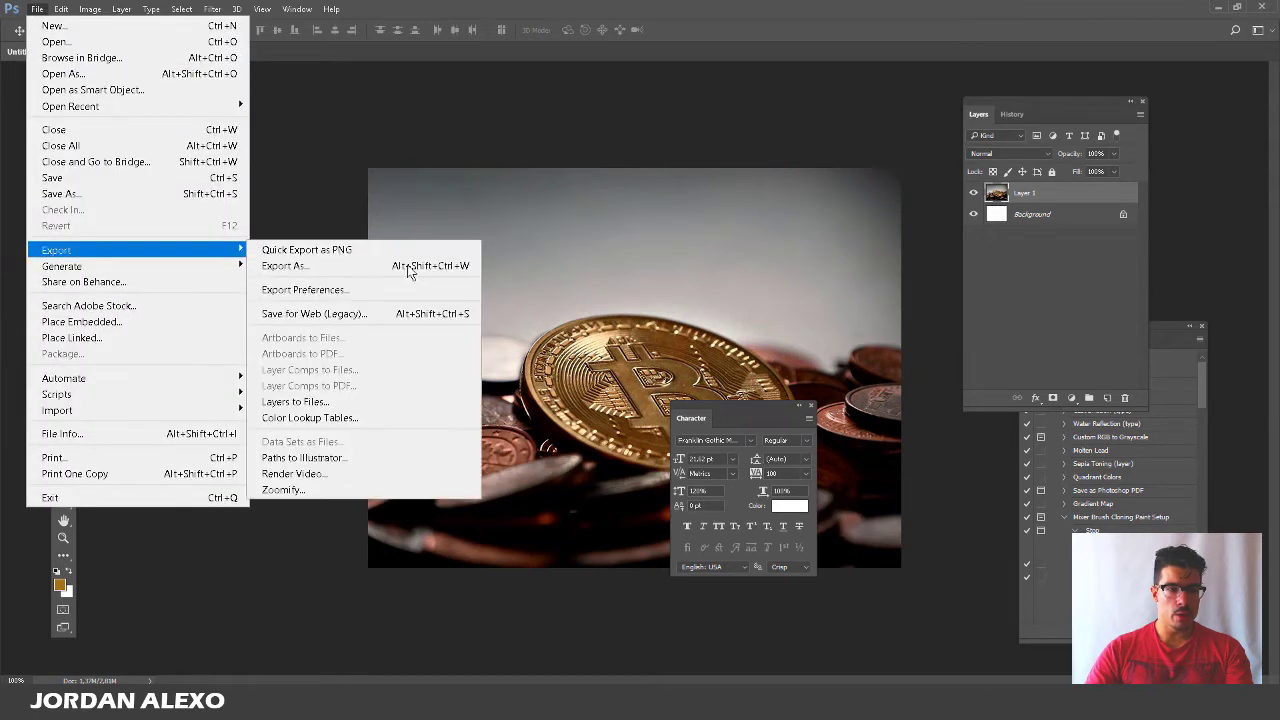
click(313, 316)
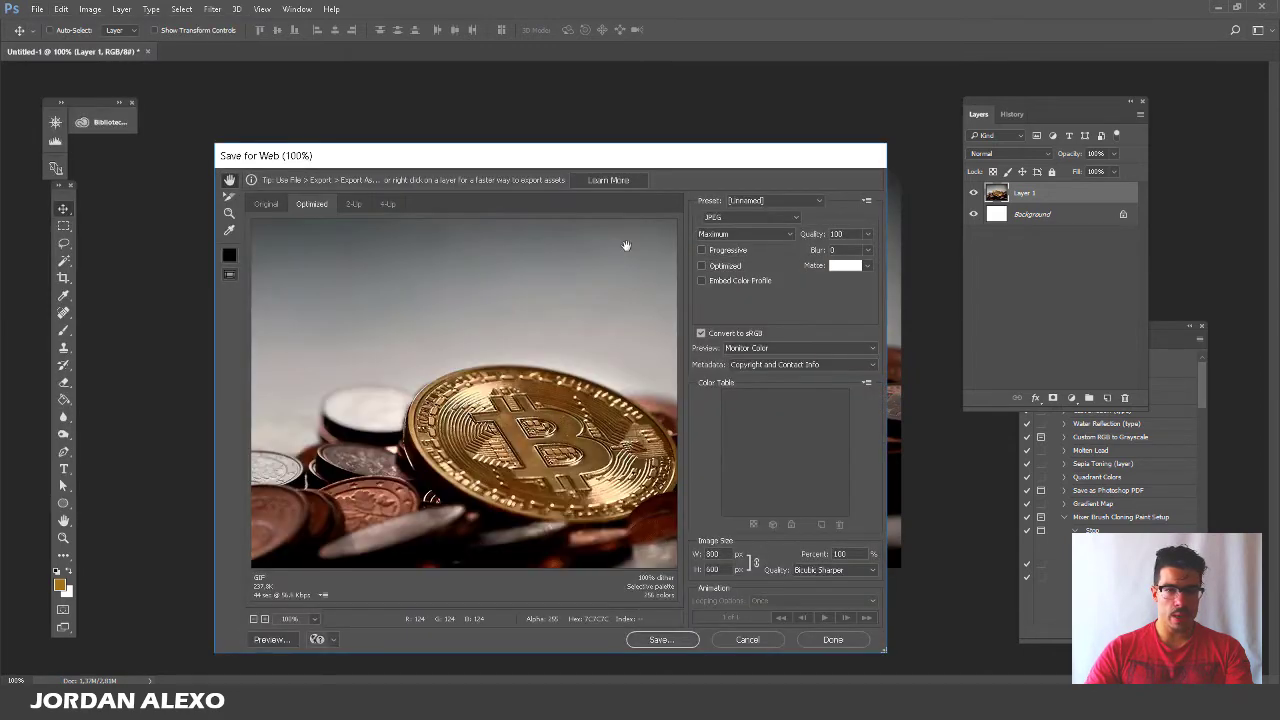
click(751, 218)
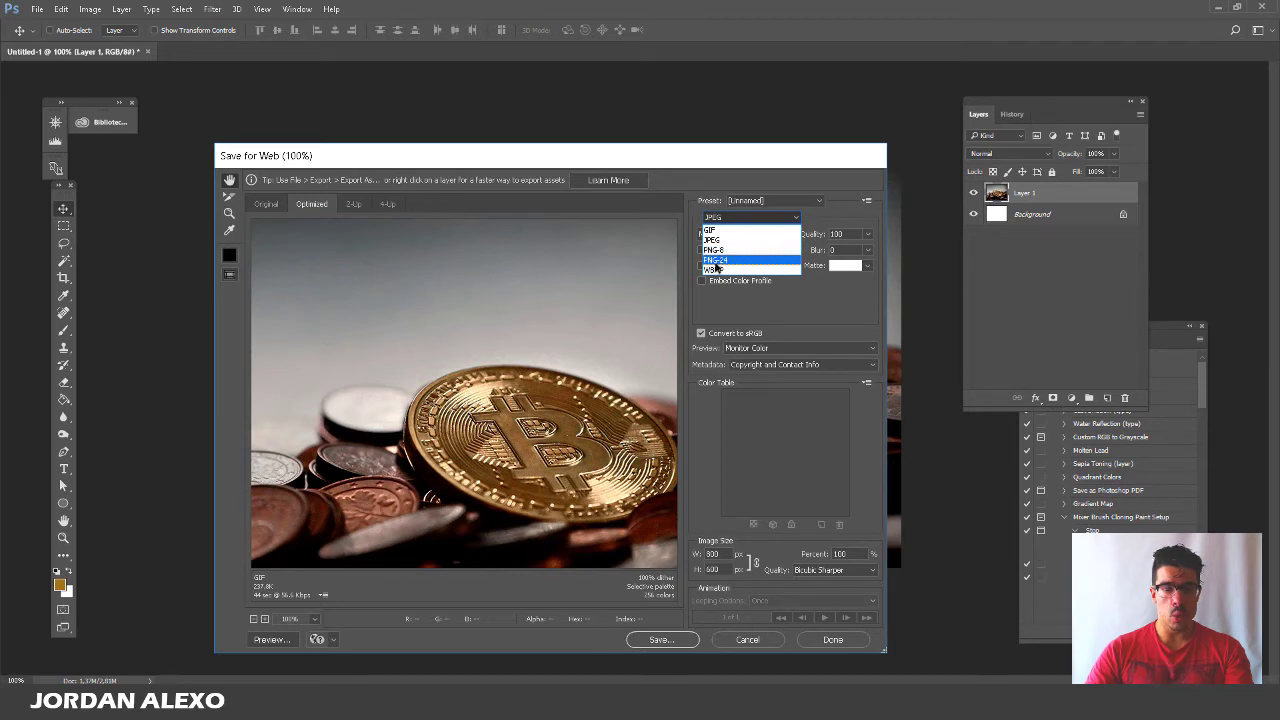
click(736, 217)
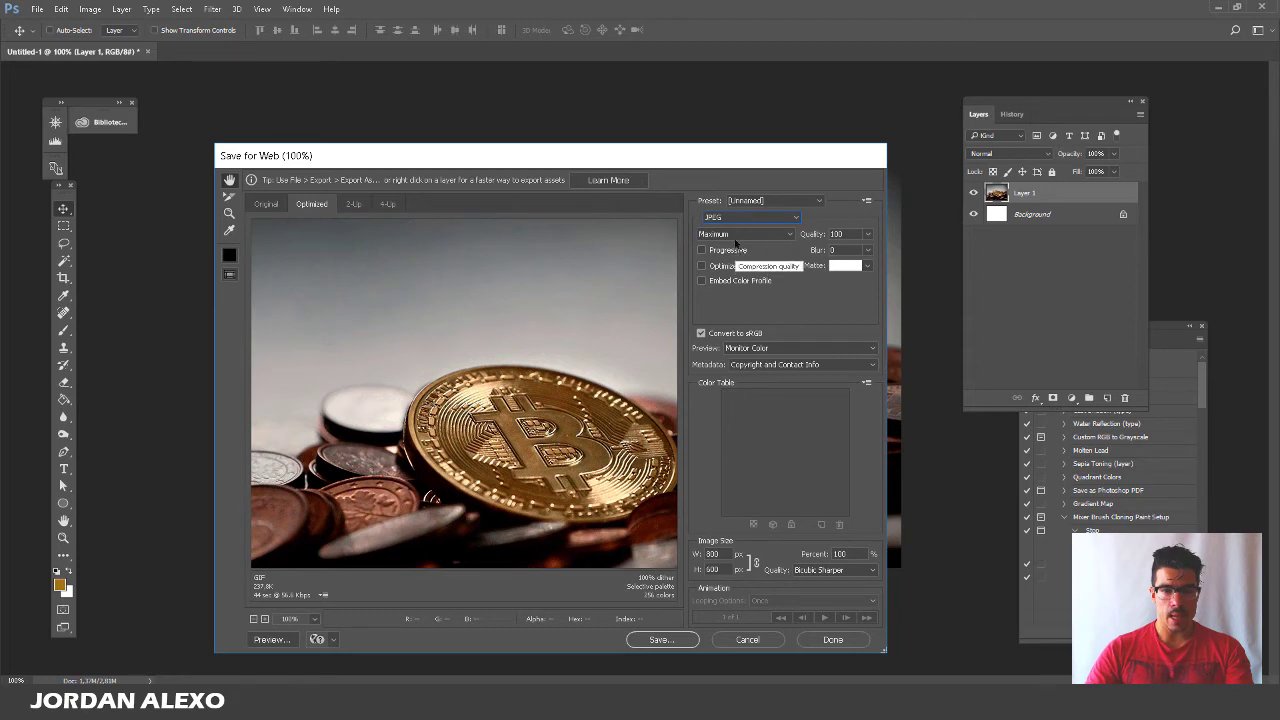
click(740, 234)
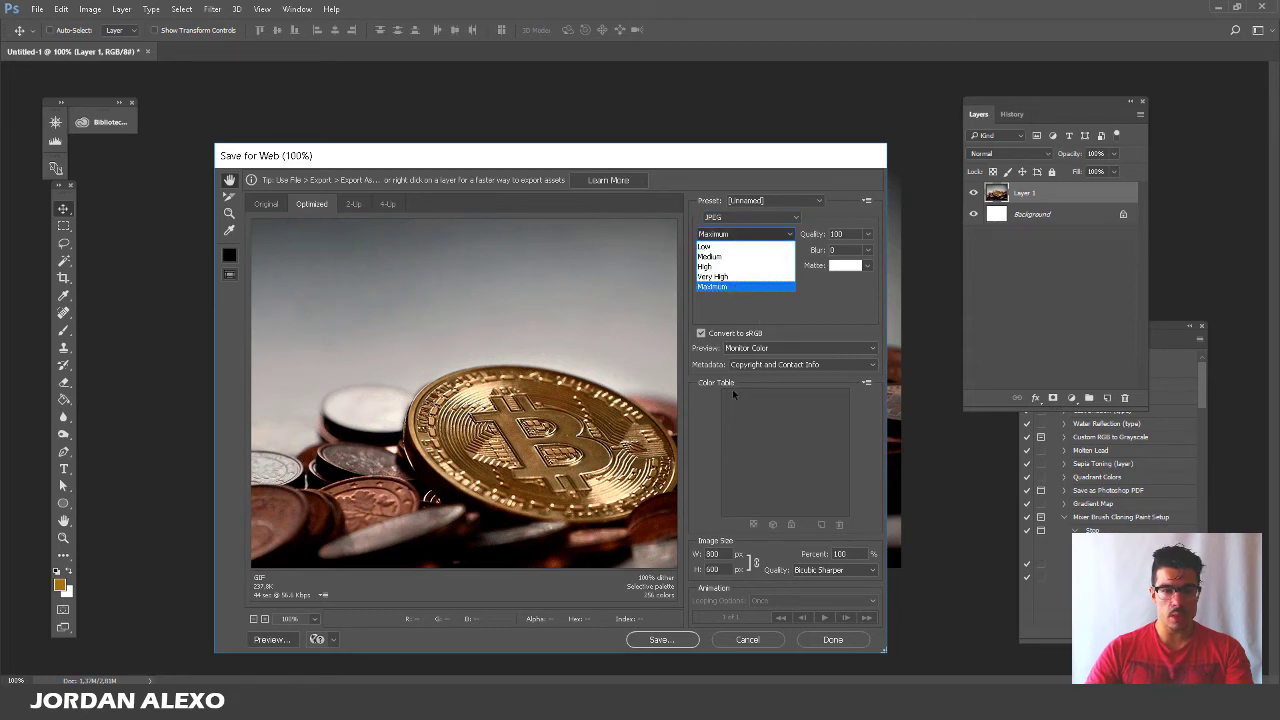
click(820, 338)
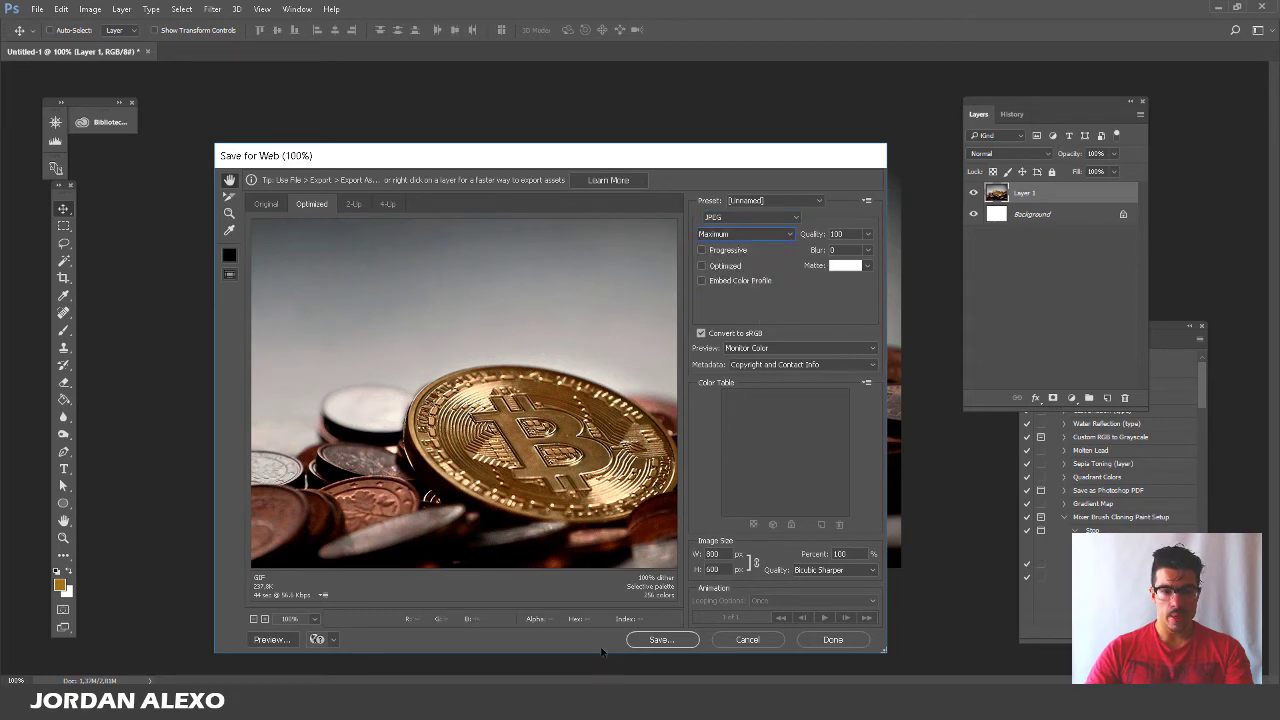
Save the optimized image in the Nova pasta folder under the file name crytocurrency.jpg
click(665, 645)
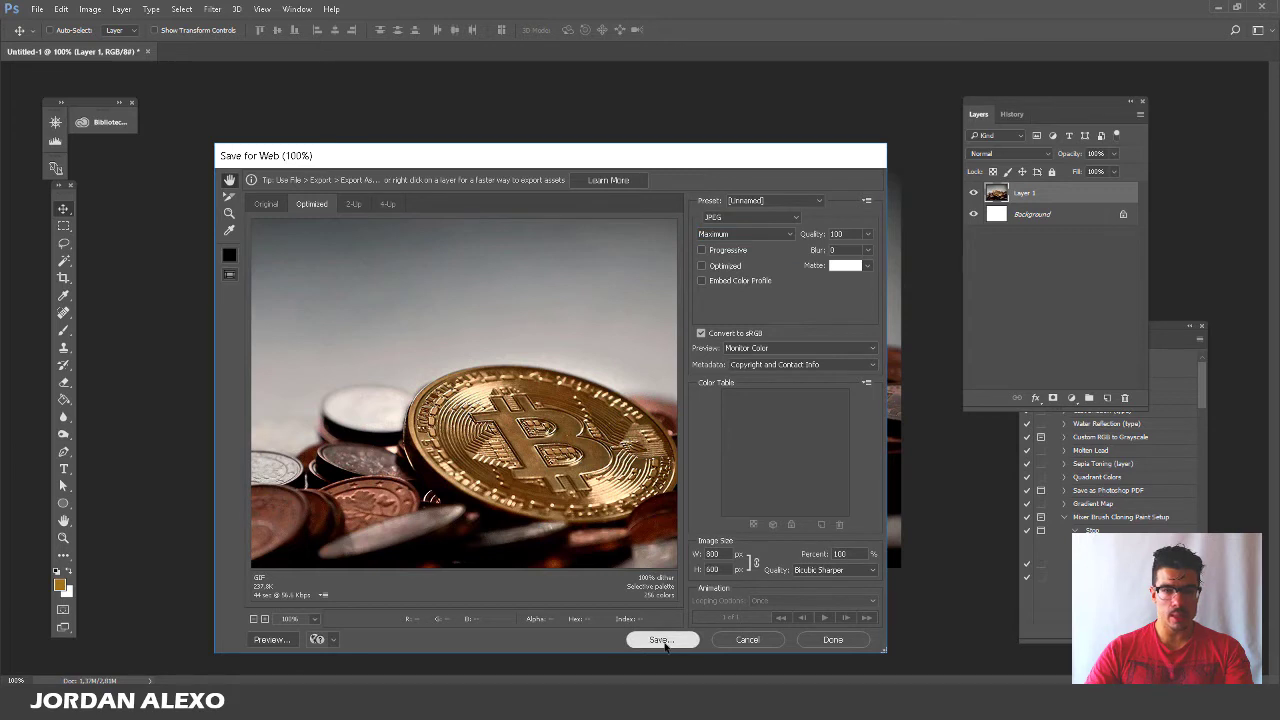
click(430, 207)
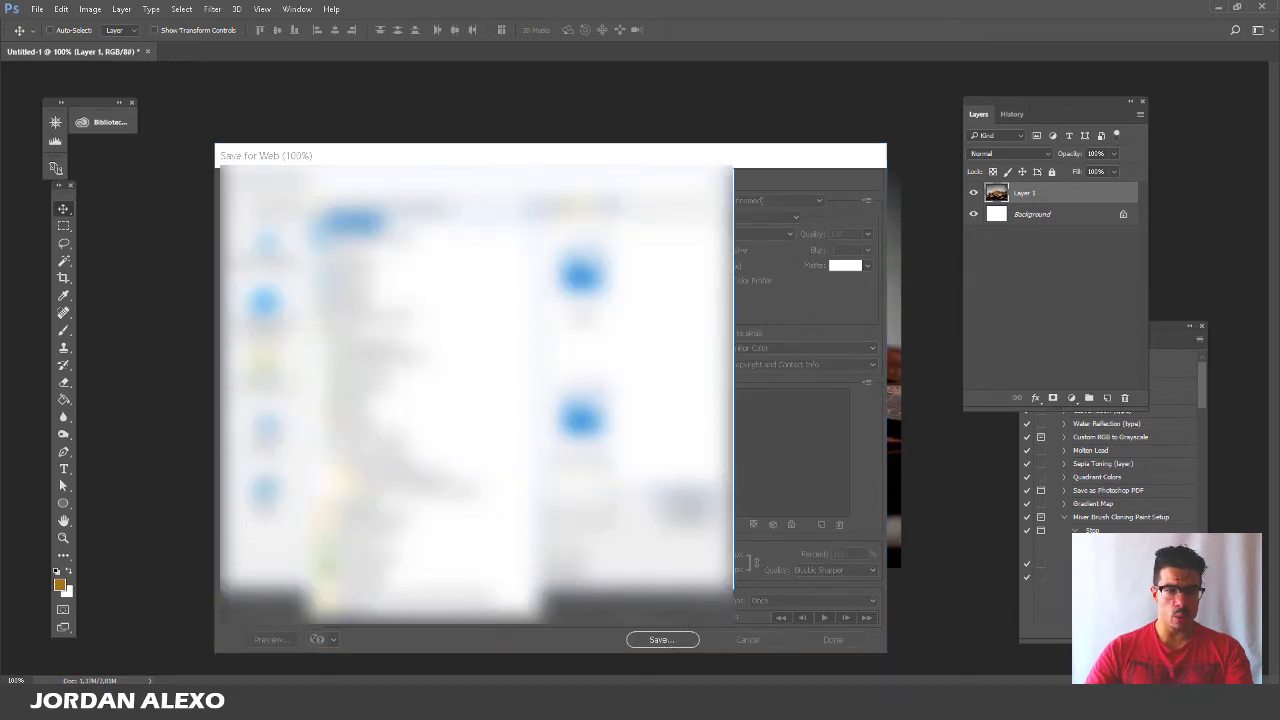
click(368, 238)
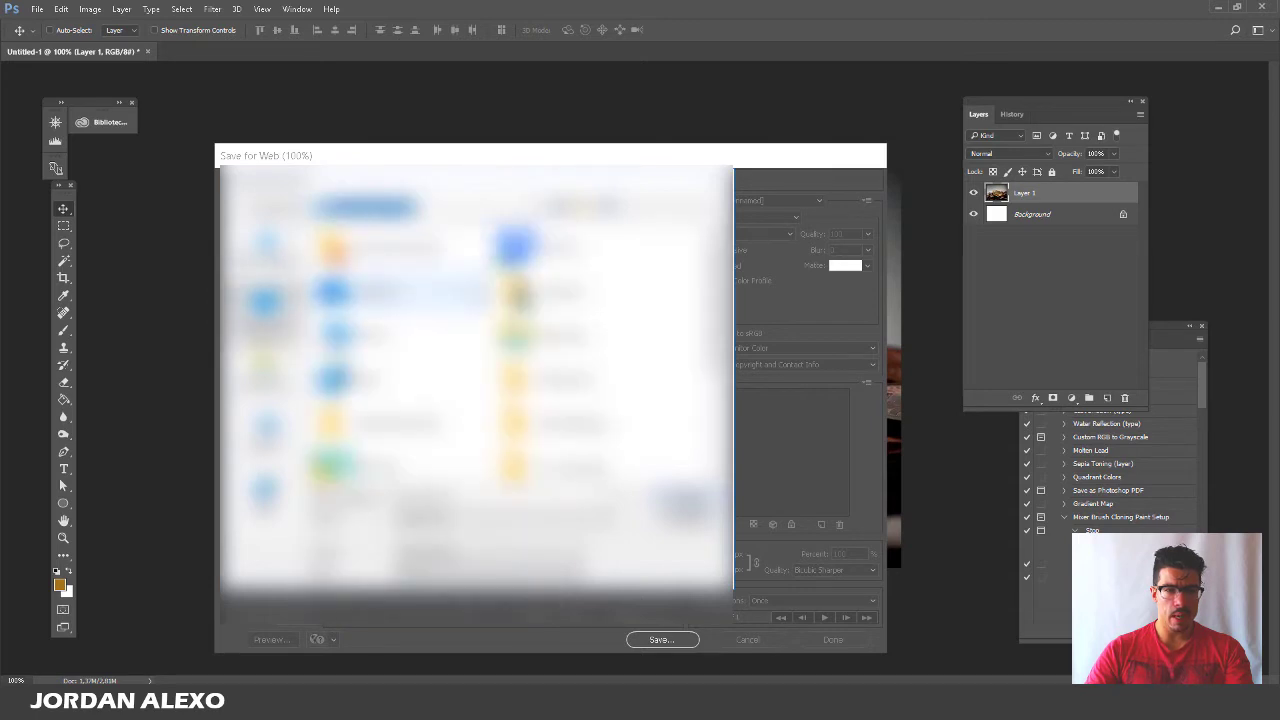
scroll(425, 345, down, 3)
double_click(597, 335)
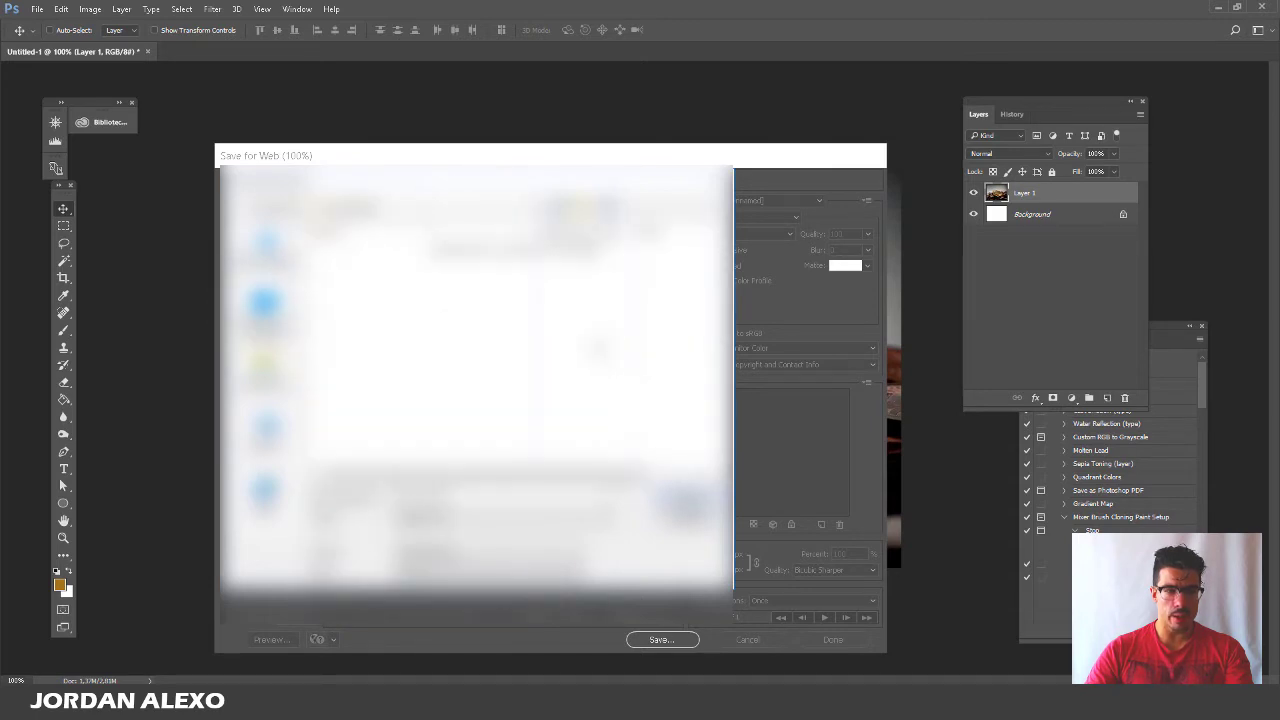
click(432, 496)
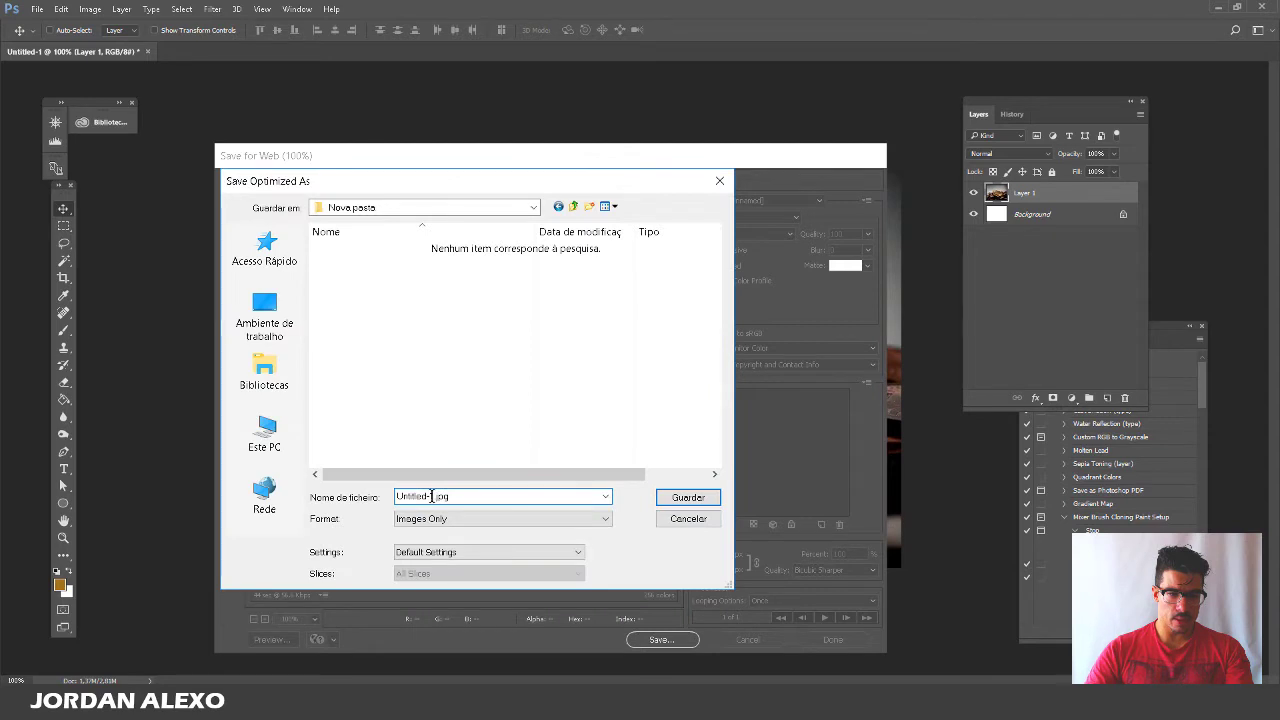
double_click(432, 496)
text(cry)
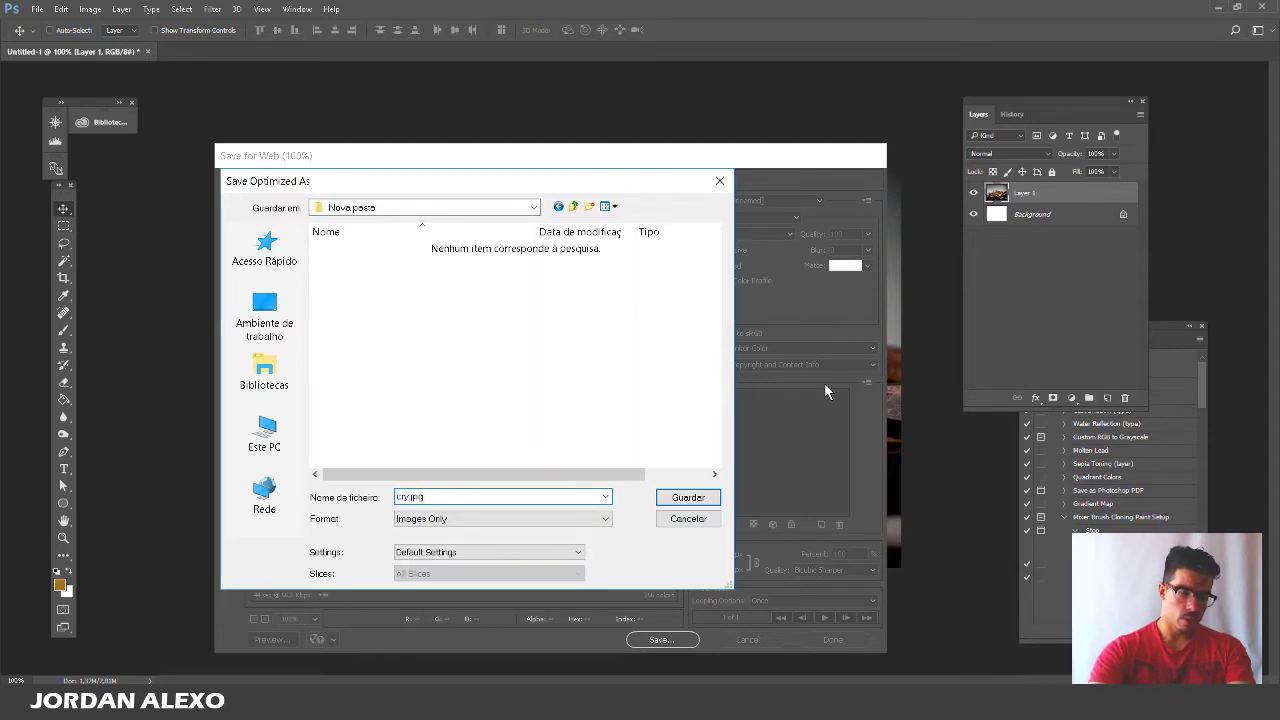
text(tocurre)
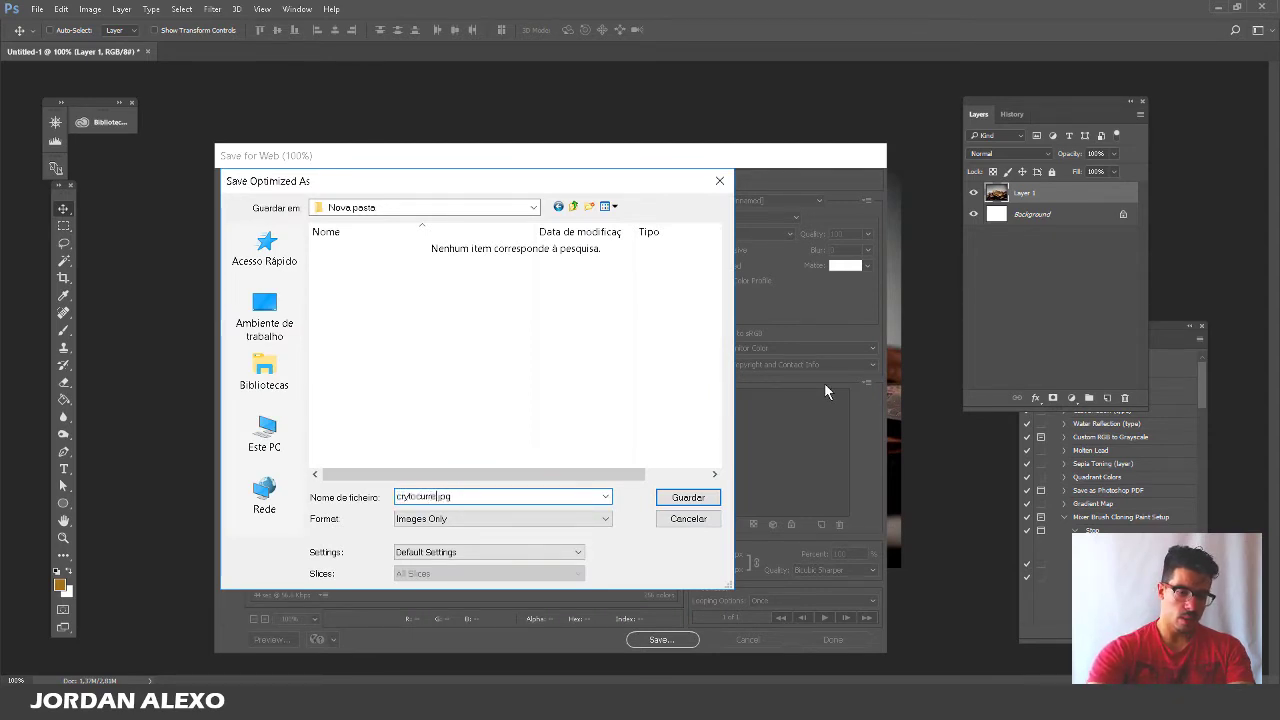
text(ncy)
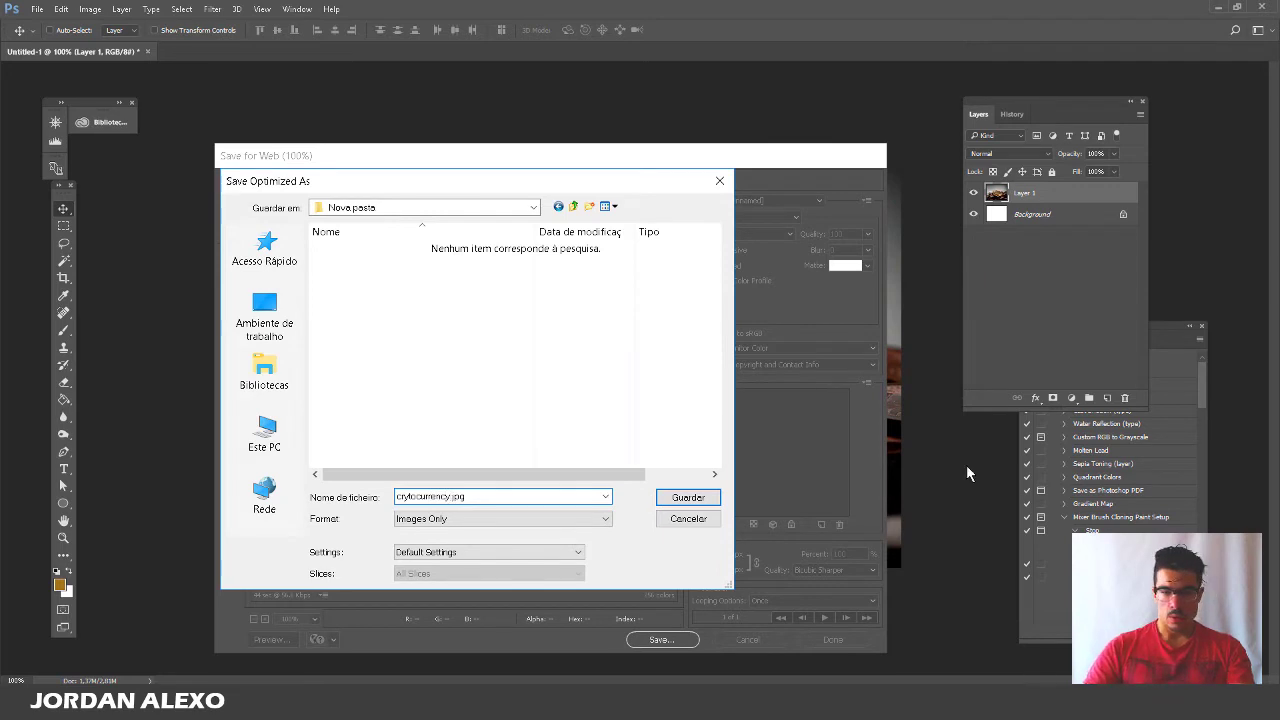
click(710, 507)
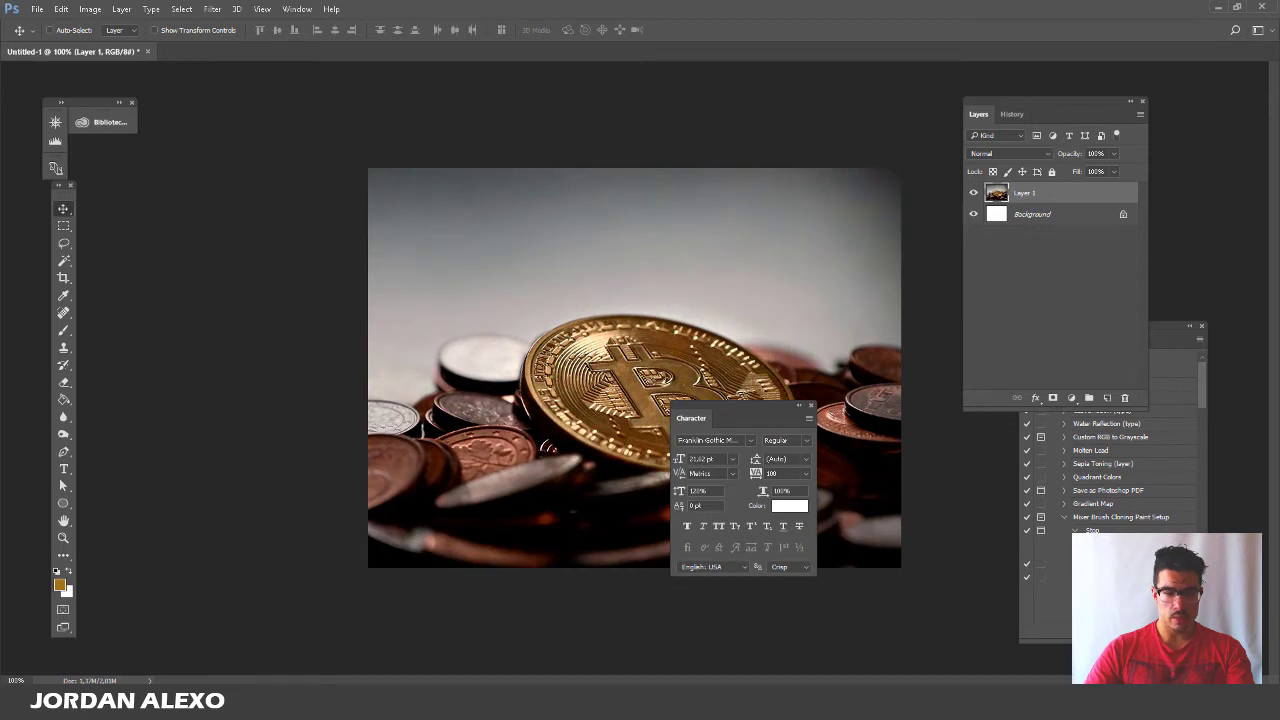
Switch to the Cryptocurrency oroginal.doc manuscript in WPS Writer
mouse_move(391, 703)
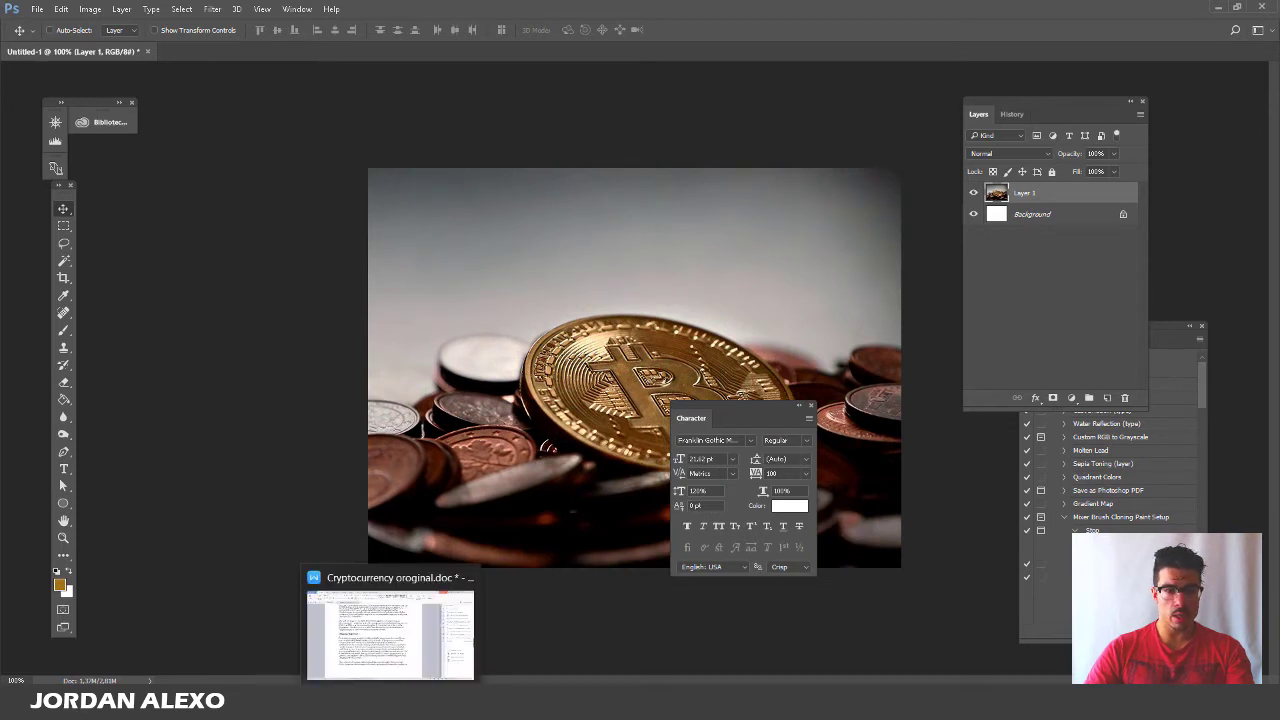
click(390, 635)
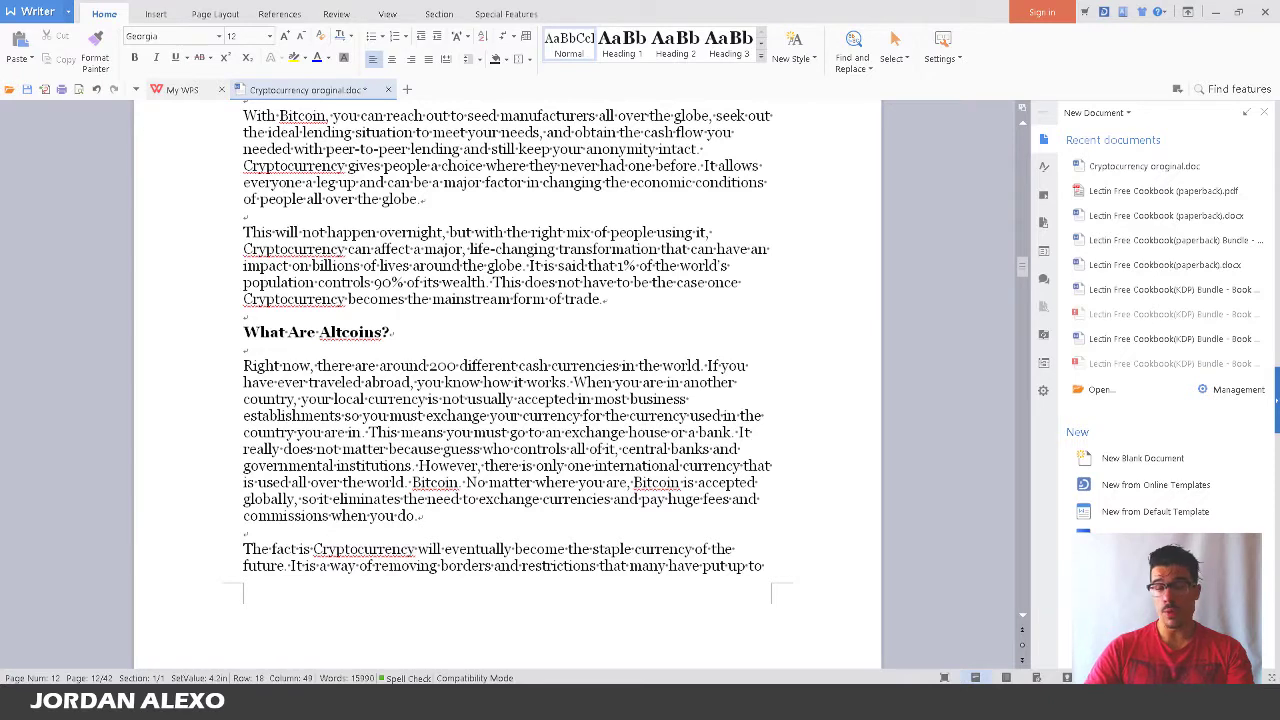
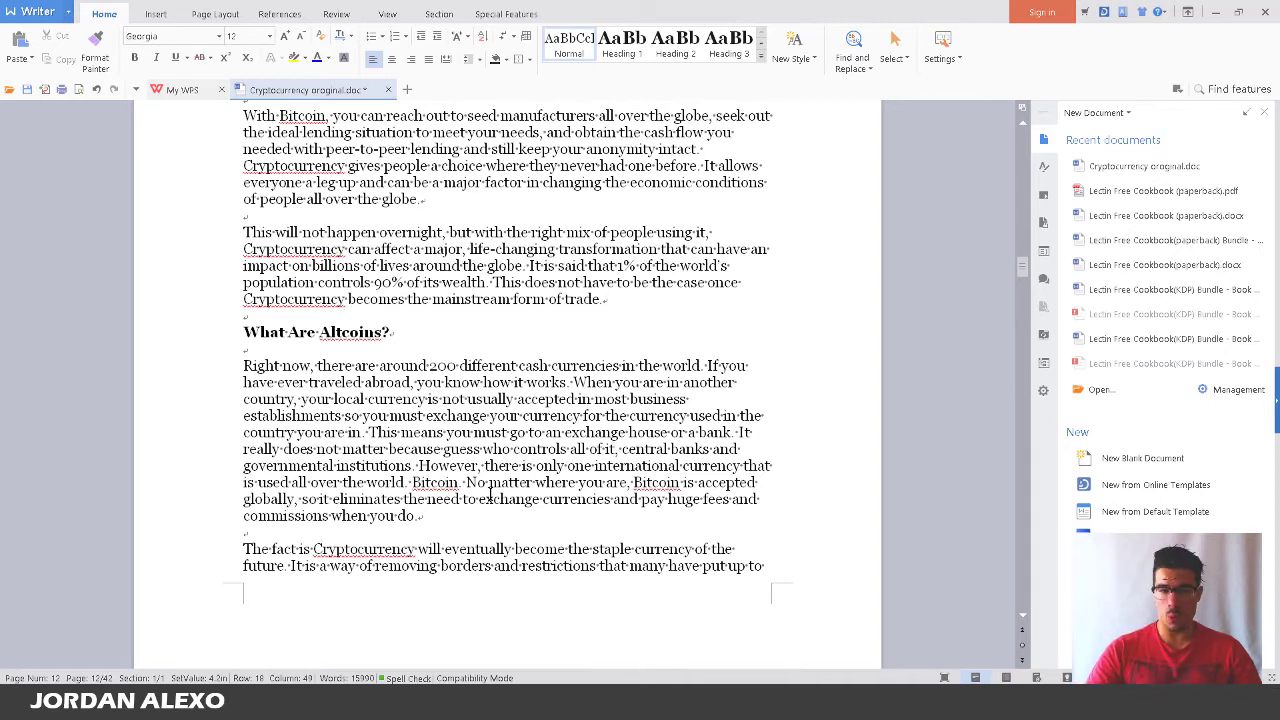
click(447, 322)
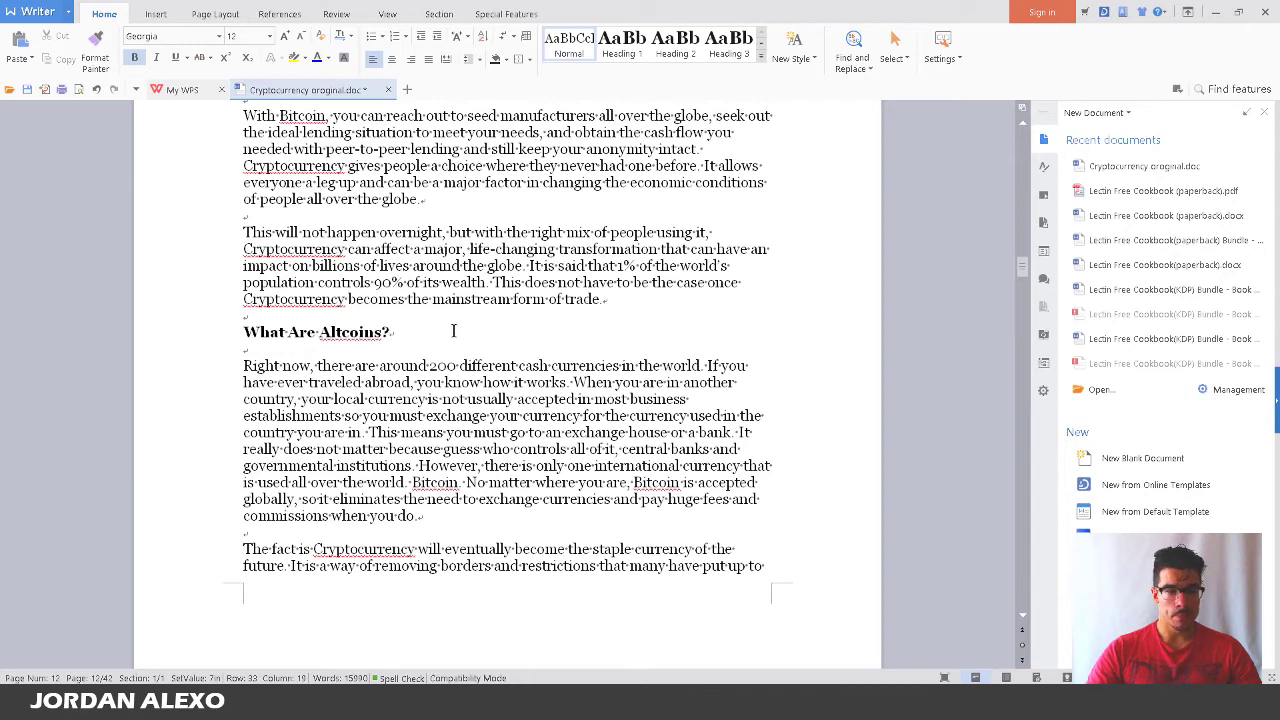
scroll(453, 331, down, 1)
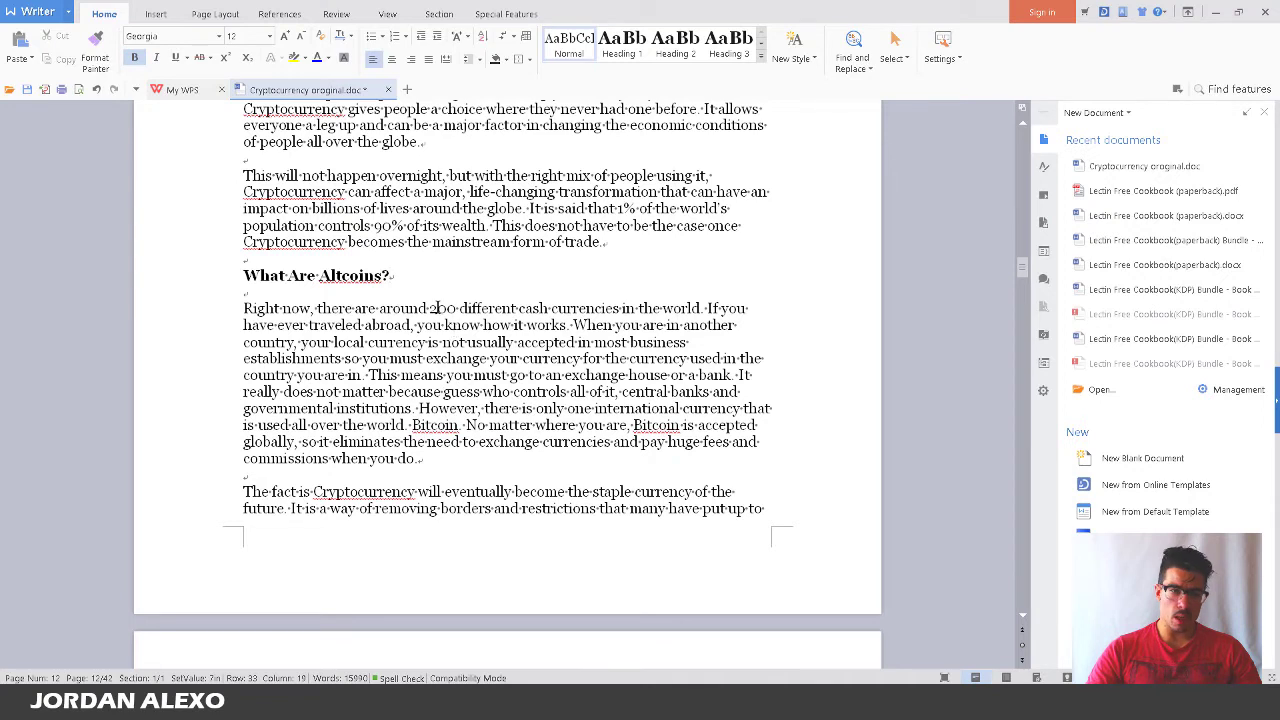
key(Return)
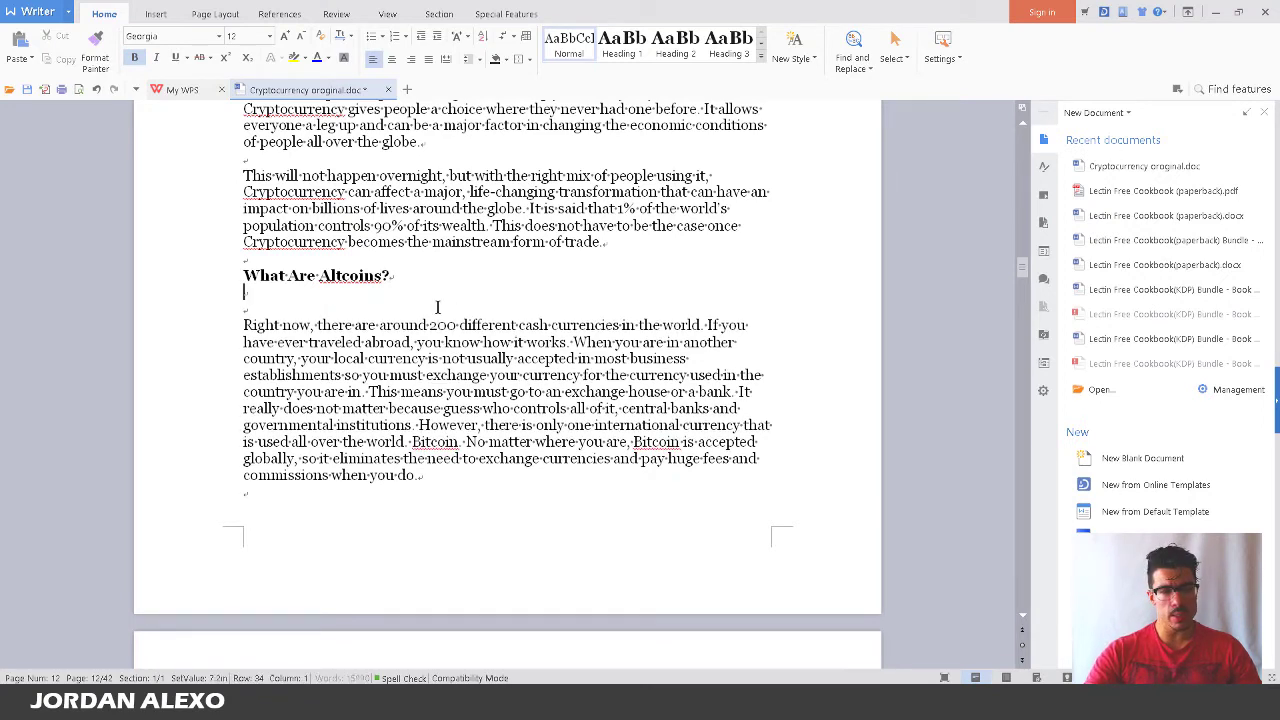
key(BackSpace)
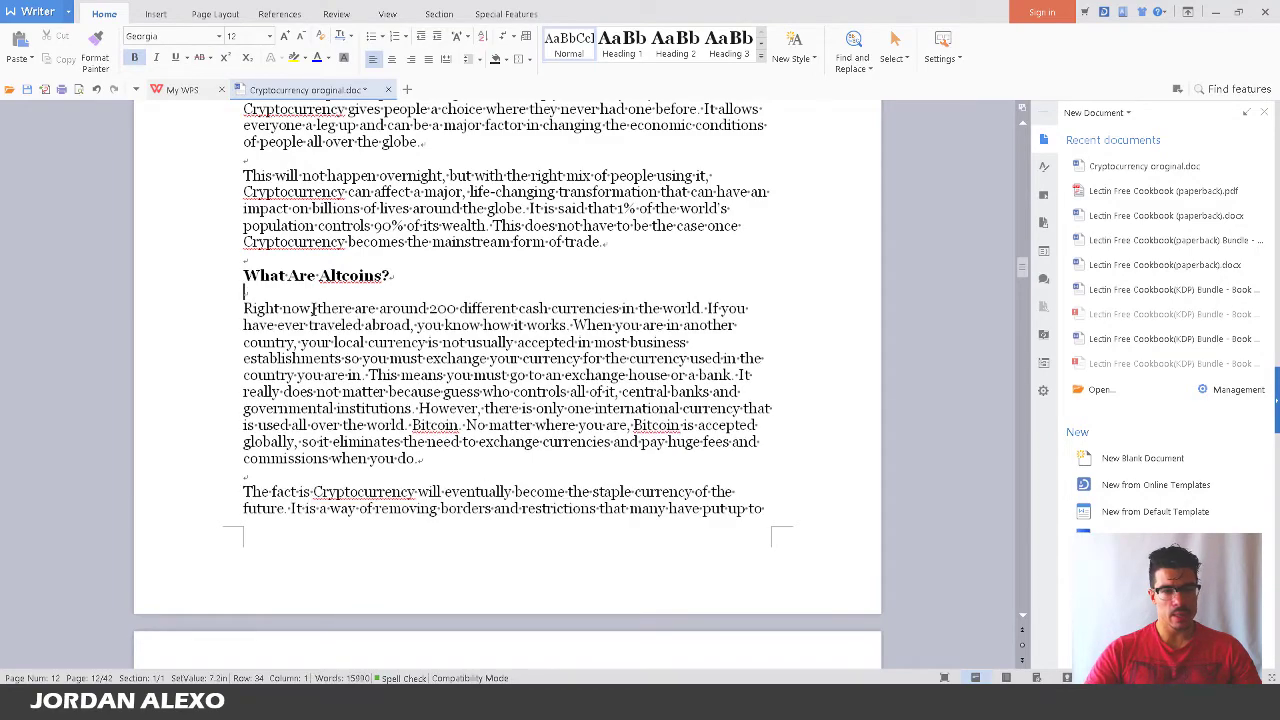
Add an empty line after the Altcoins paragraph that ends with "endless."
scroll(271, 295, down, 5)
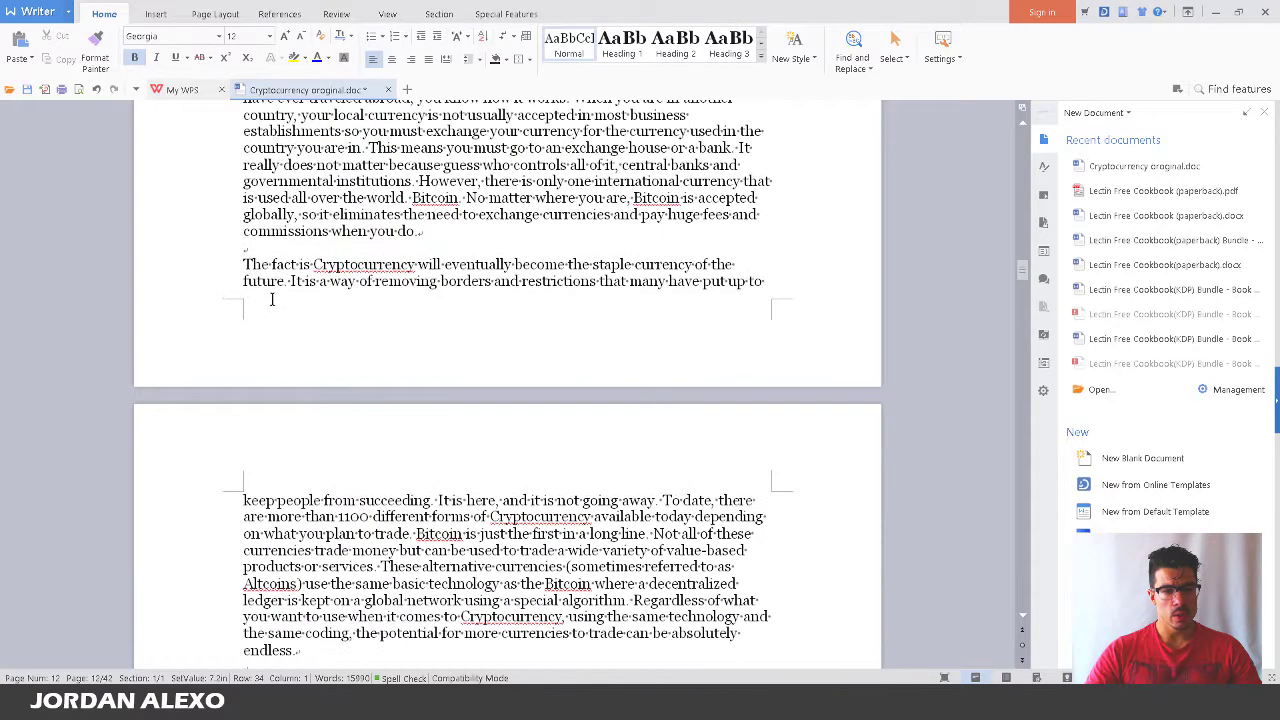
click(330, 366)
key(Return)
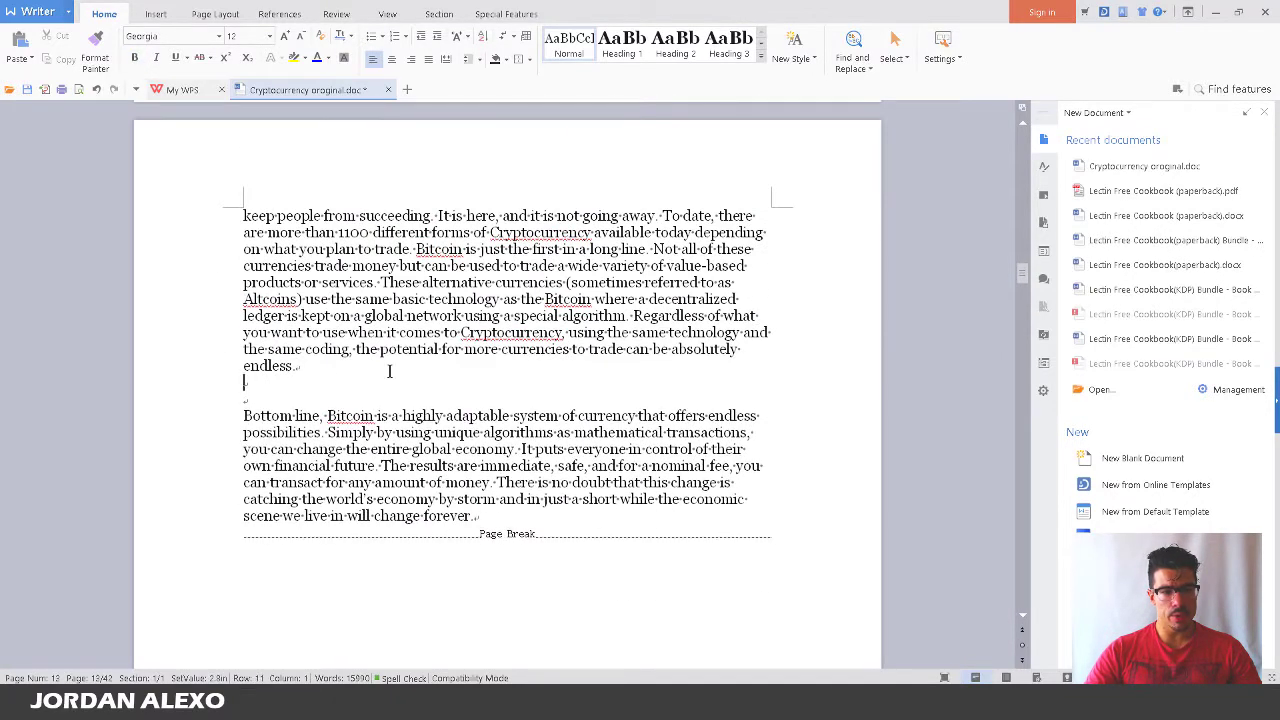
Insert the picture crytocurrency.jpg from the Nova pasta folder on the desktop into the new empty line
click(150, 15)
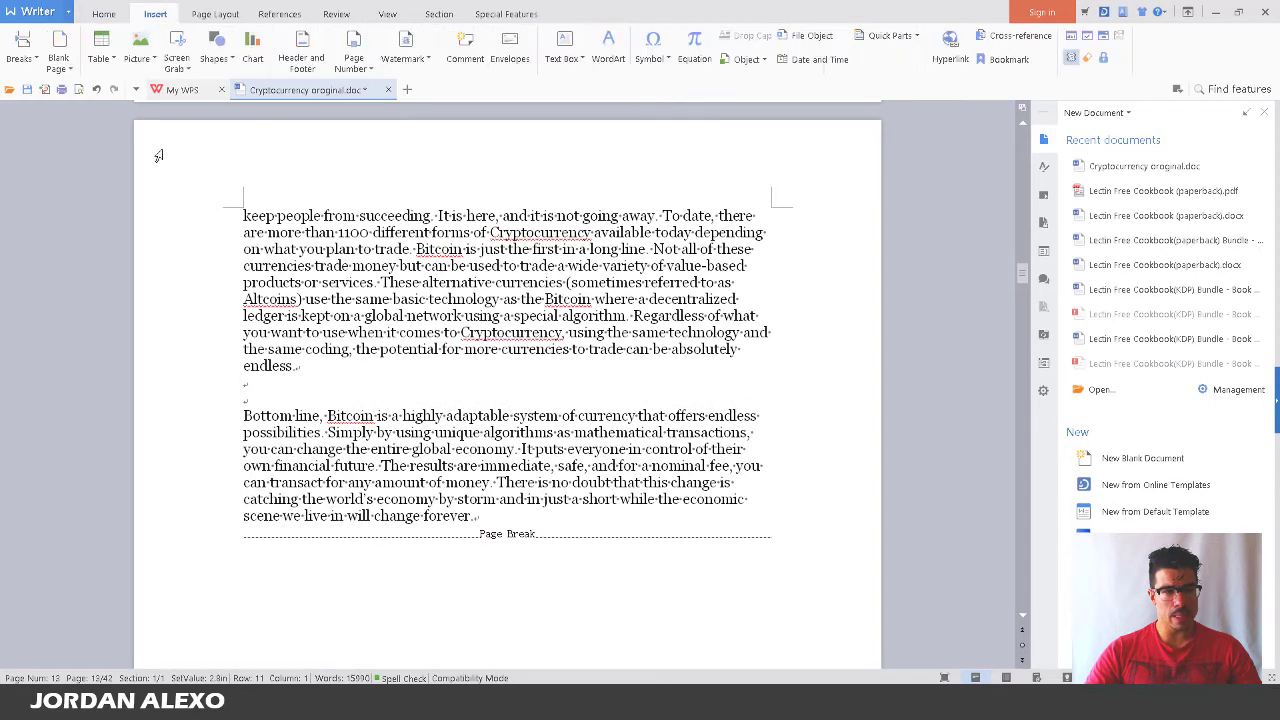
click(145, 58)
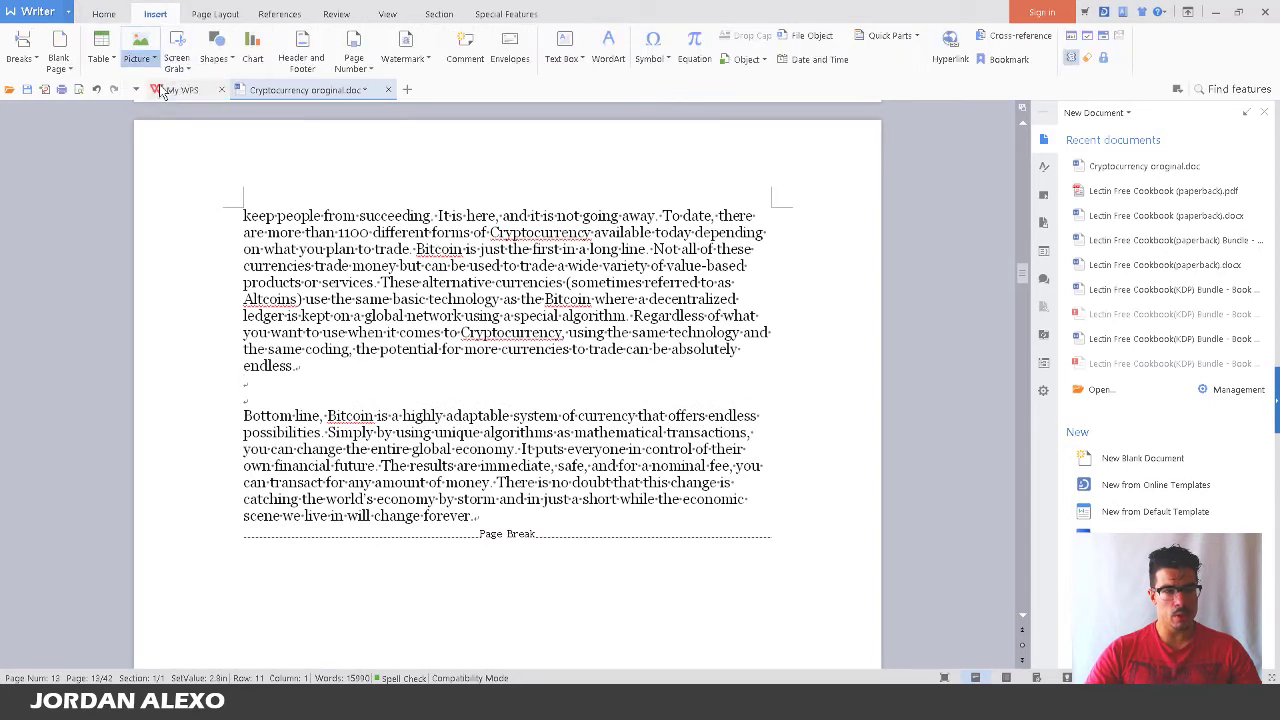
click(162, 81)
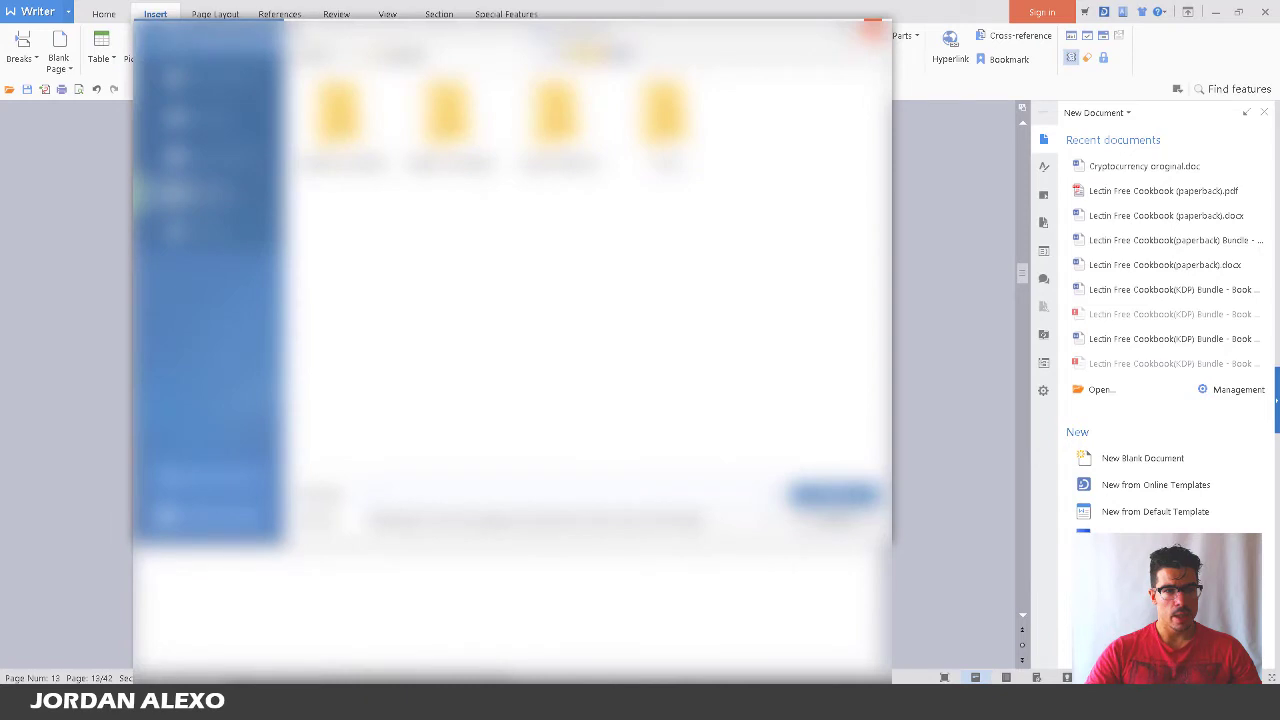
drag(420, 32, 422, 202)
click(537, 223)
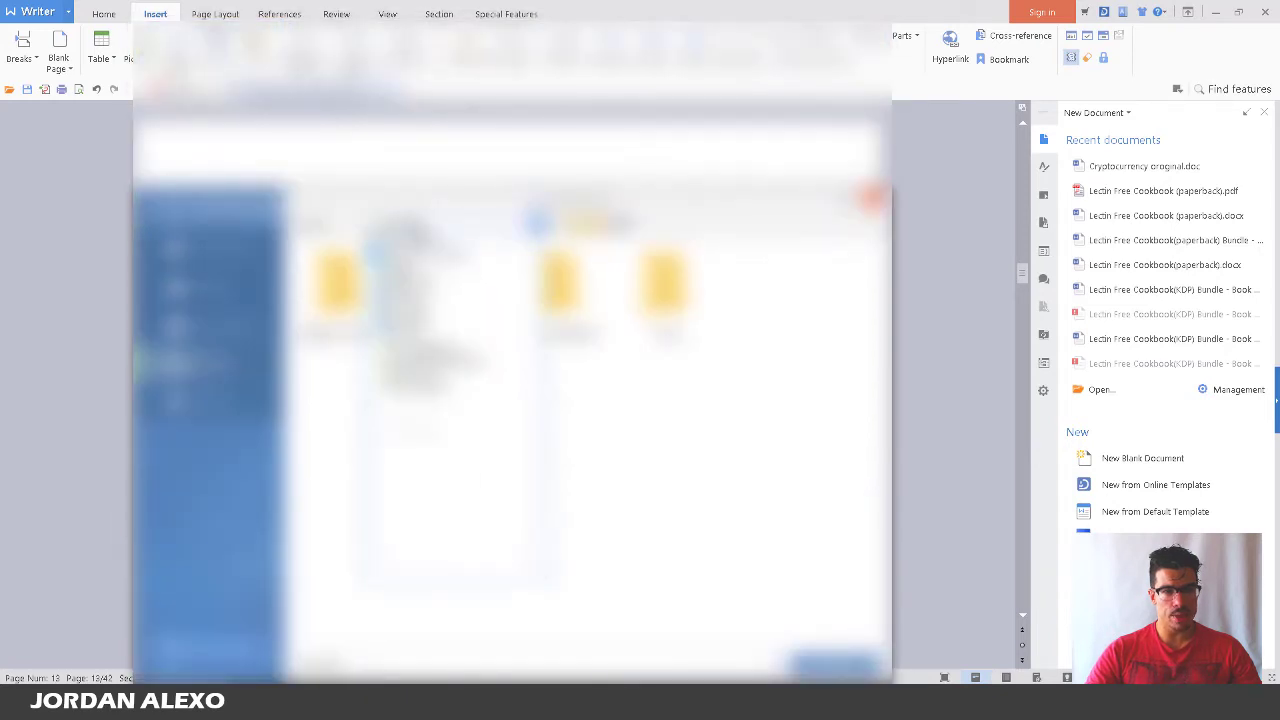
click(430, 254)
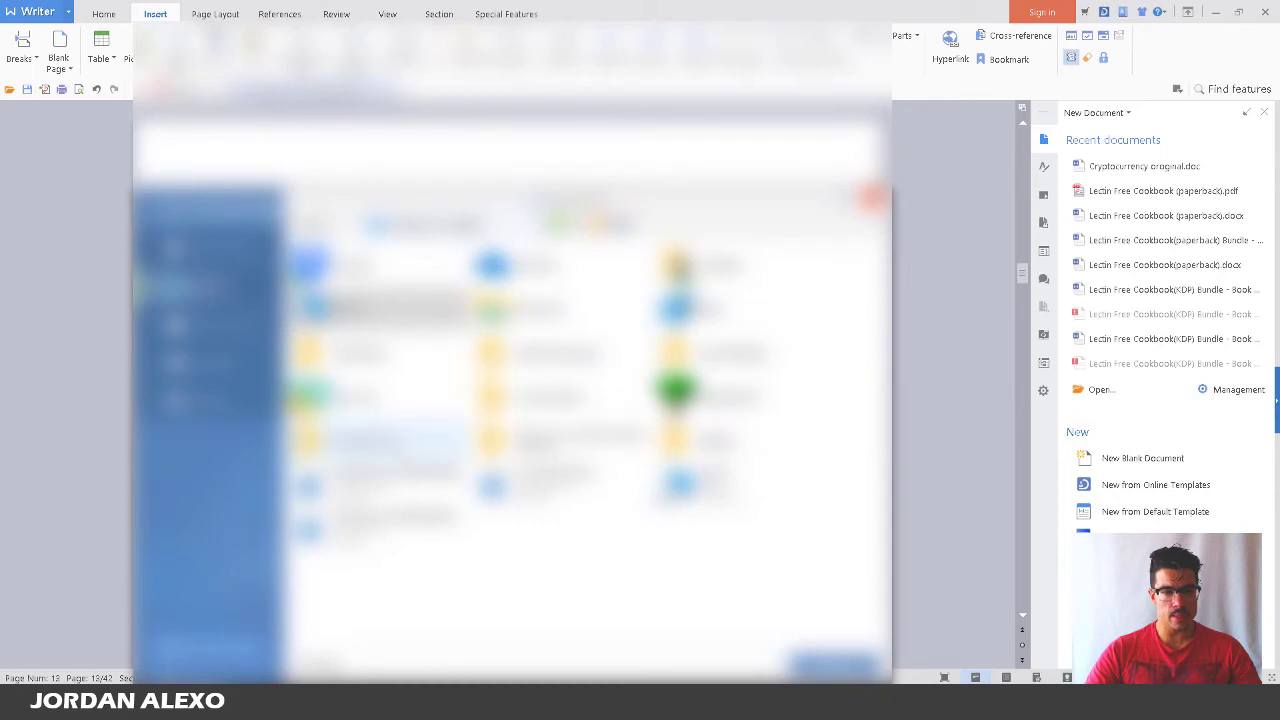
double_click(388, 445)
click(350, 300)
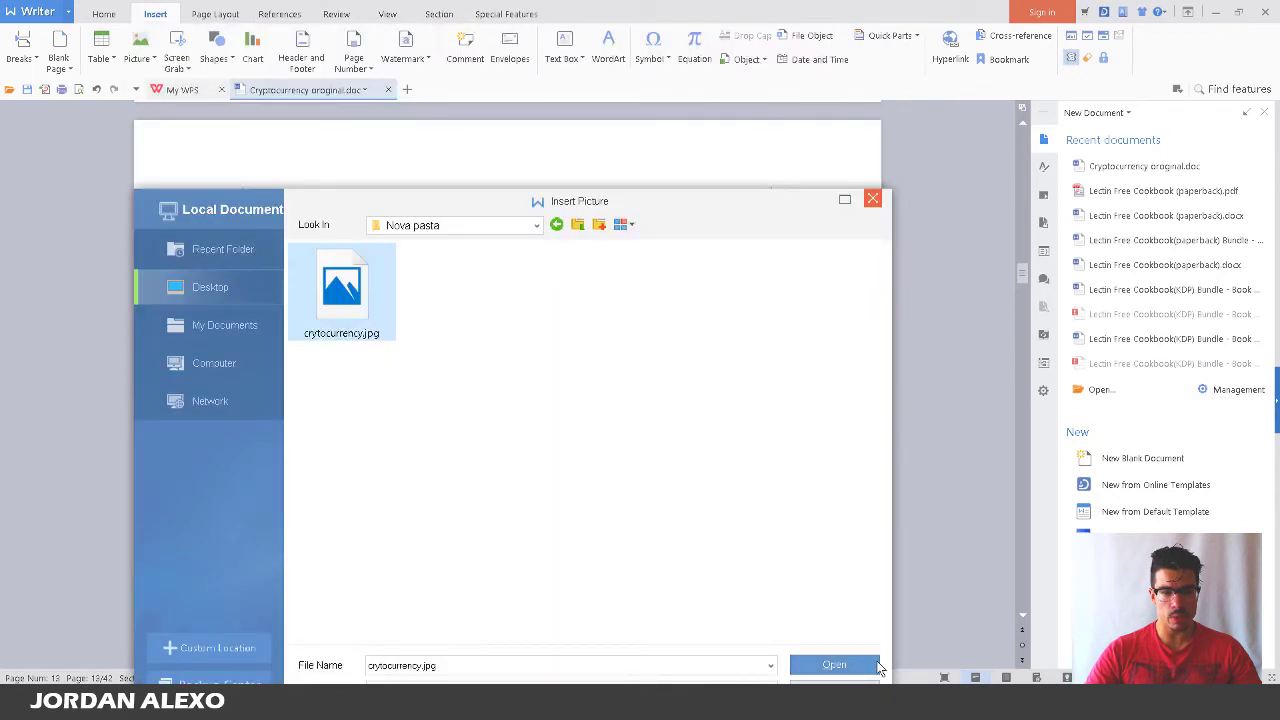
click(834, 665)
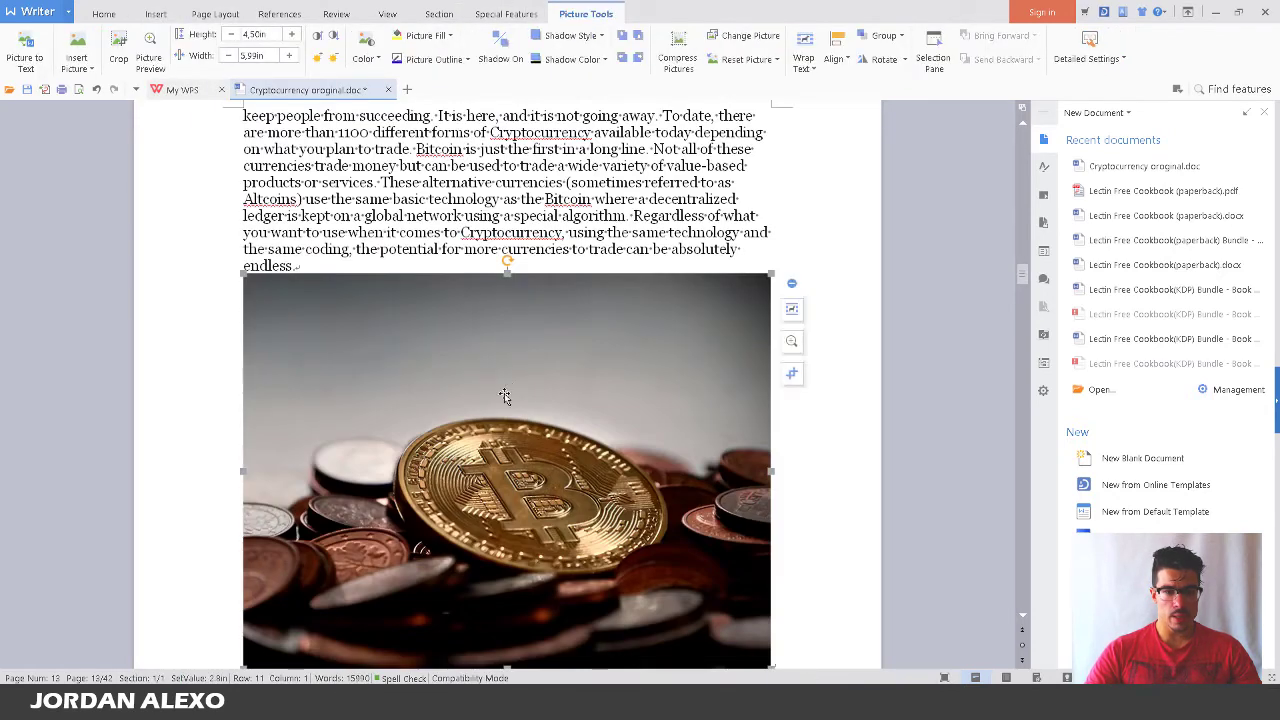
Center the inserted Bitcoin picture between the surrounding paragraphs
scroll(505, 396, down, 5)
scroll(545, 441, up, 3)
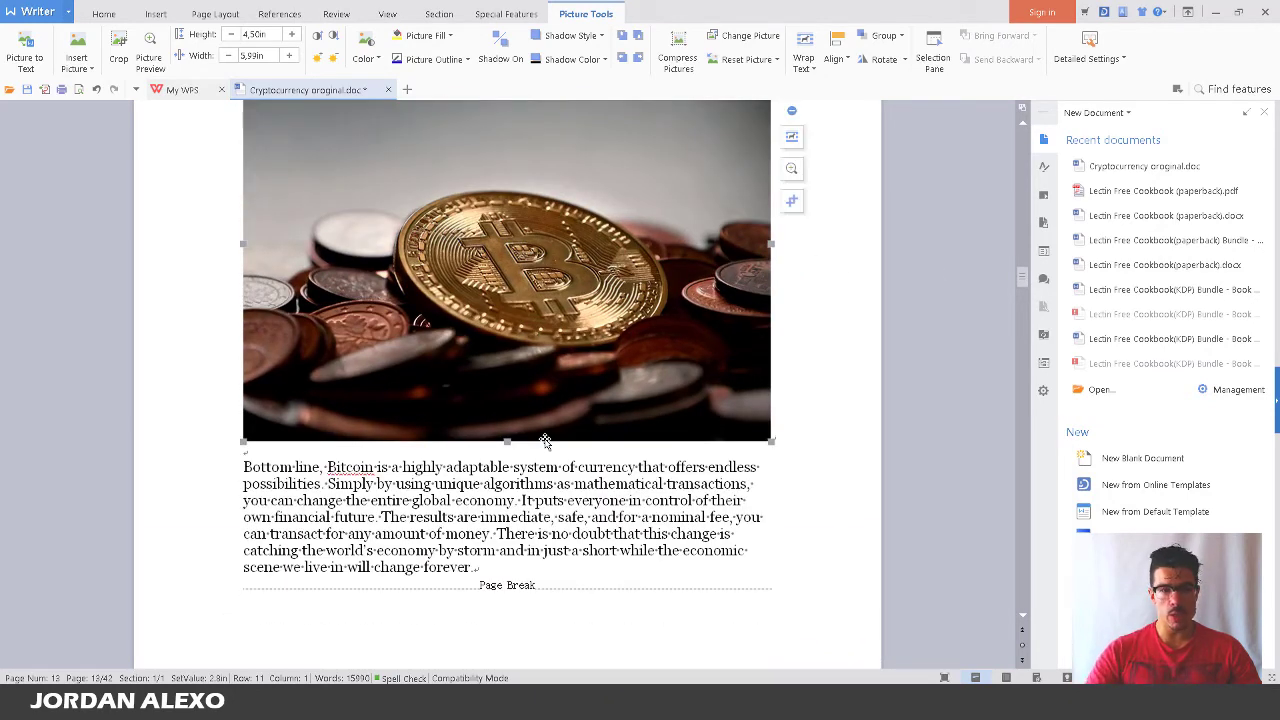
scroll(545, 441, up, 2)
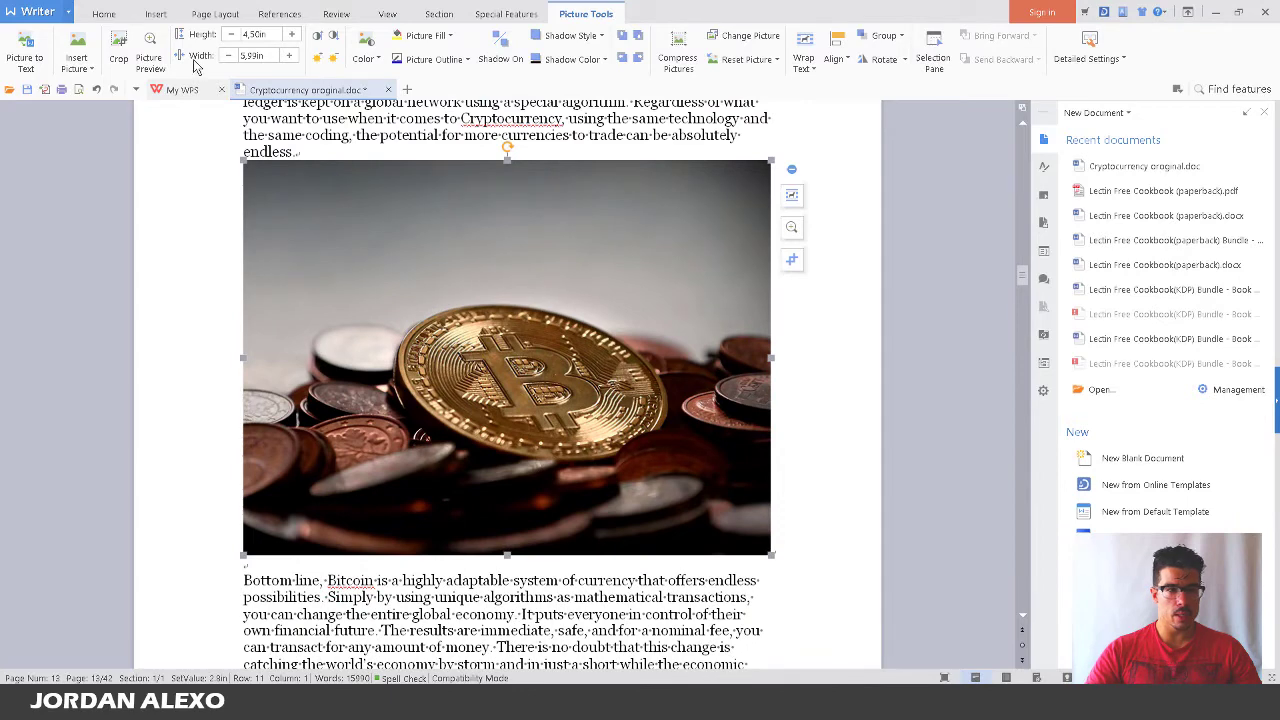
click(116, 18)
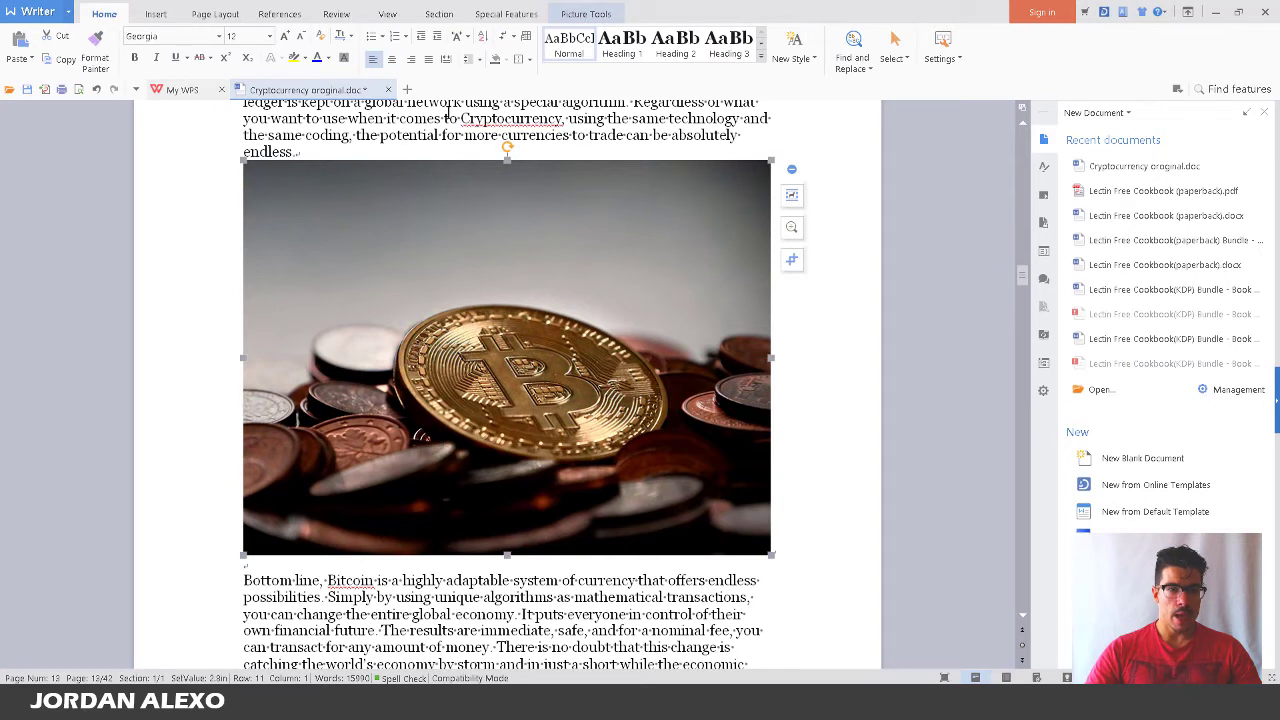
click(393, 62)
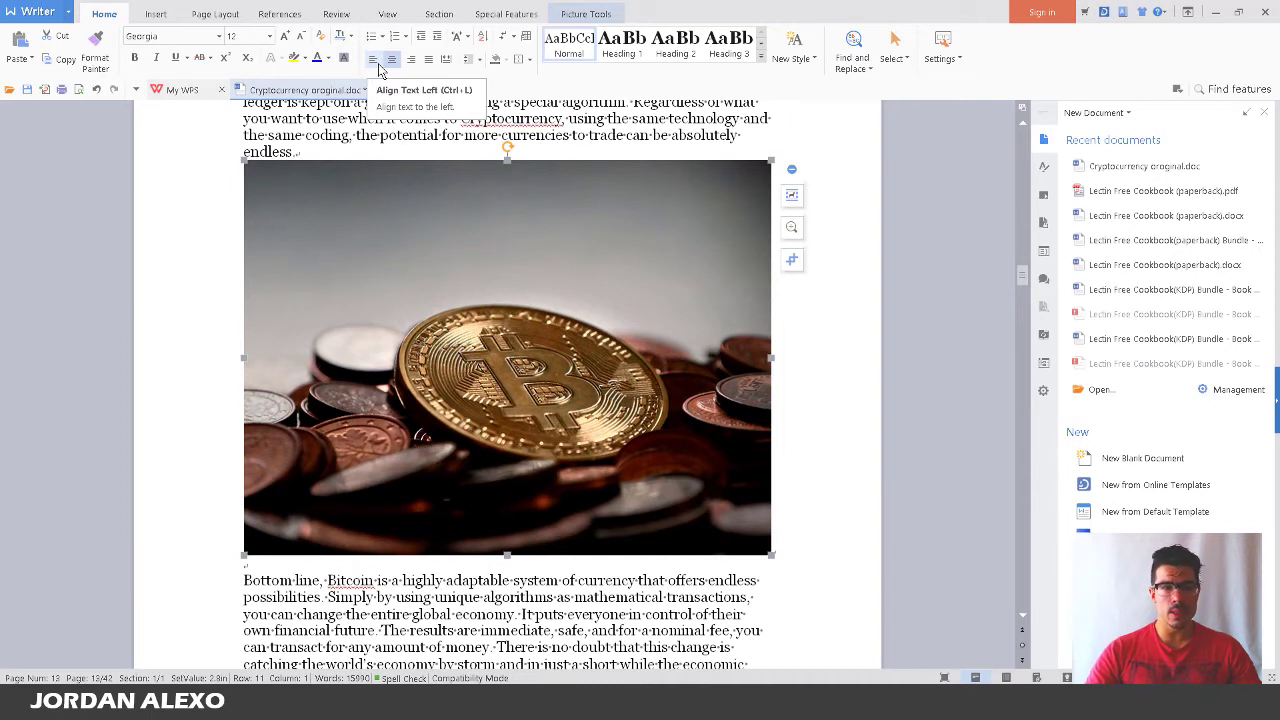
click(379, 67)
click(391, 62)
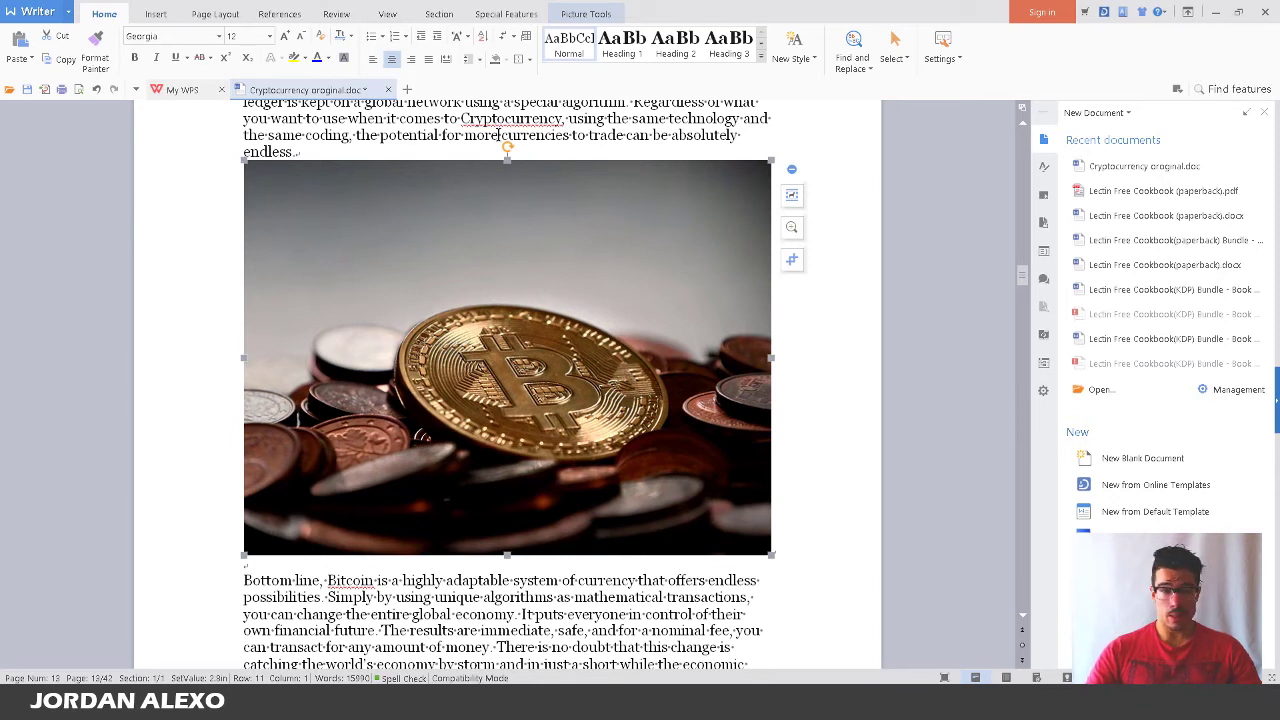
click(880, 314)
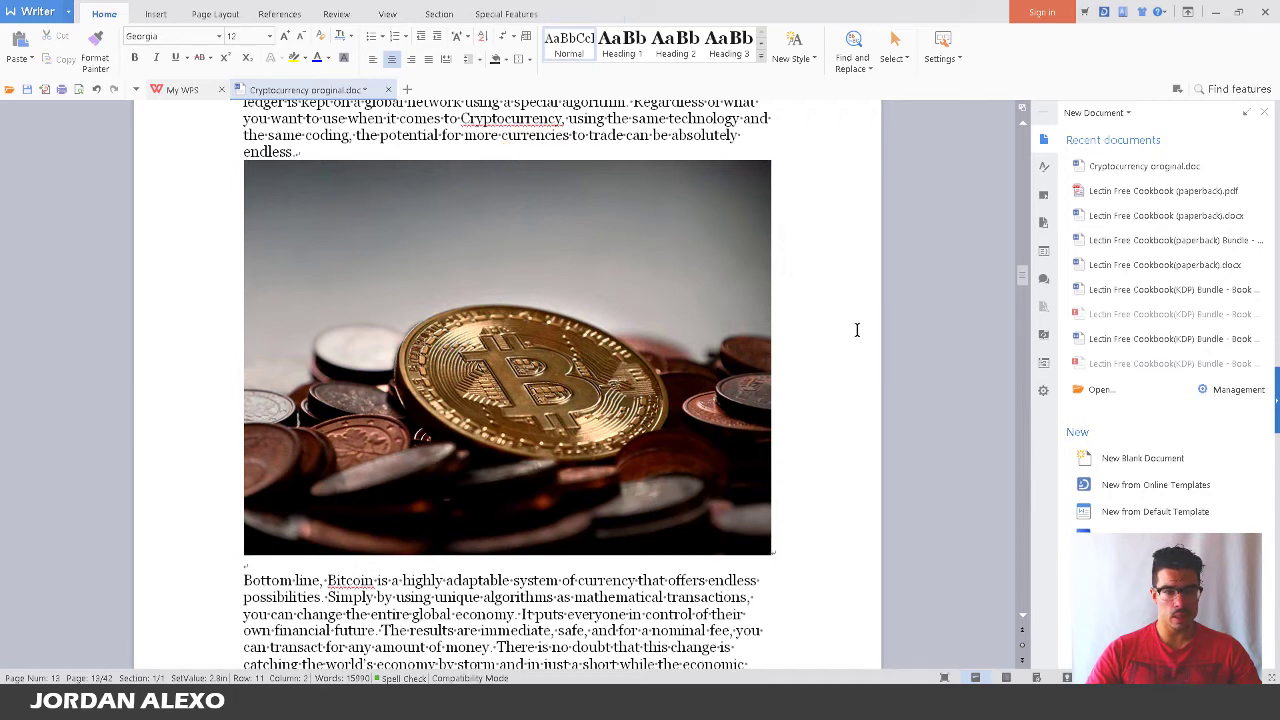
click(643, 272)
Delete the empty line and the redundant page break on the blank page before Chapter 2
scroll(698, 457, down, 10)
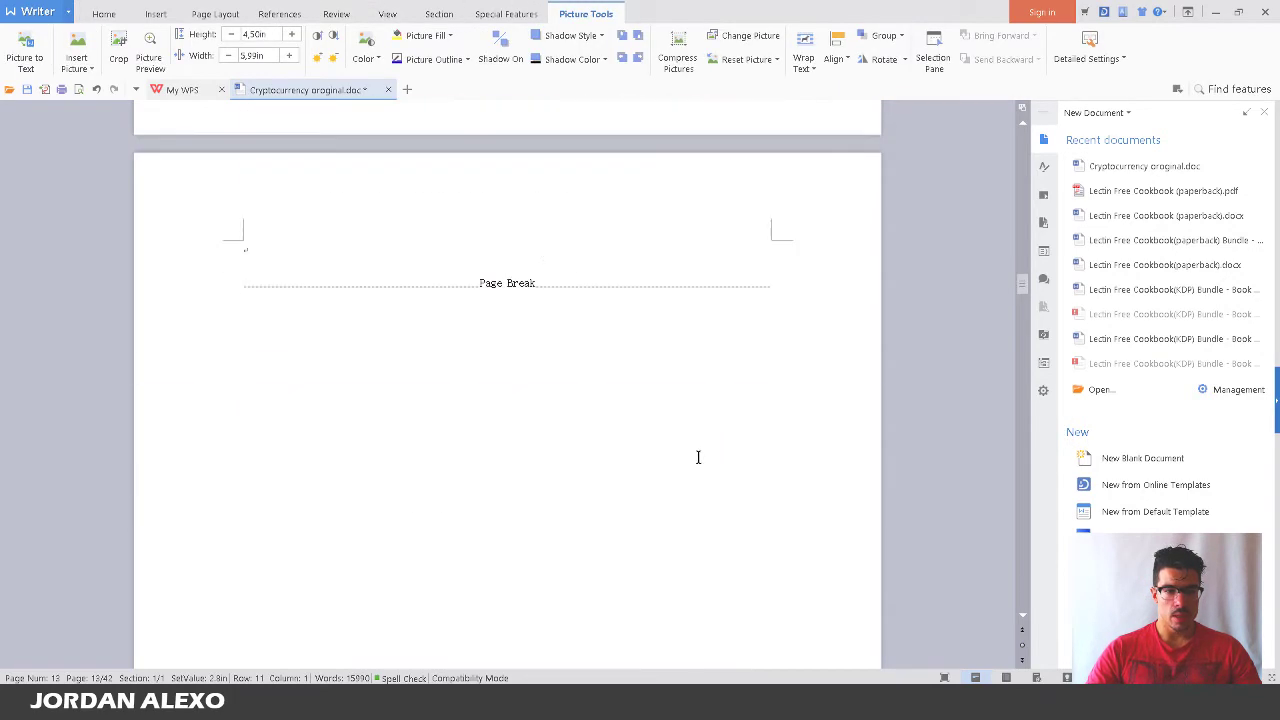
scroll(689, 468, up, 5)
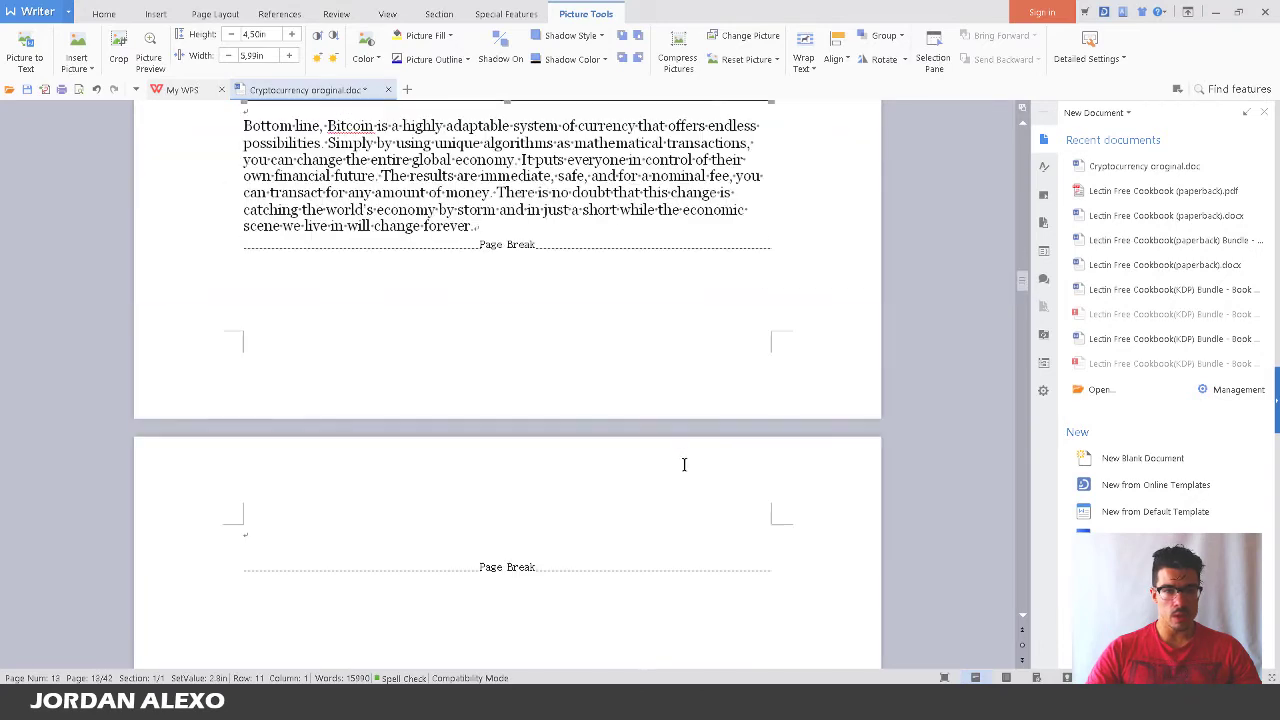
click(547, 503)
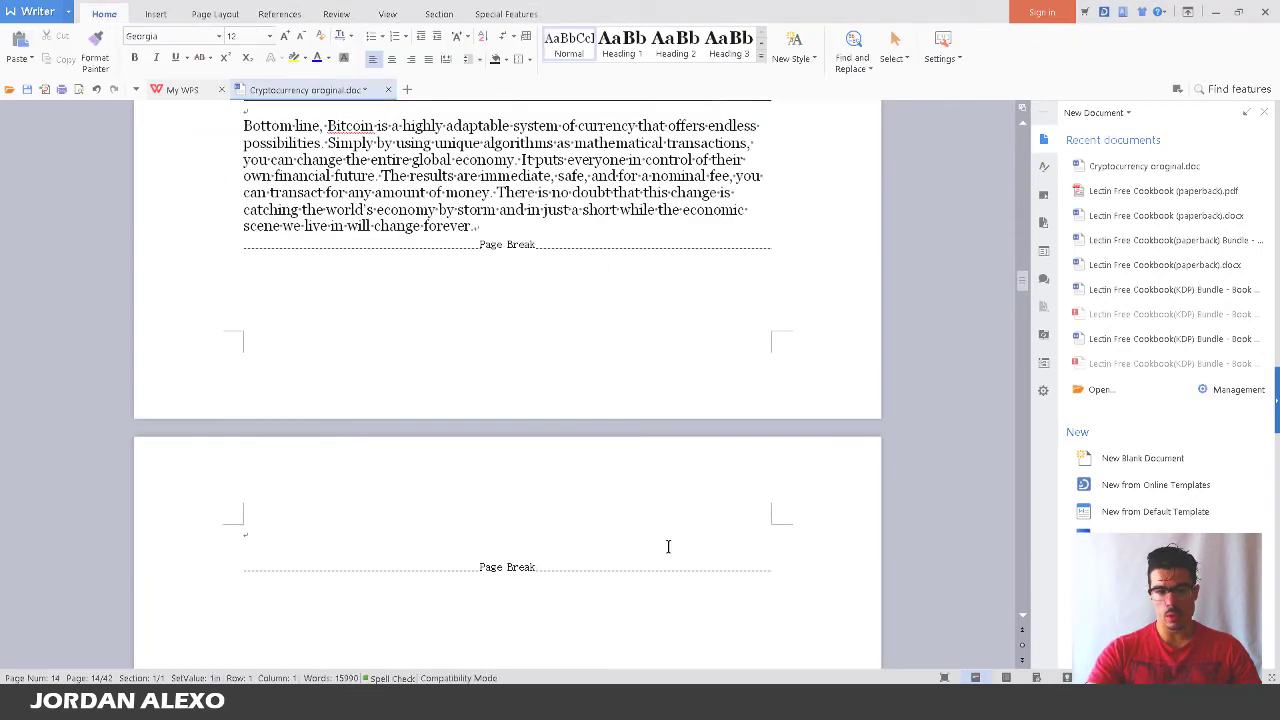
key(Delete)
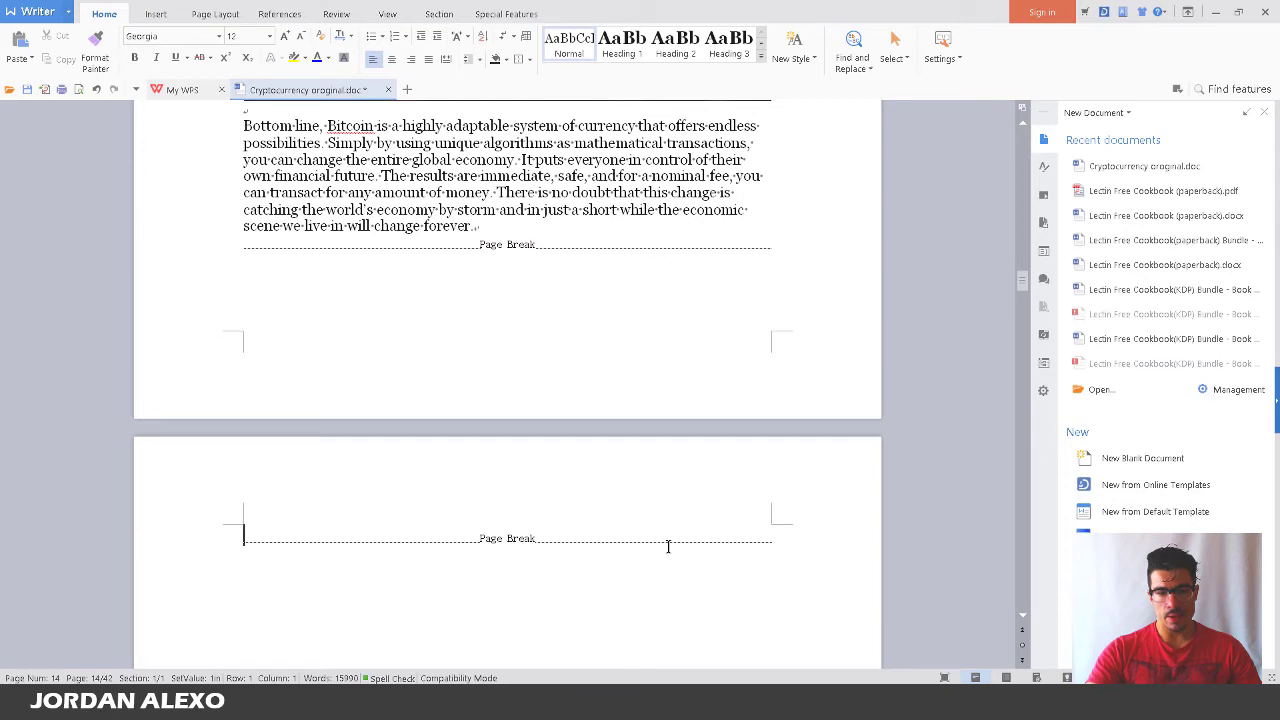
key(Delete)
key(Delete)
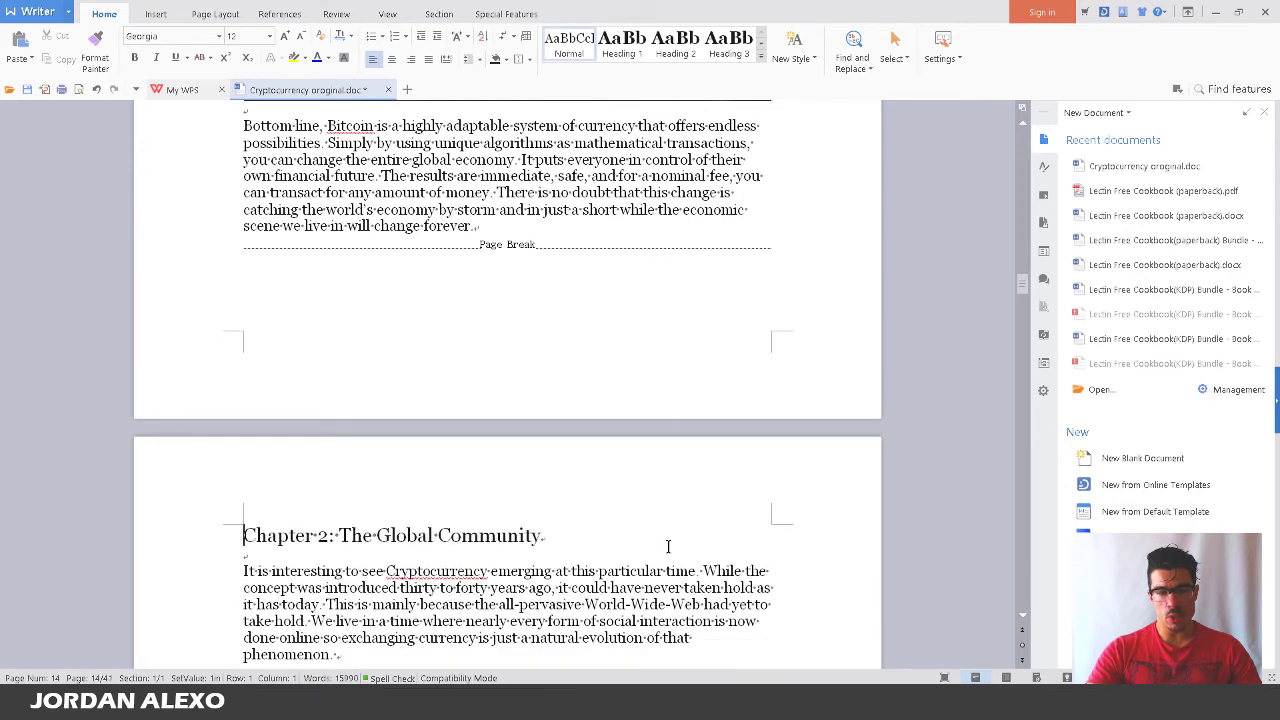
Apply the Heading 1 style to the title "Chapter 2: The Global Community"
drag(590, 530, 207, 512)
click(621, 45)
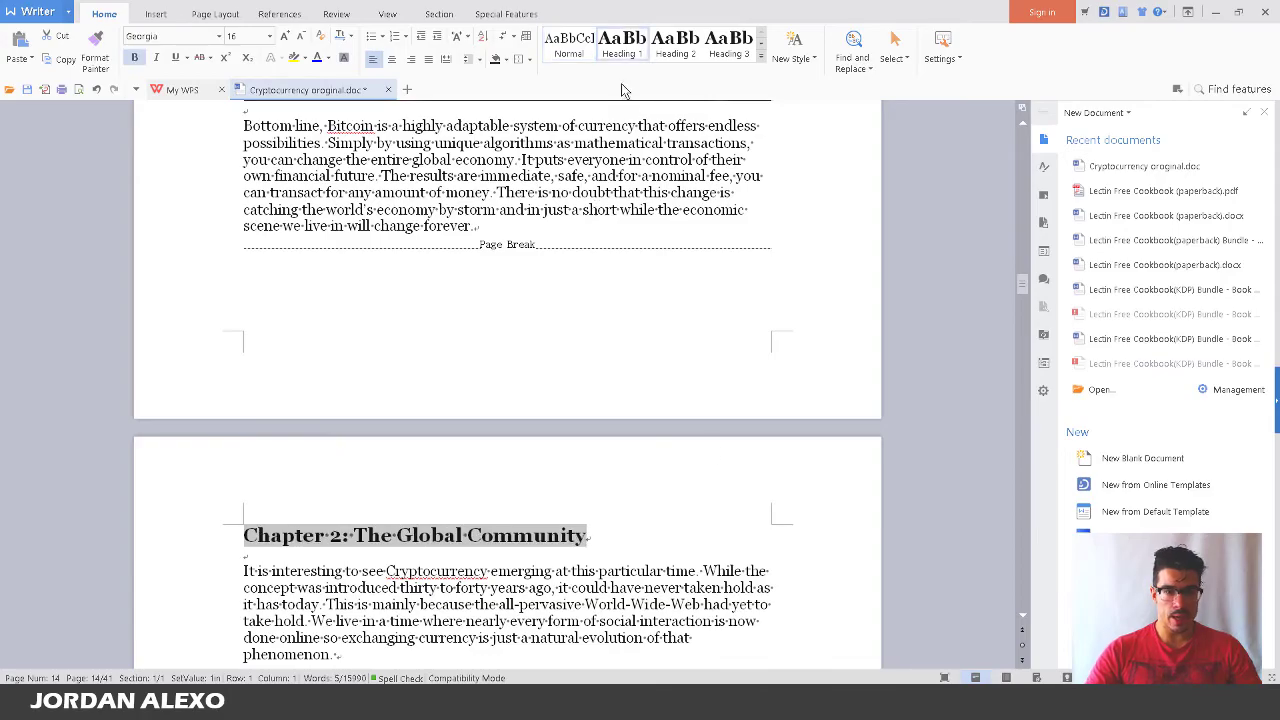
click(759, 456)
Review the text of Chapter 2 through its closing paragraphs and the page break after them
scroll(770, 450, down, 15)
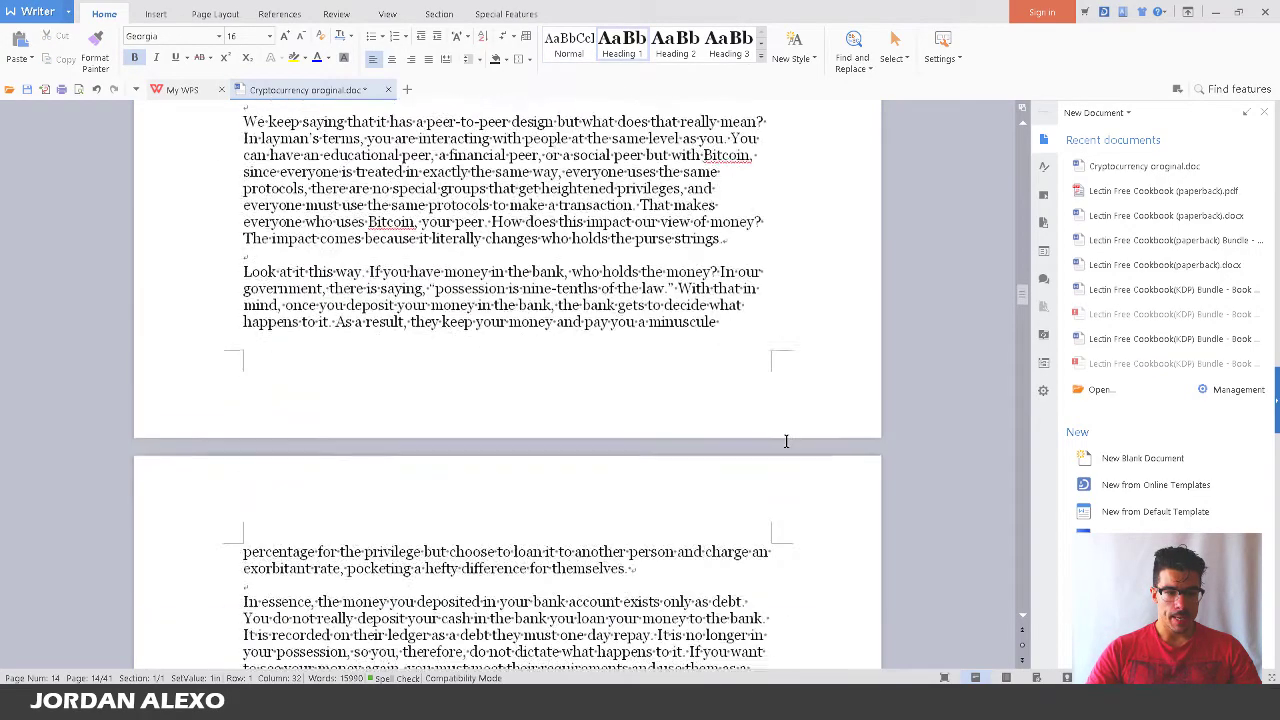
scroll(786, 441, down, 15)
scroll(784, 444, up, 5)
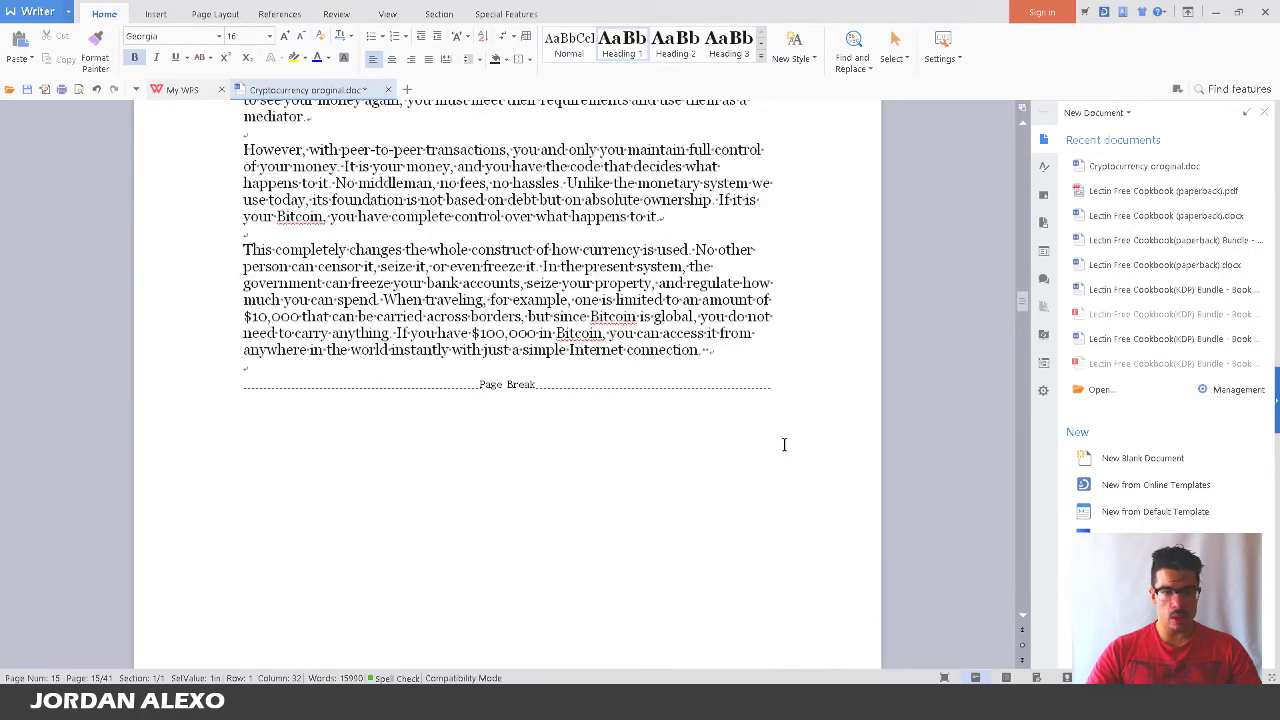
scroll(784, 444, up, 3)
click(718, 518)
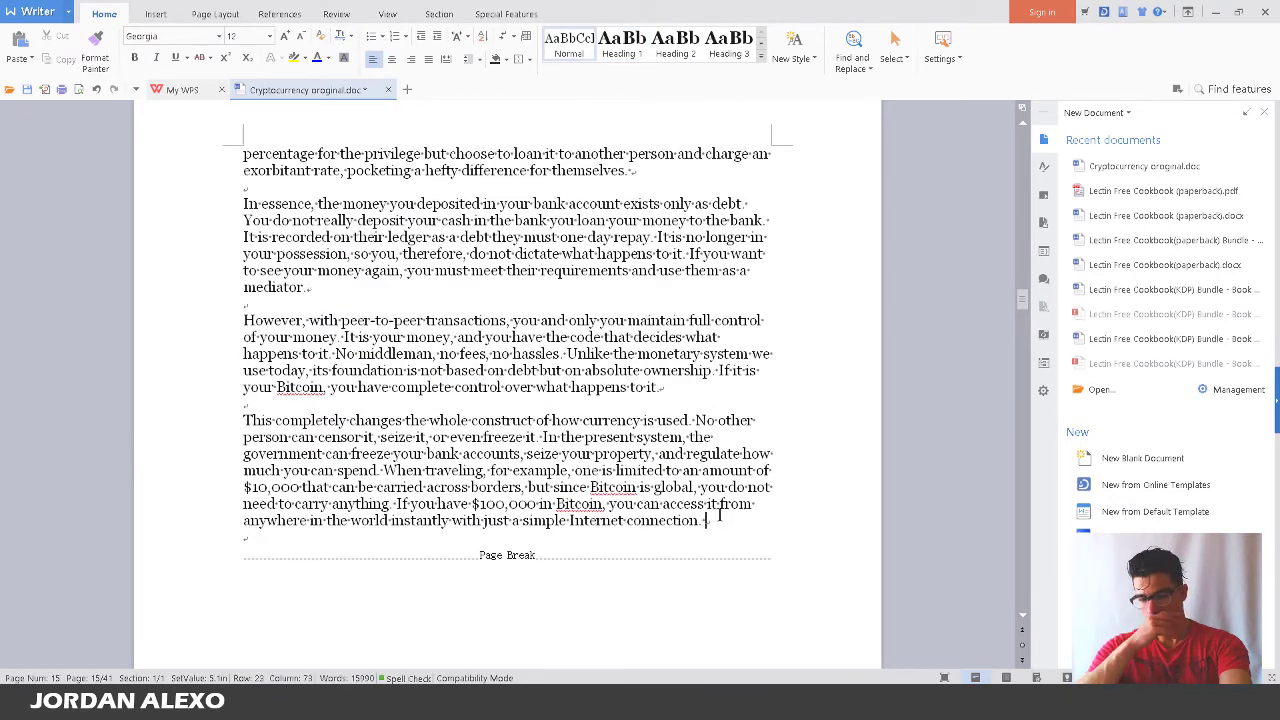
click(738, 400)
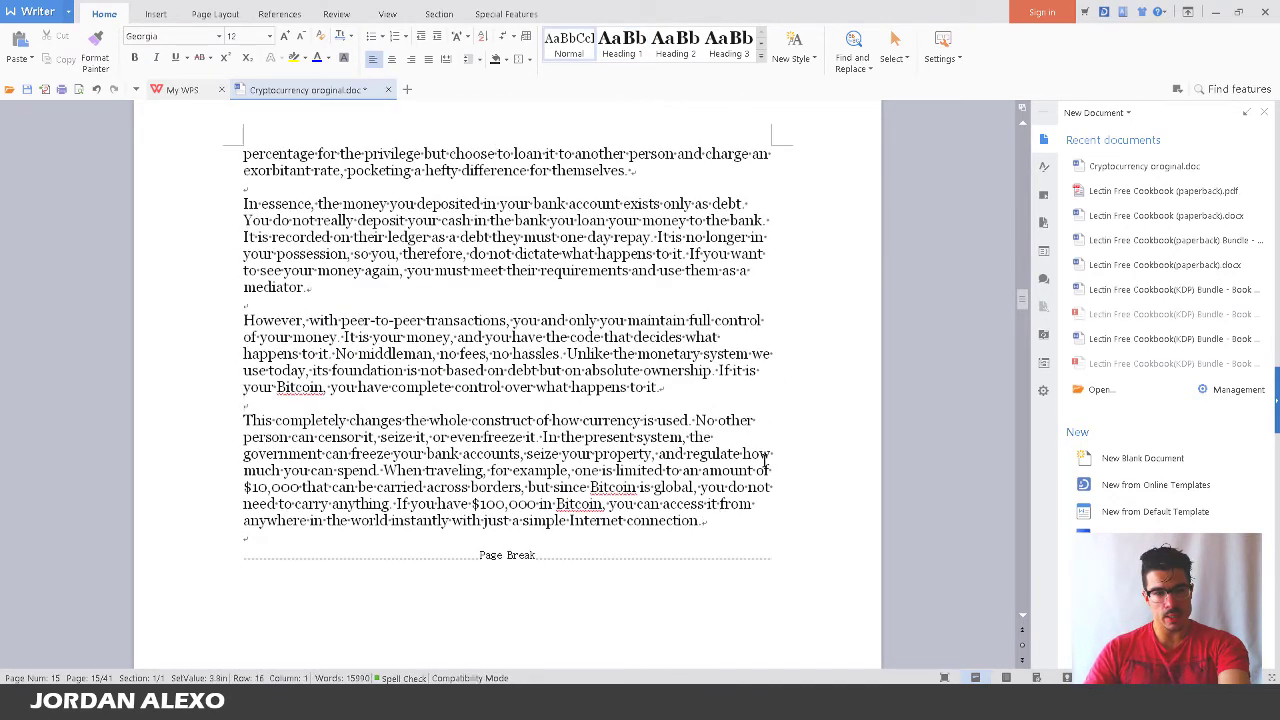
Delete the empty line above the Chapter 3 title so the title starts its page
scroll(729, 434, down, 12)
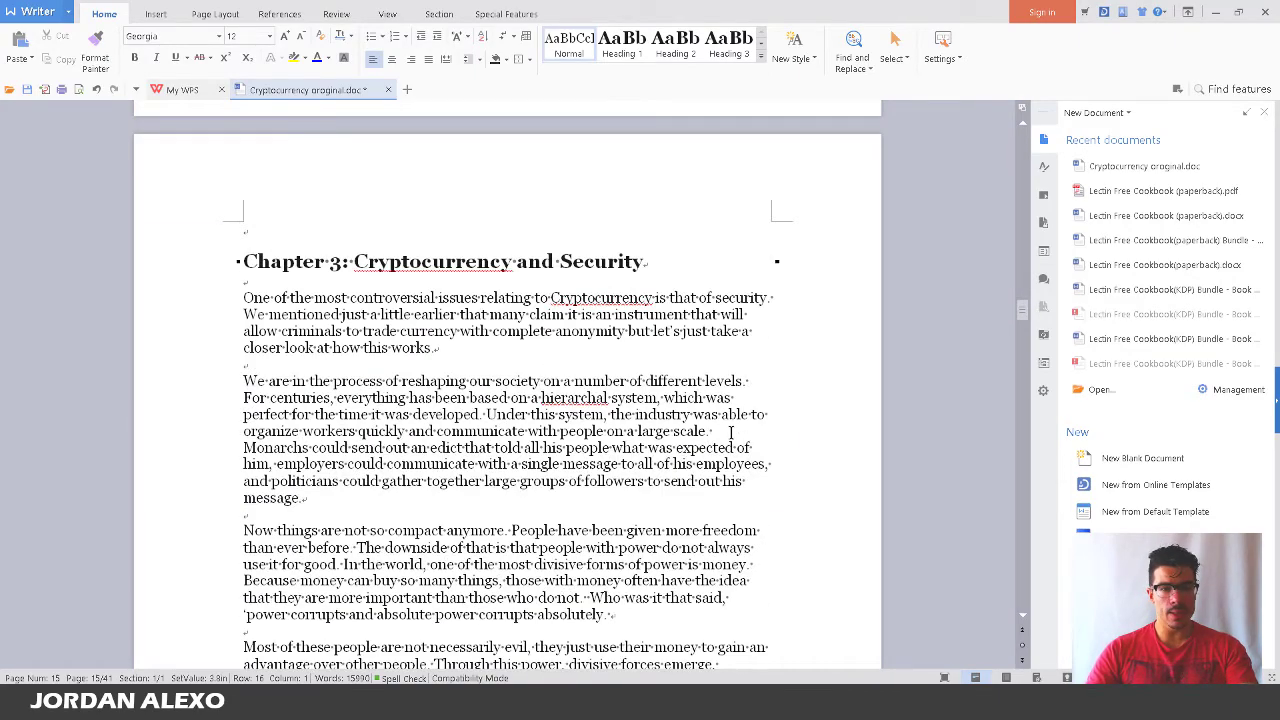
scroll(729, 432, down, 8)
scroll(729, 432, up, 9)
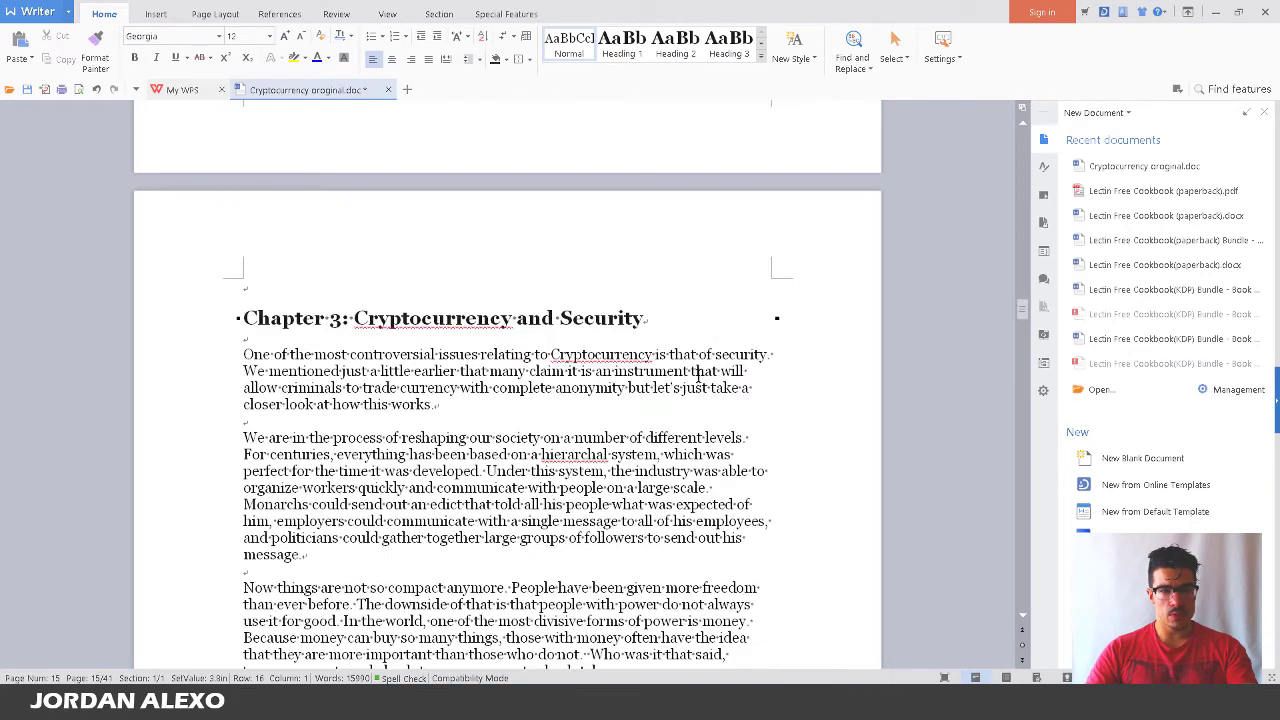
click(260, 343)
drag(260, 343, 238, 321)
click(327, 289)
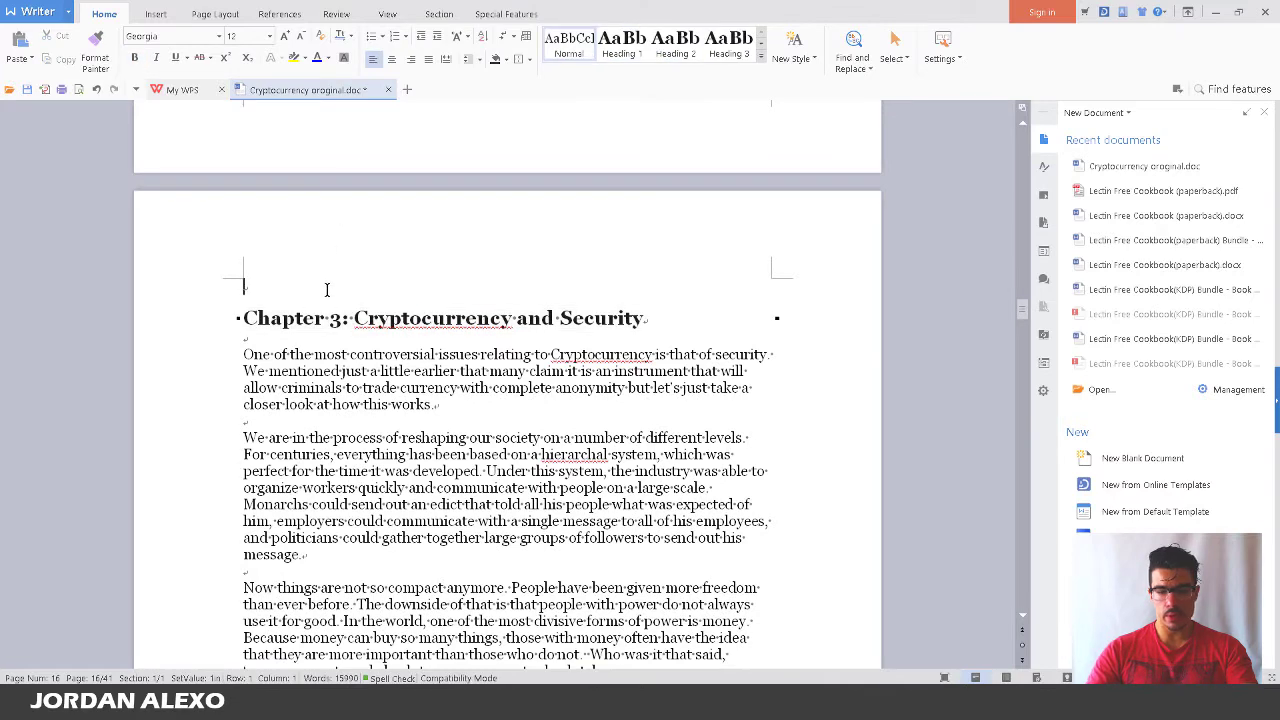
key(Delete)
Apply the Heading 1 style to the title "Chapter 3: Cryptocurrency and Security"
drag(639, 306, 249, 294)
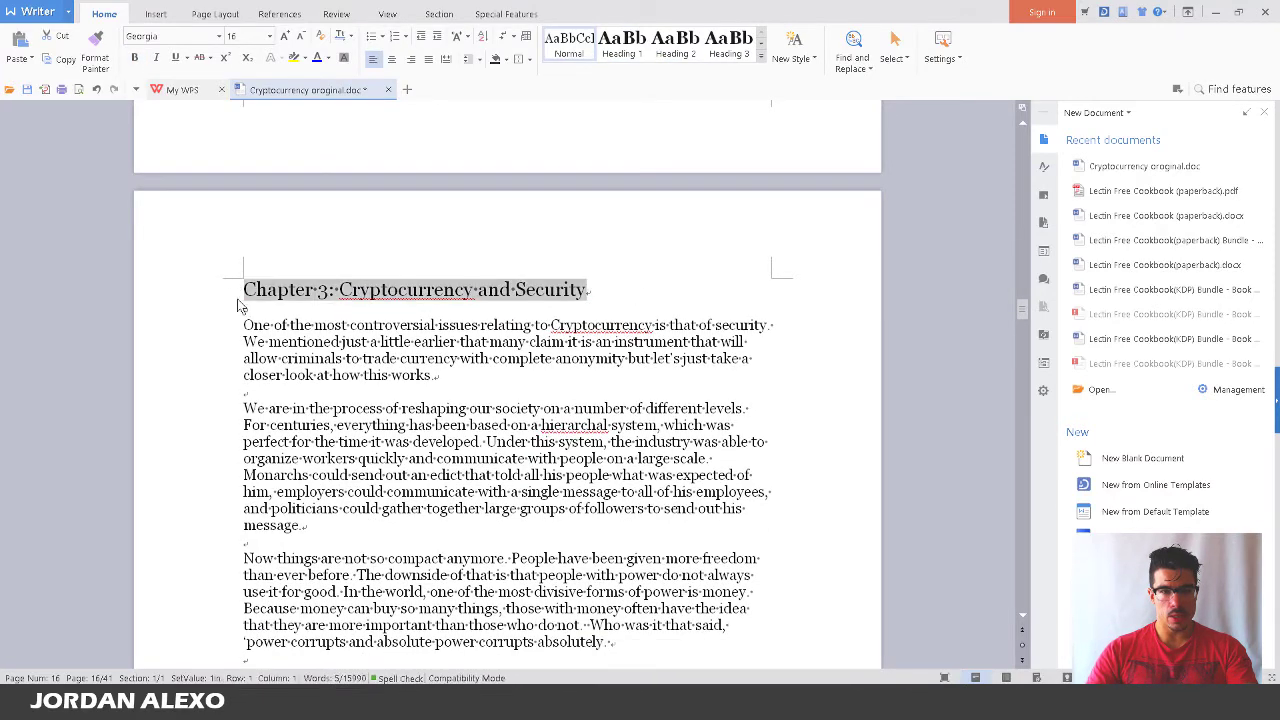
click(624, 46)
scroll(649, 254, up, 9)
scroll(645, 300, down, 5)
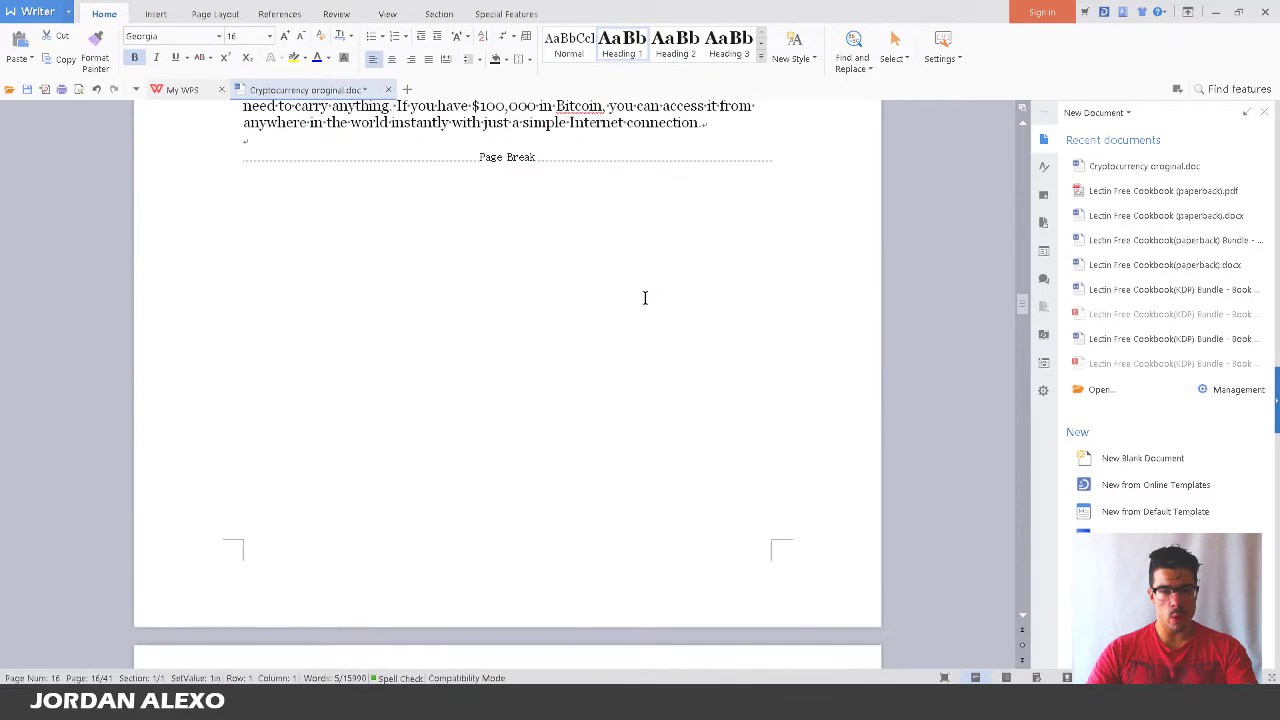
Review the text of Chapter 3 through the honeypot paragraph and the page breaks that follow it
scroll(645, 302, down, 15)
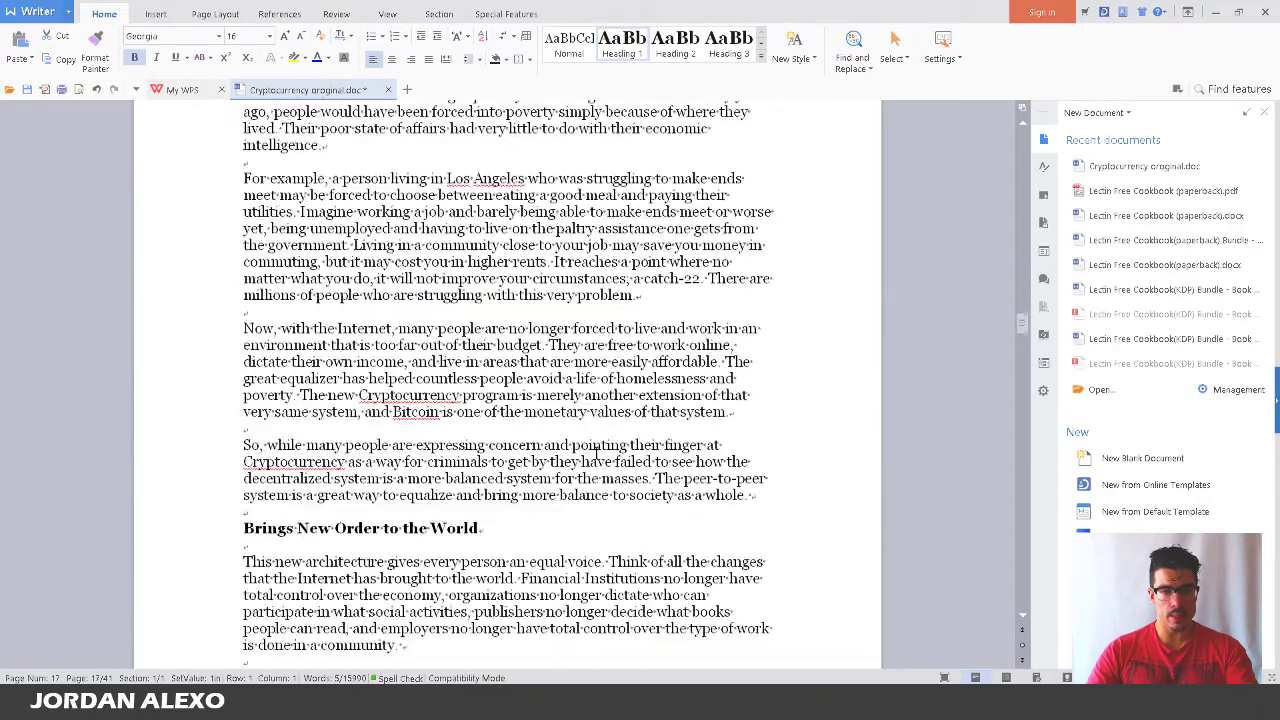
scroll(595, 454, down, 7)
scroll(598, 398, down, 10)
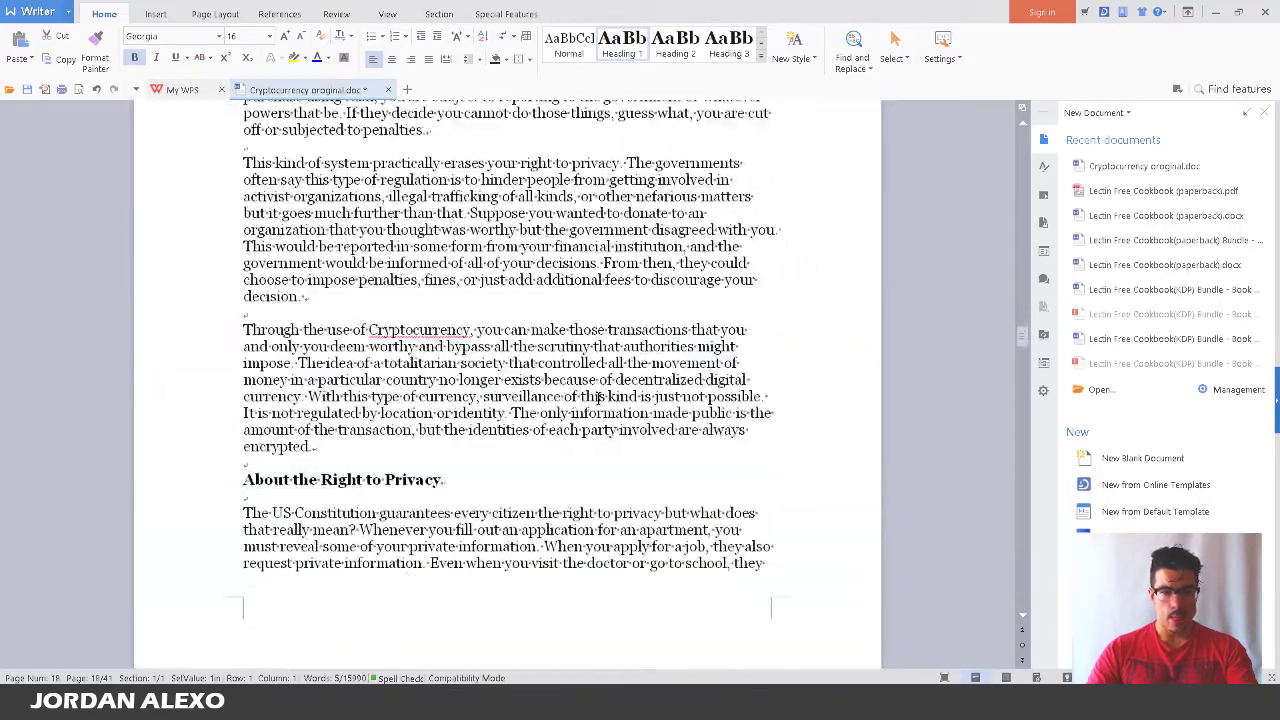
click(472, 222)
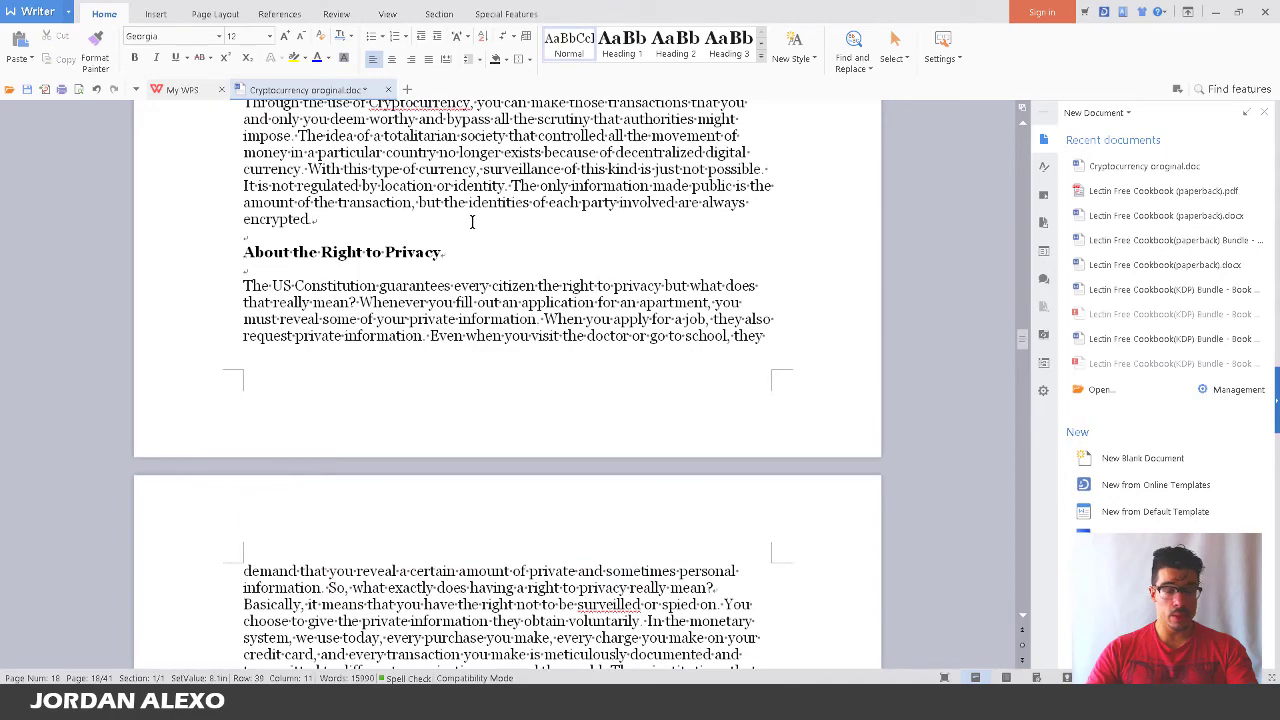
key(Return)
key(Delete)
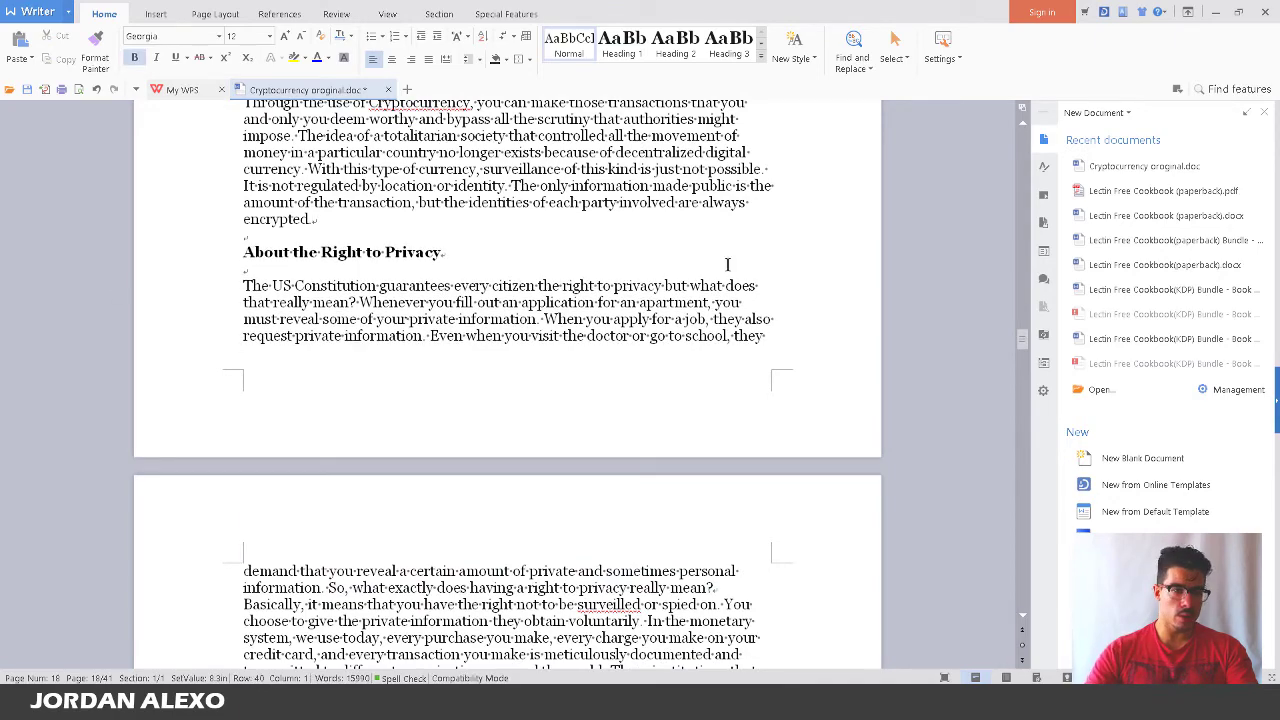
scroll(727, 264, down, 20)
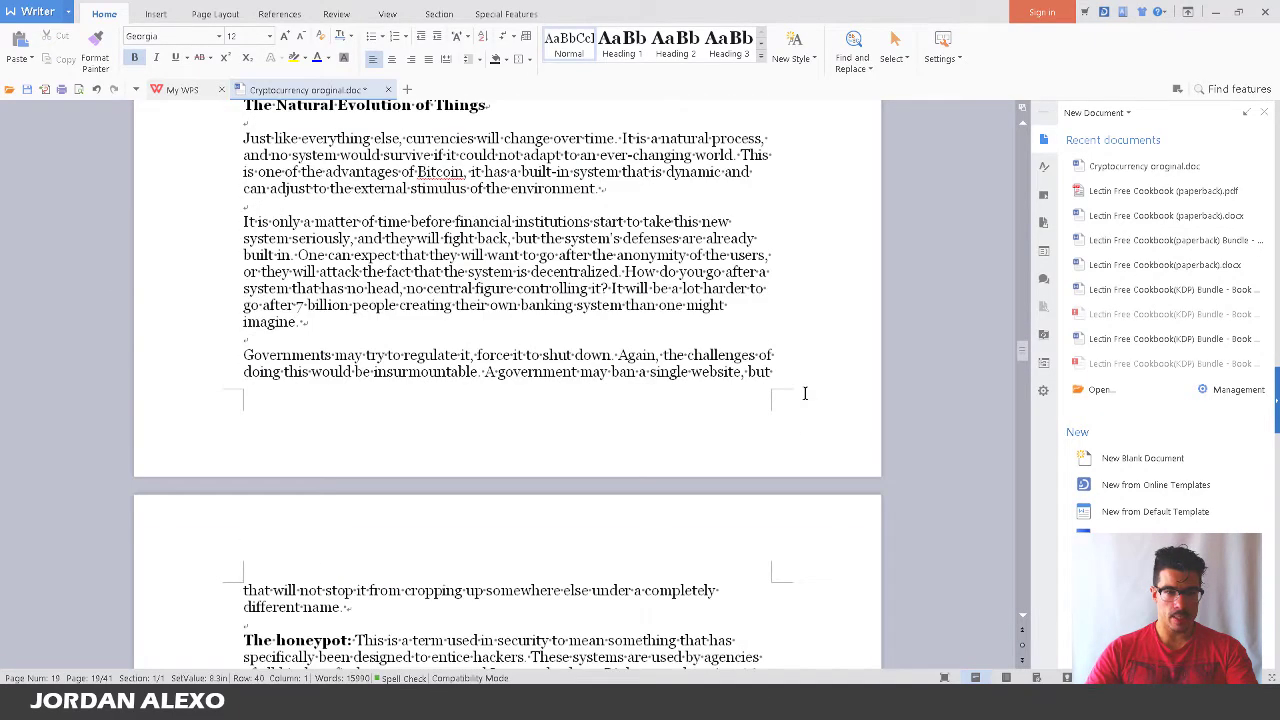
scroll(804, 393, down, 20)
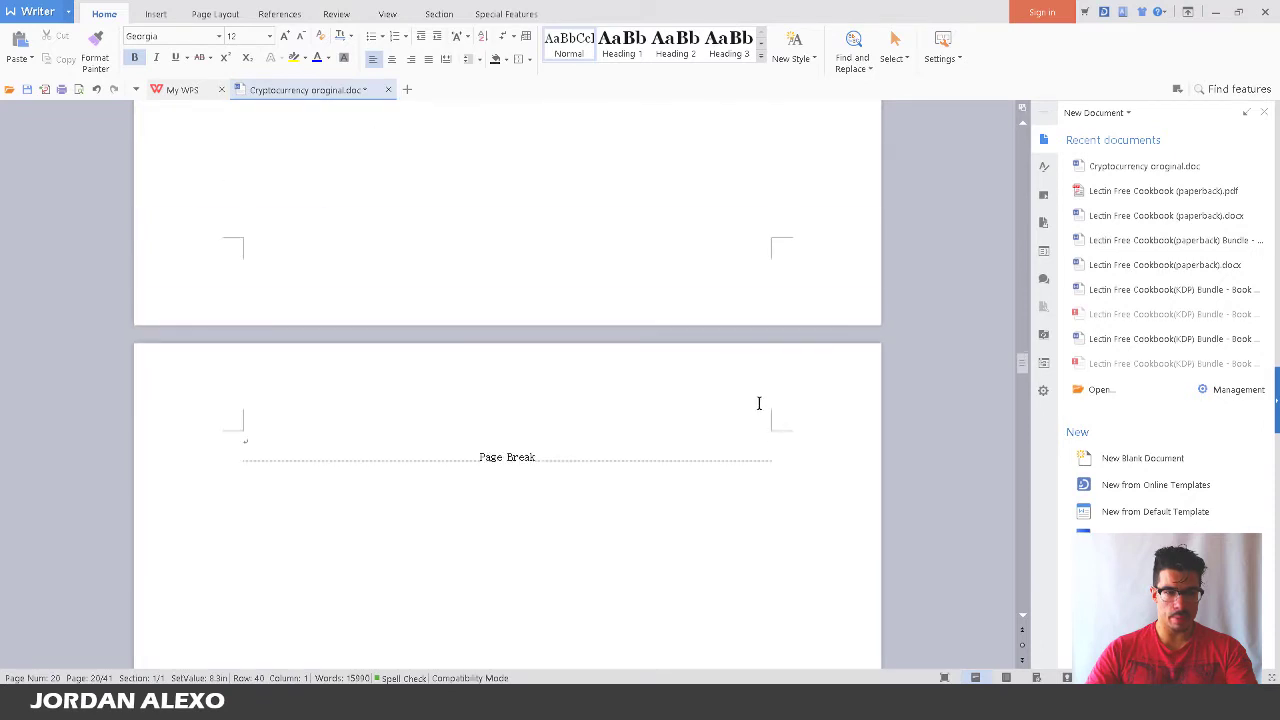
Remove the blank page with the extra page break between the end of Chapter 3 and Chapter 4
scroll(759, 403, up, 12)
click(765, 338)
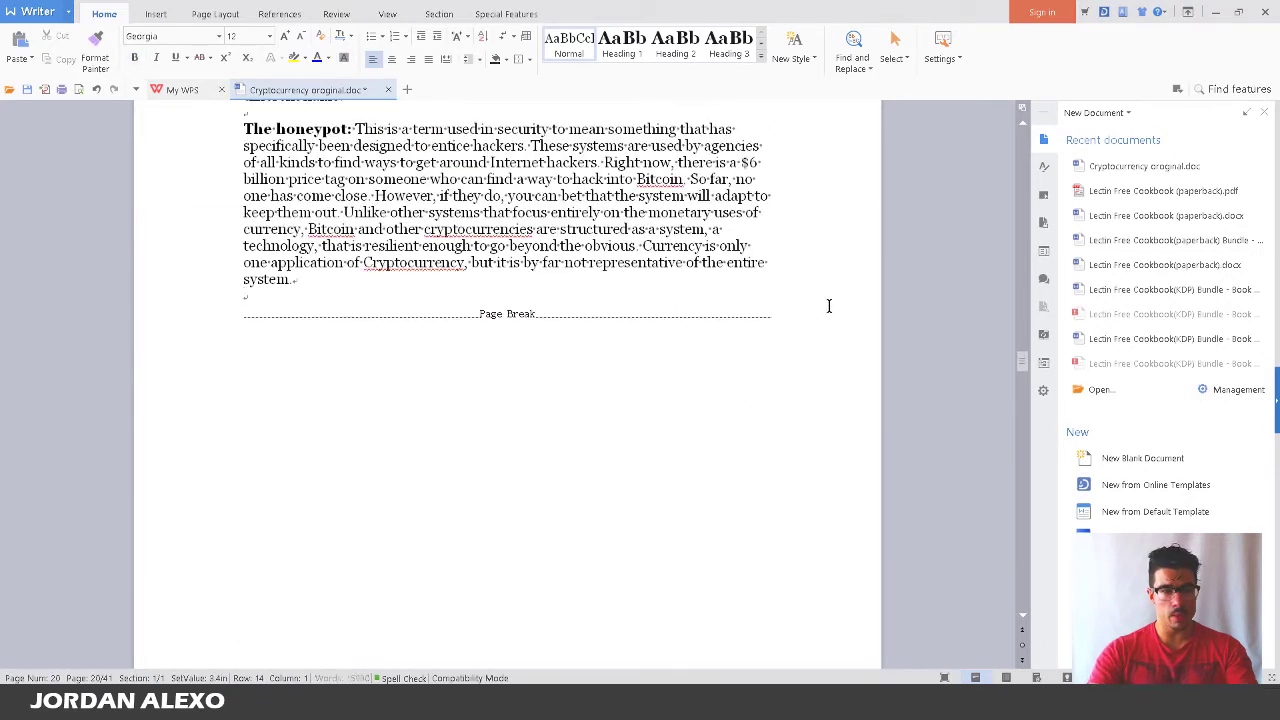
scroll(826, 346, down, 10)
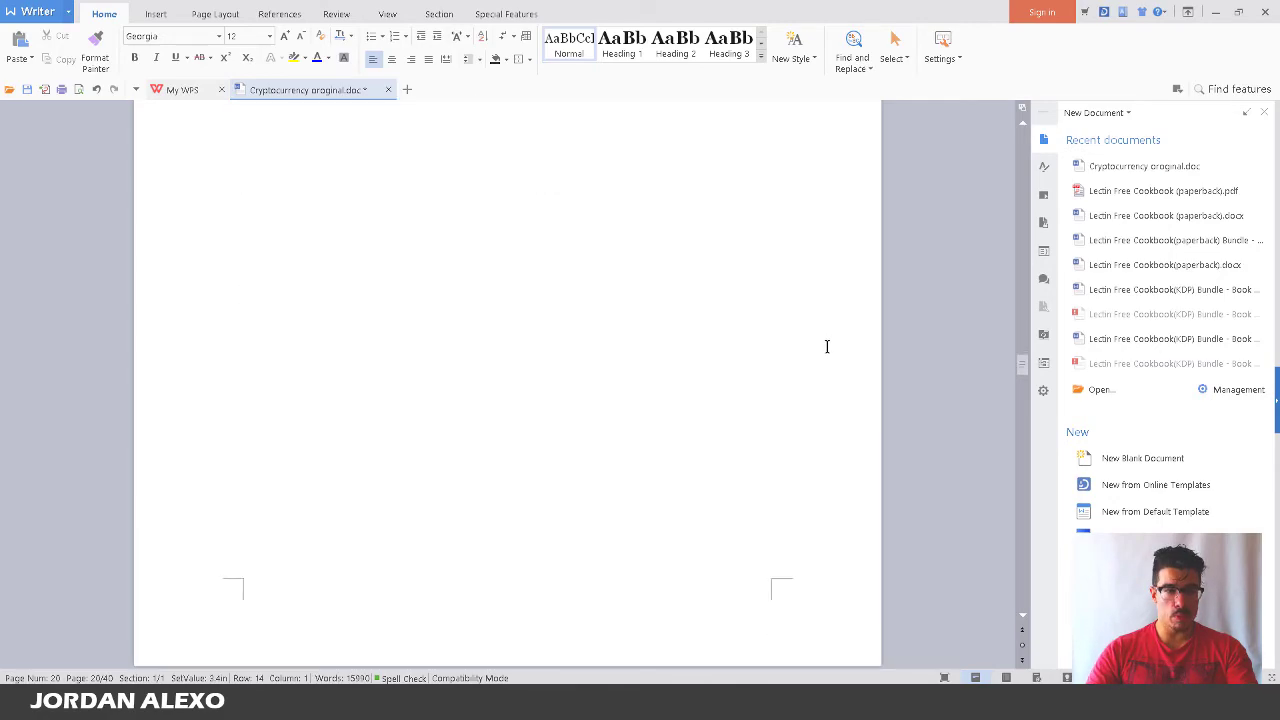
scroll(550, 270, up, 3)
Delete the empty line above the Chapter 4 title so the title starts its page
click(551, 270)
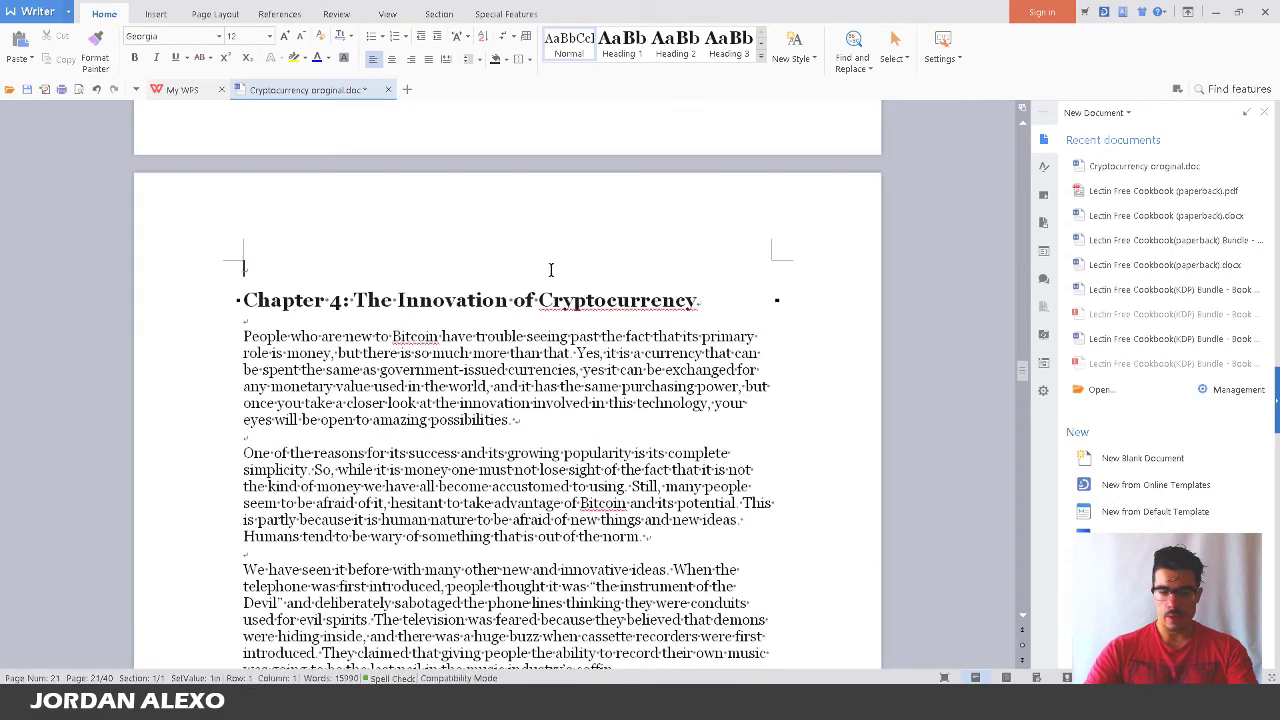
key(Delete)
key(End)
Apply the Heading 1 style to the title "Chapter 4: The Innovation of Cryptocurrency"
click(224, 272)
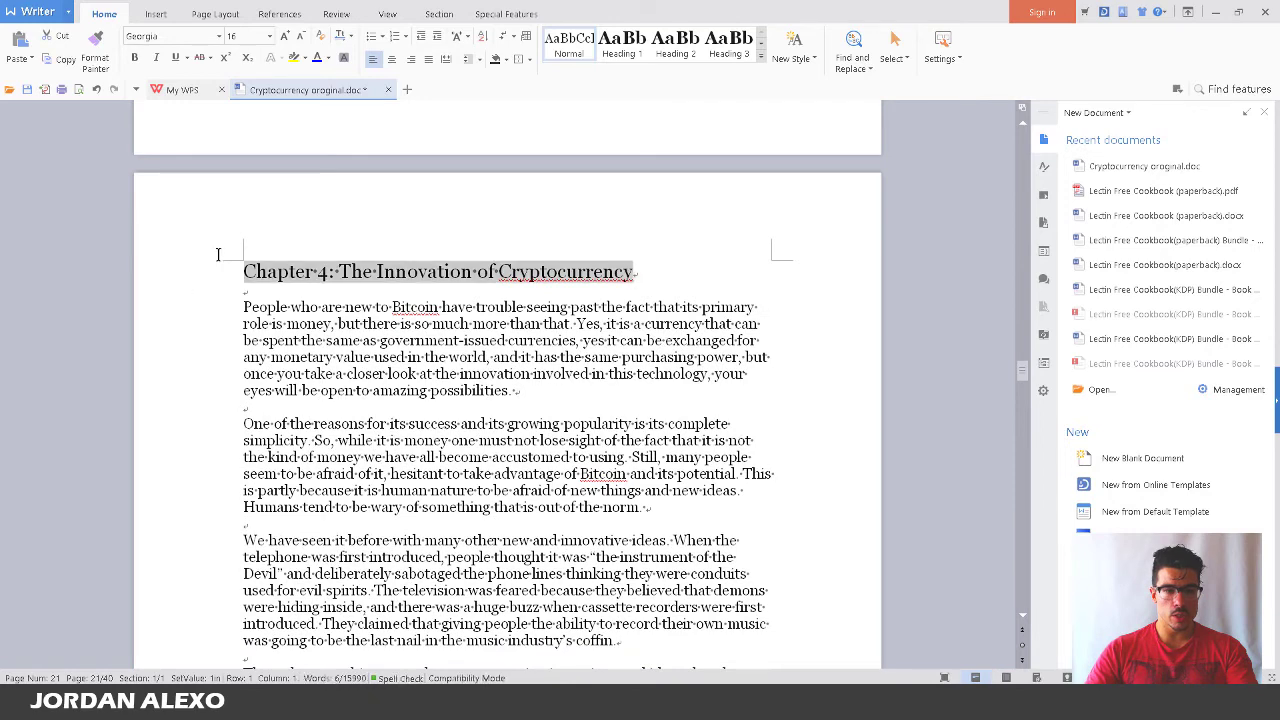
click(622, 45)
click(582, 402)
click(565, 393)
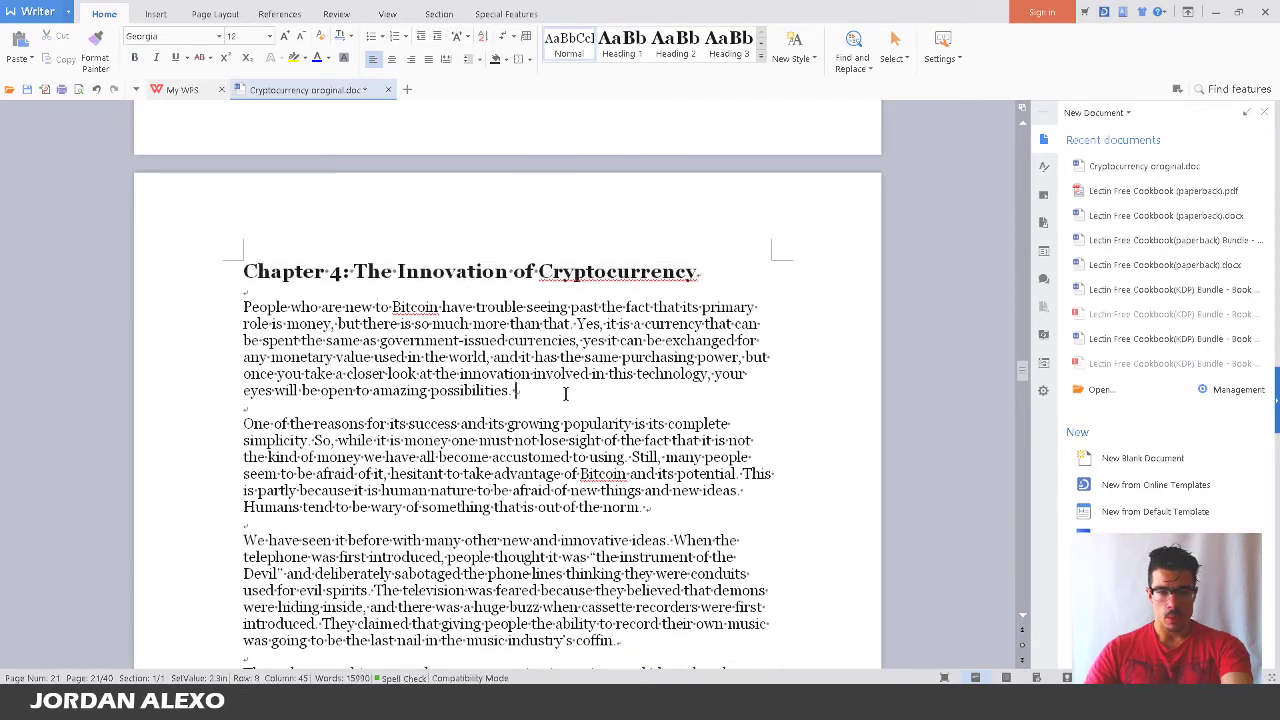
Review the text of Chapter 4 from its opening paragraphs through its closing page break to the start of Chapter 5
click(647, 507)
scroll(670, 362, down, 5)
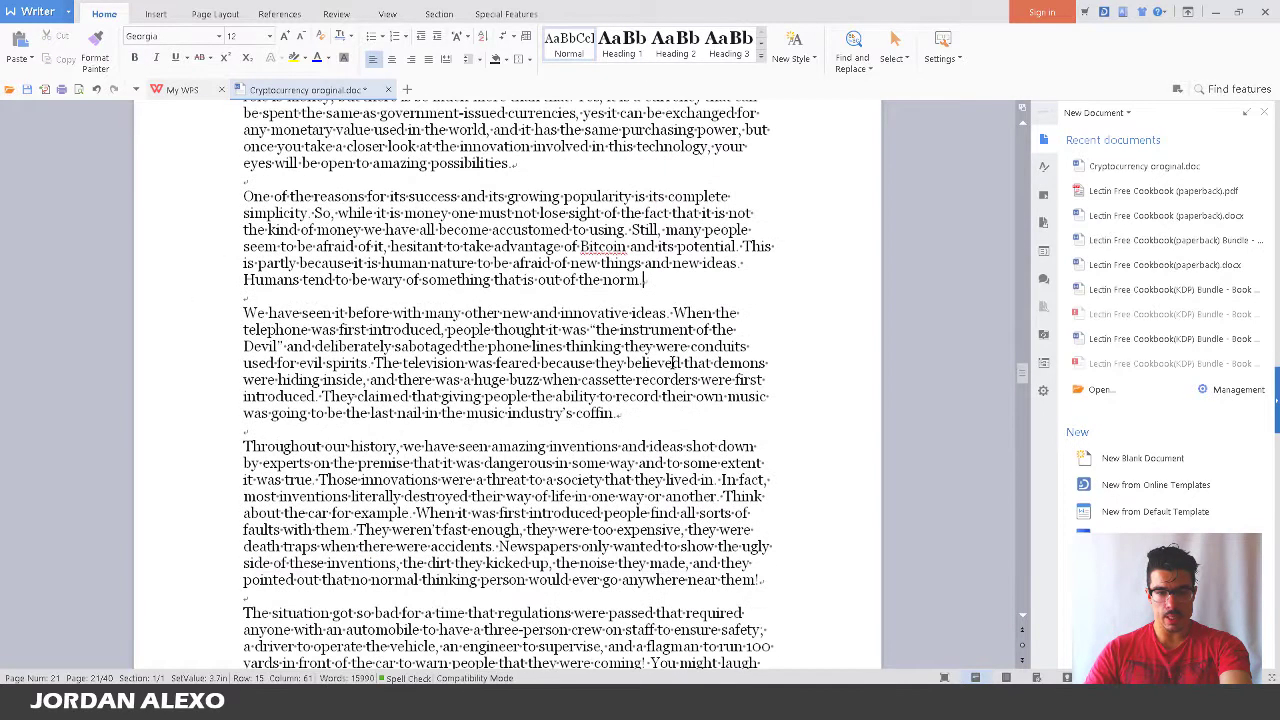
scroll(655, 412, down, 6)
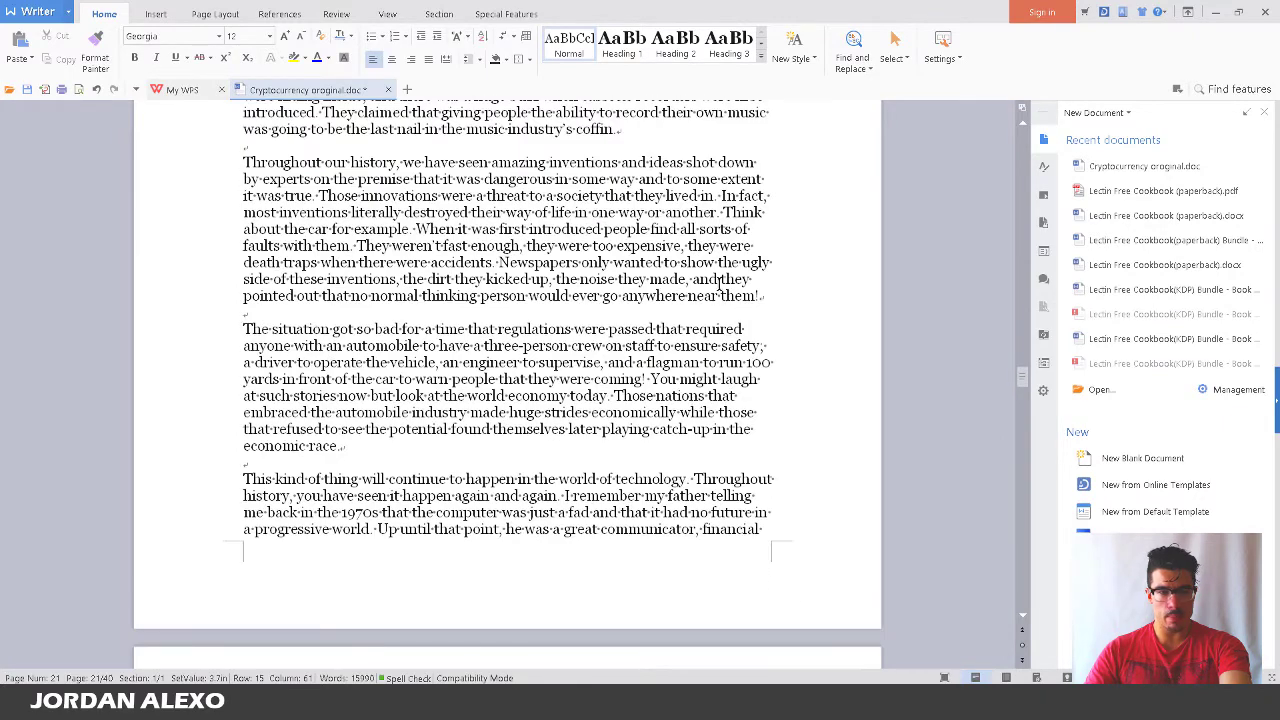
scroll(732, 455, down, 10)
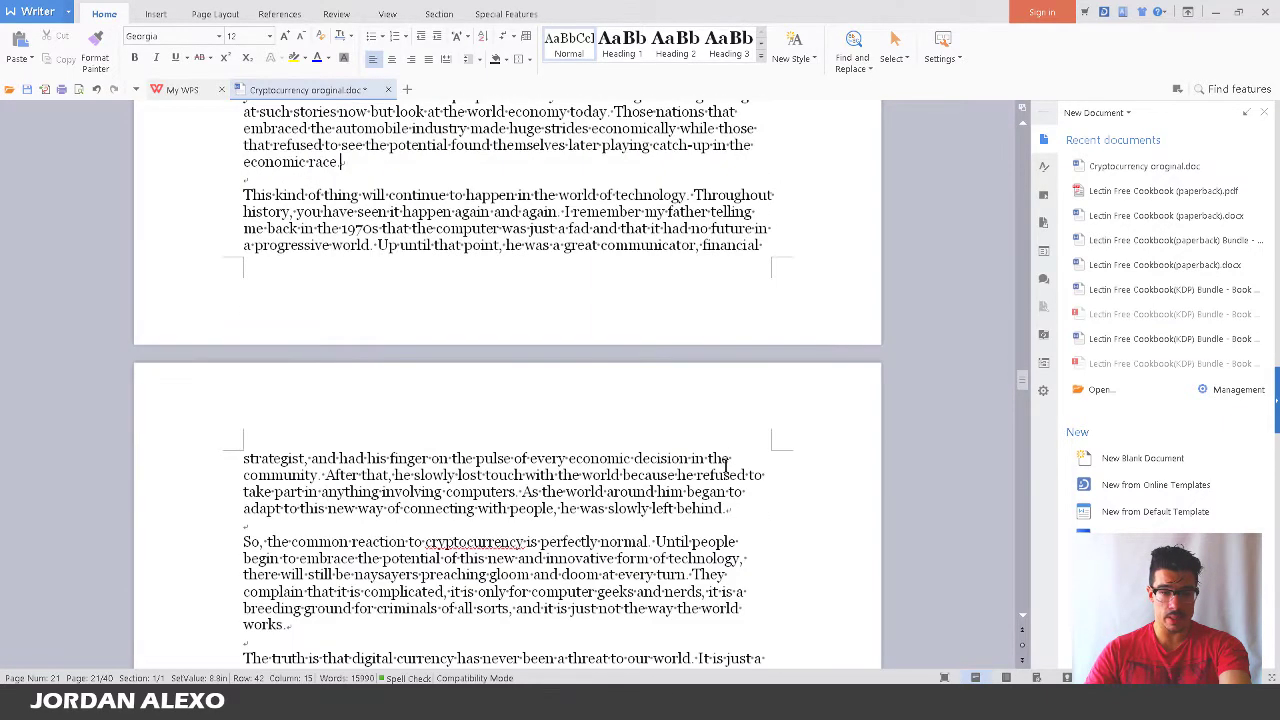
scroll(726, 466, down, 11)
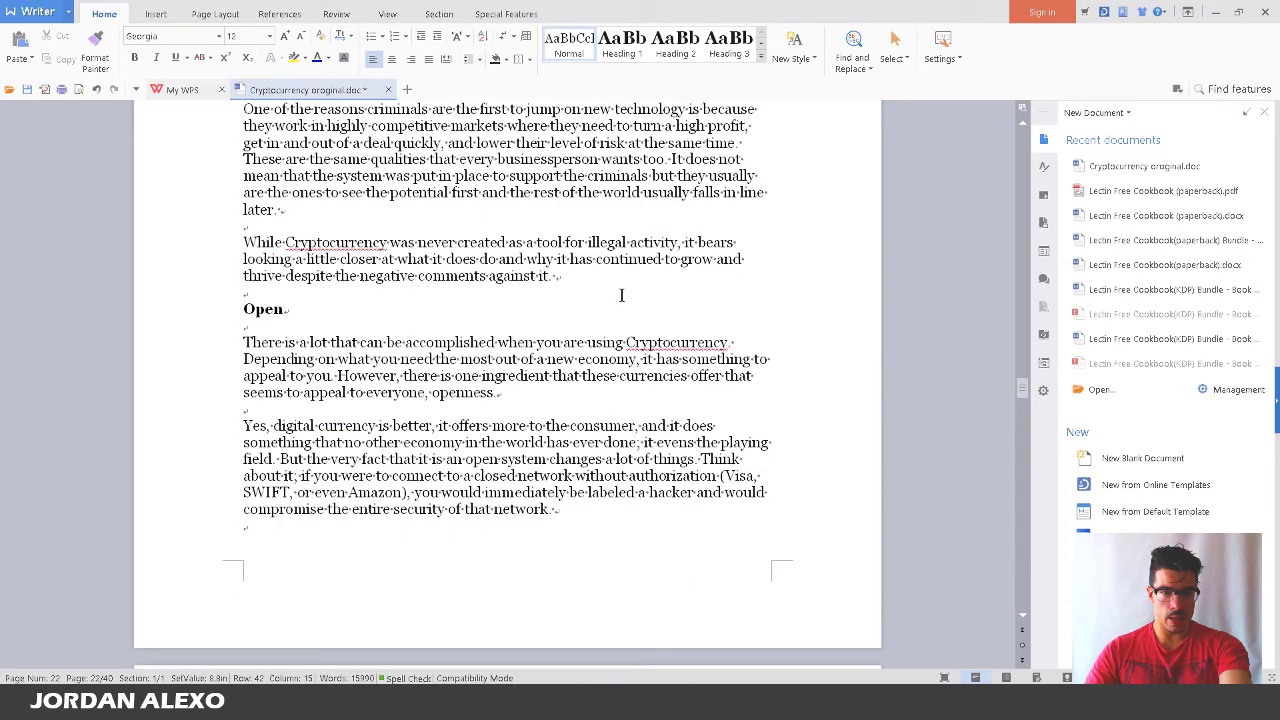
click(637, 276)
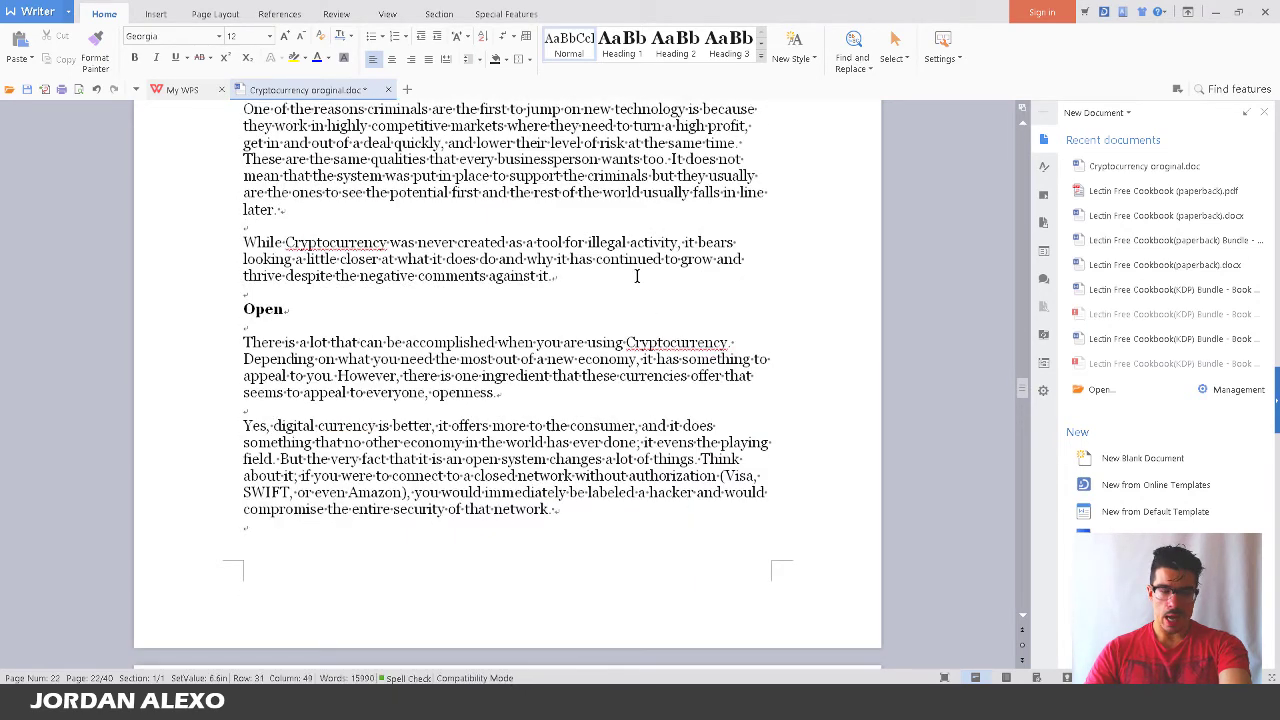
scroll(637, 276, down, 2)
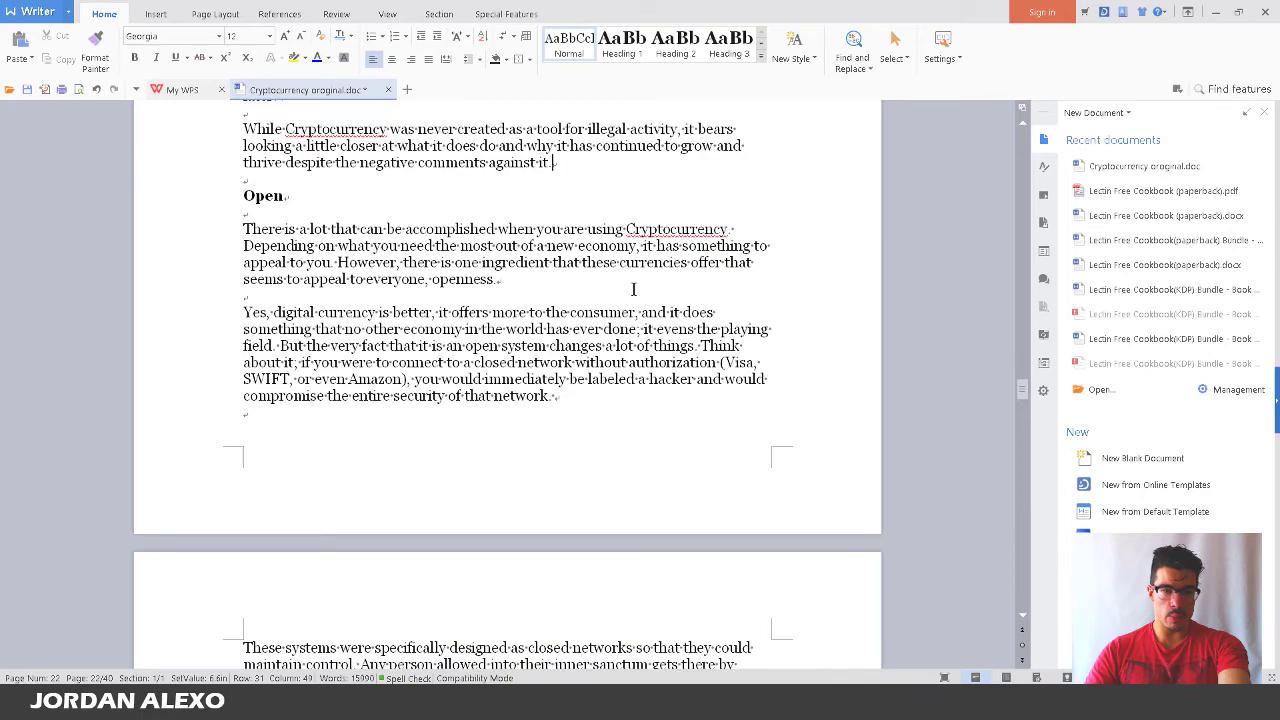
click(598, 404)
scroll(603, 401, down, 4)
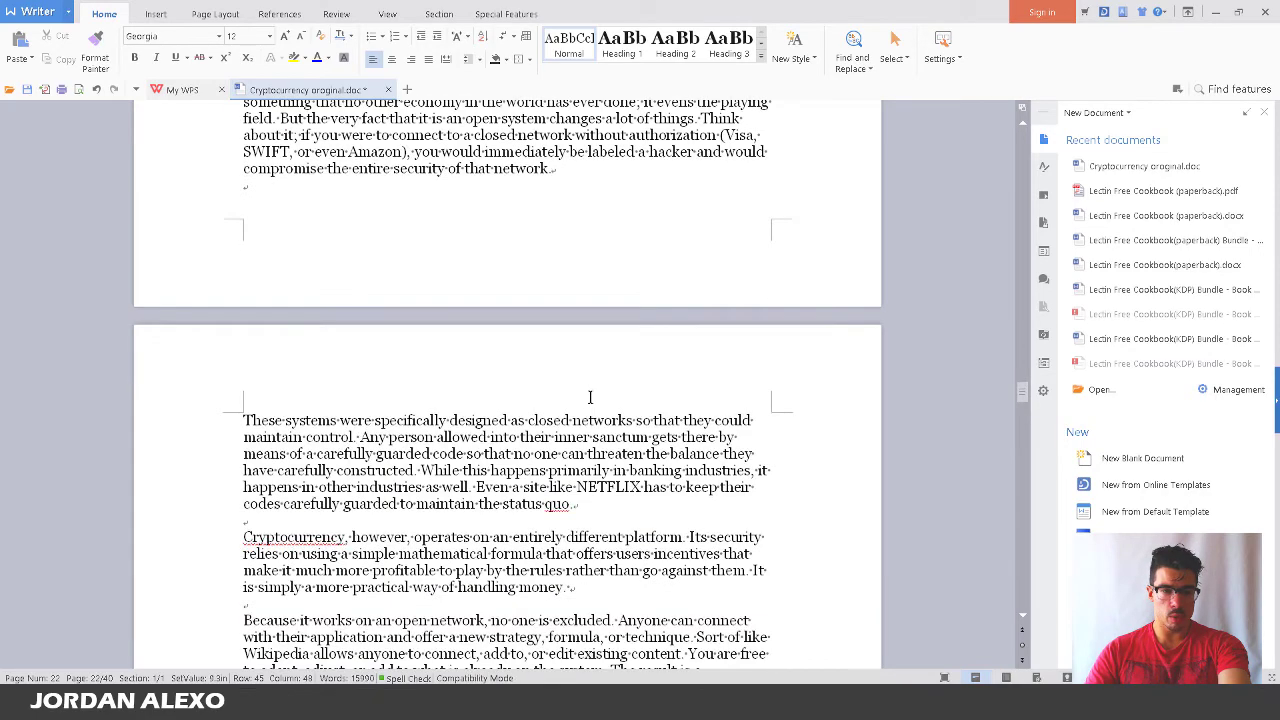
scroll(592, 397, down, 5)
scroll(608, 300, down, 1)
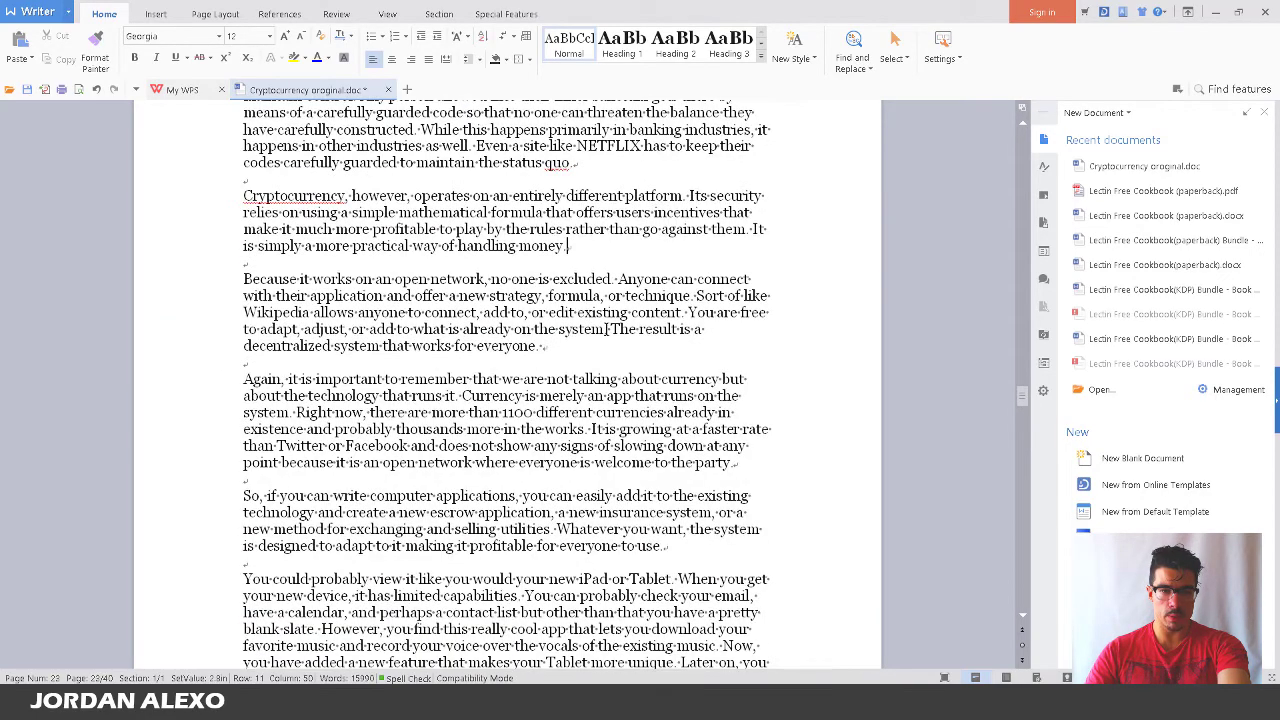
click(607, 348)
scroll(607, 363, down, 10)
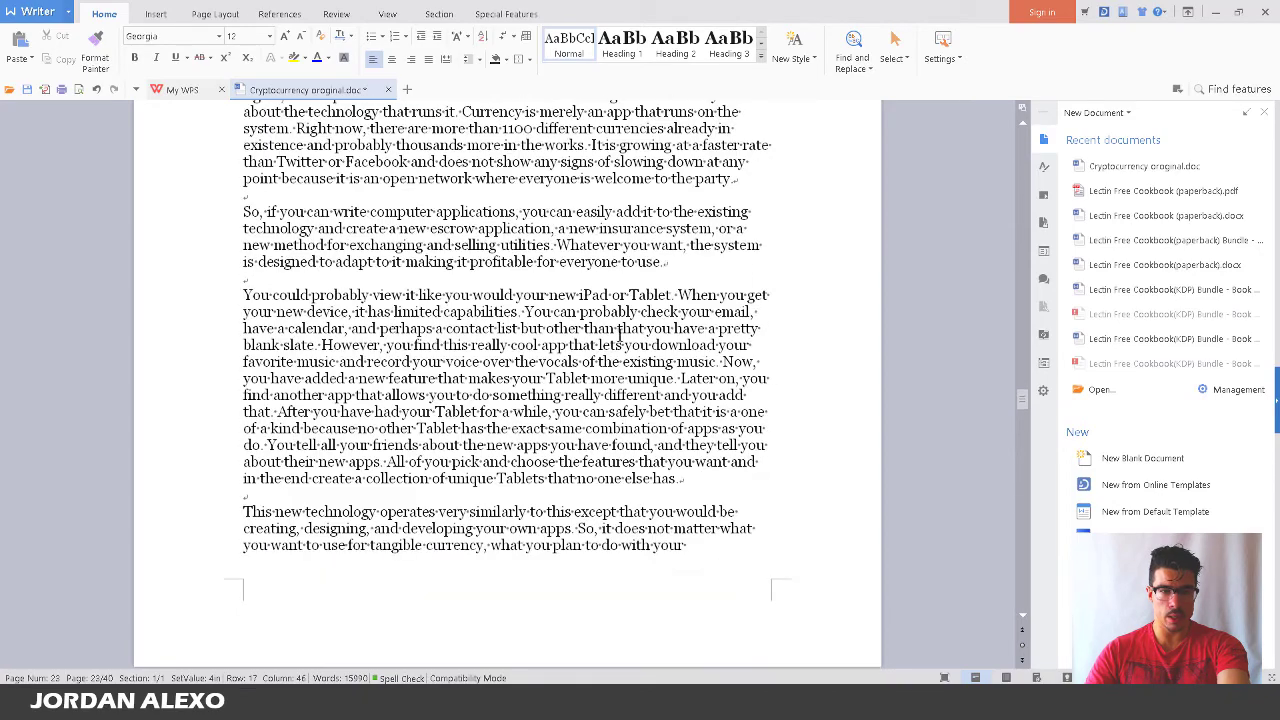
scroll(636, 303, down, 2)
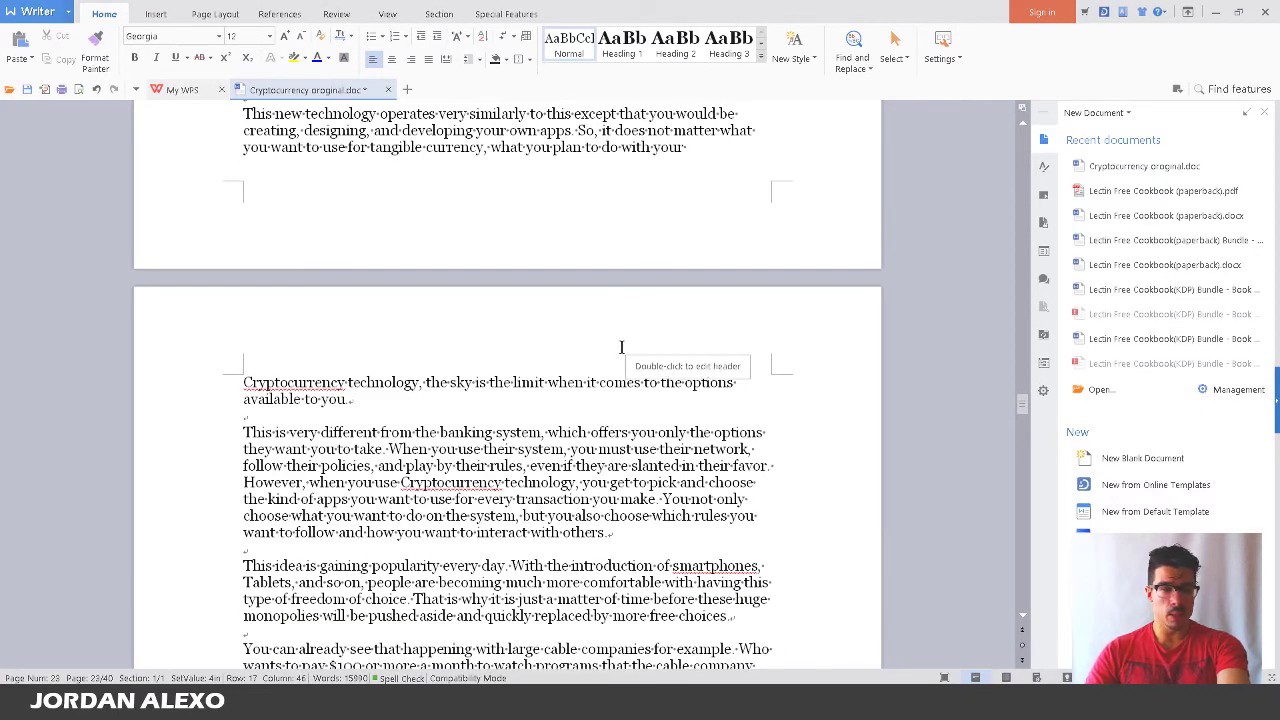
scroll(621, 347, down, 20)
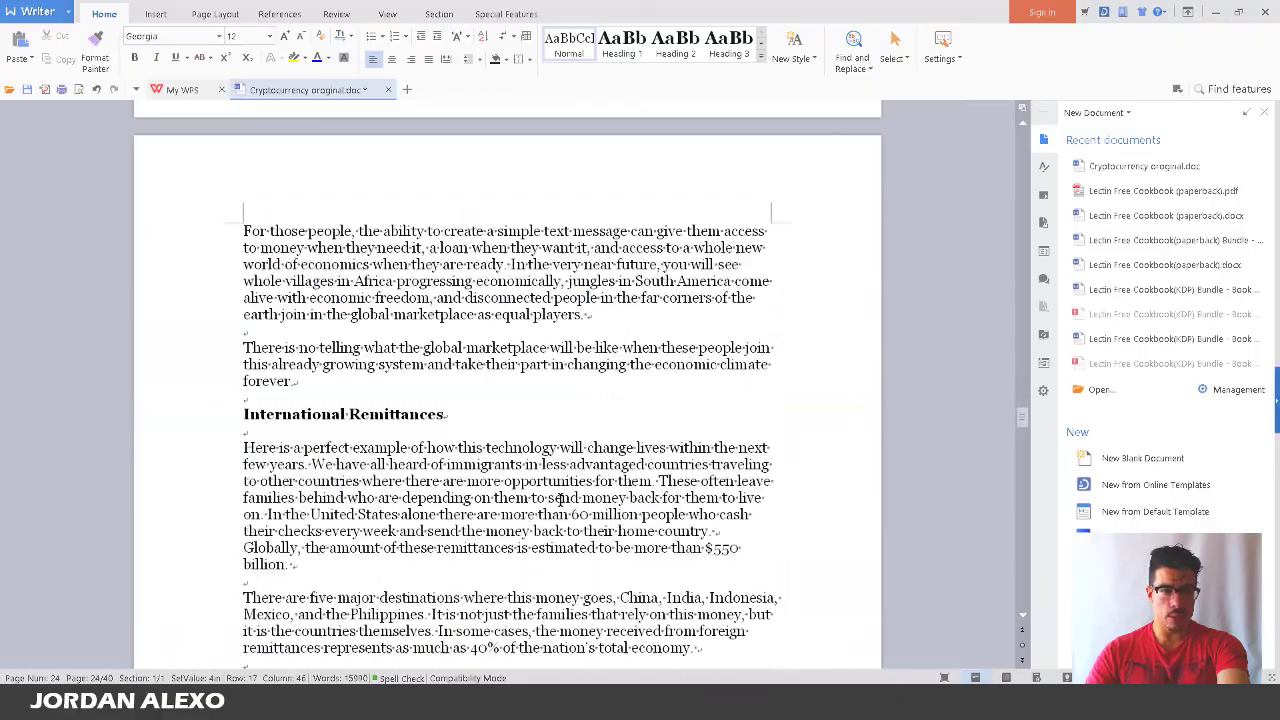
scroll(561, 498, down, 20)
scroll(561, 498, up, 7)
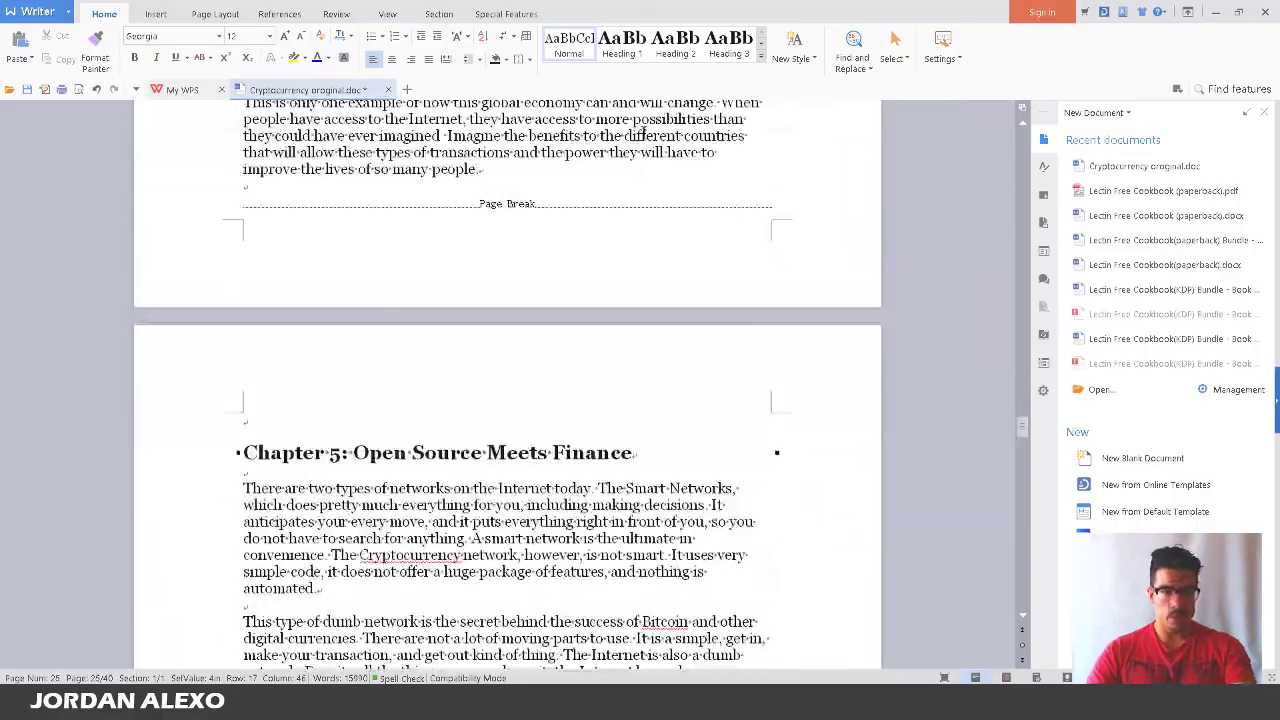
scroll(659, 369, down, 5)
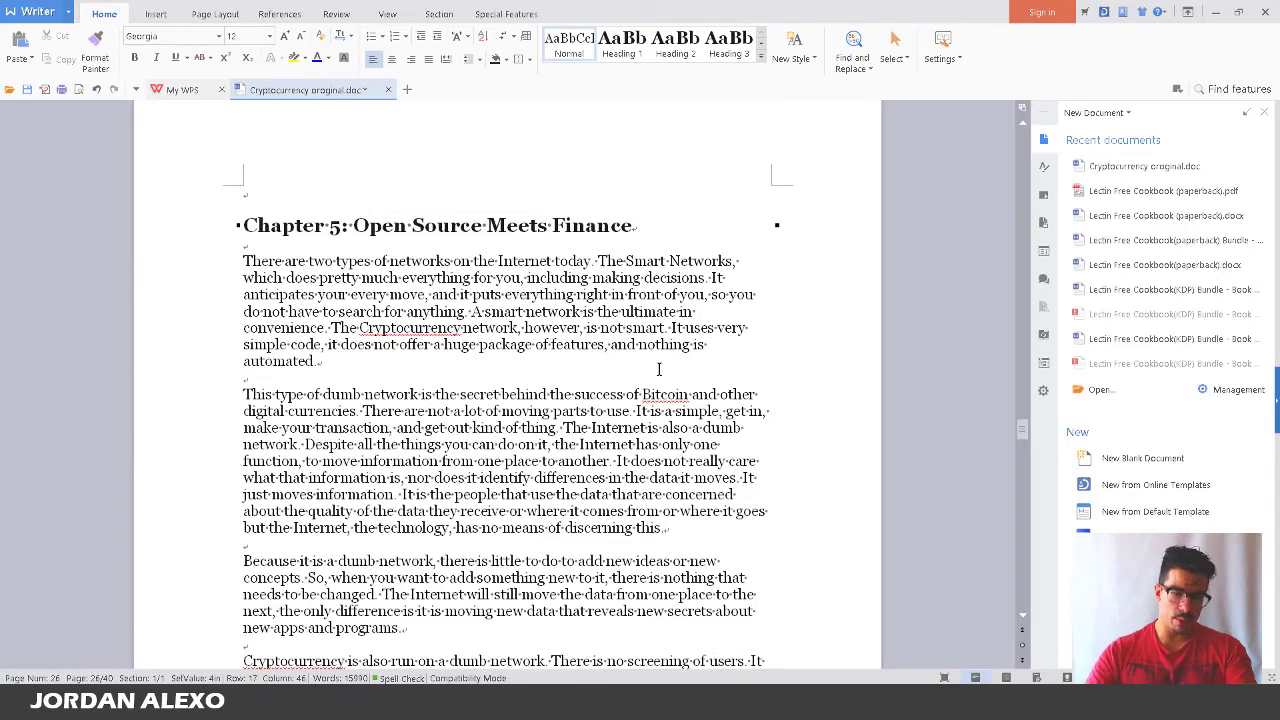
Delete the manually written Table of Contents on page 2, including its title and all entries, keeping the page break
drag(1021, 432, 1020, 140)
scroll(820, 391, down, 20)
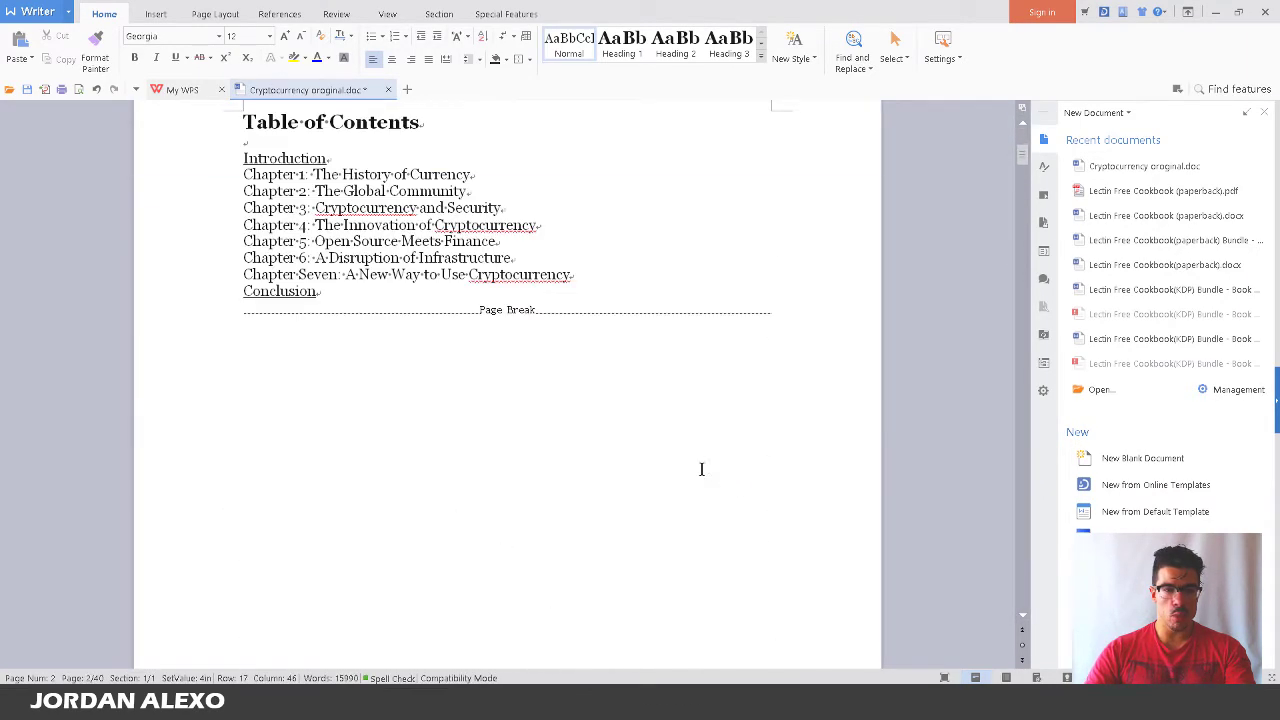
scroll(672, 387, up, 4)
drag(341, 502, 154, 357)
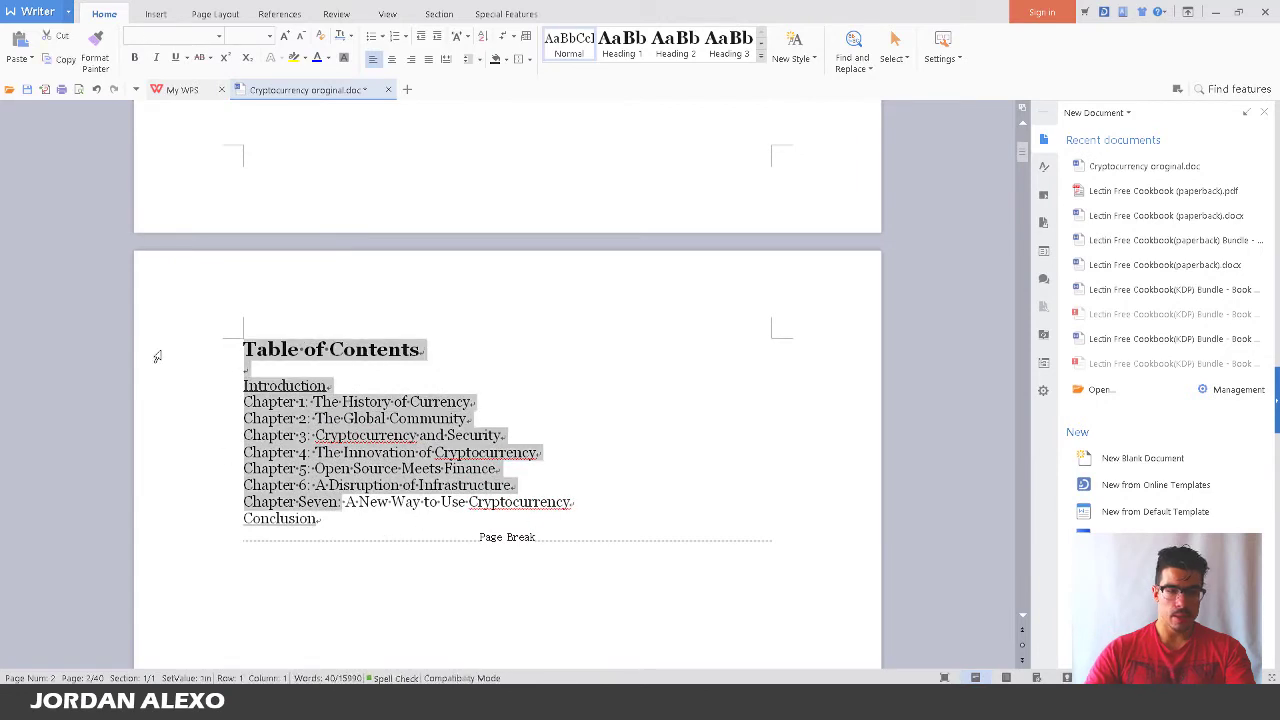
key(Delete)
shift+click(322, 375)
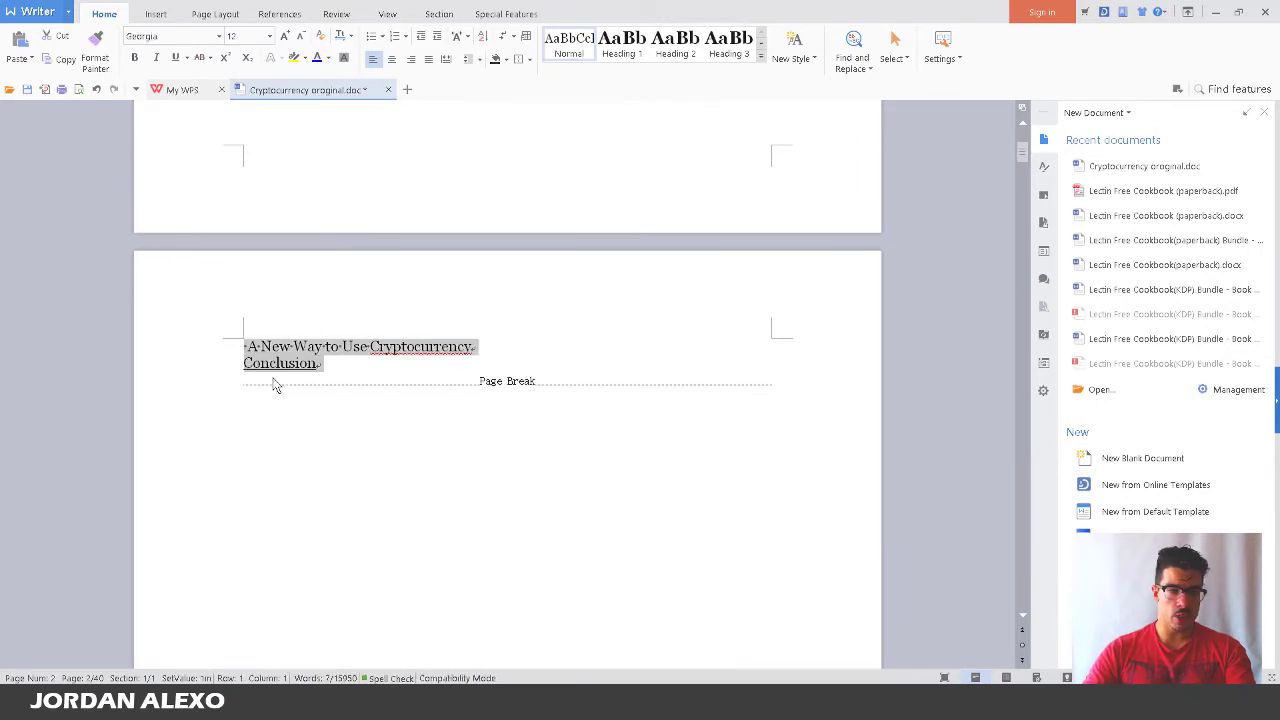
key(Delete)
Insert four empty lines above the page break on the cleared contents page
key(Return)
key(Return)
key(Return)
key(Return)
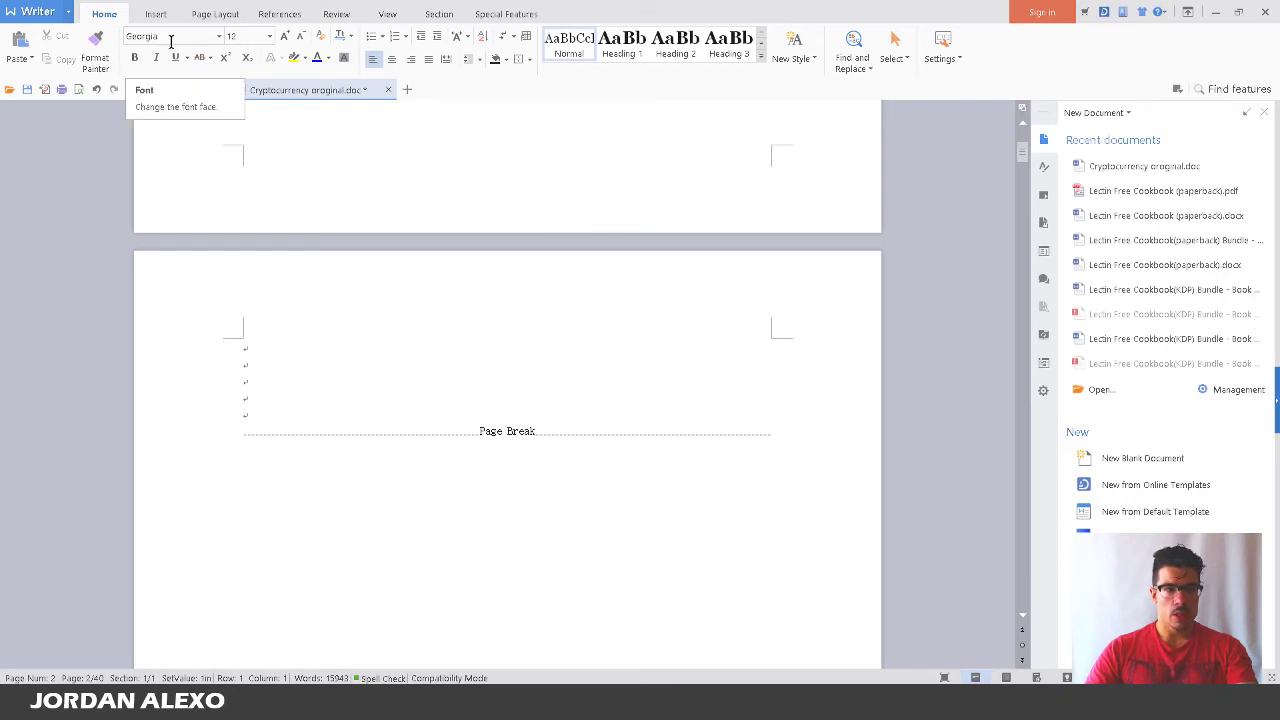
click(285, 14)
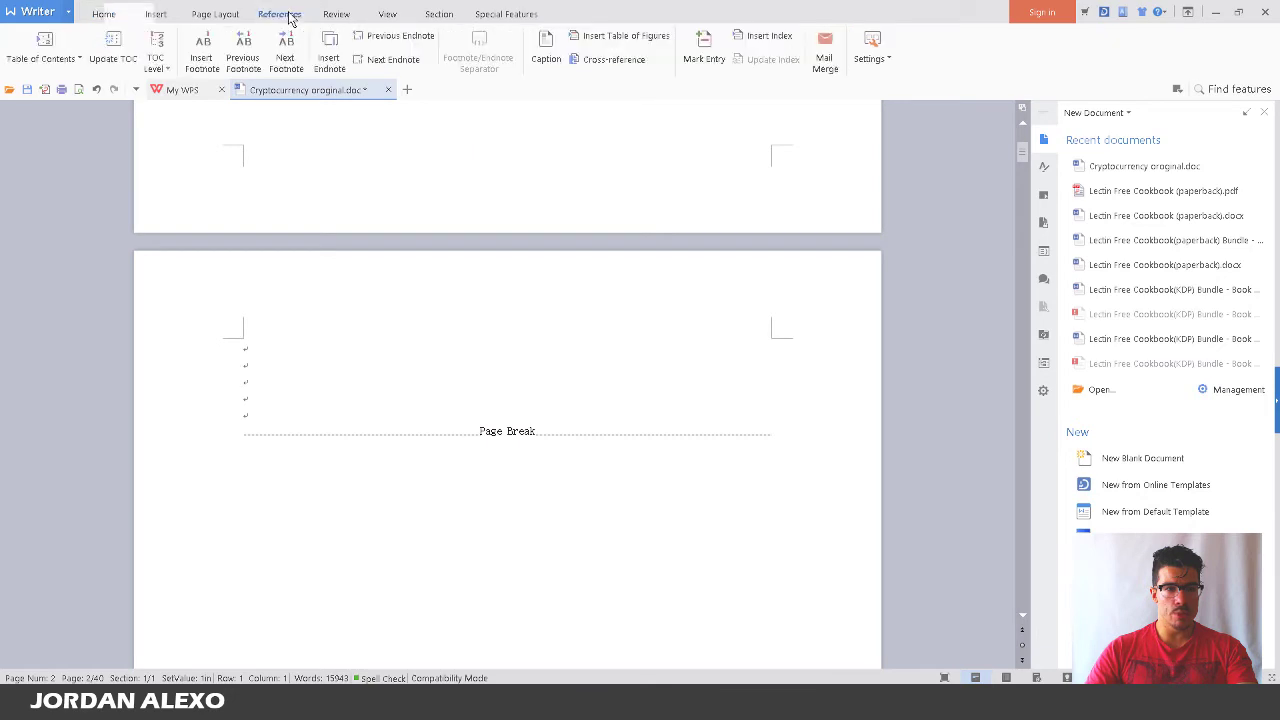
click(66, 62)
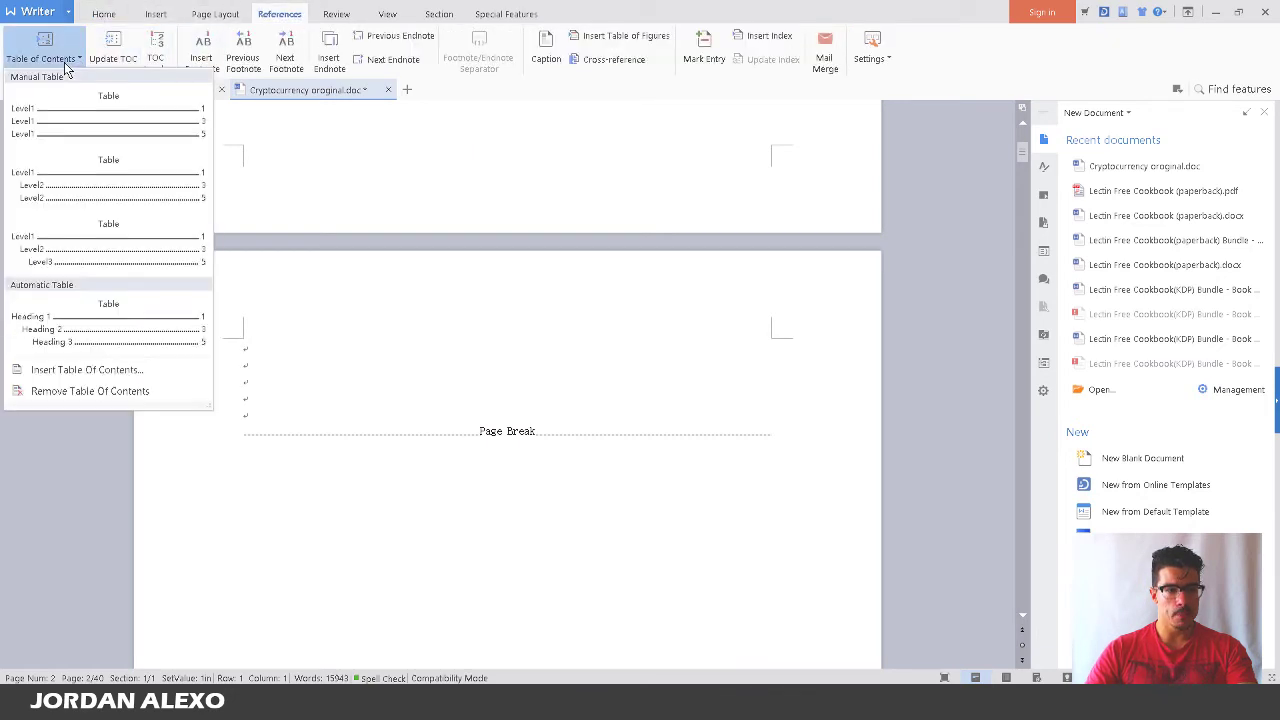
click(88, 370)
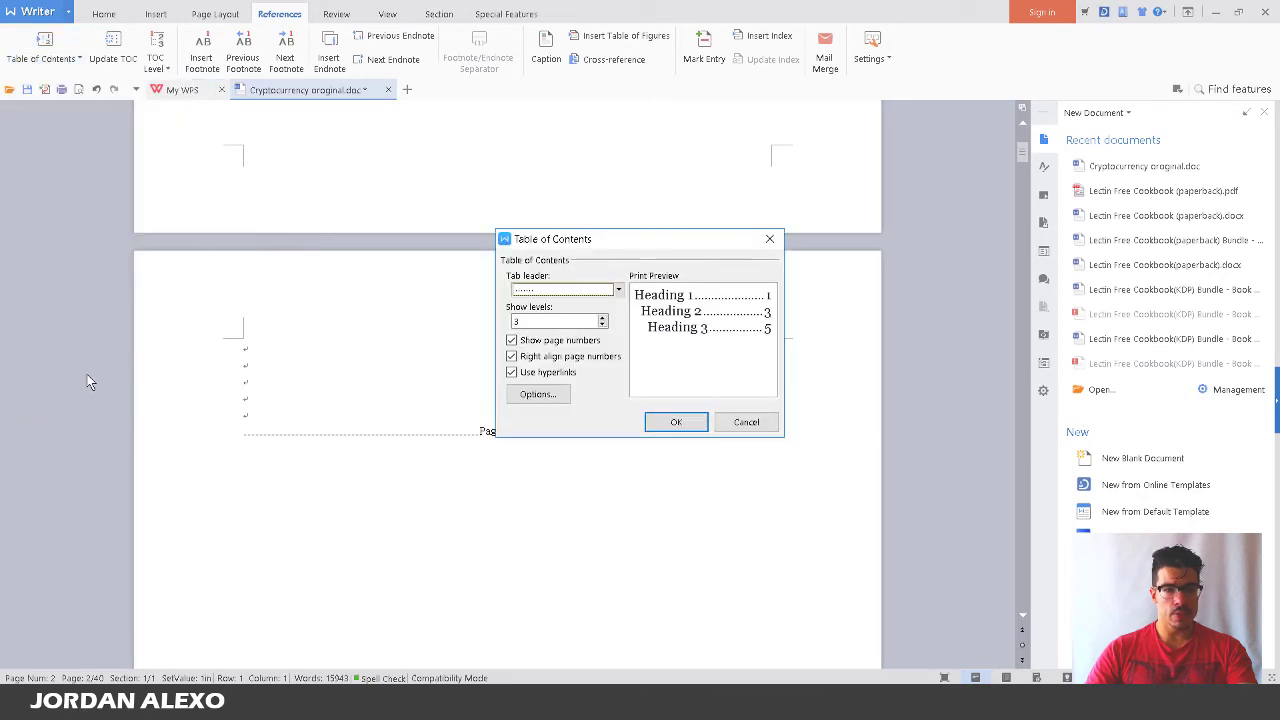
click(746, 421)
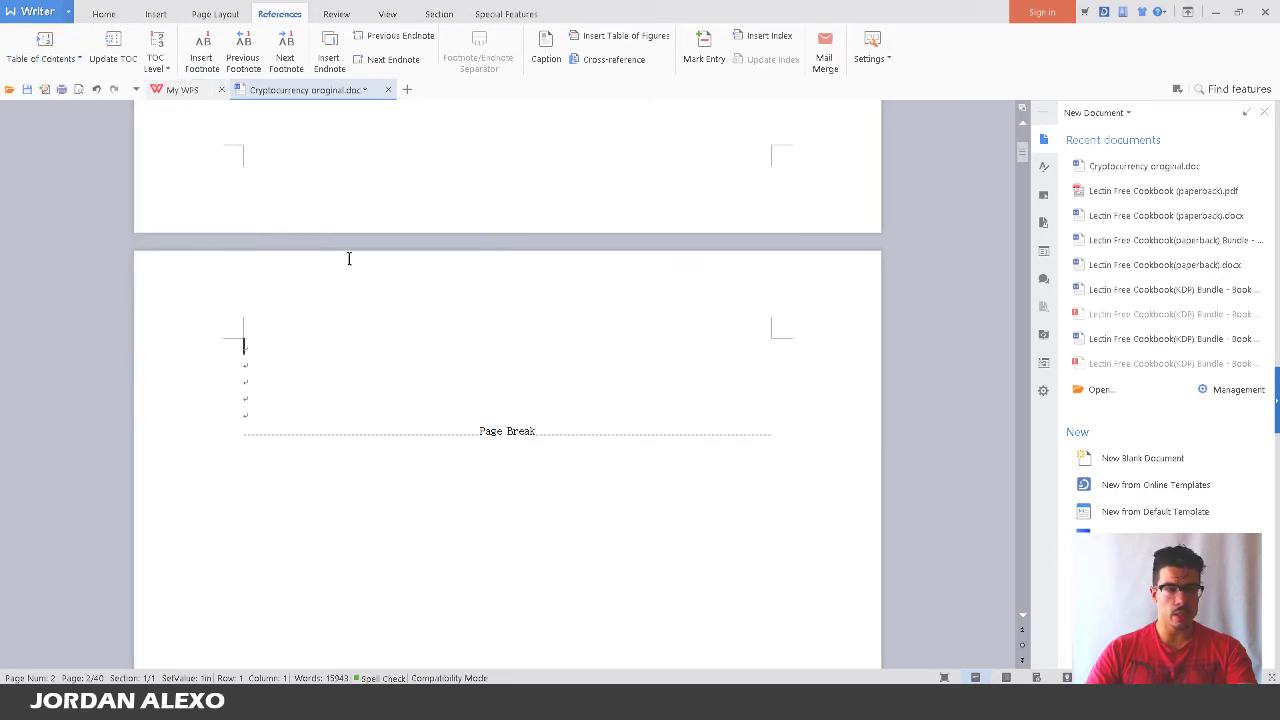
Set up a custom table of contents for page 2 that shows only one heading level
click(53, 64)
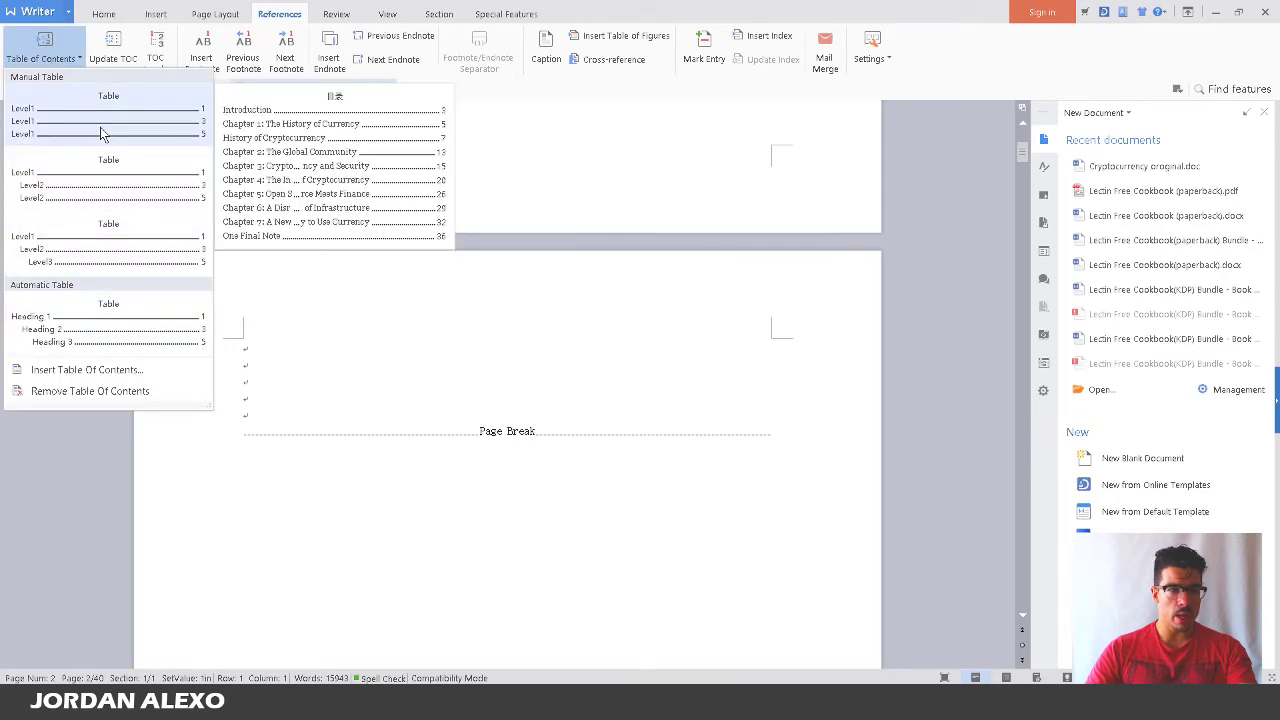
click(116, 370)
drag(643, 247, 580, 301)
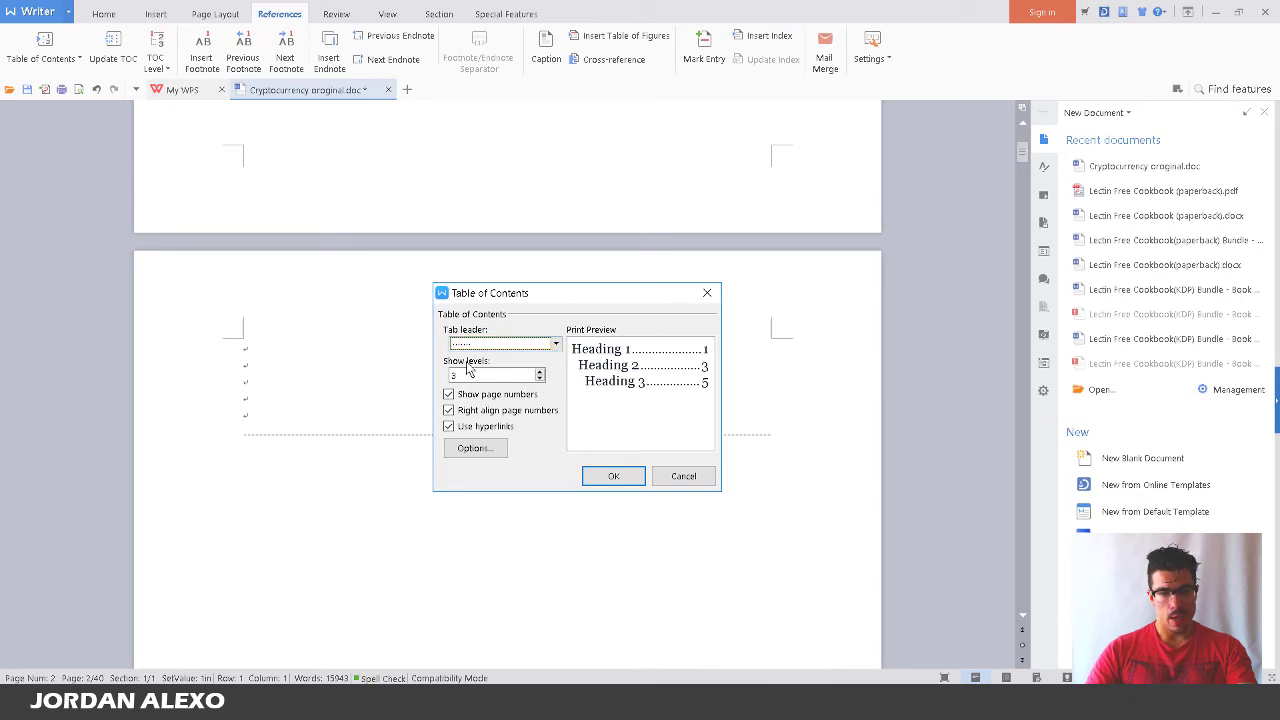
click(541, 379)
click(541, 379)
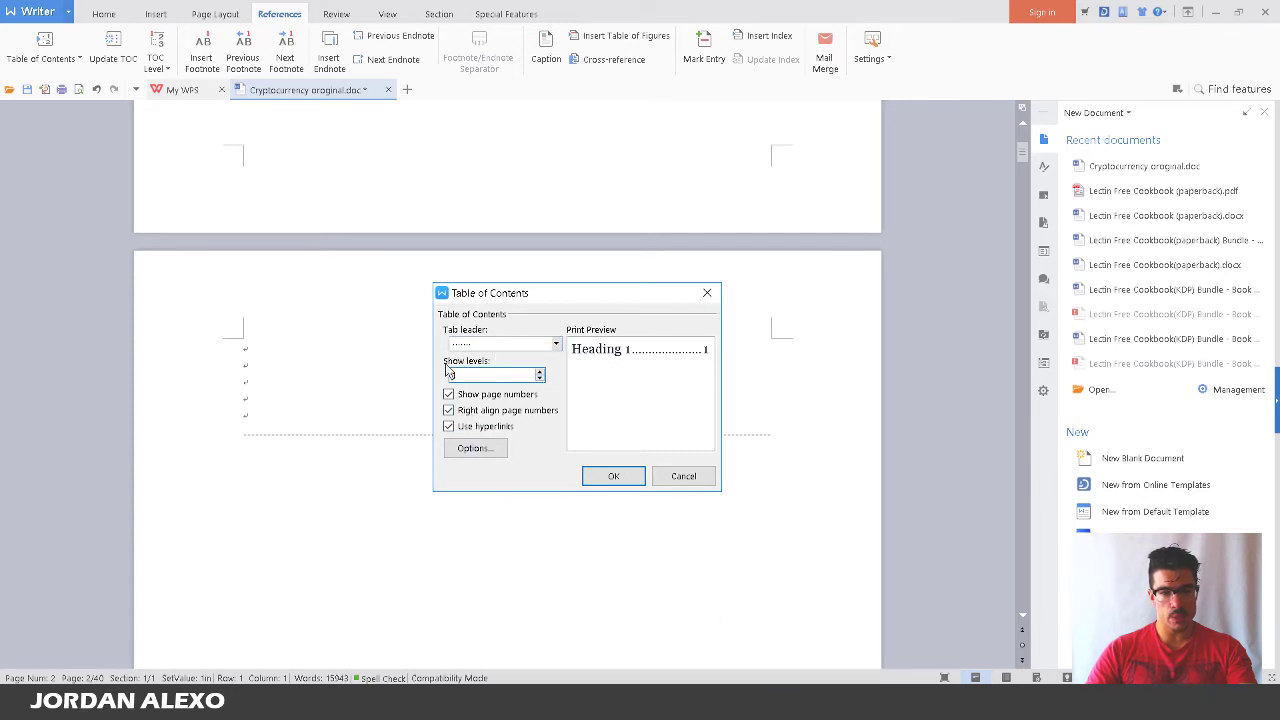
Insert the table of contents with one heading level, hyperlinks on and page numbers turned off
click(540, 371)
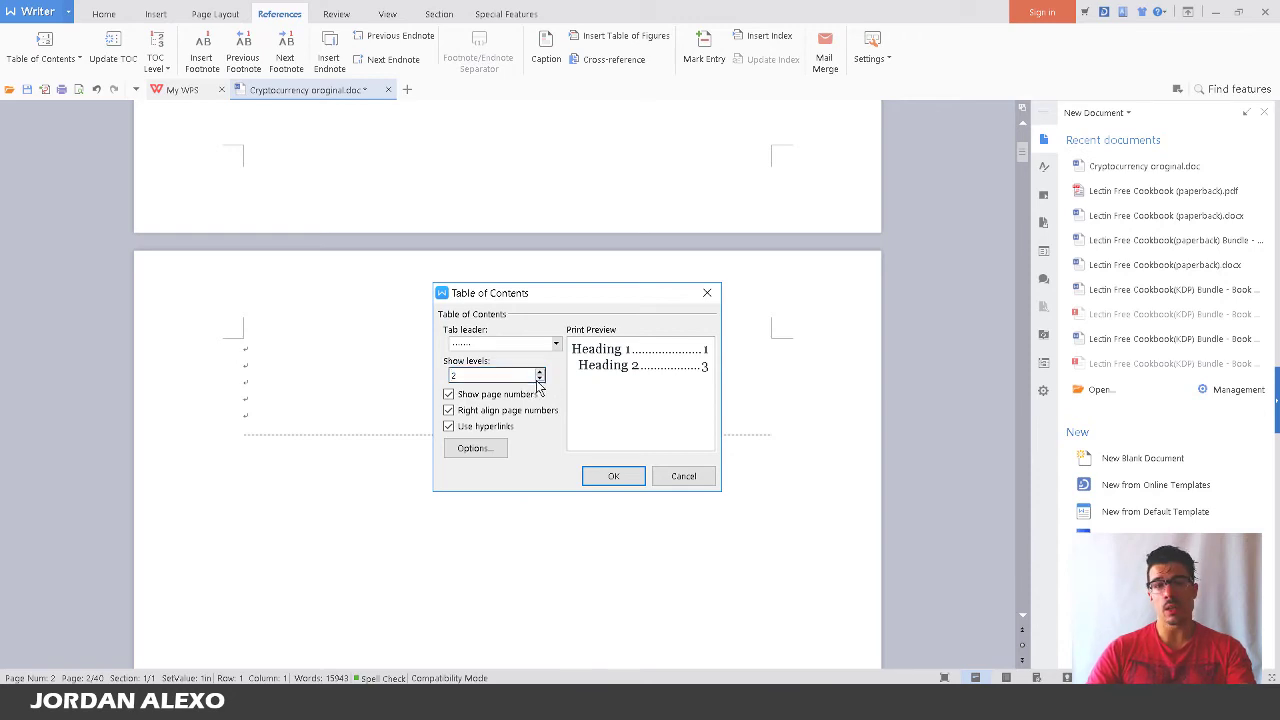
click(539, 379)
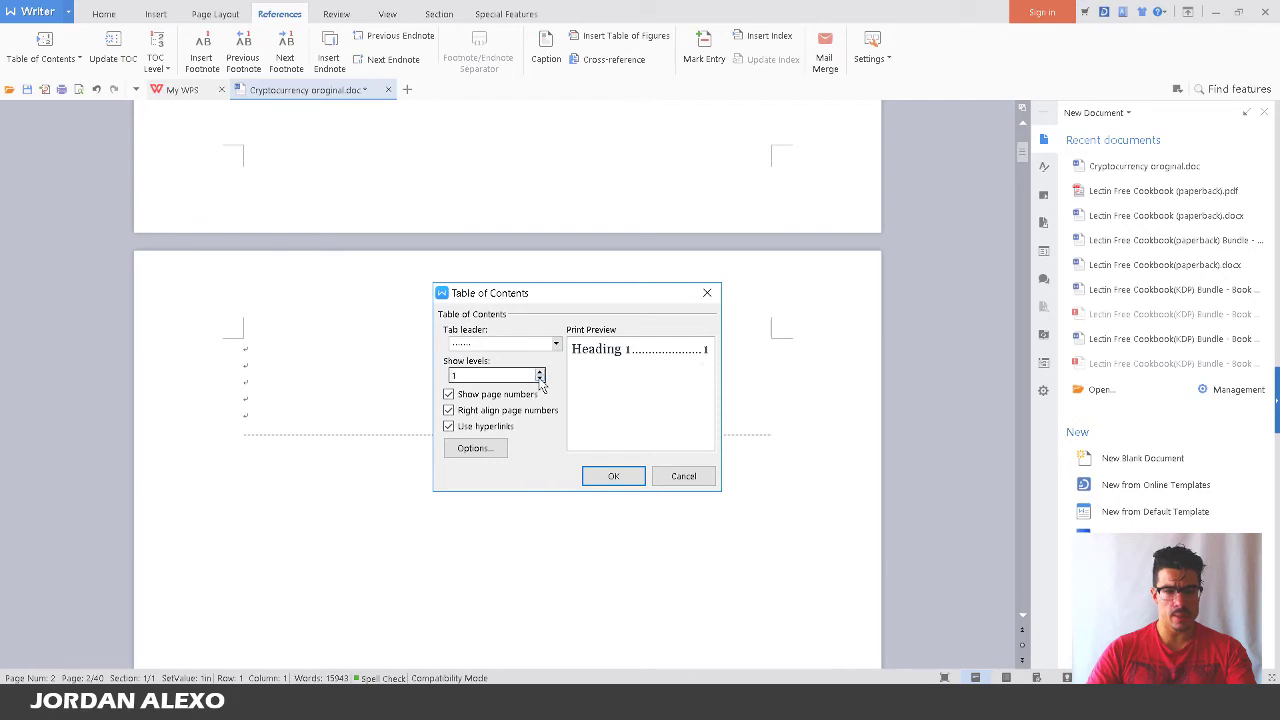
click(540, 371)
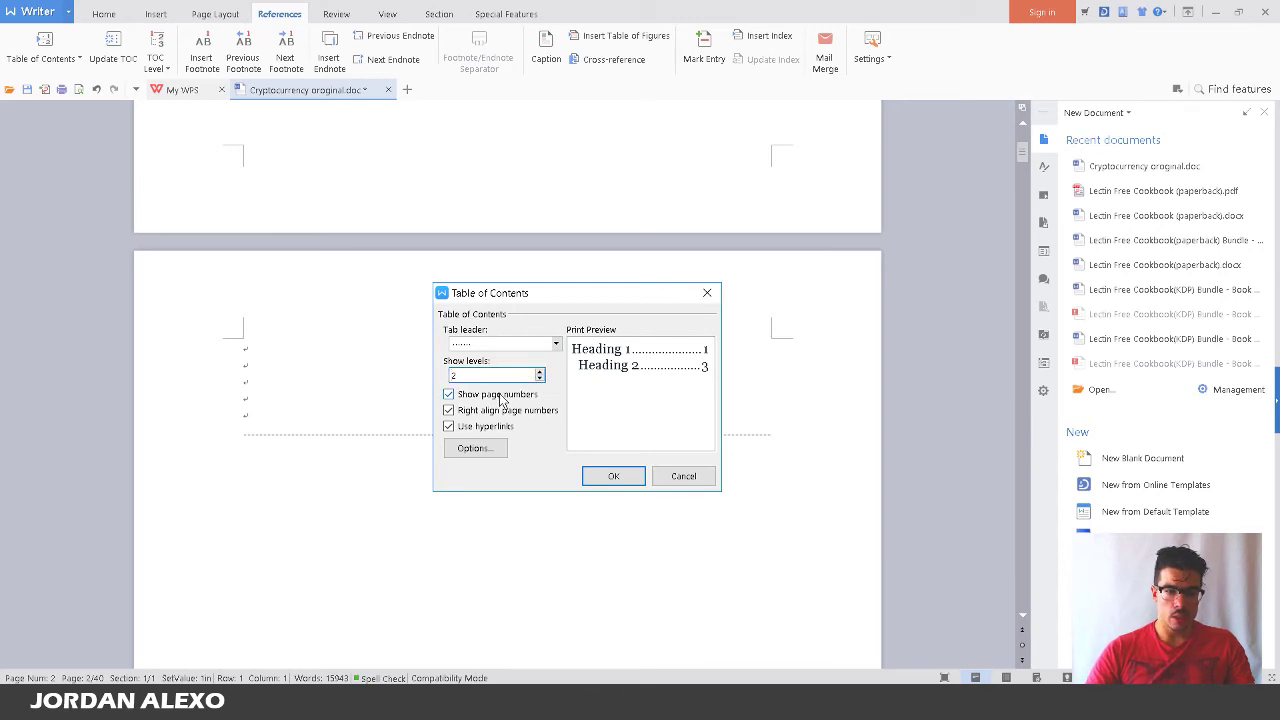
click(501, 396)
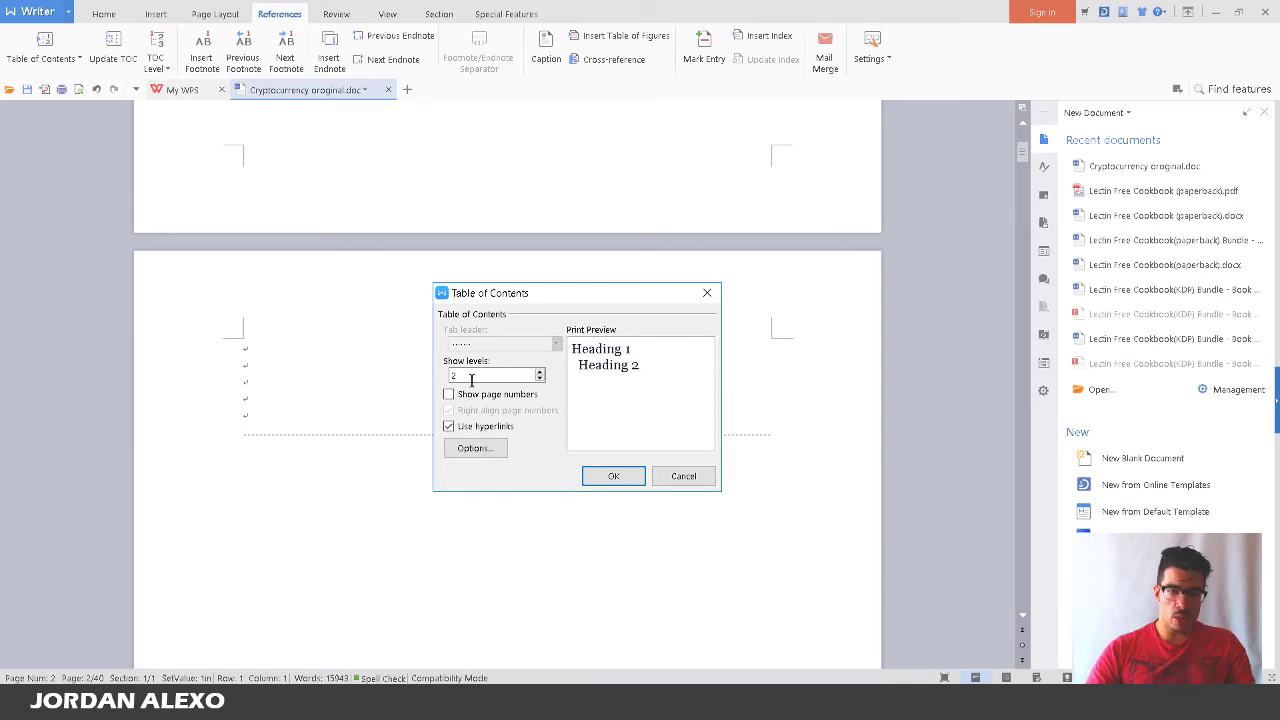
click(539, 379)
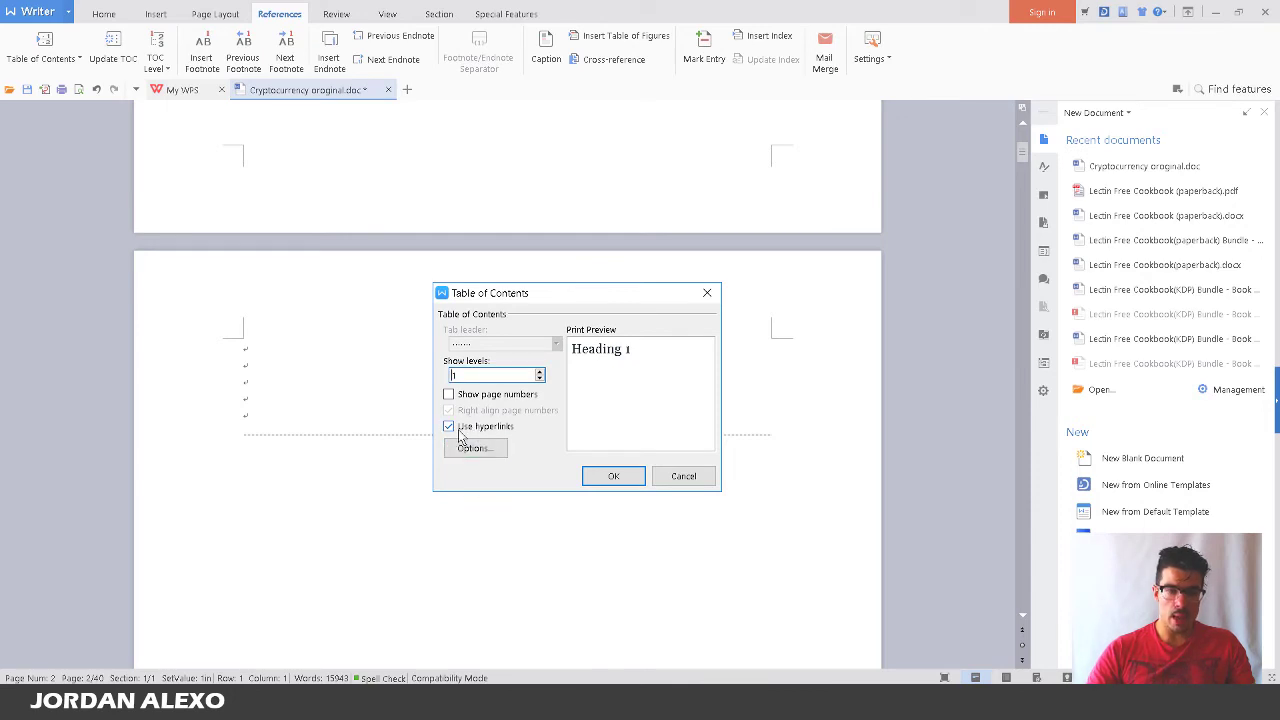
click(600, 474)
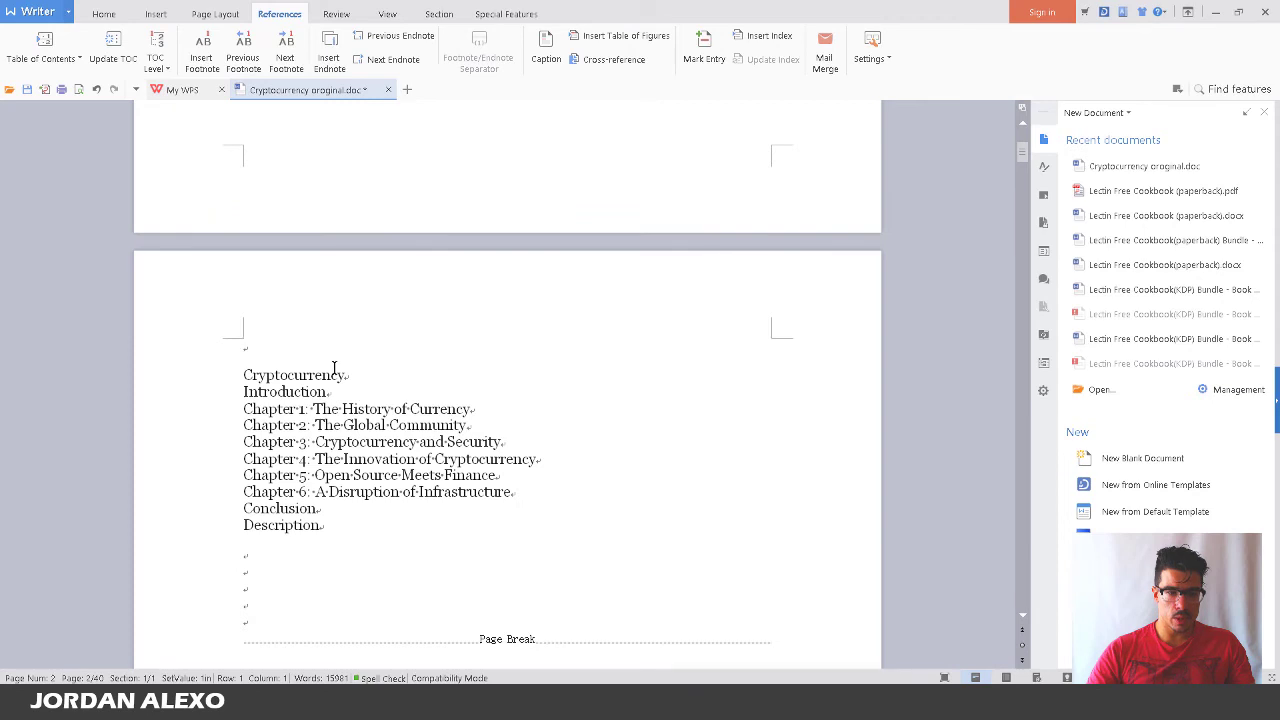
Add the title "Table of Content" above the generated entries and style it as Heading 1
text(Table)
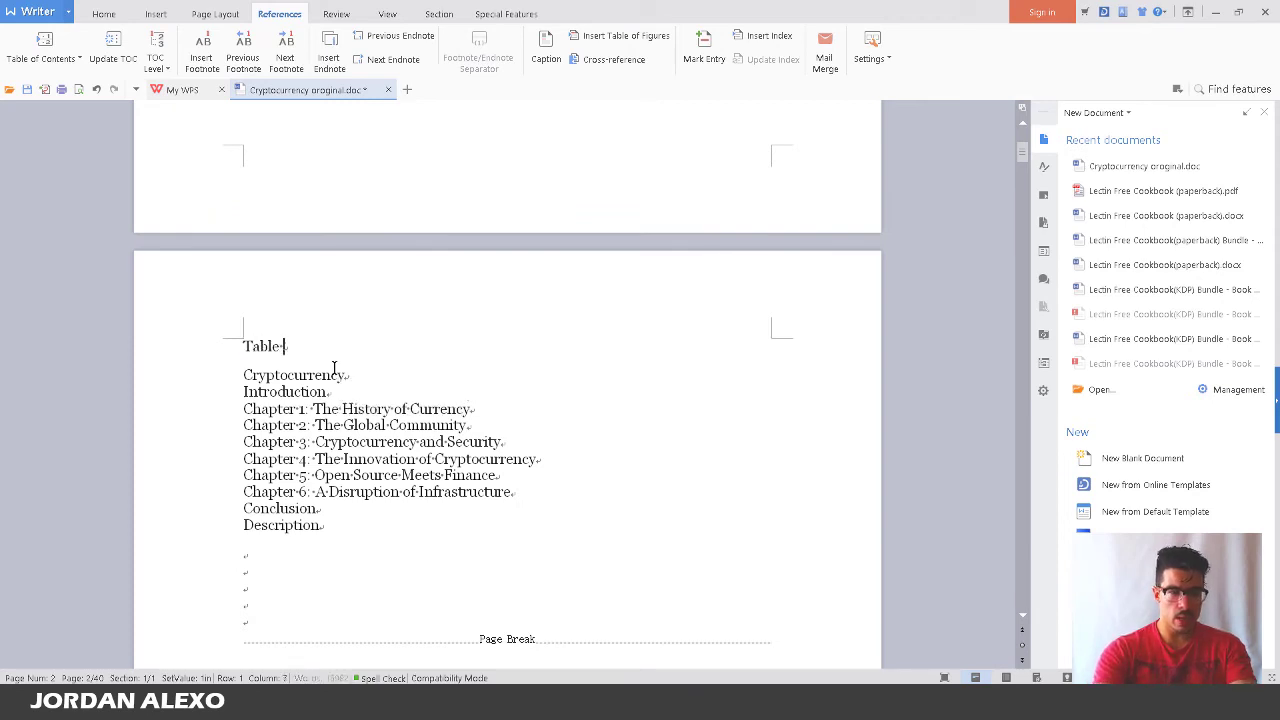
text( of Content)
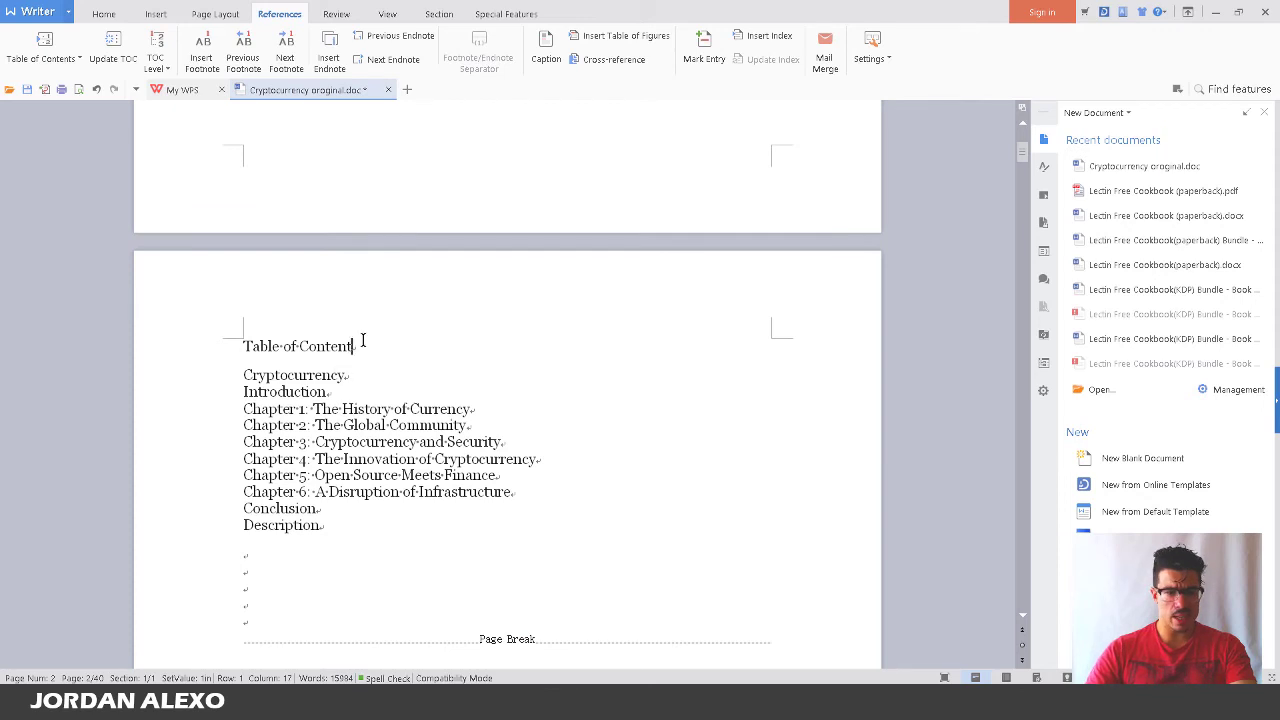
key(shift+Home)
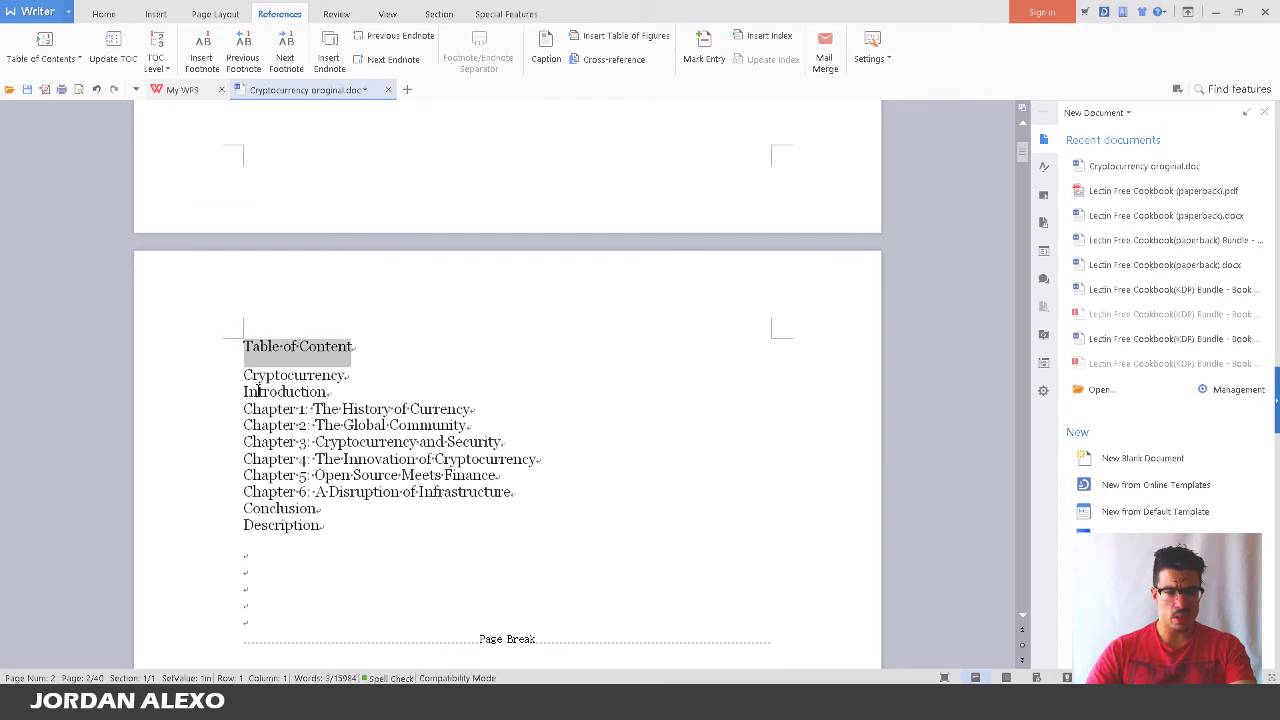
click(104, 13)
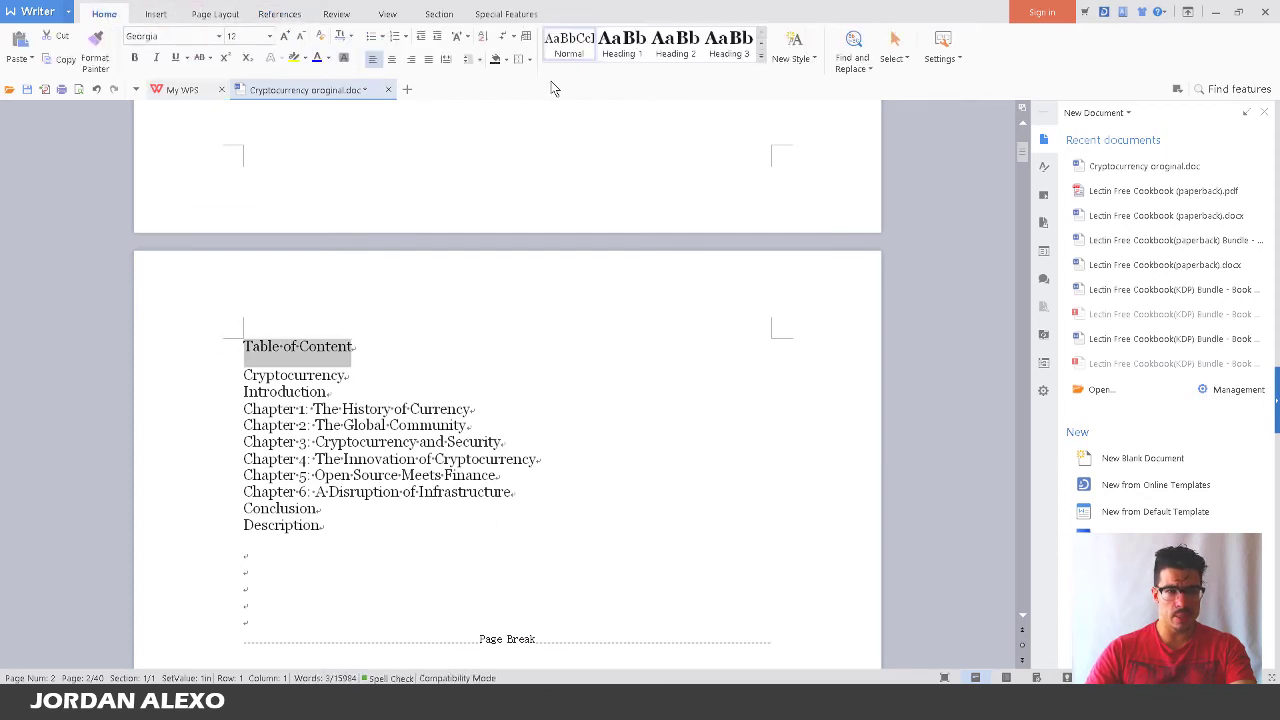
click(621, 44)
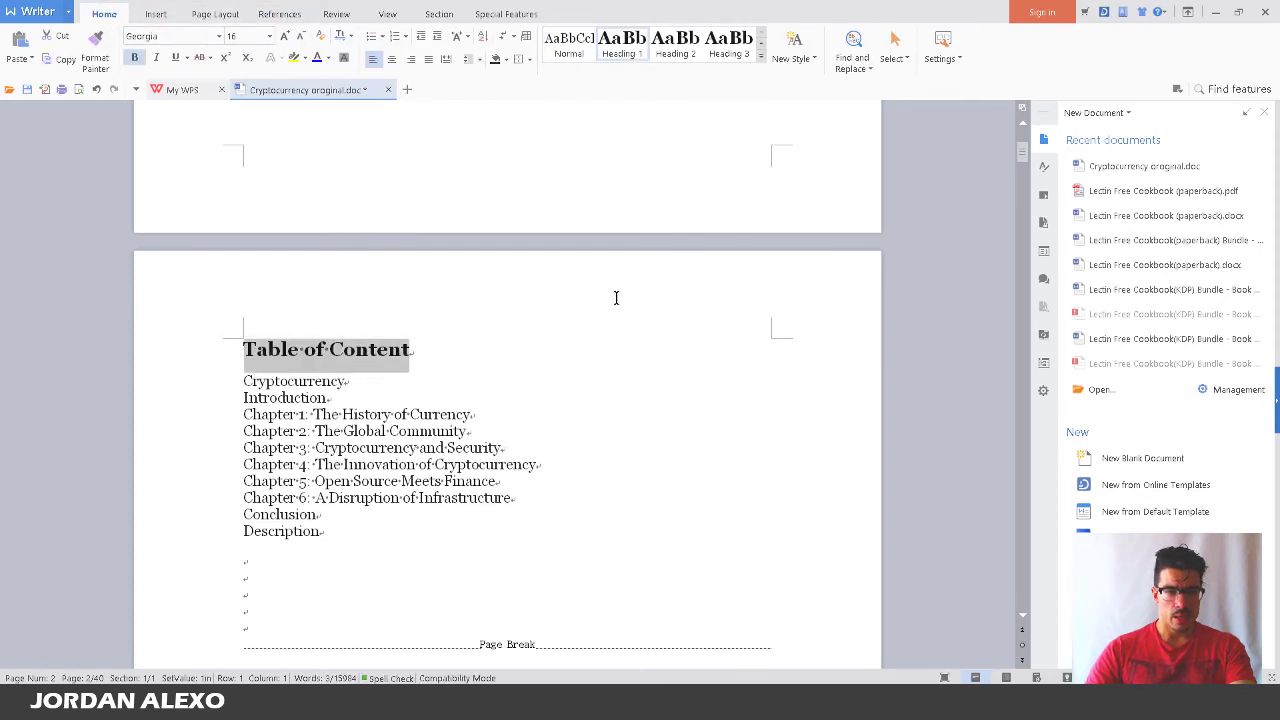
Remove the empty lines between the last contents entry and the page break
click(407, 583)
key(Delete)
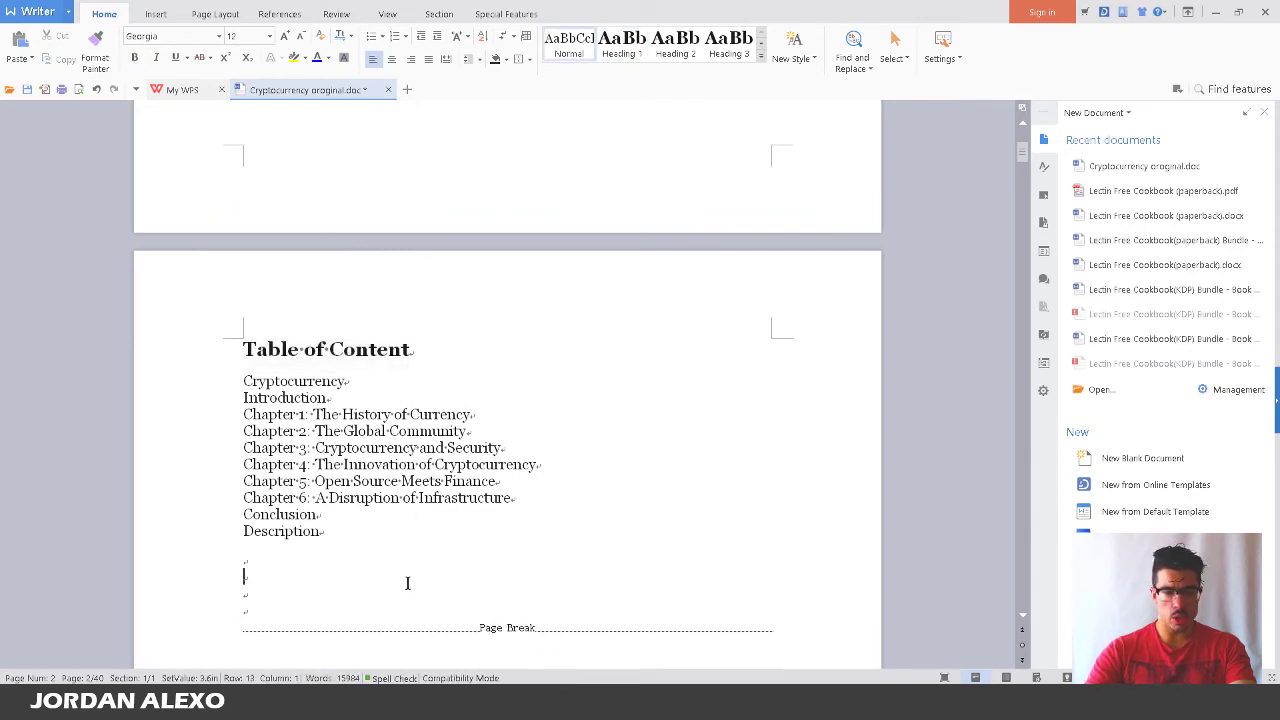
key(Delete)
key(Delete)
key(Delete)
key(BackSpace)
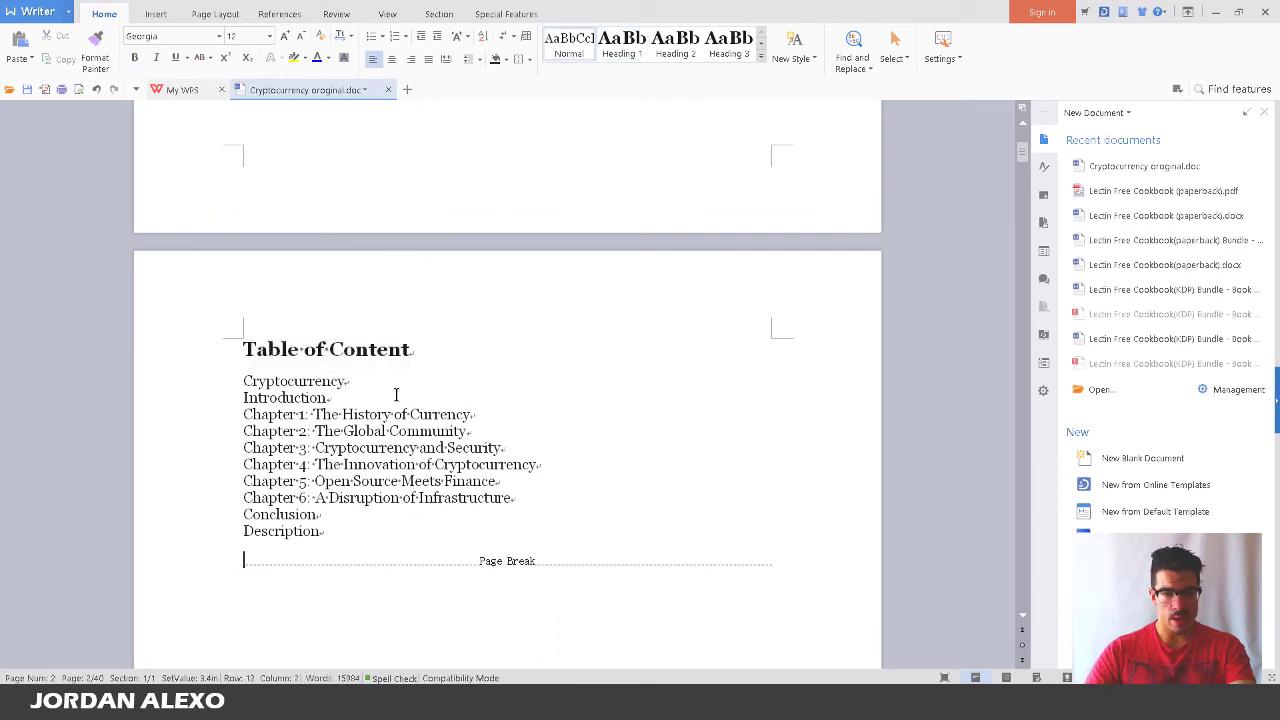
Delete the "Cryptocurrency" and "Description" entries from the generated table of contents
drag(345, 381, 318, 380)
click(347, 379)
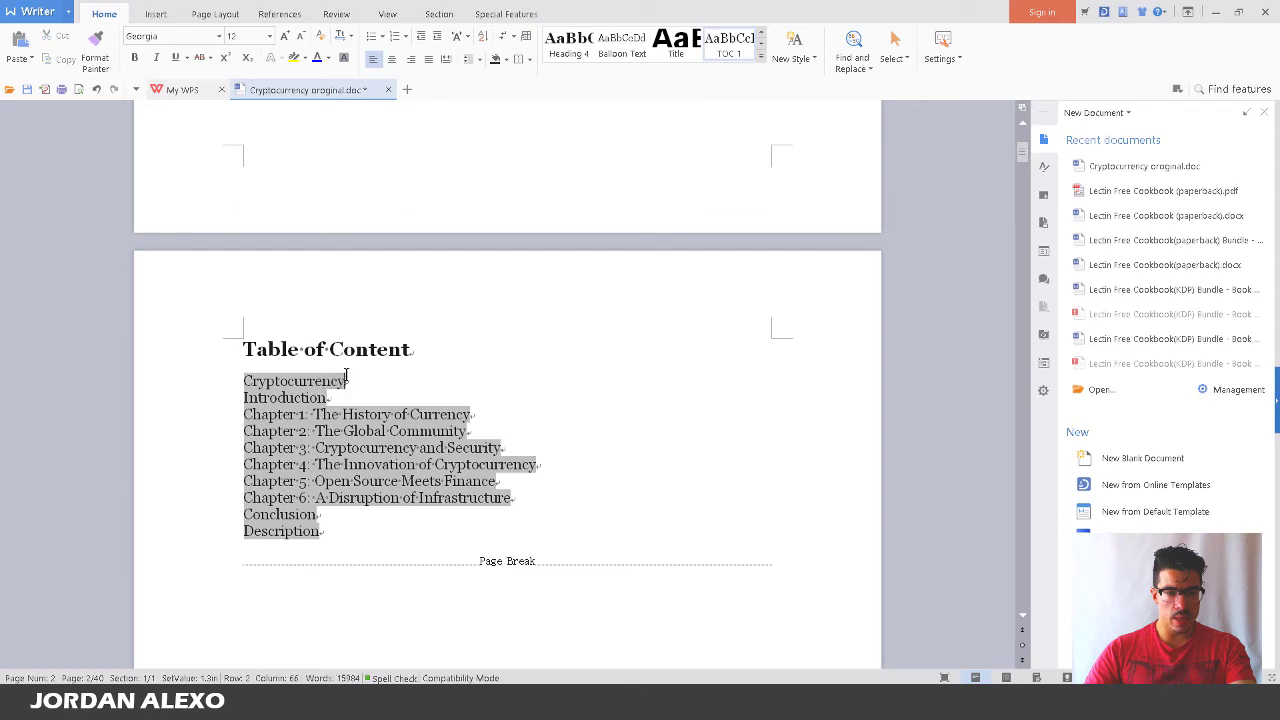
click(361, 367)
click(243, 381)
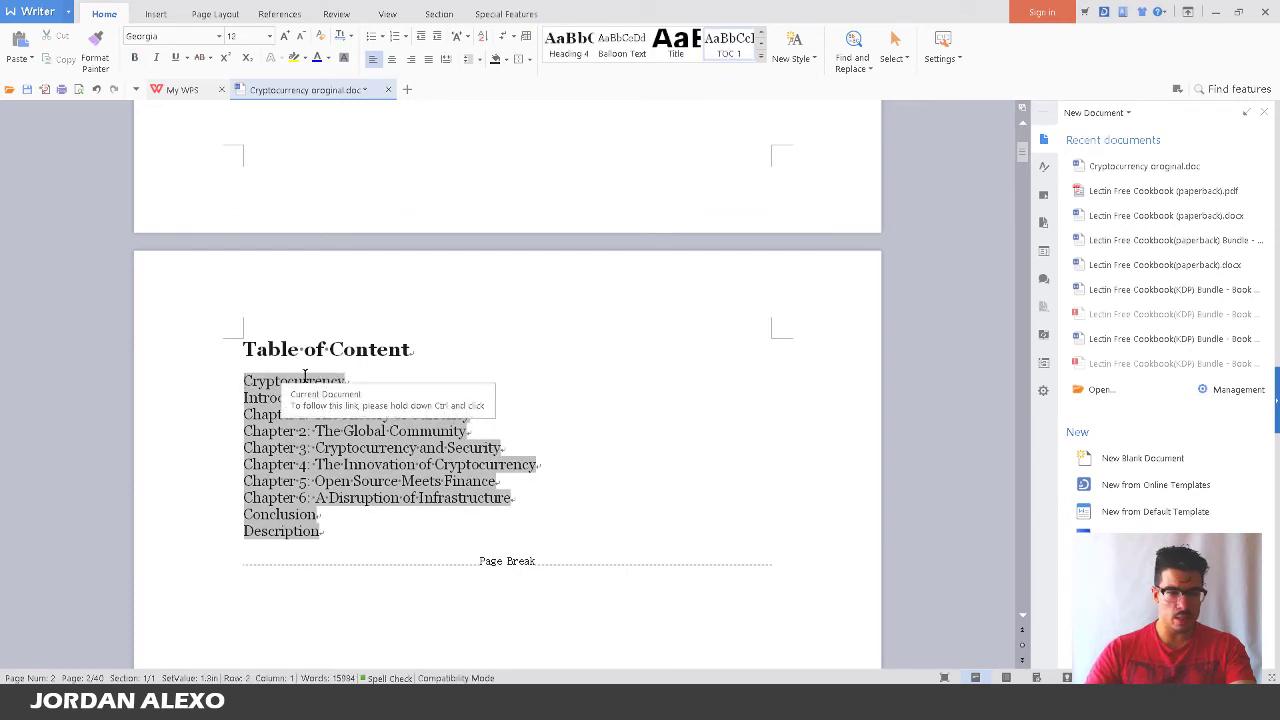
drag(345, 381, 245, 381)
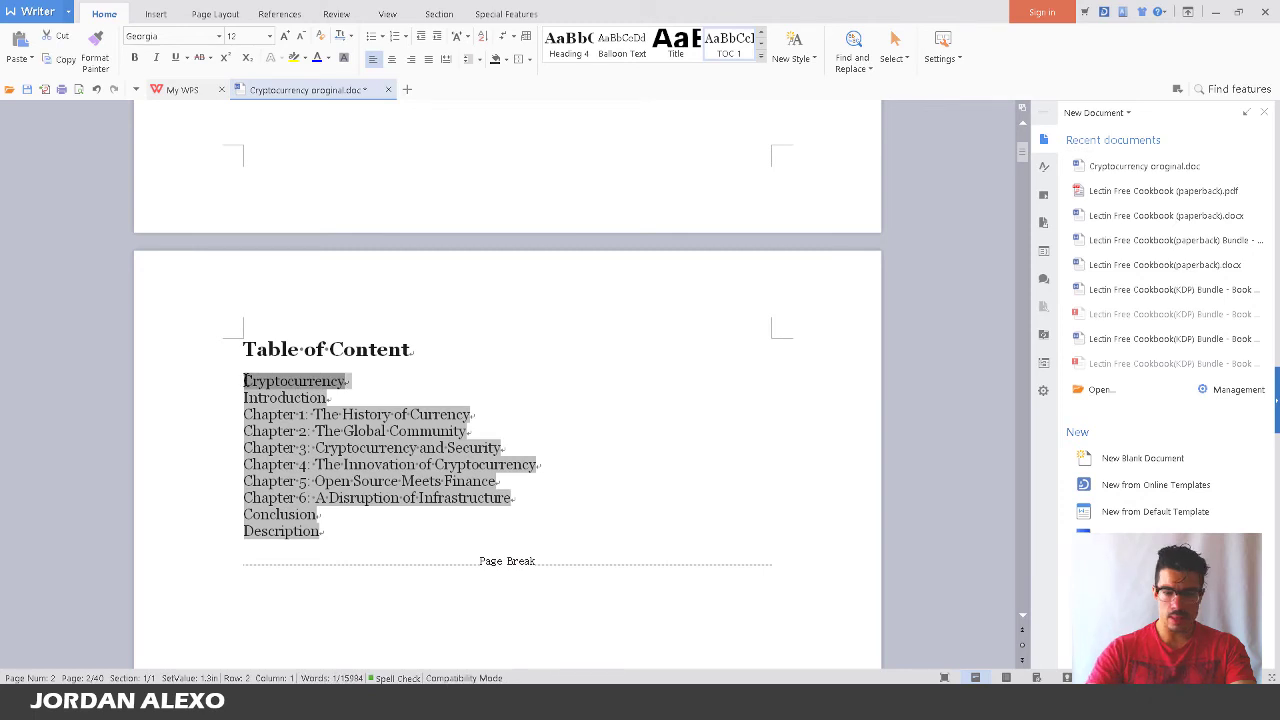
key(Delete)
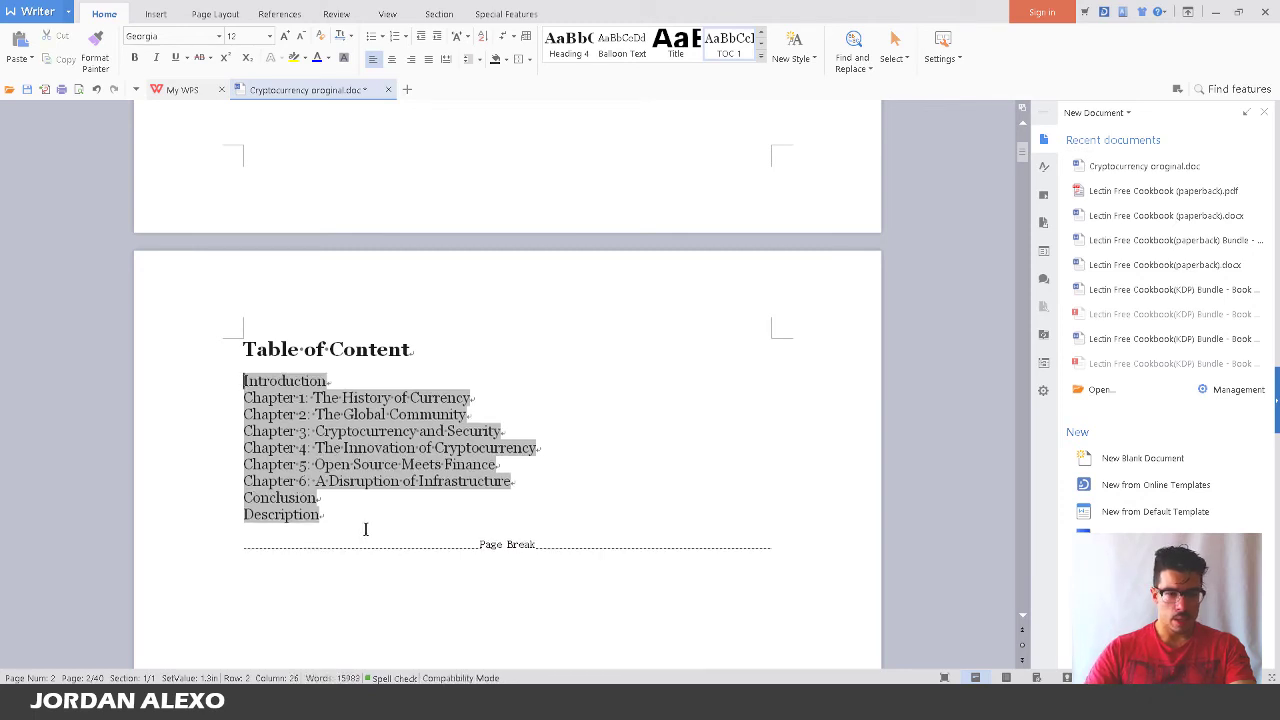
drag(326, 514, 221, 511)
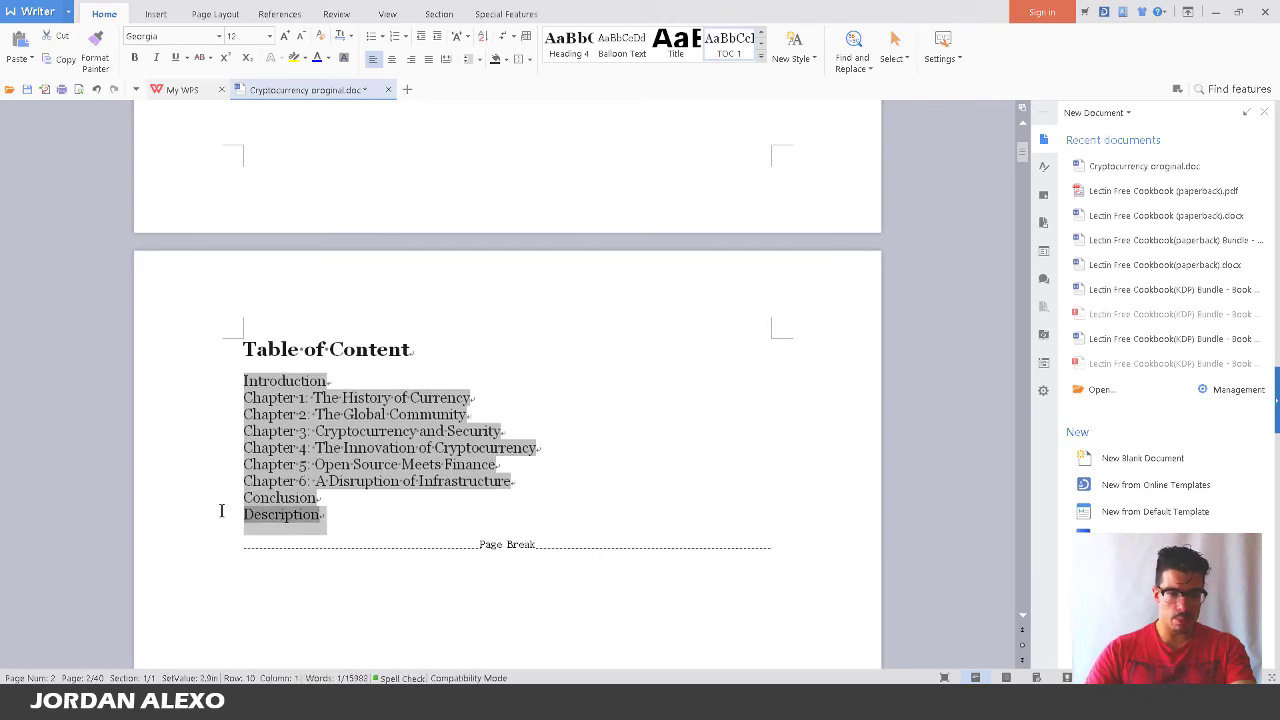
key(Delete)
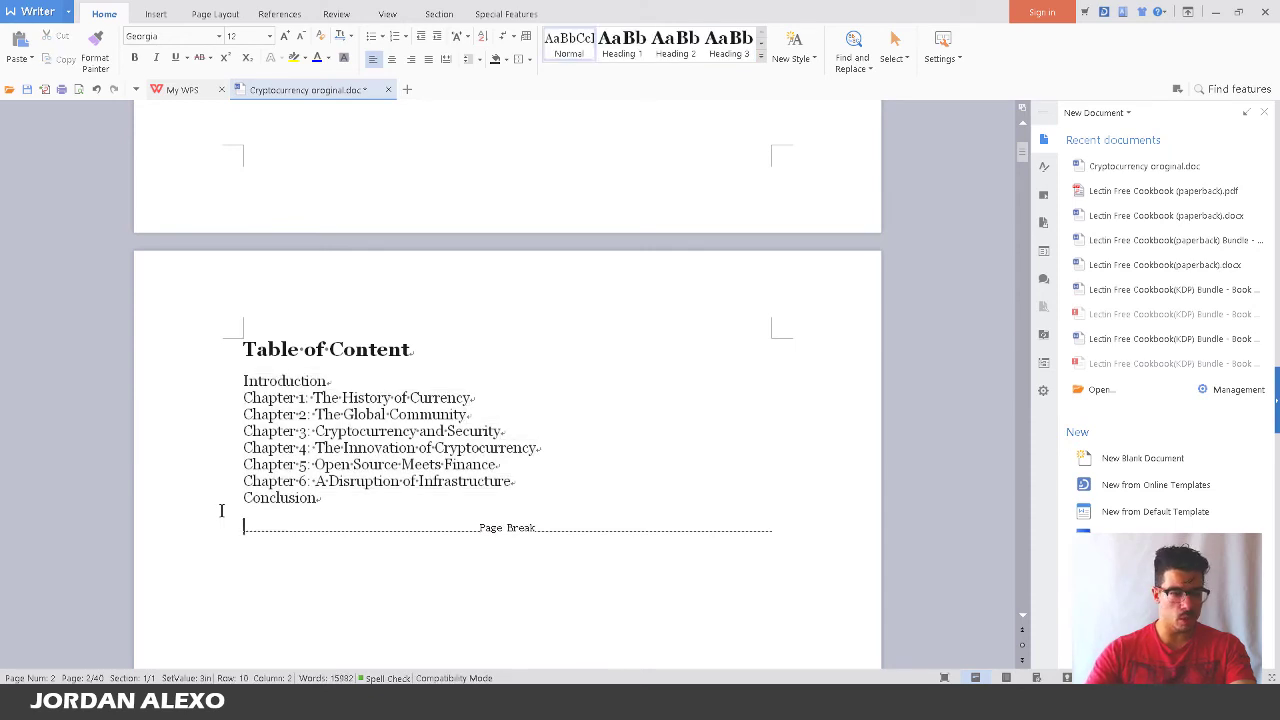
click(362, 498)
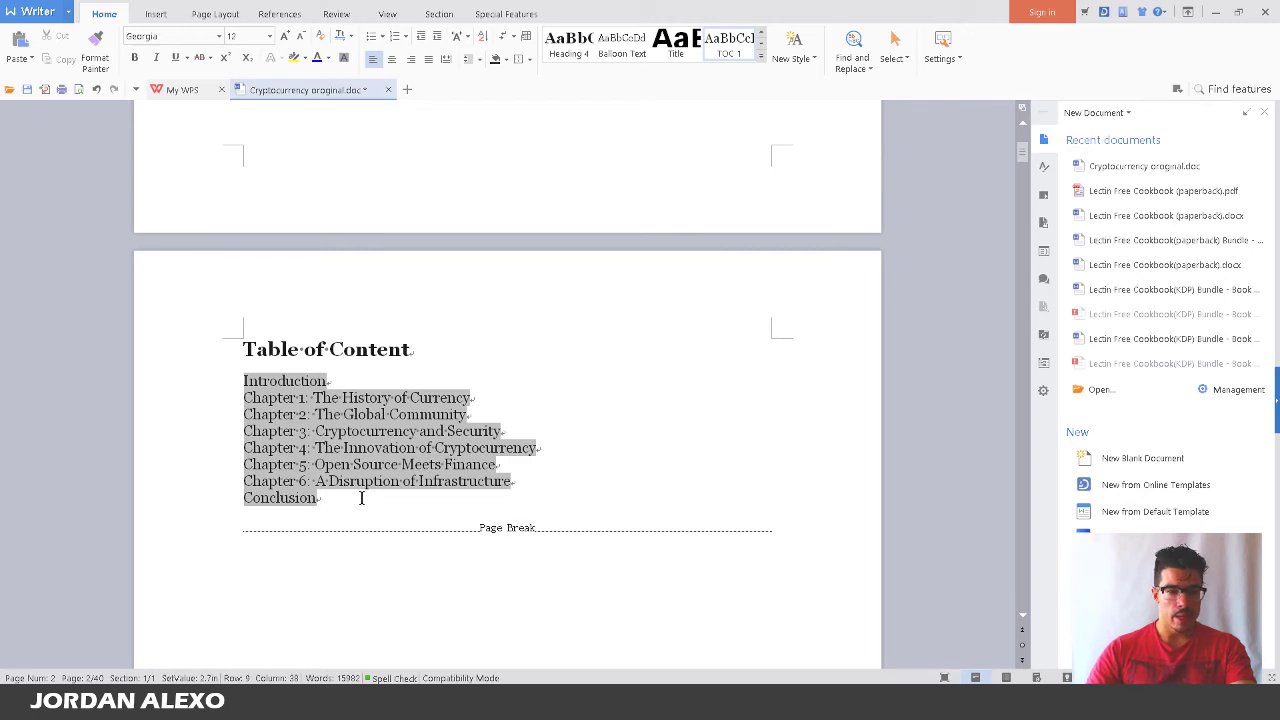
click(526, 345)
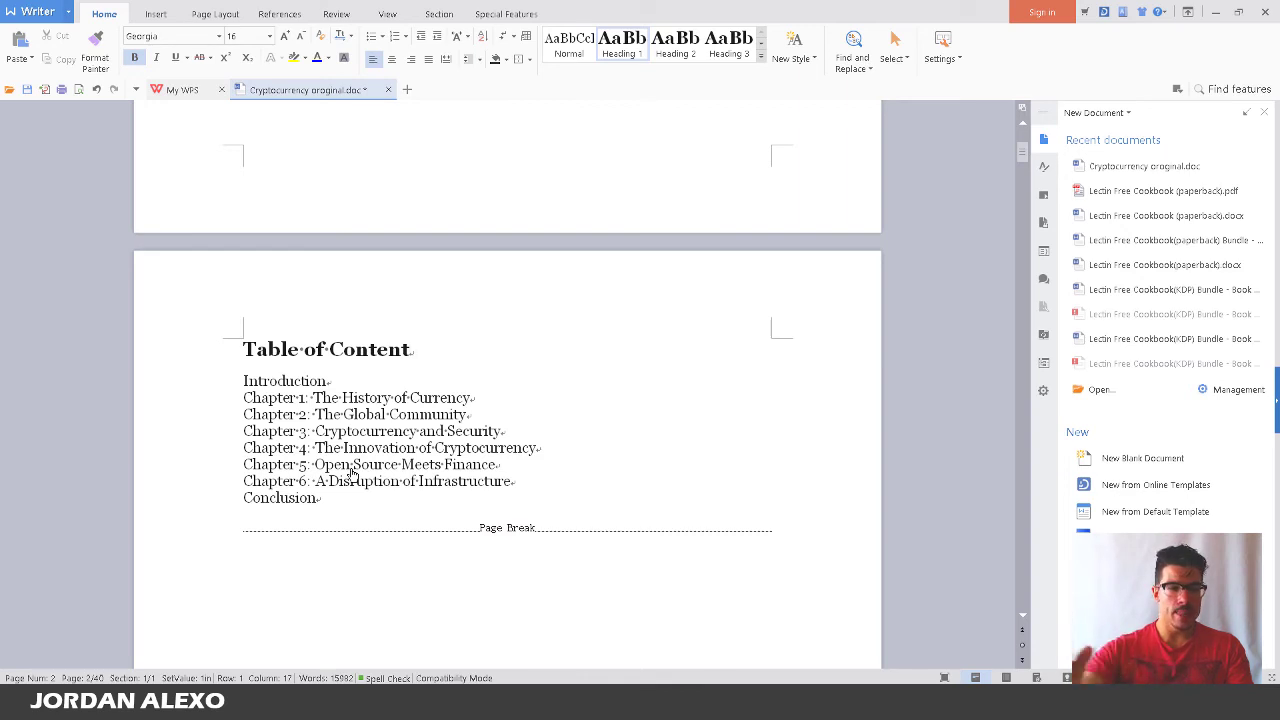
Follow the Chapter 2 link in the table of contents and look through the text and page transitions of Chapters 2 to 4
ctrl+click(379, 414)
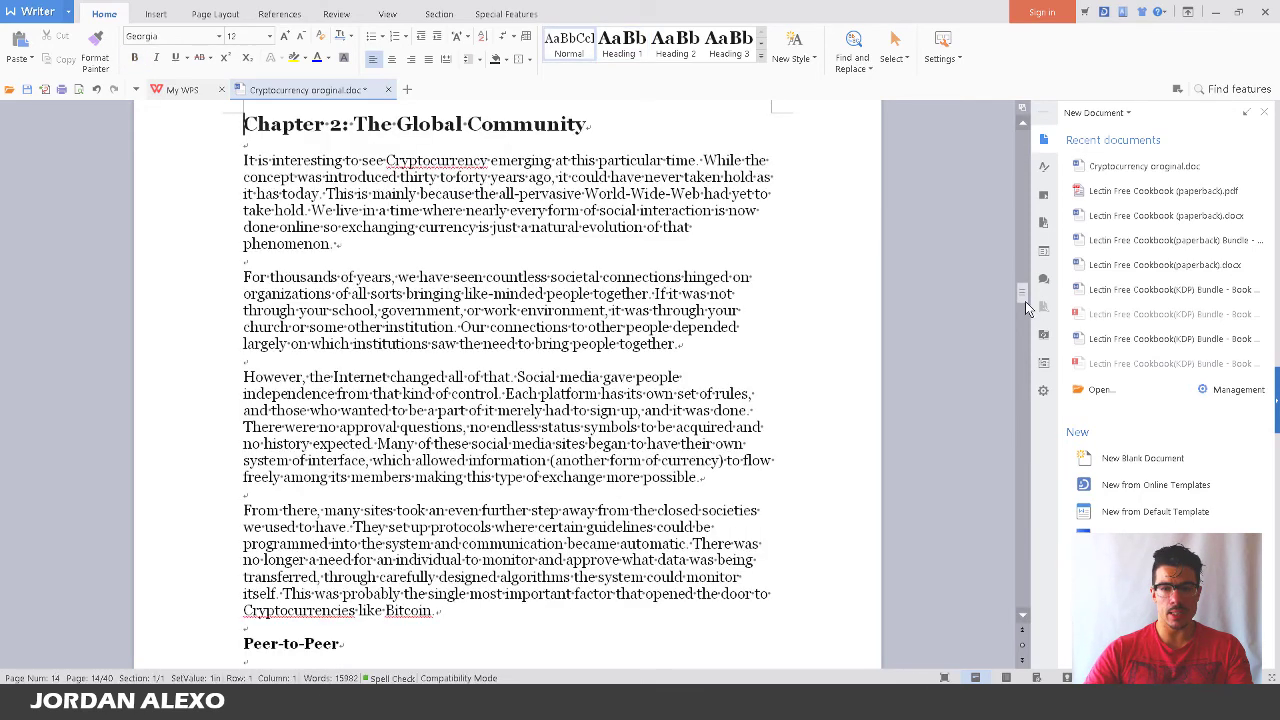
scroll(675, 442, down, 5)
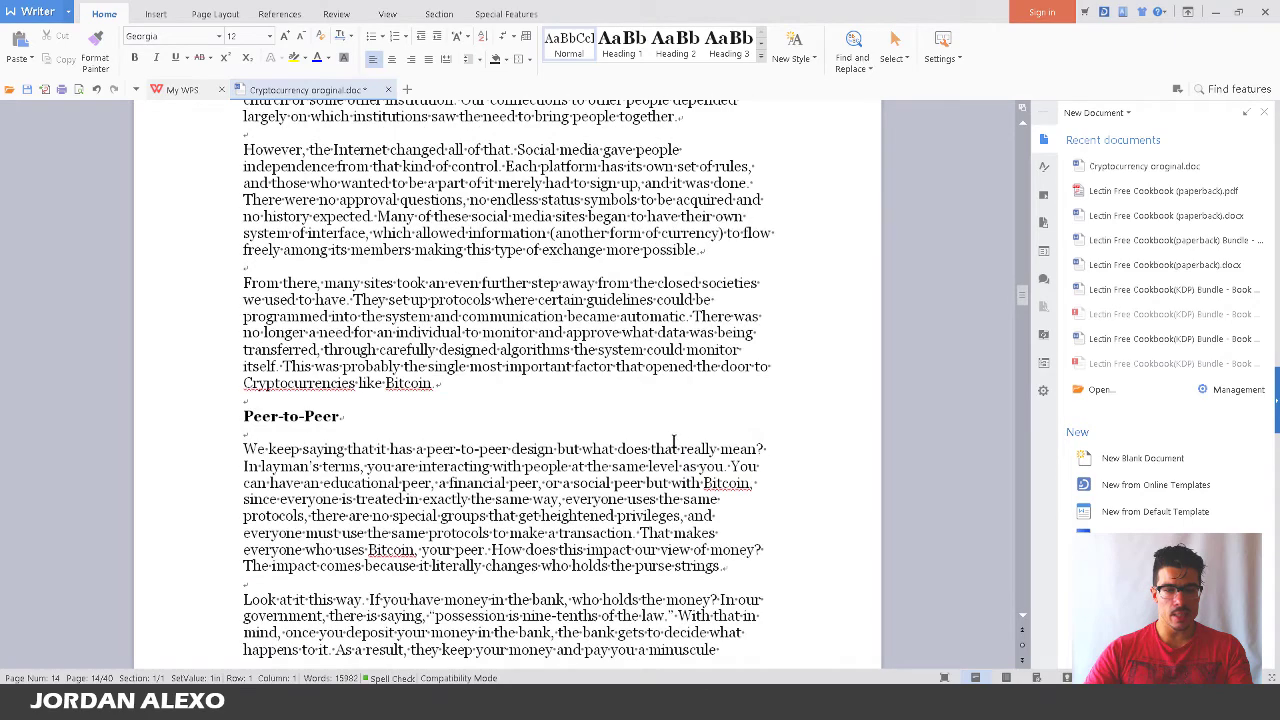
scroll(635, 349, down, 15)
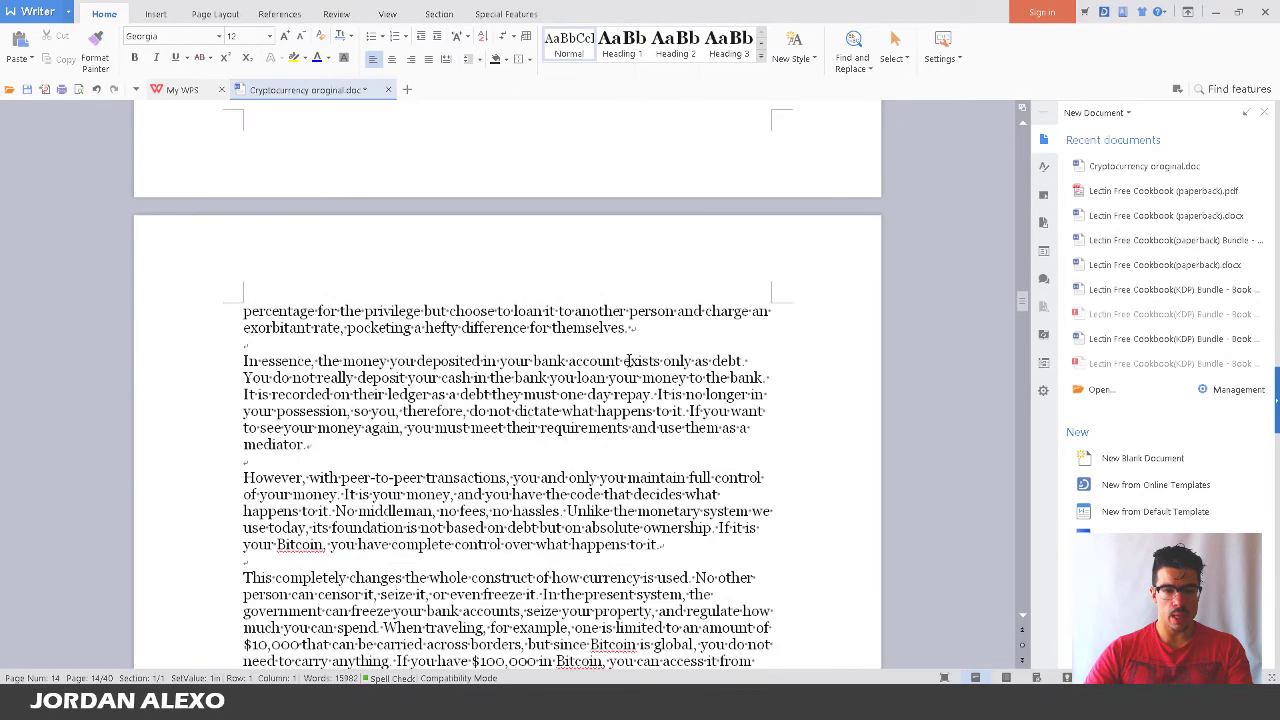
scroll(626, 363, down, 12)
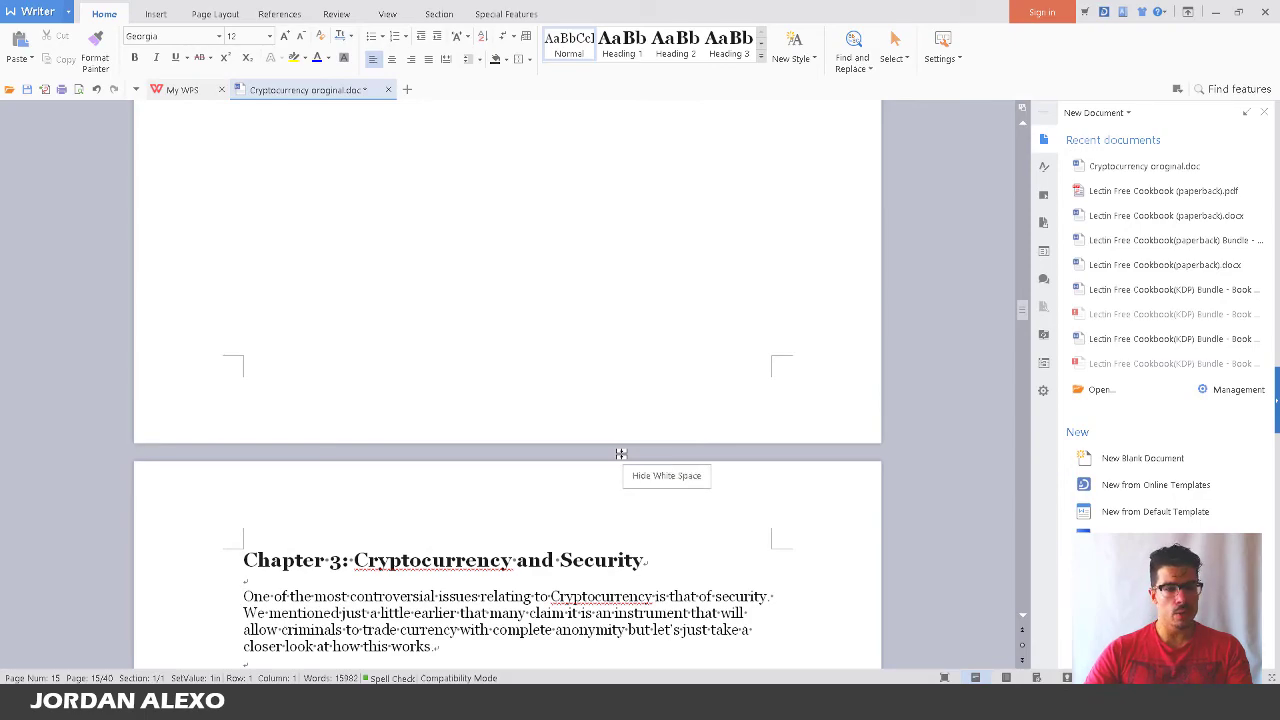
scroll(621, 453, down, 12)
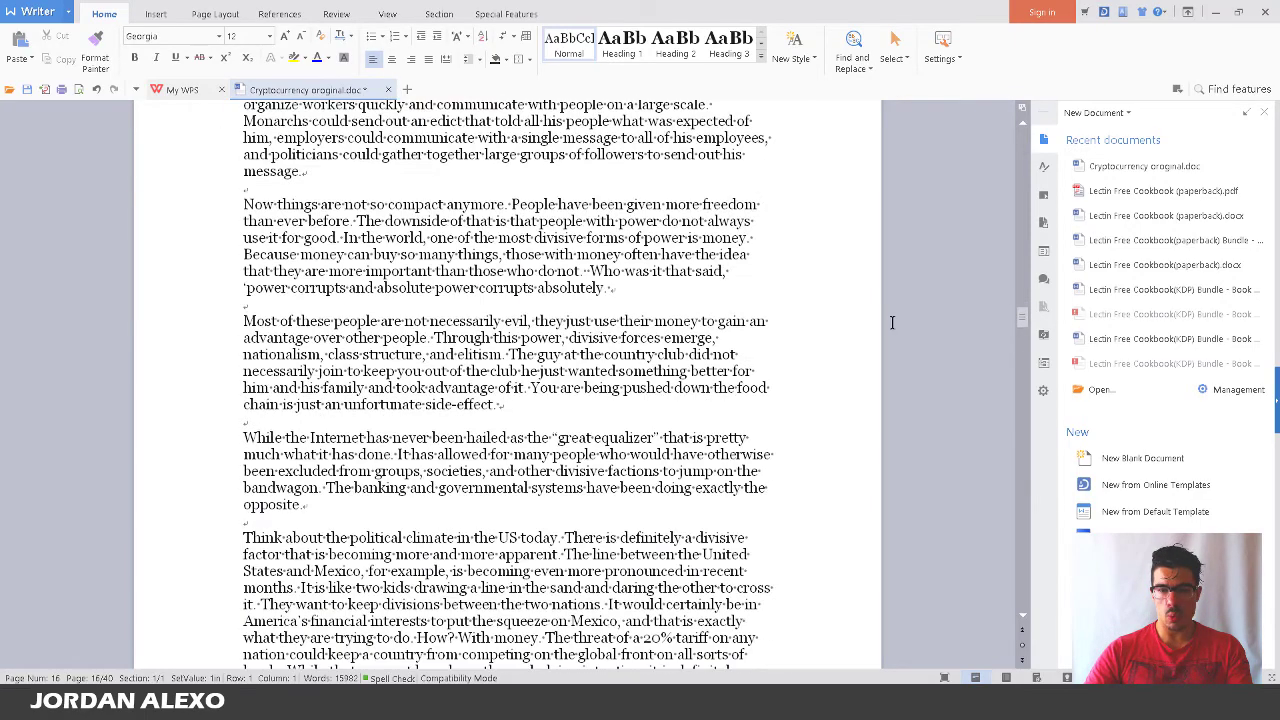
drag(1022, 311, 1008, 388)
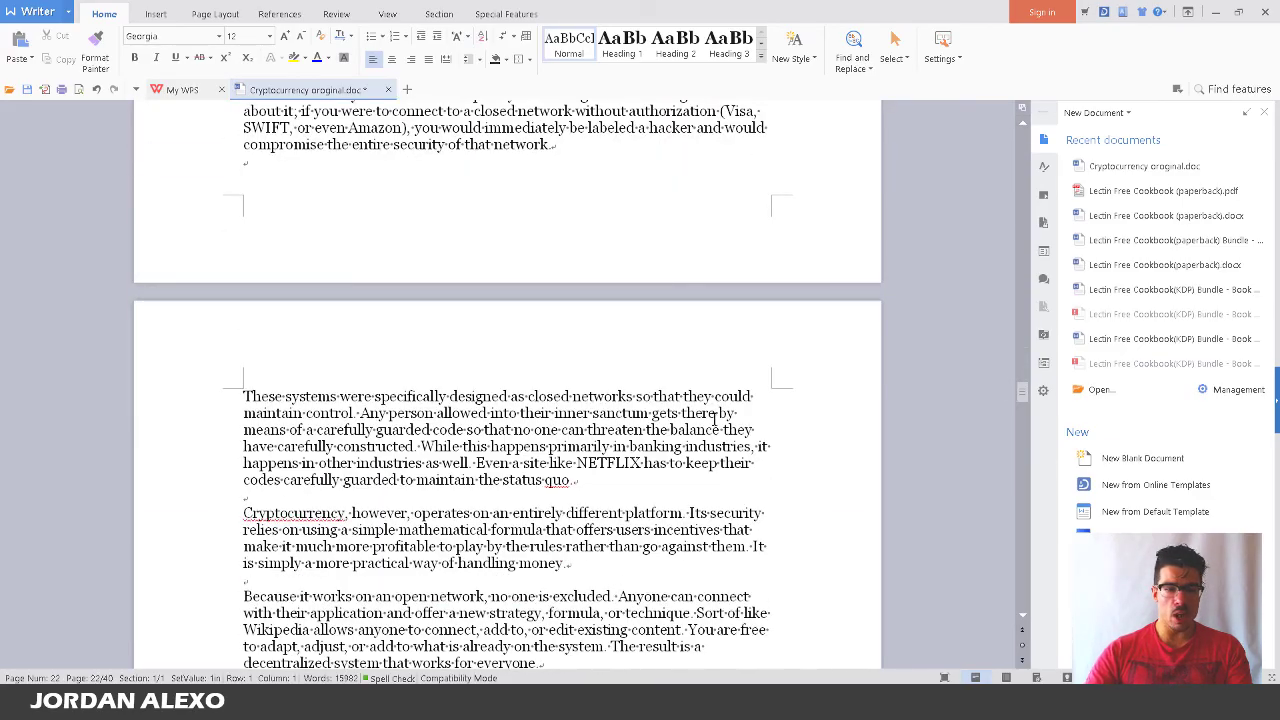
scroll(736, 440, up, 10)
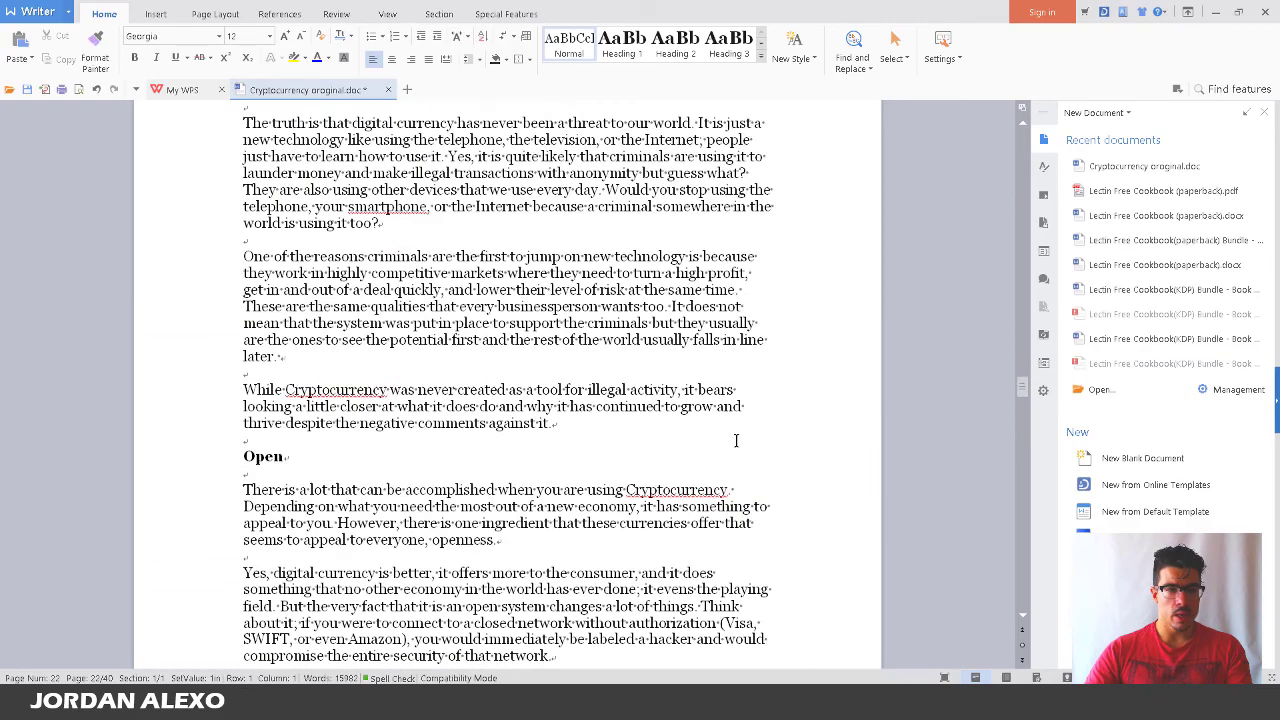
scroll(736, 440, up, 15)
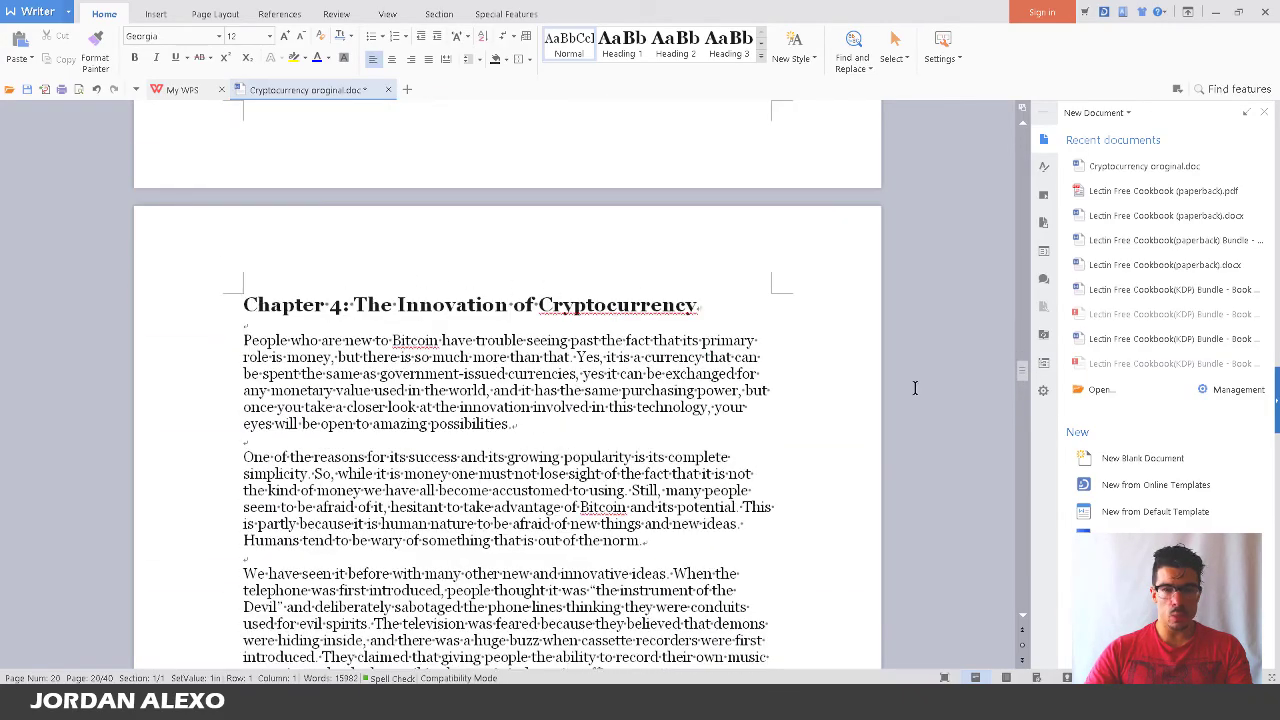
Review the title, contents and copyright pages, and check the available fonts for the copyright text without changing it
drag(1022, 372, 1022, 134)
scroll(594, 294, down, 5)
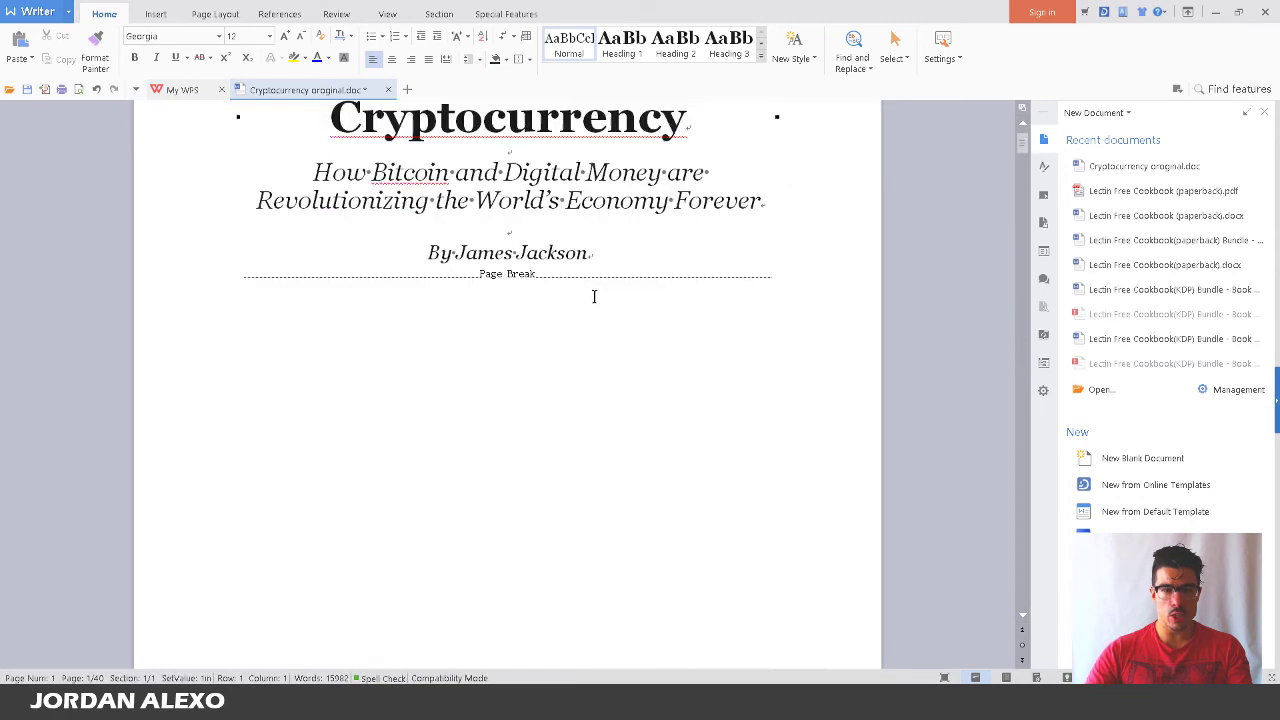
scroll(544, 445, down, 5)
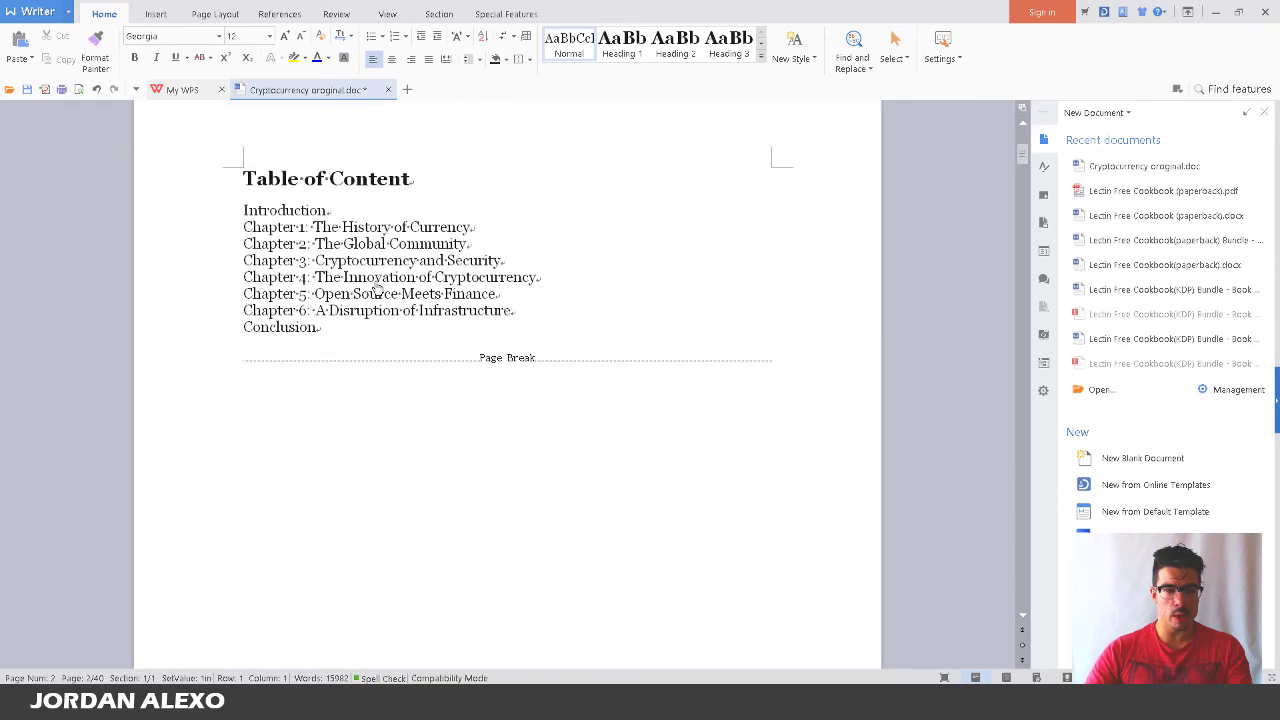
scroll(988, 382, down, 8)
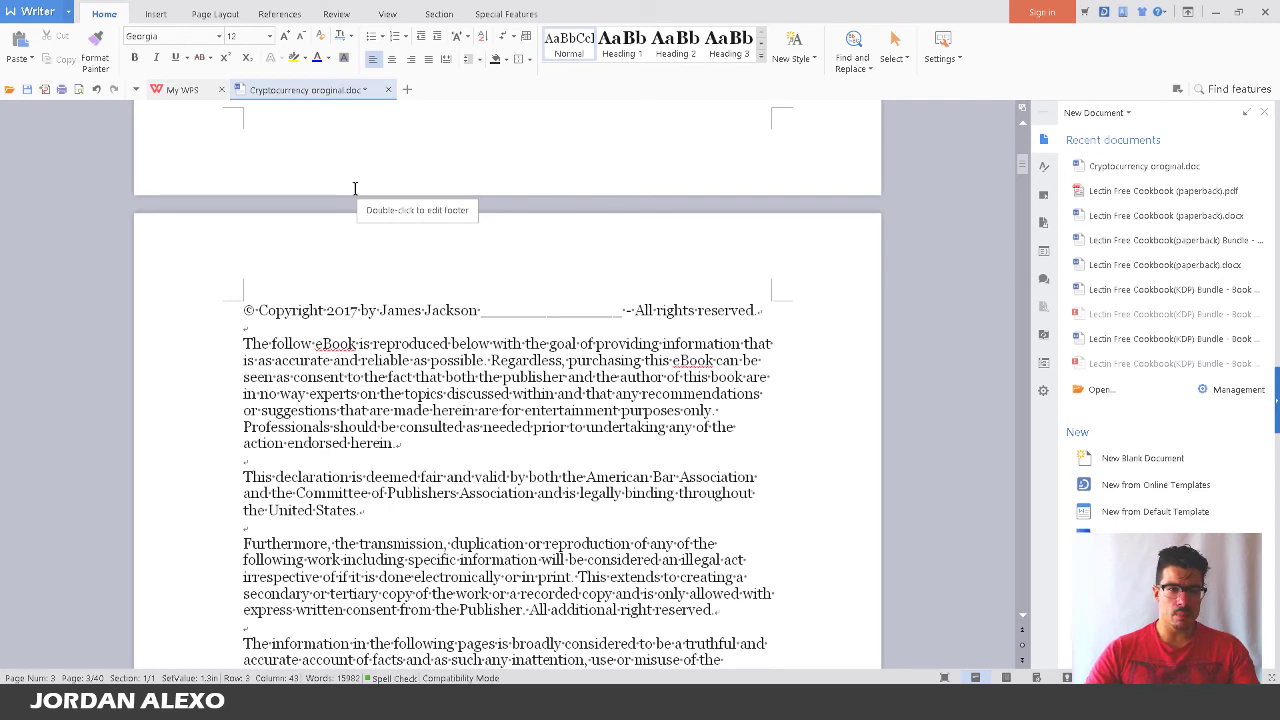
click(220, 36)
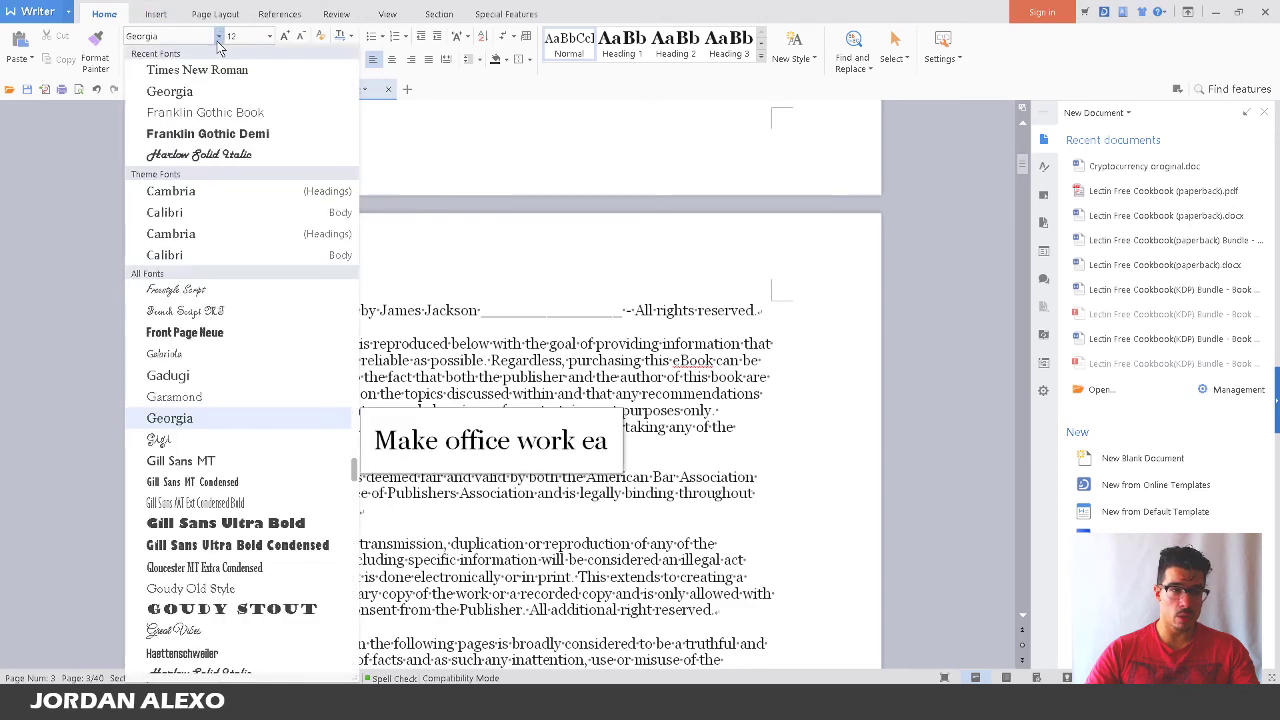
click(530, 366)
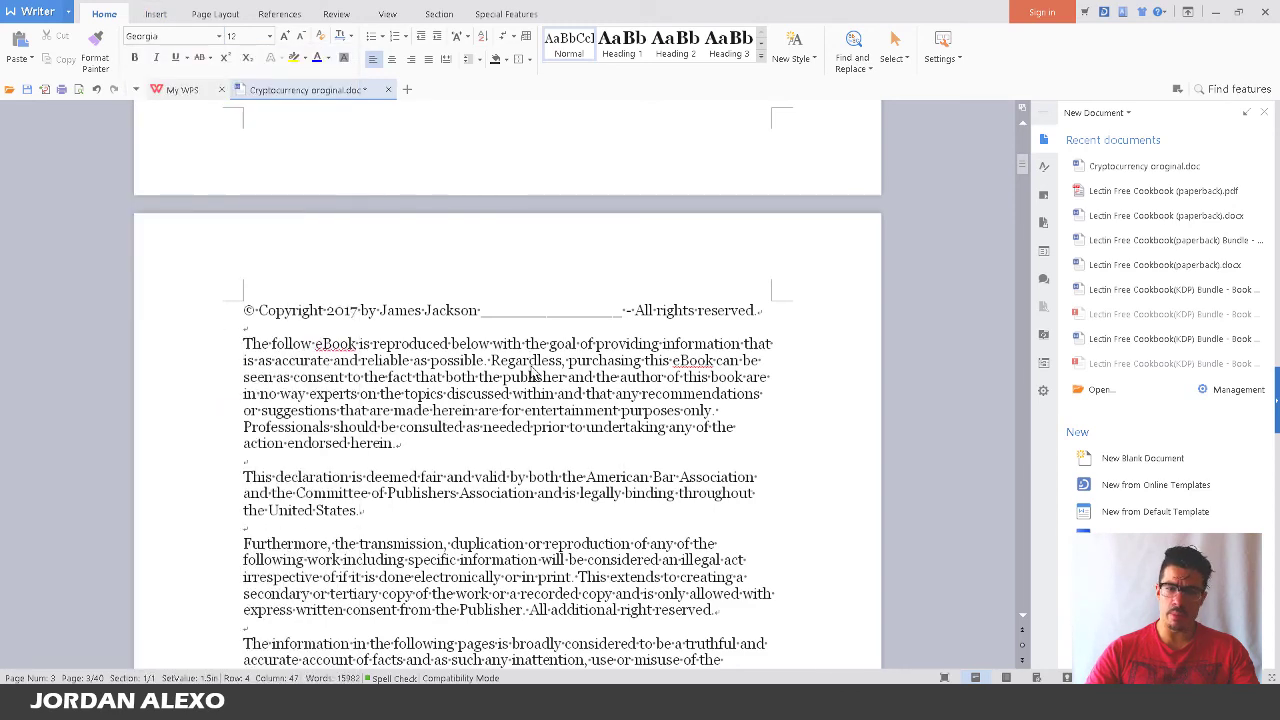